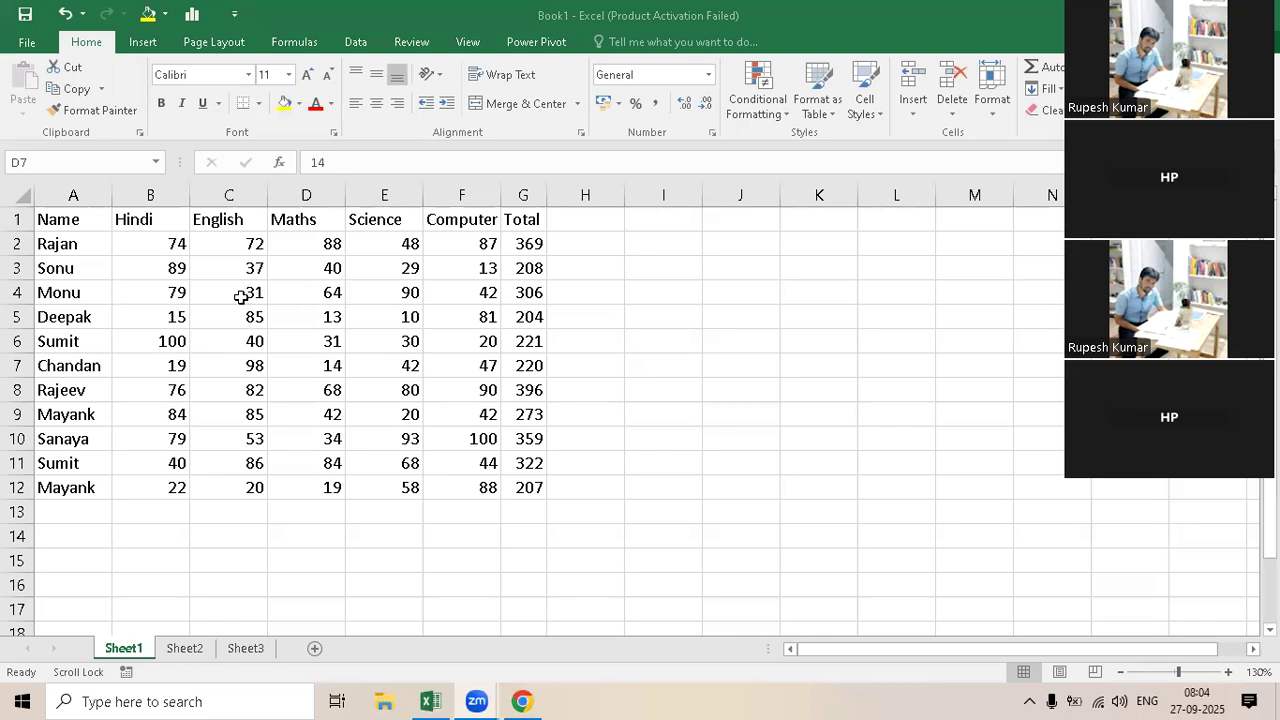
click(316, 296)
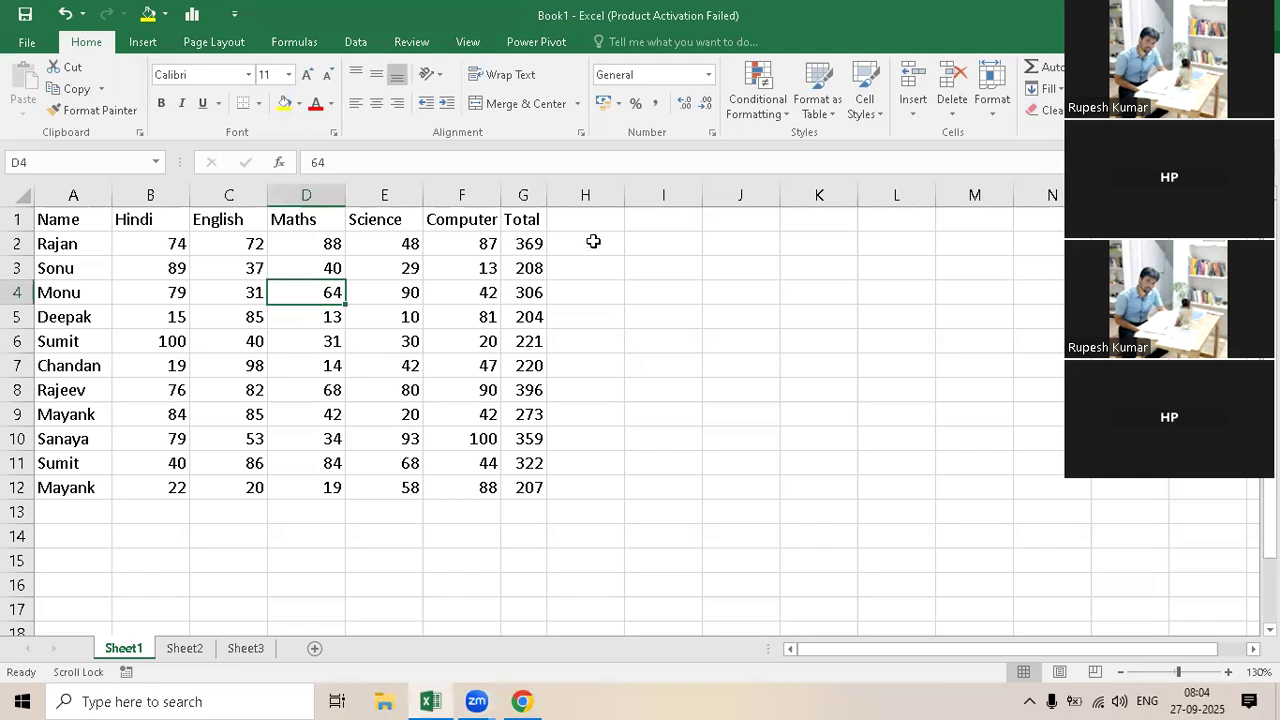
click(638, 232)
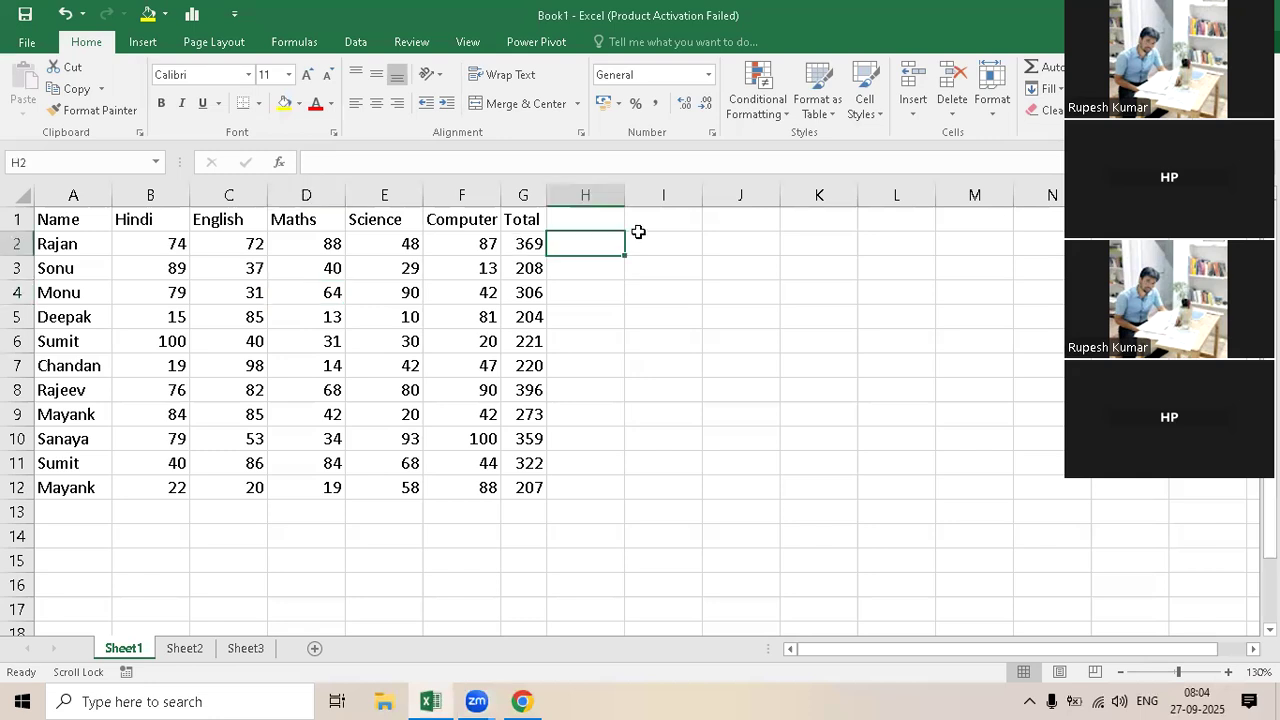
drag(597, 216, 1112, 219)
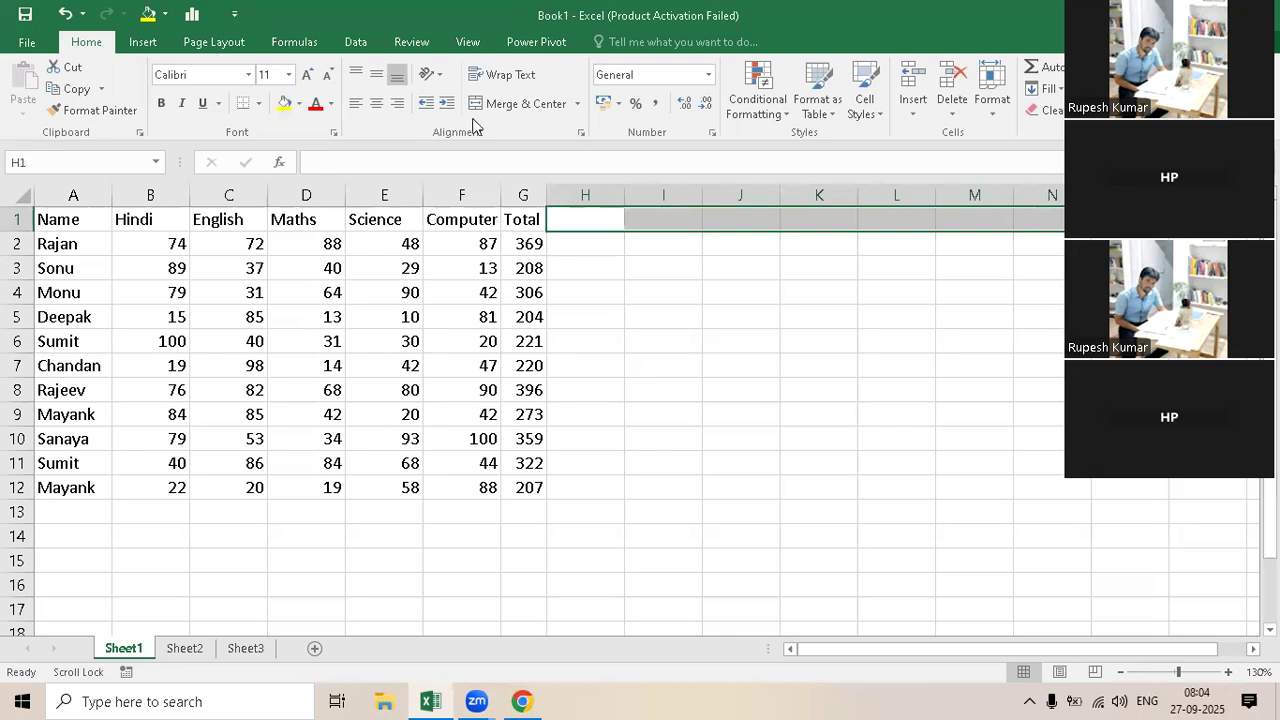
click(575, 285)
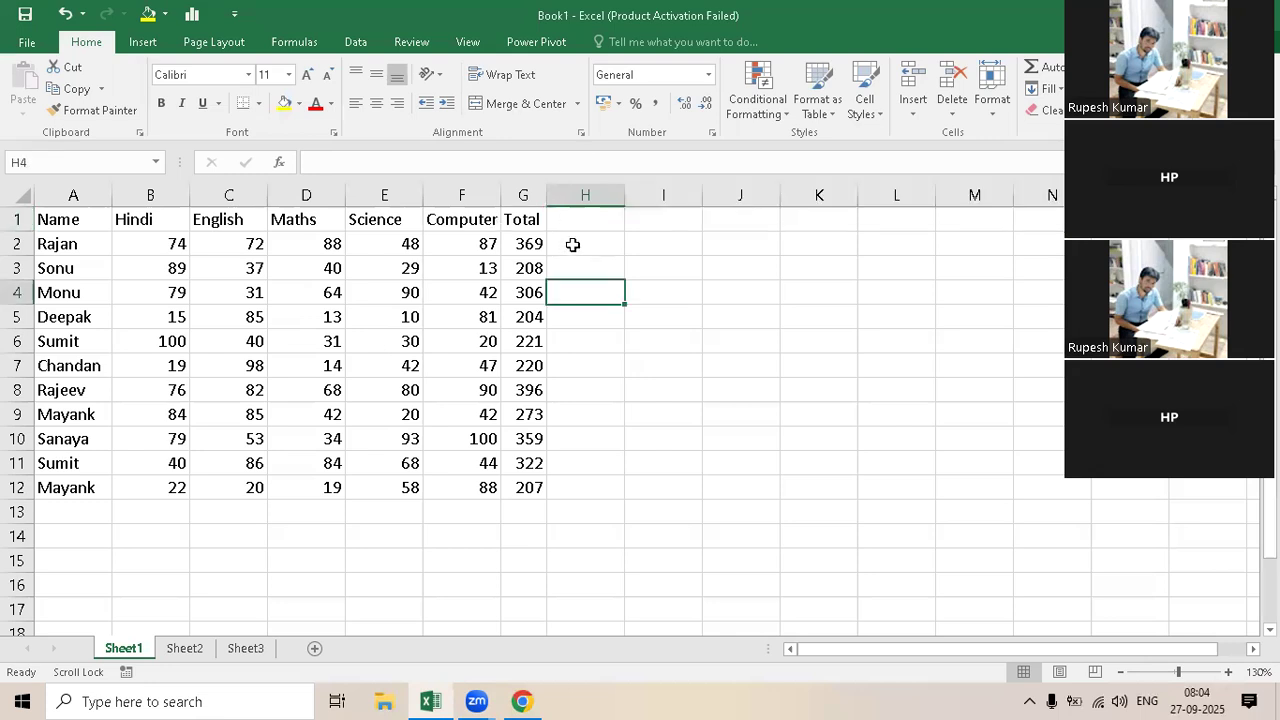
Step: Freeze the panes at cell H2 so that row 1 and columns A to G remain in view
click(570, 248)
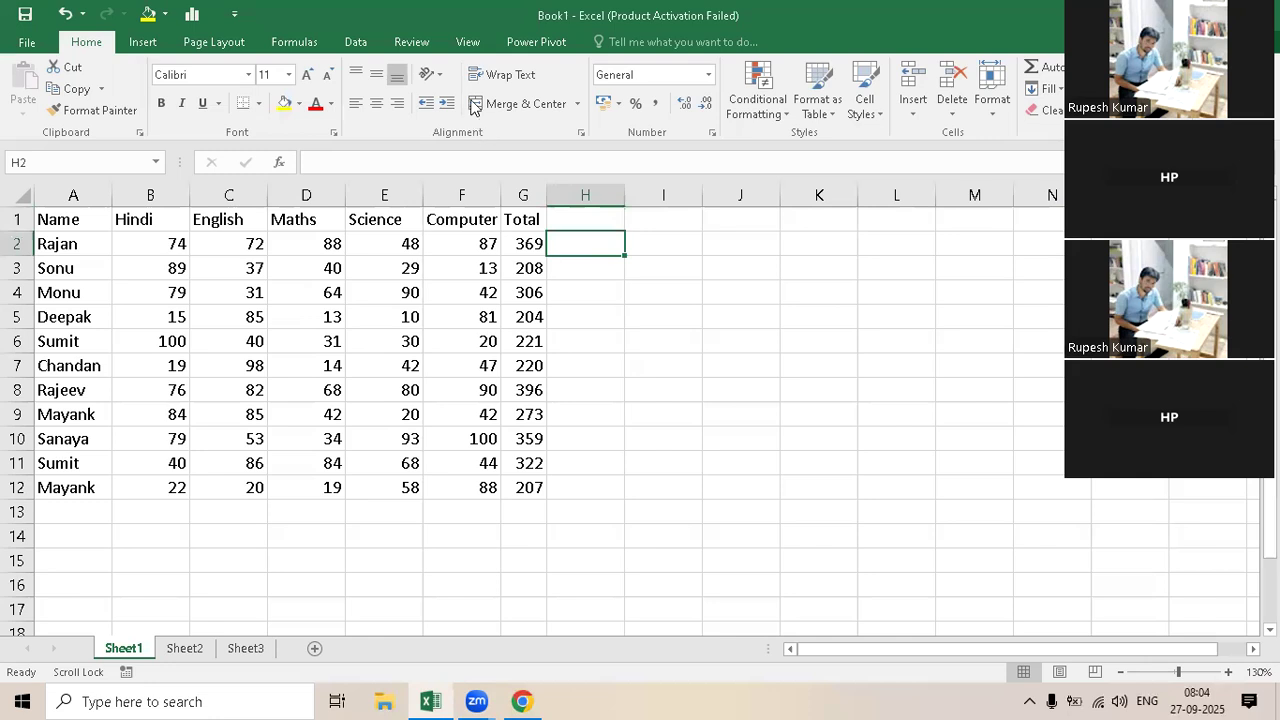
click(463, 45)
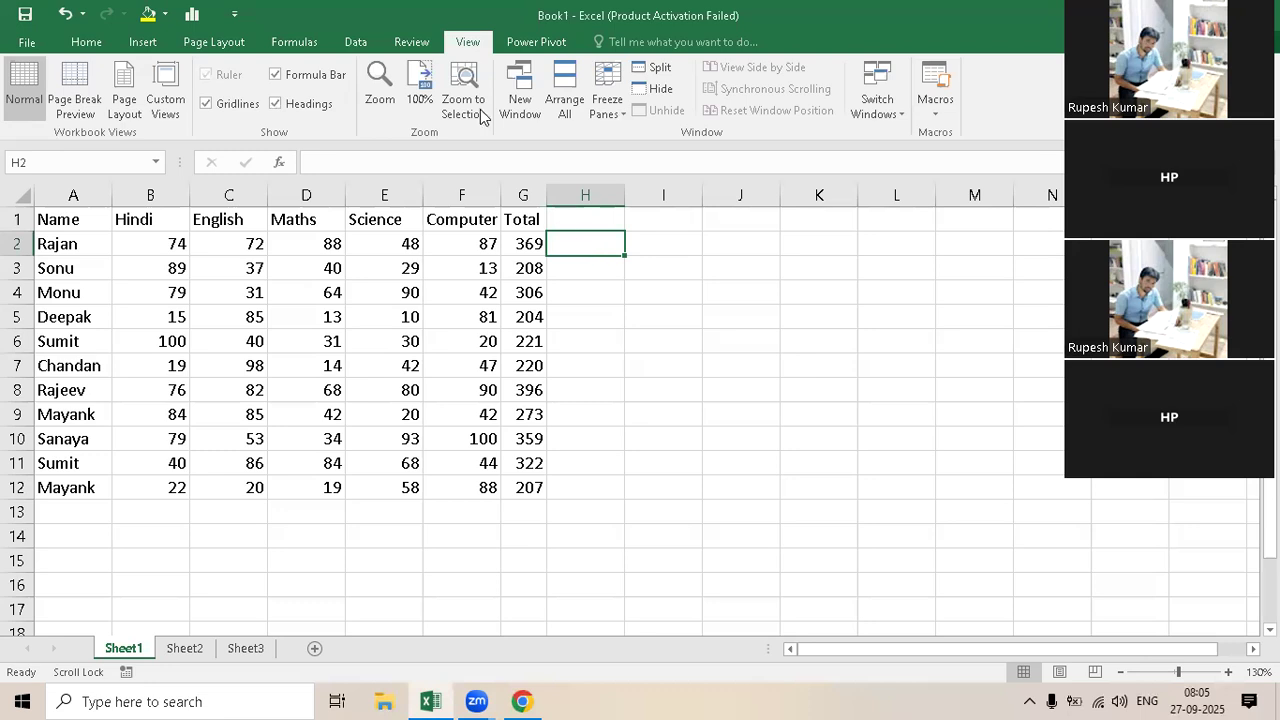
click(612, 105)
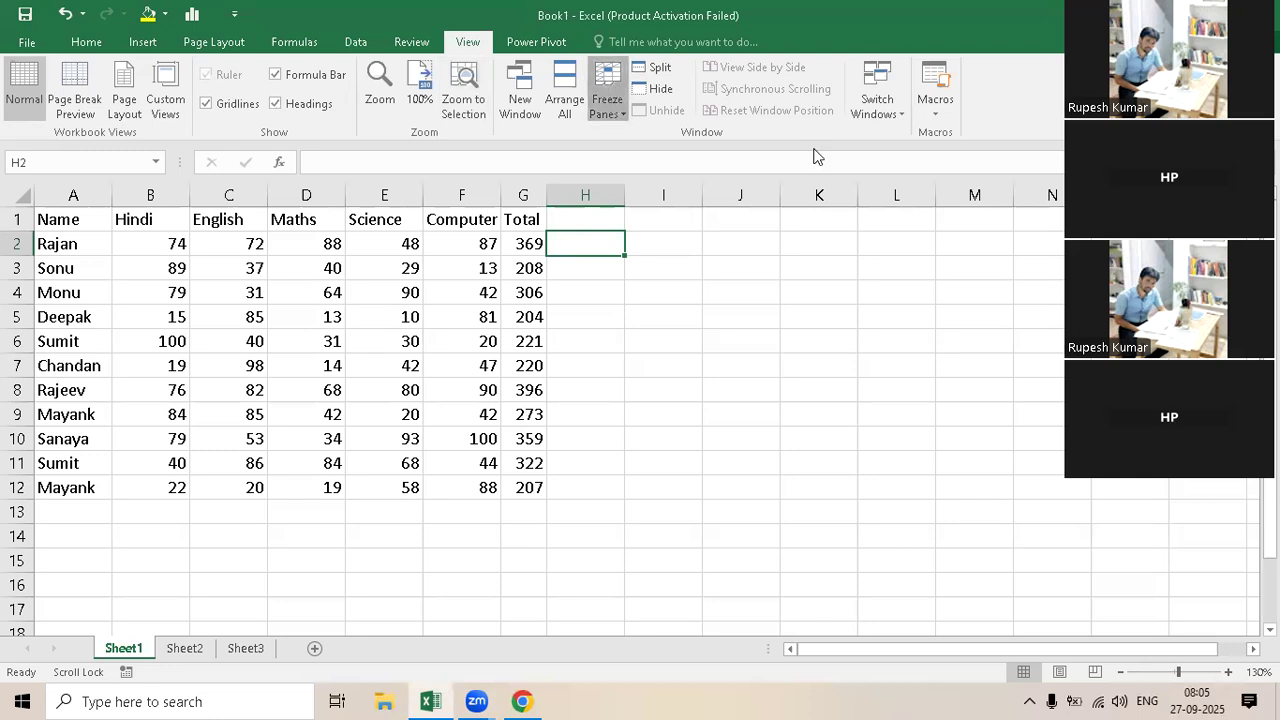
click(698, 155)
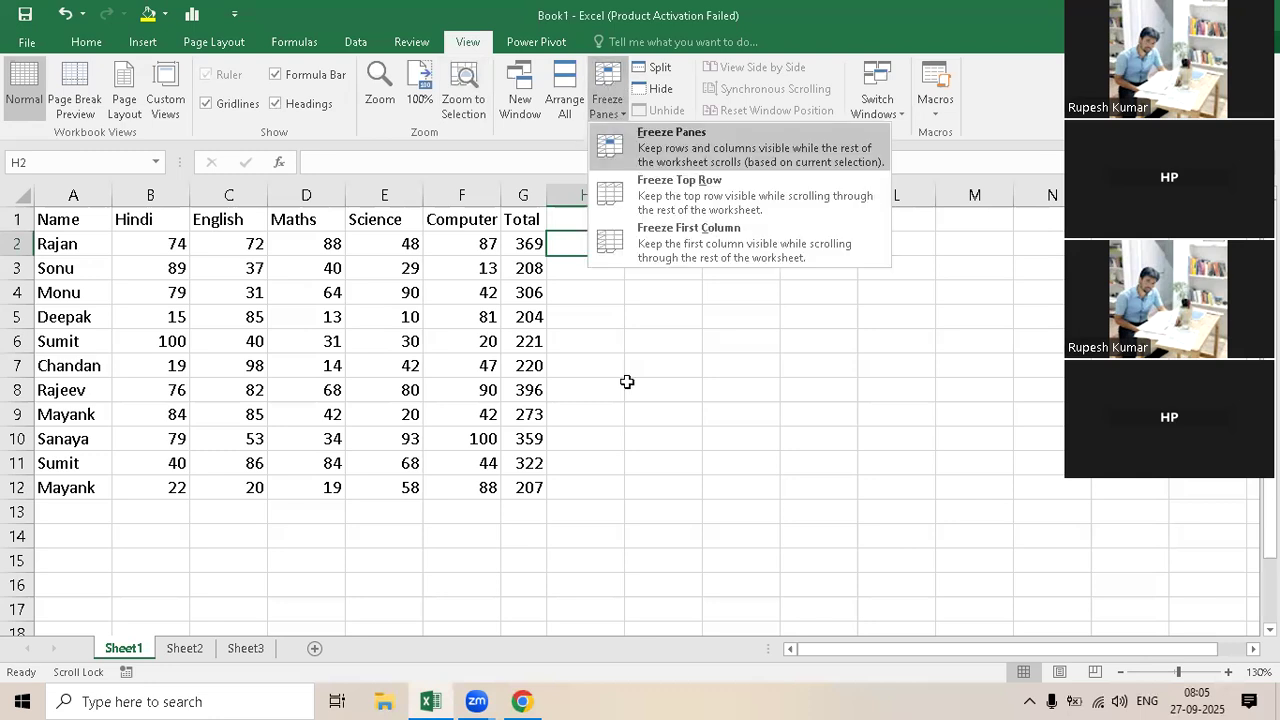
click(593, 336)
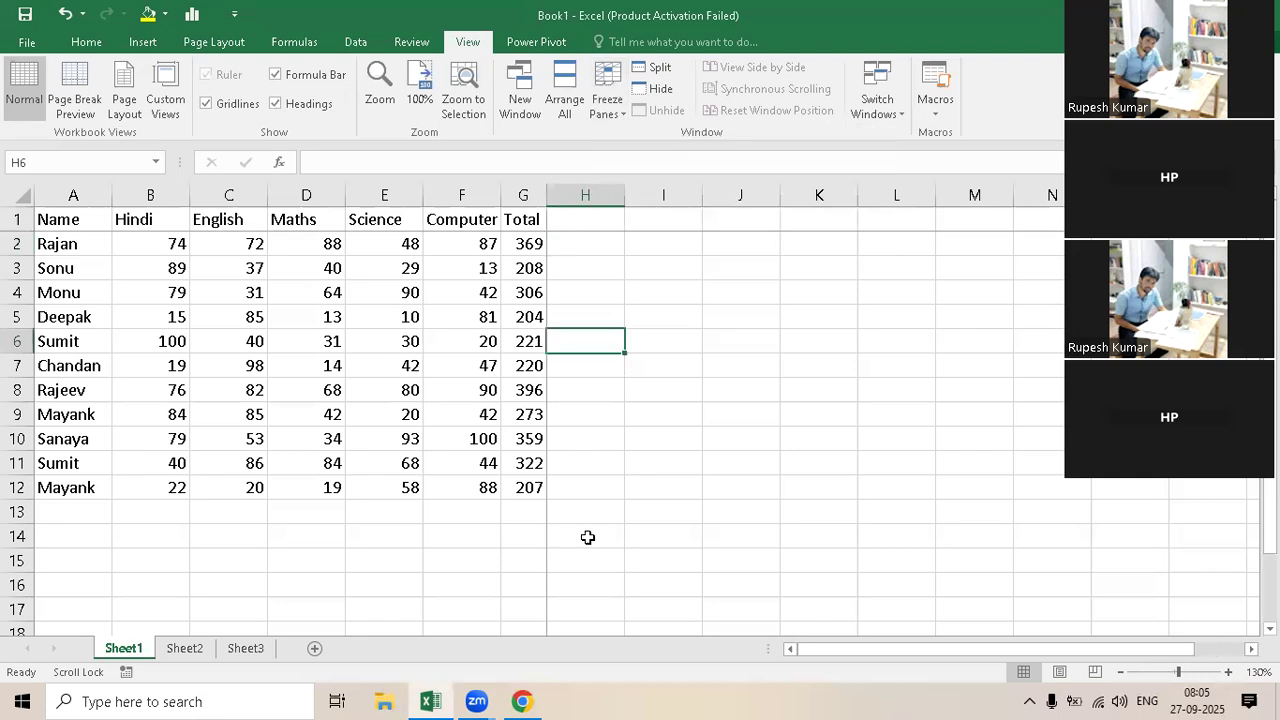
click(585, 250)
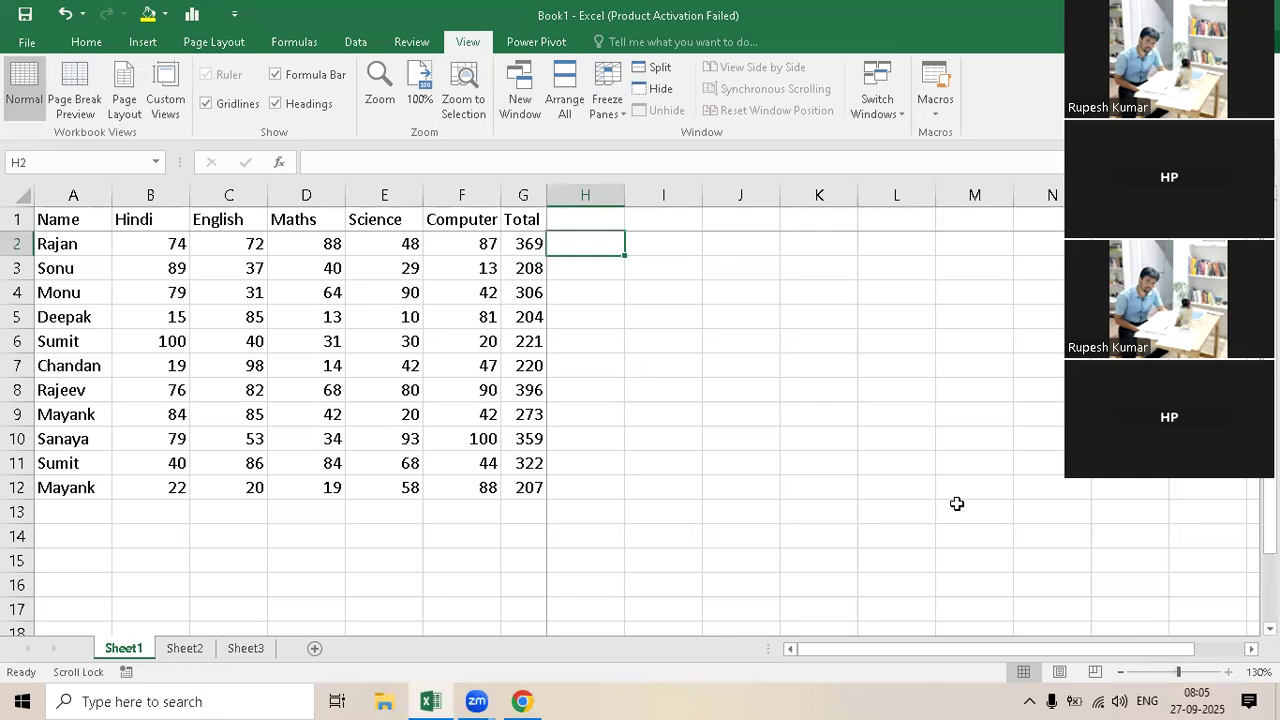
Step: Check how the frozen header row behaves while moving down past the student records and back up to H2
ctrl+scroll(957, 504, up, 1)
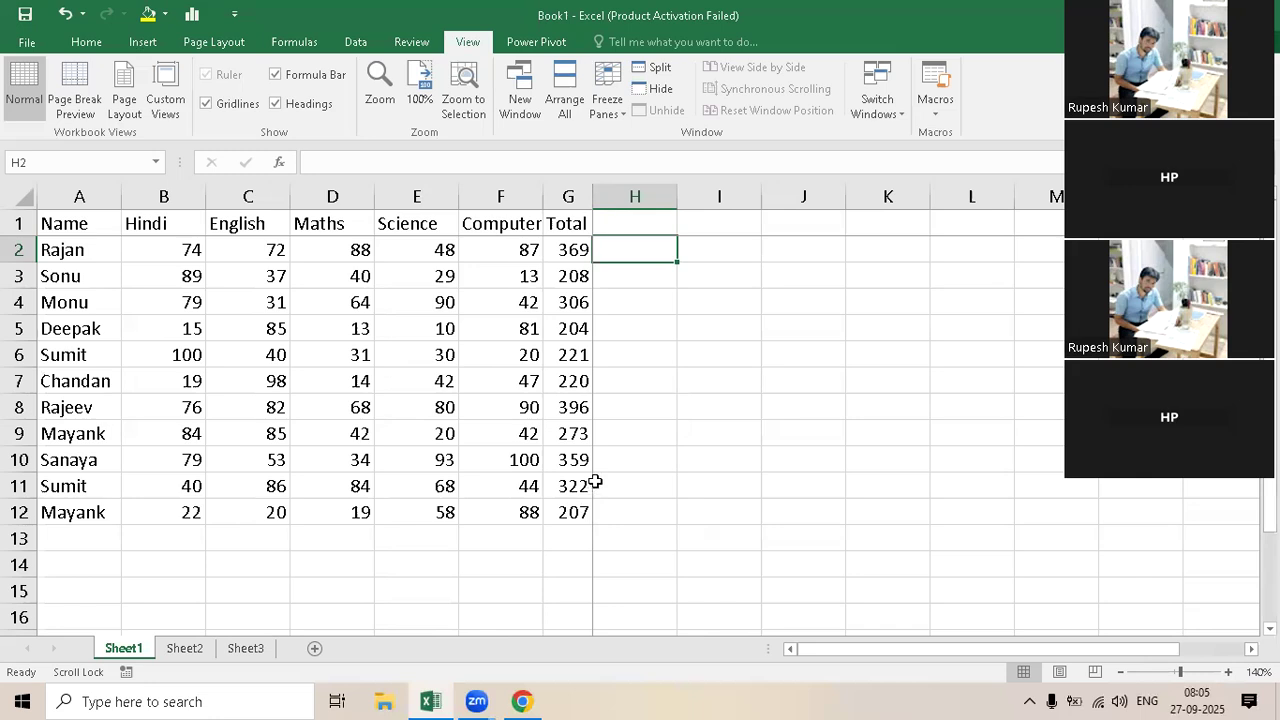
scroll(595, 482, down, 1)
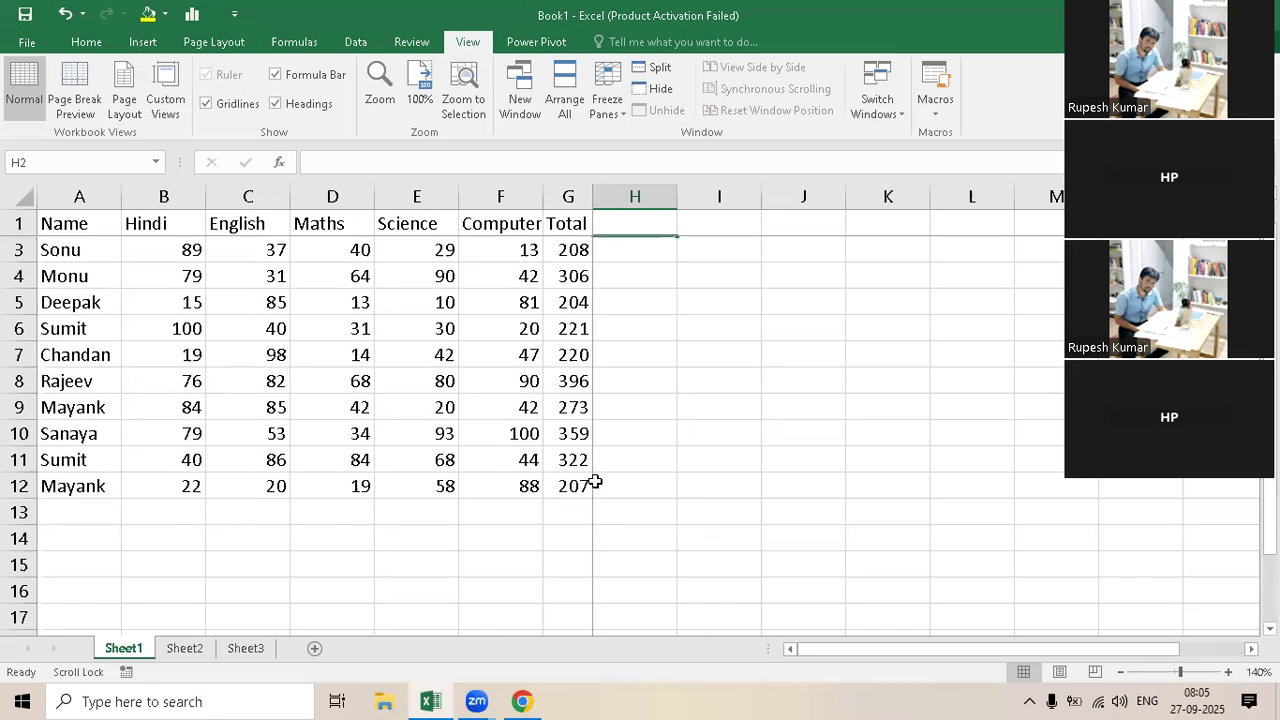
scroll(595, 482, down, 2)
scroll(595, 482, down, 1)
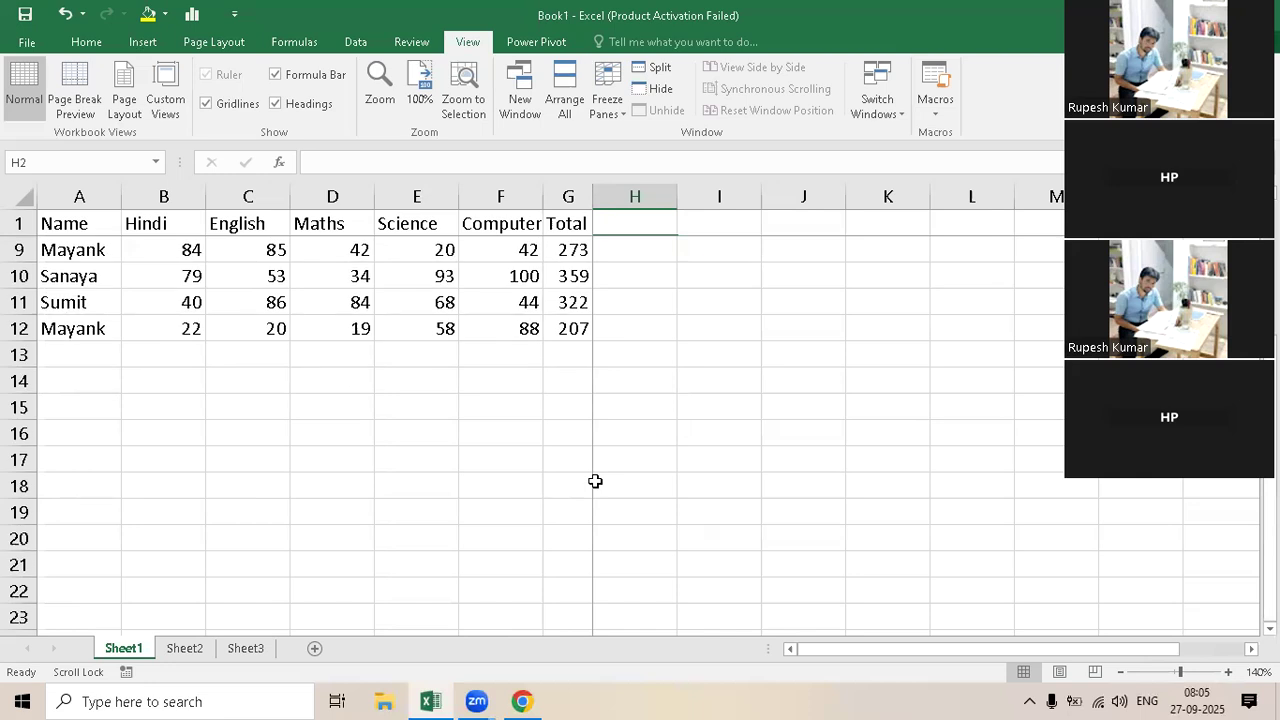
scroll(595, 482, down, 1)
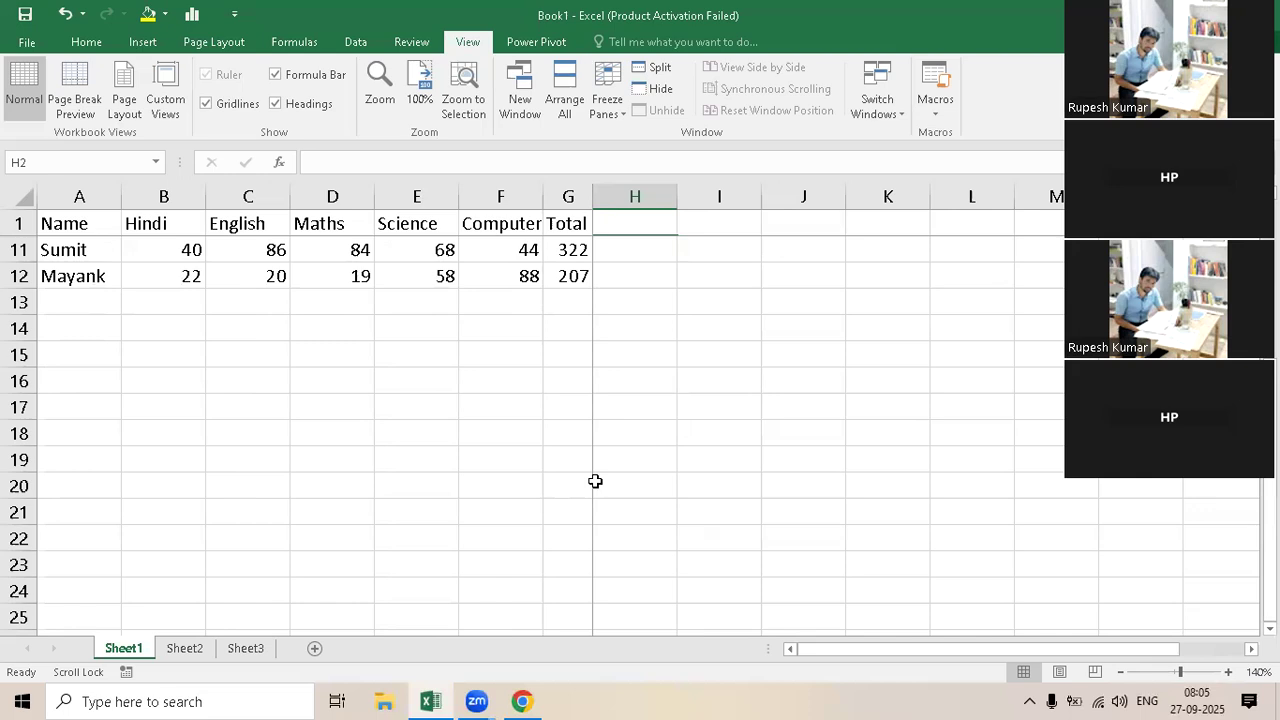
key(Scroll_Lock)
key(Down)
key(Down)
key(Down)
key(Down)
key(Down)
key(Down)
key(Down)
key(Down)
key(Down)
key(Down)
key(Down)
key(Down)
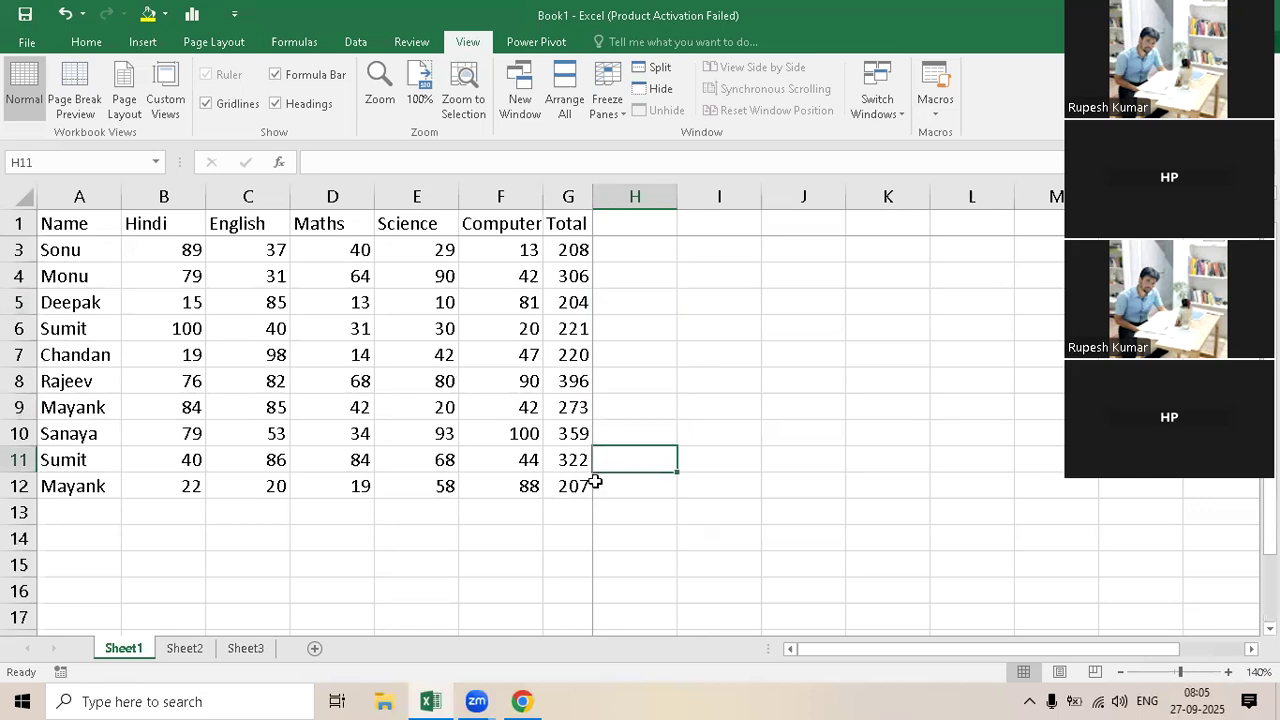
key(Down)
key(Down)
key(Down)
key(Down)
key(Down)
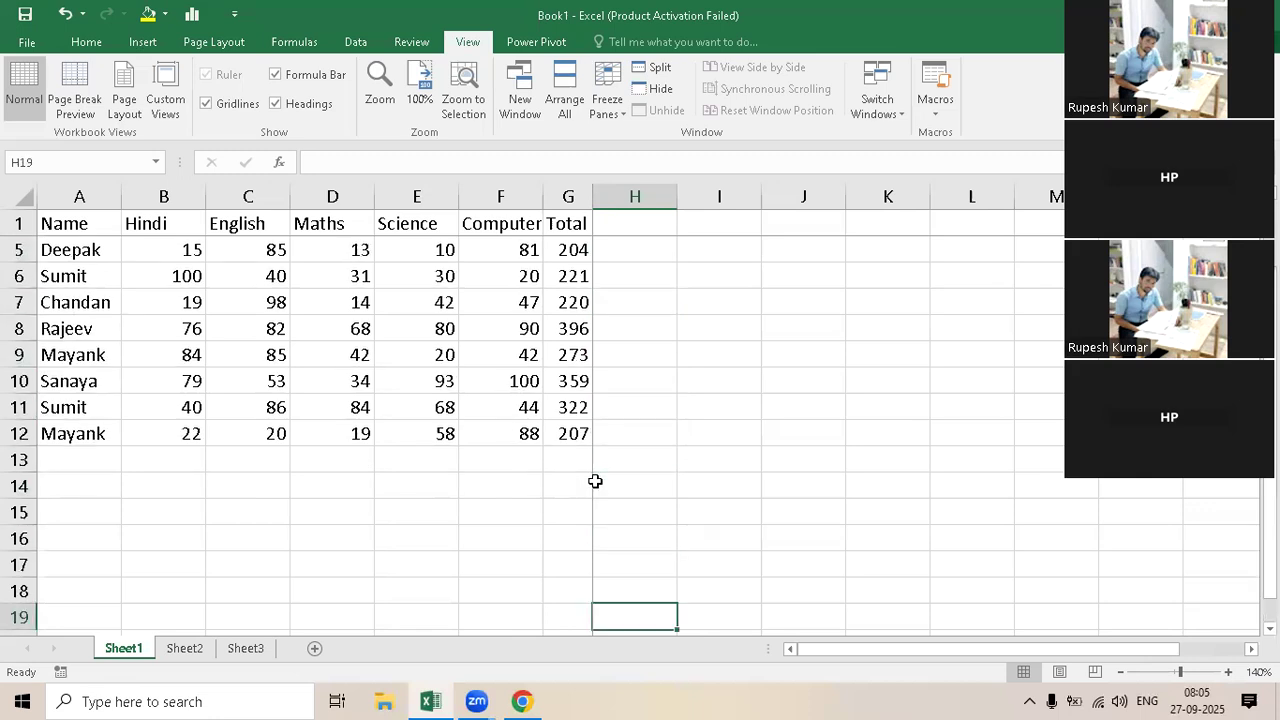
key(Down)
key(Down)
key(Down)
key(Down)
key(Down)
key(Down)
key(Down)
key(Down)
key(Down)
key(Down)
key(Down)
key(Up)
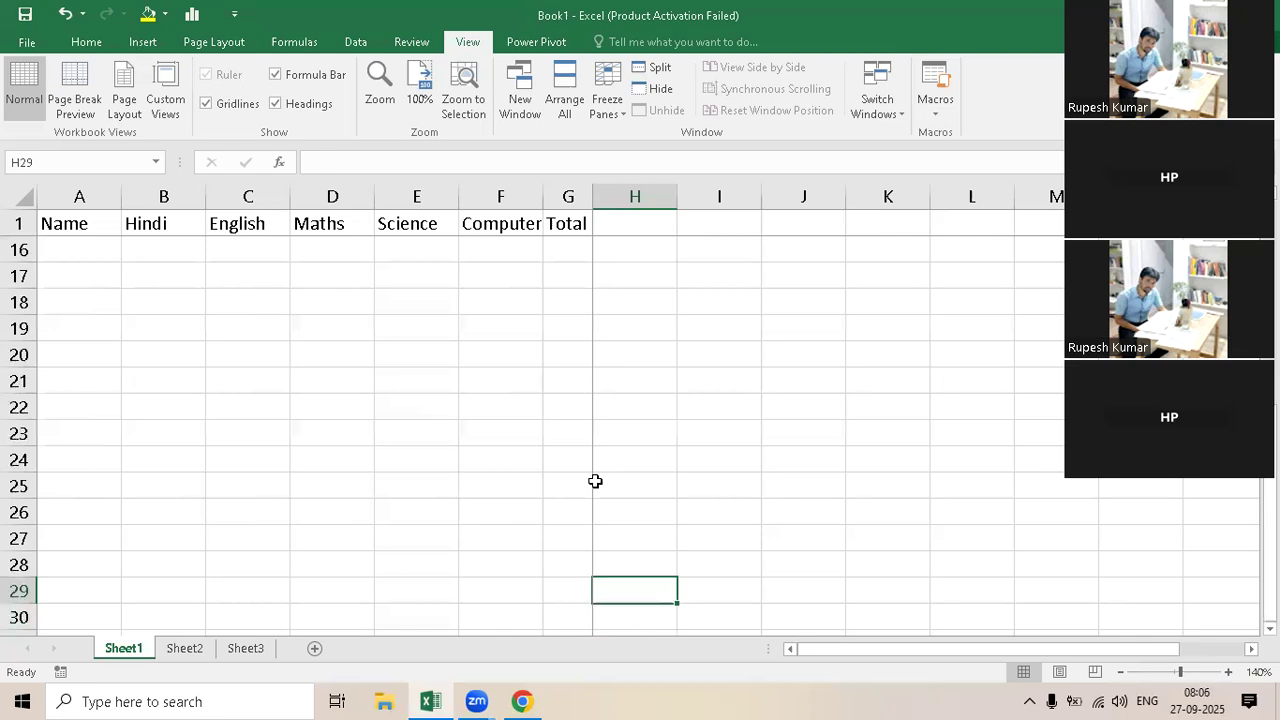
key(Up)
key(Up)
key(Up)
key(Up)
key(Up)
key(Up)
key(Up)
key(Up)
key(Up)
key(Up)
key(Up)
key(Up)
key(Up)
key(Up)
key(Up)
key(Up)
key(Up)
key(Up)
key(Up)
key(Up)
key(Down)
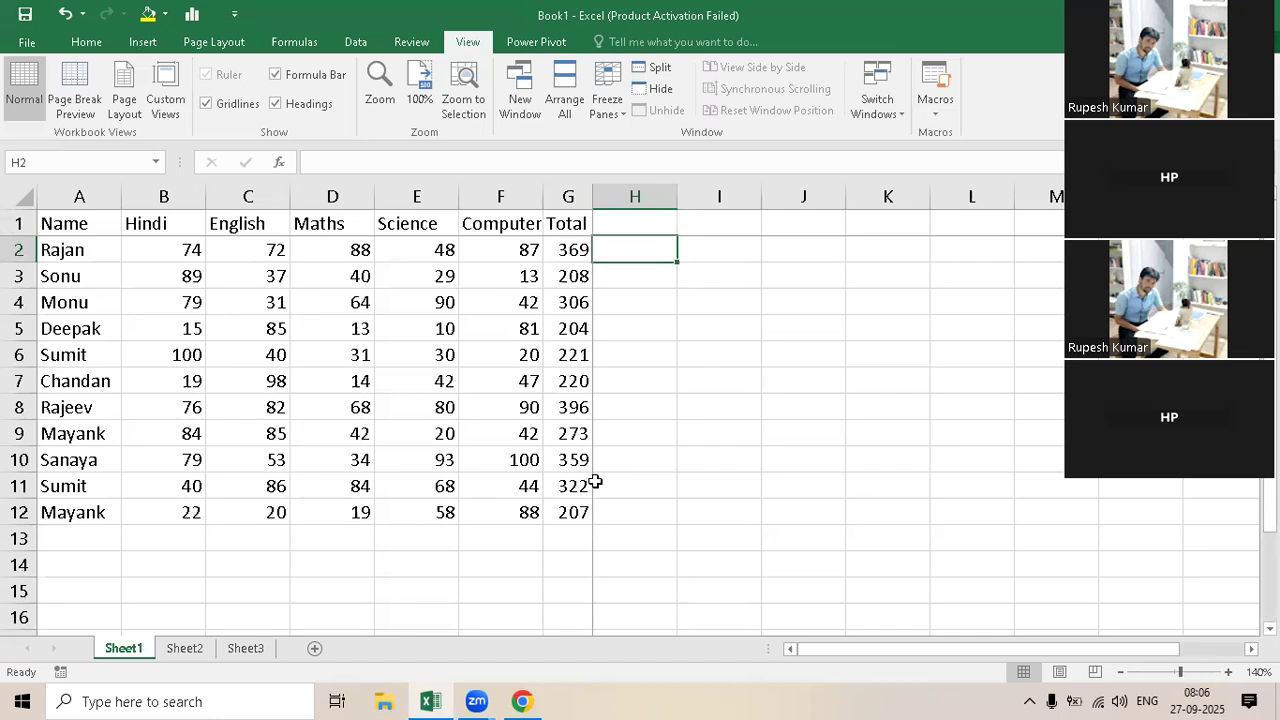
Step: Check how the frozen columns A to G behave while moving across row 2 to column AD and back to H2
key(Right)
key(Right)
key(Right)
key(Right)
key(Right)
key(Right)
key(Right)
key(Right)
key(Right)
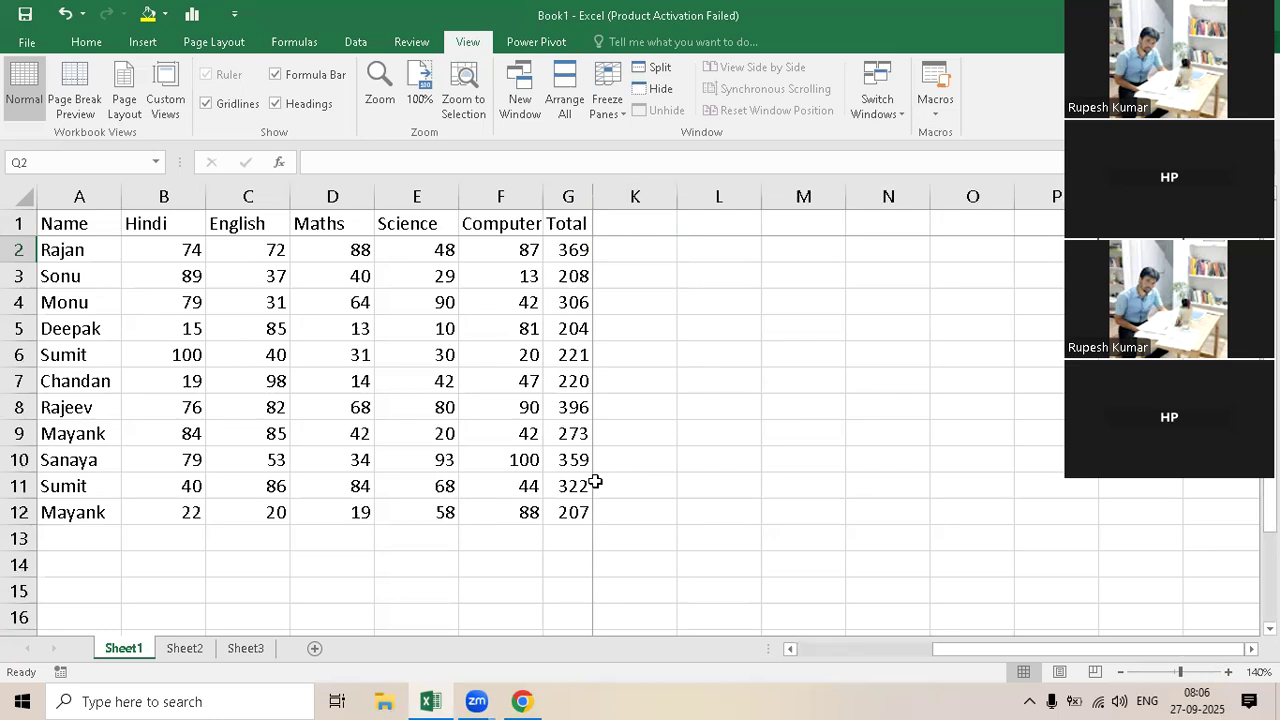
key(Right)
key(Right)
key(Right)
key(Right)
key(Right)
key(Right)
key(Right)
key(Right)
key(Right)
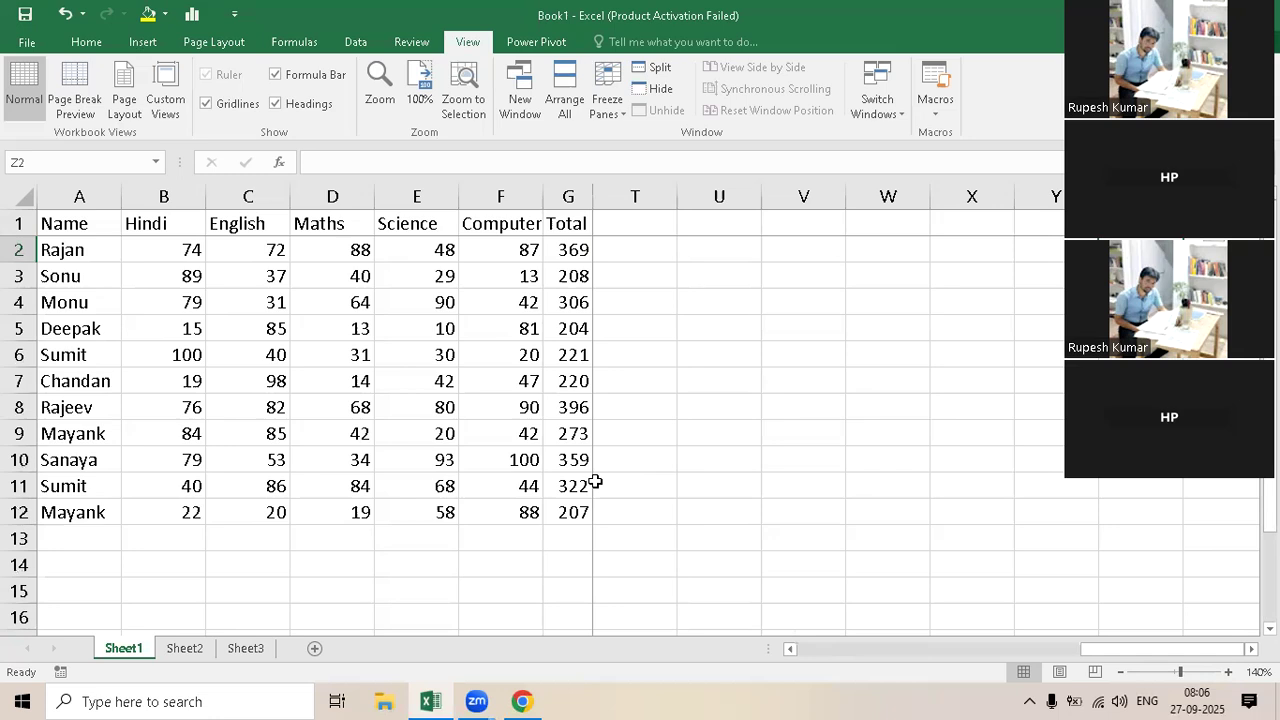
key(Right)
key(Right)
key(Right)
key(Right)
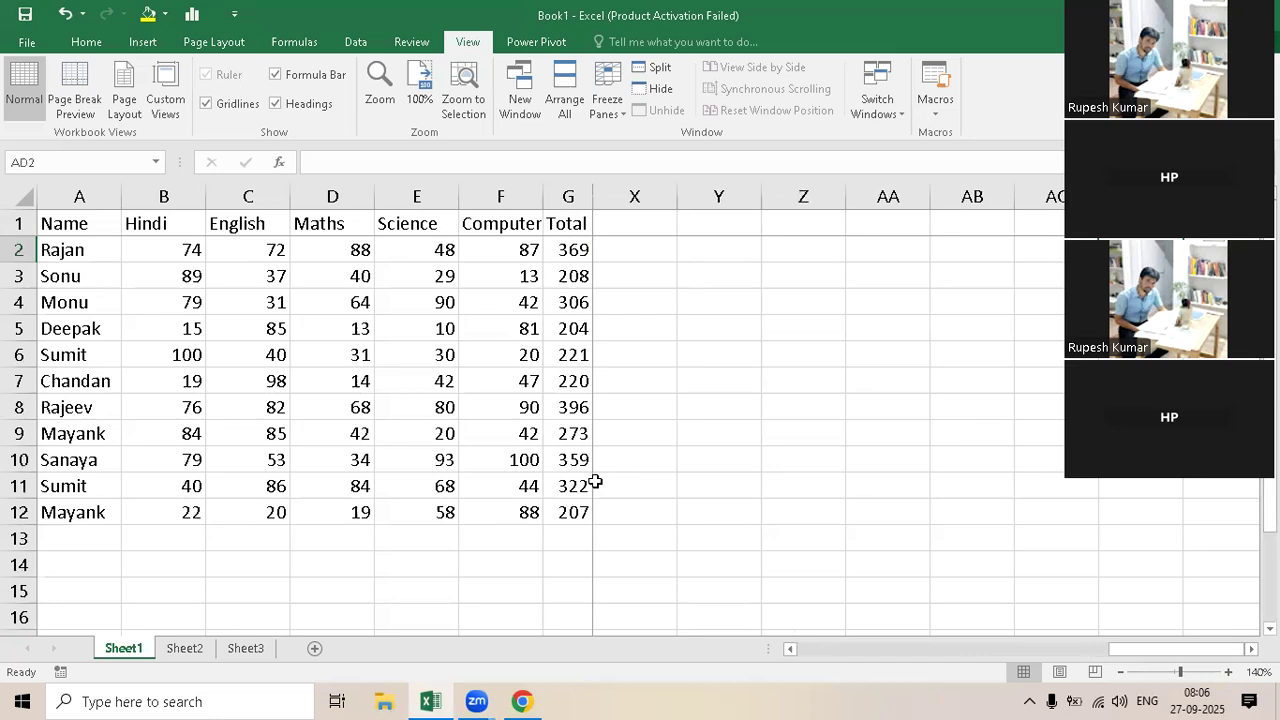
key(Left)
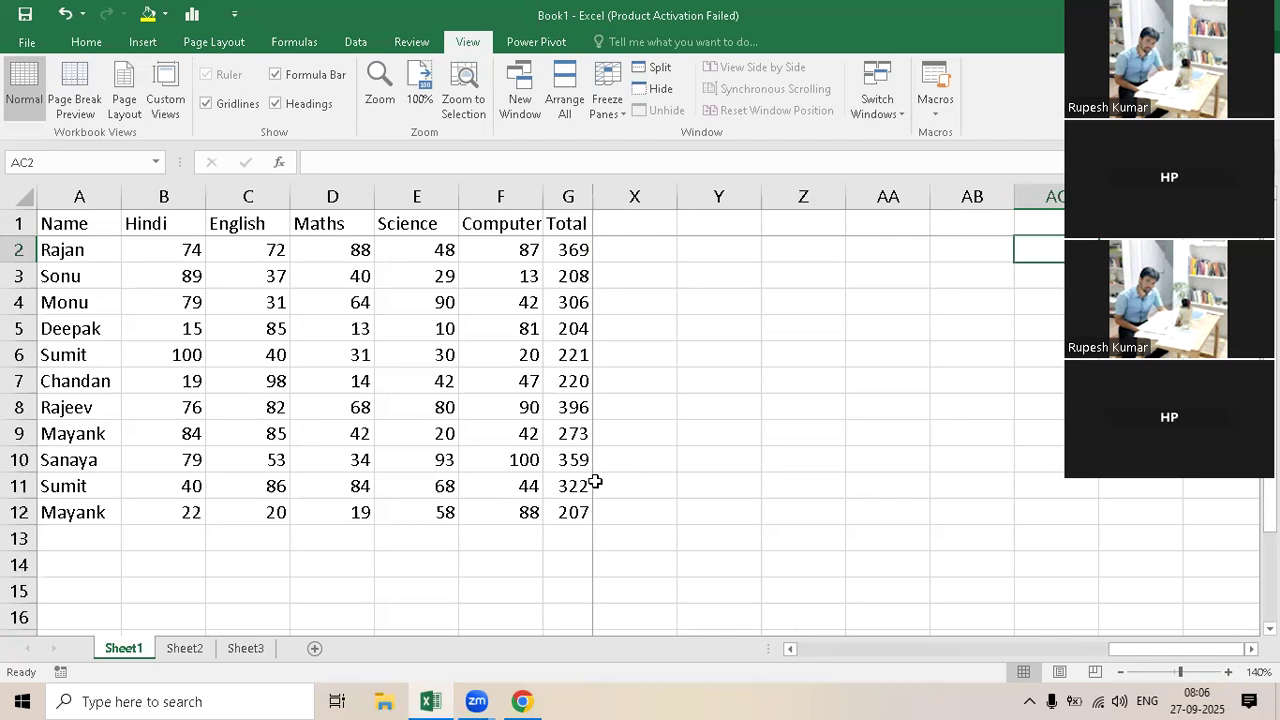
key(Home)
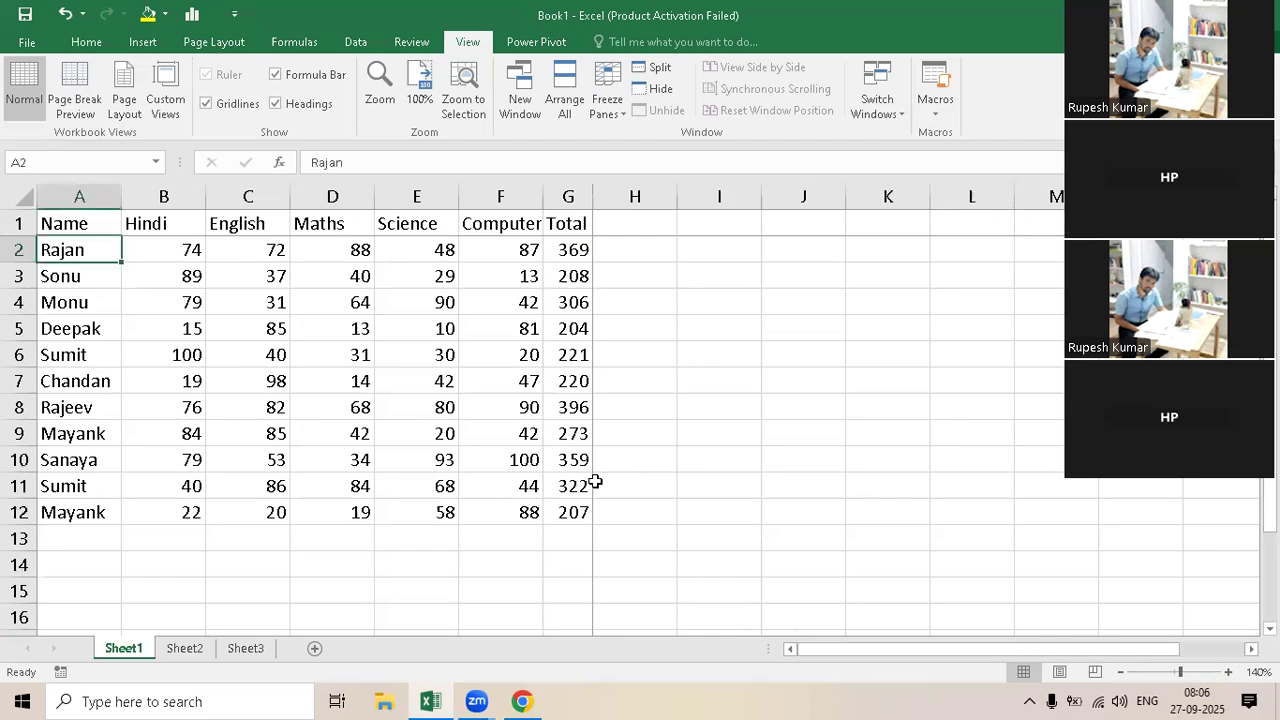
key(Right)
key(Right)
key(Right)
key(Right)
key(Right)
key(Right)
key(Right)
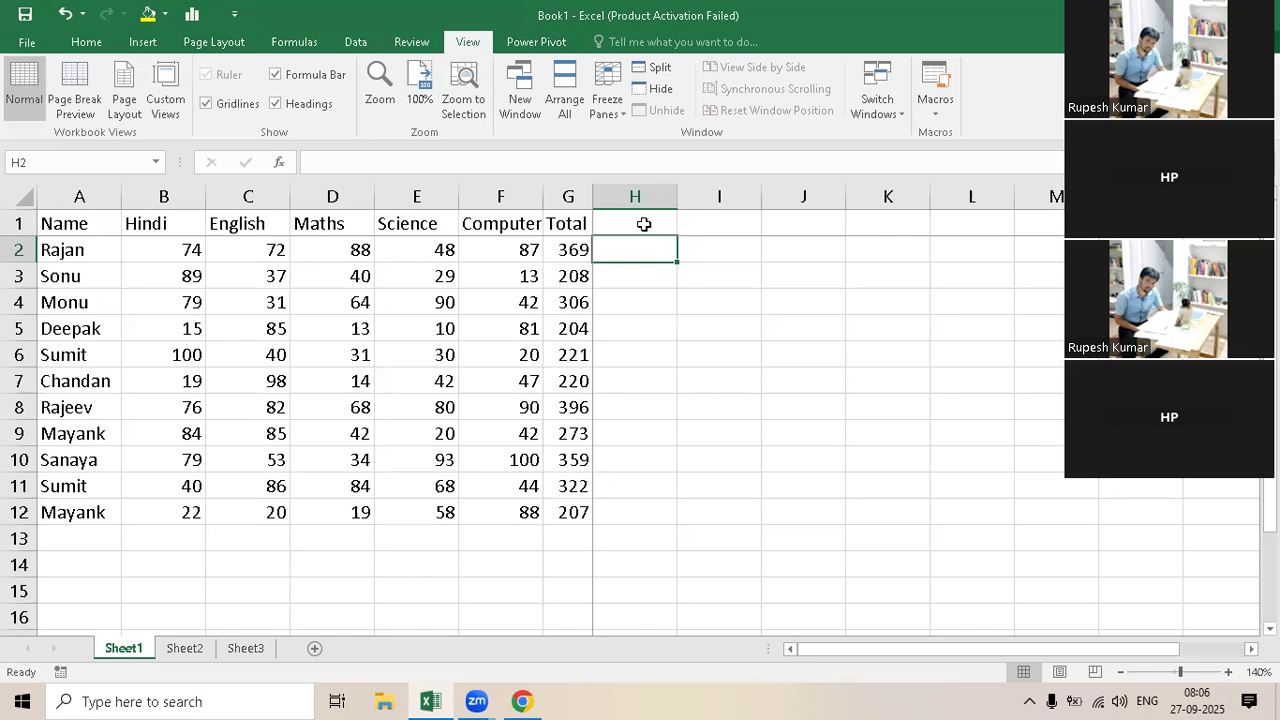
Step: Merge and center the empty row 1 cells to the right of the Total header, starting at H1
drag(644, 223, 1140, 223)
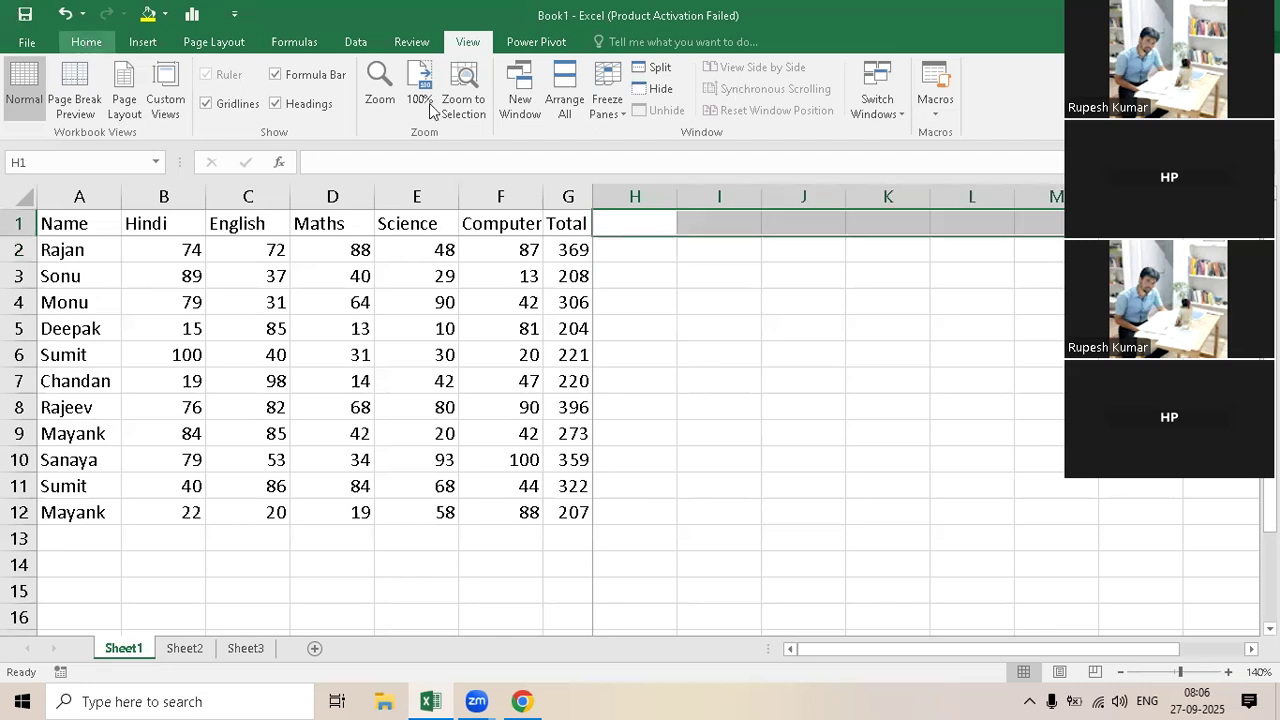
click(514, 104)
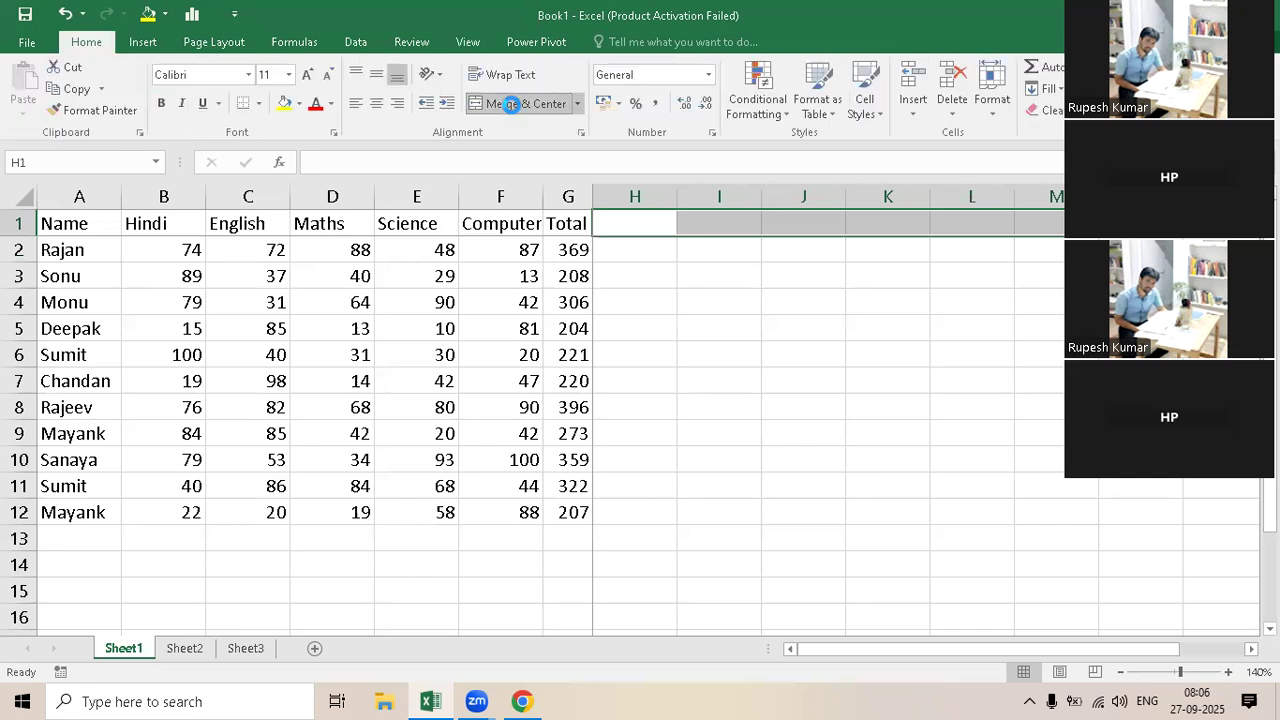
click(823, 272)
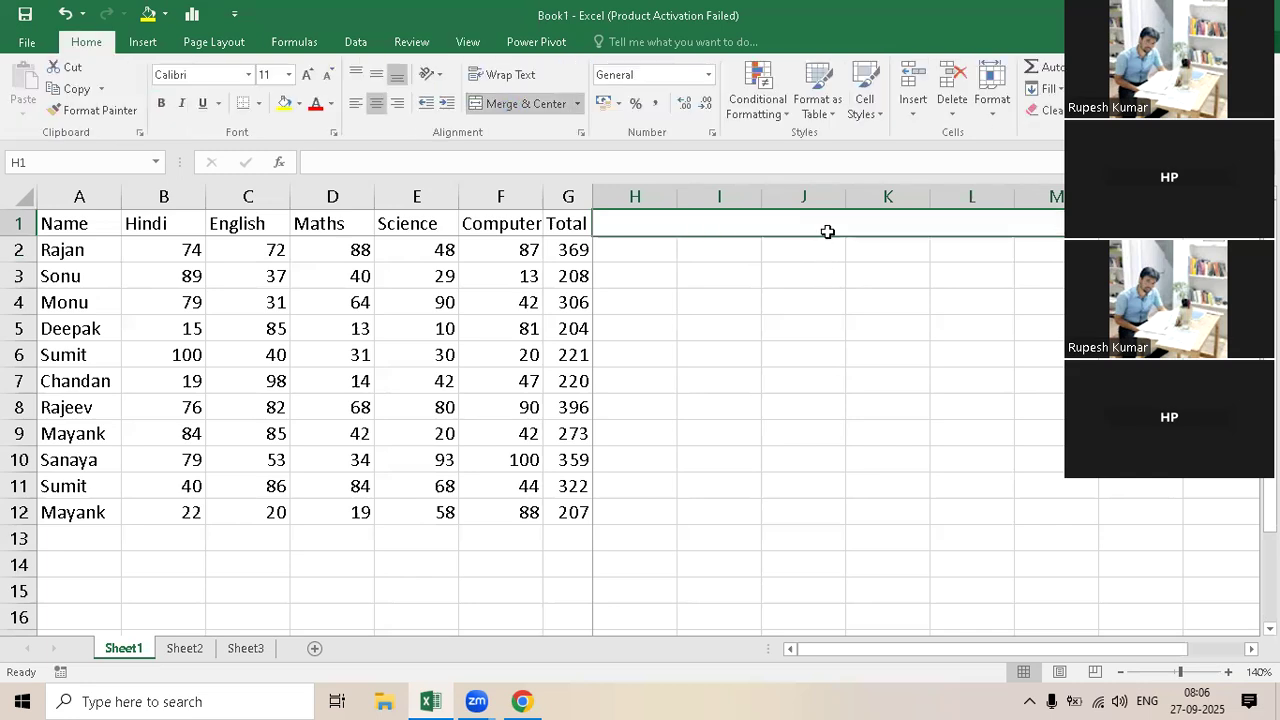
Step: Enter the heading "Cell Reference : Relative / Fixed / Mixed (Relative + Fixed" in the merged cell H1
click(829, 230)
text(Cell Refere)
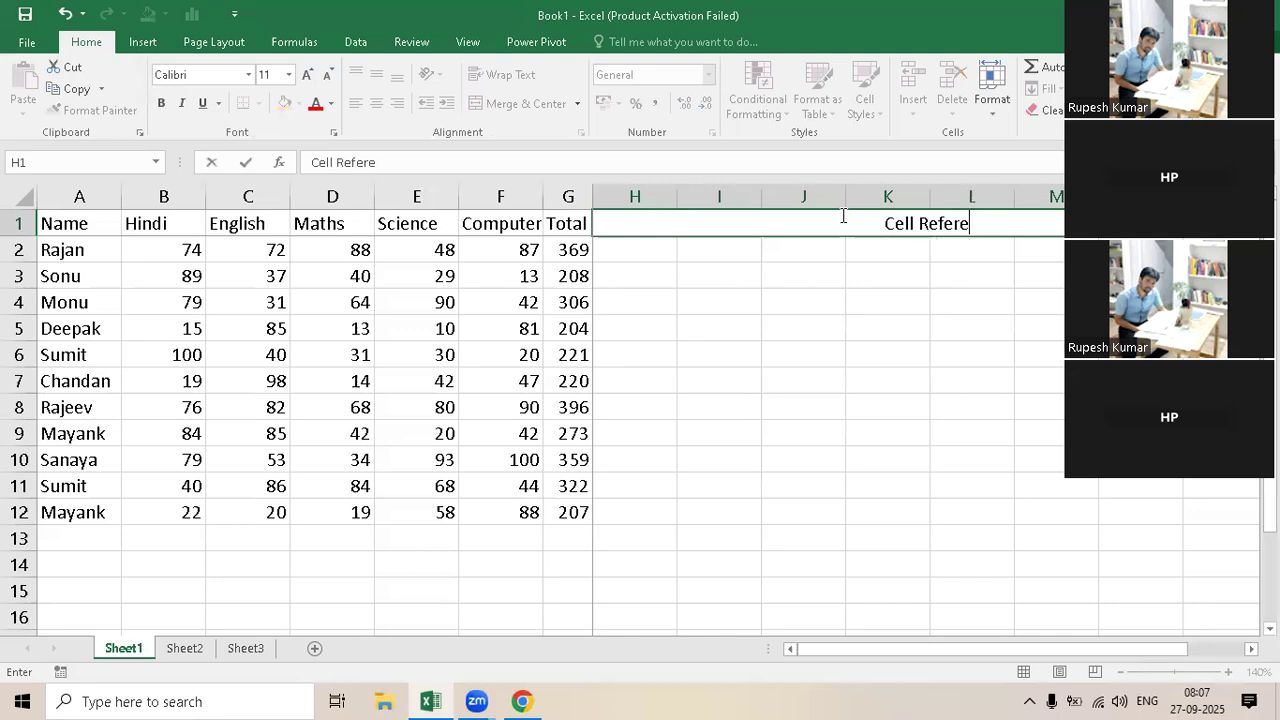
text(nce :)
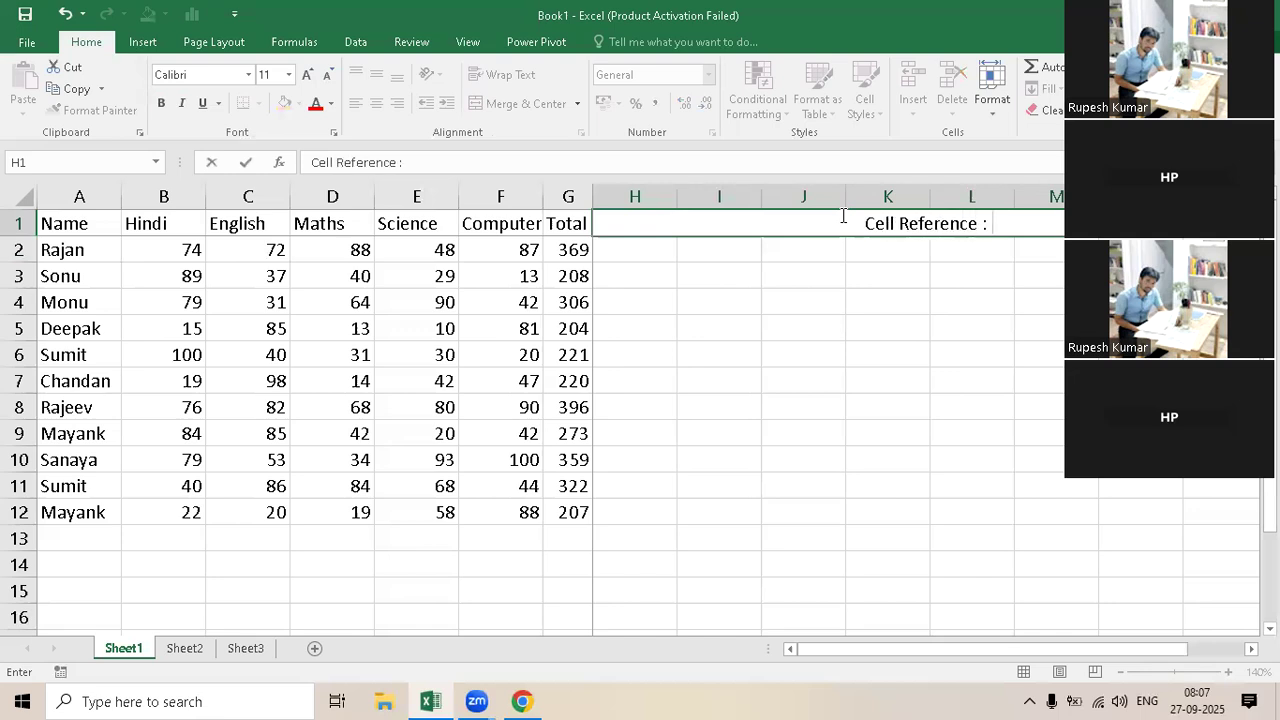
text( Relat)
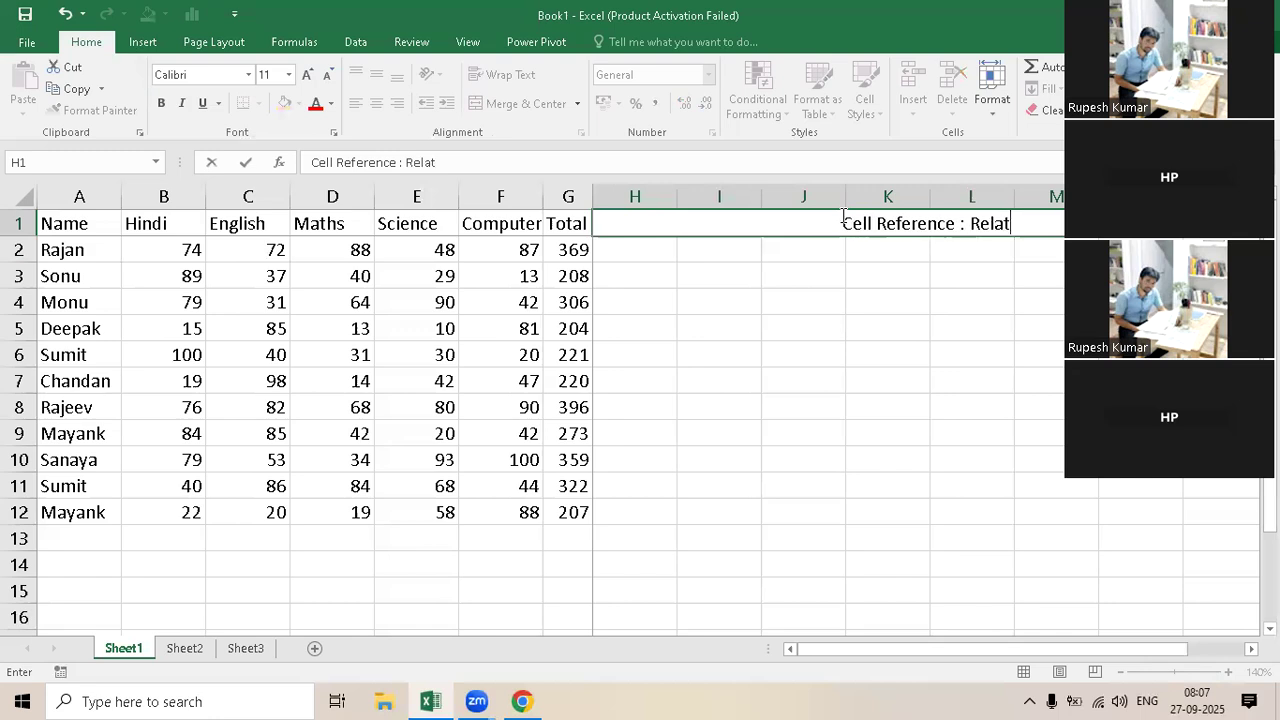
text(ive )
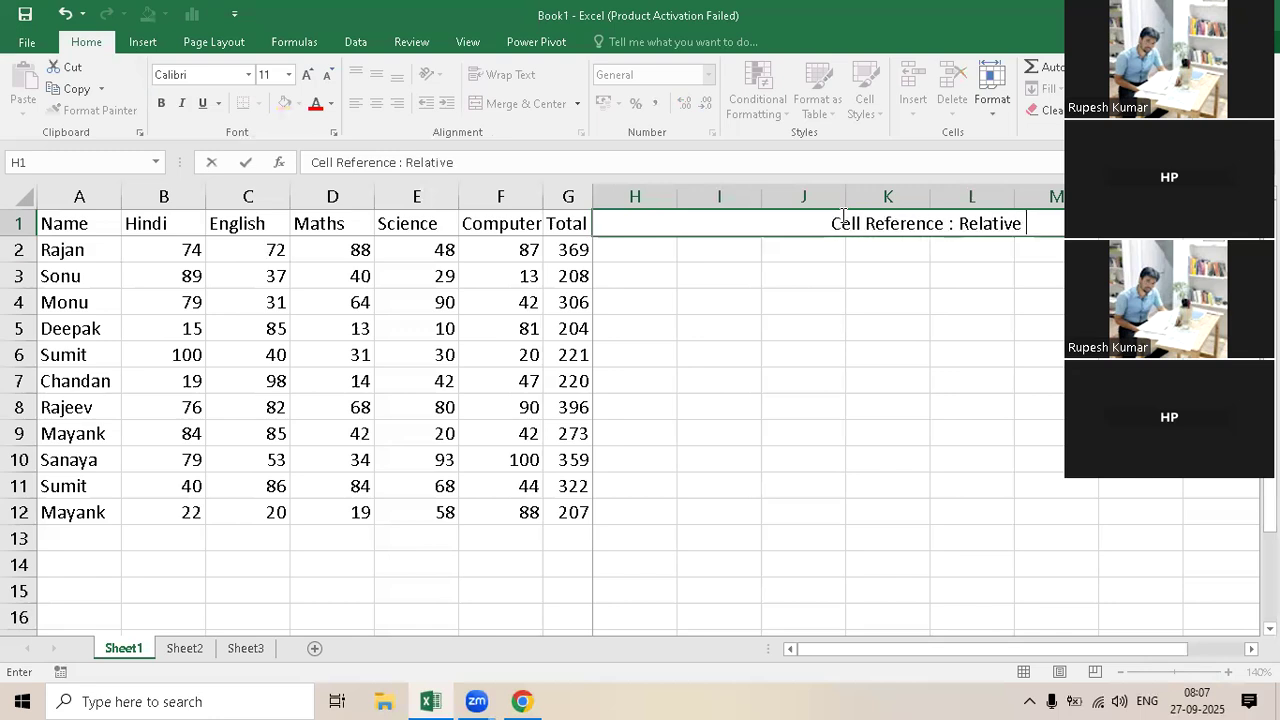
text(/)
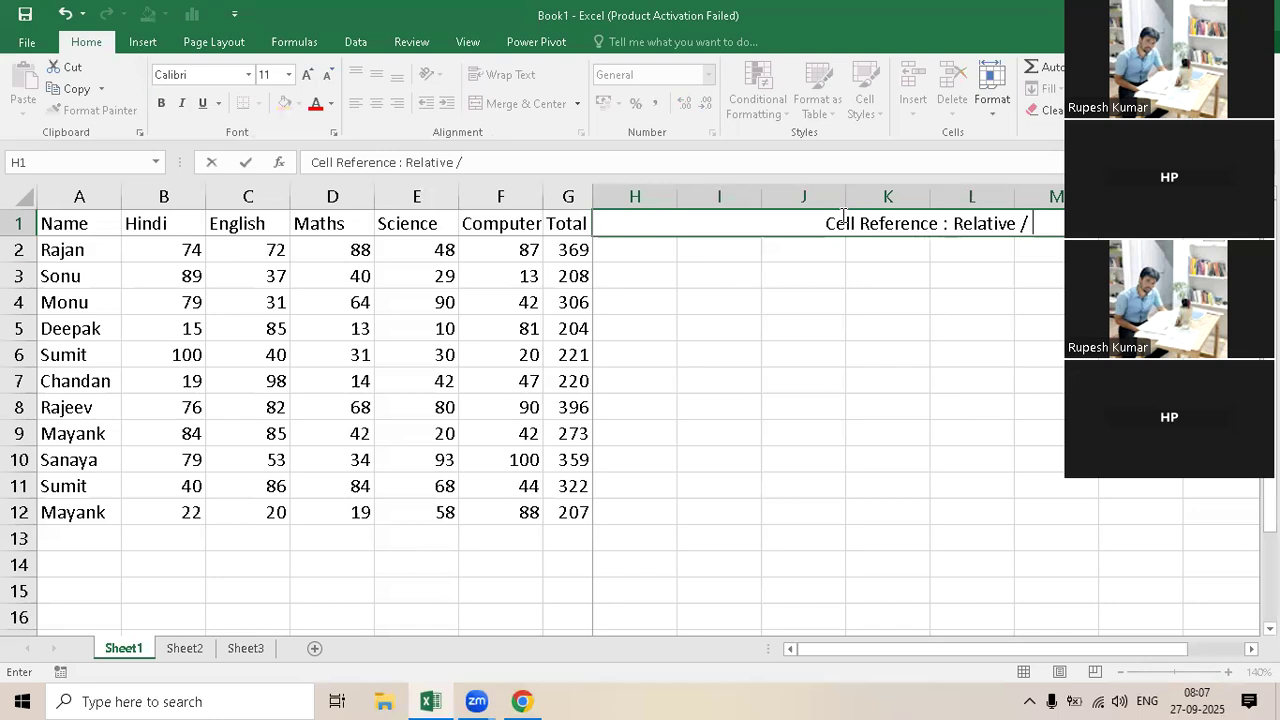
text( Fixed)
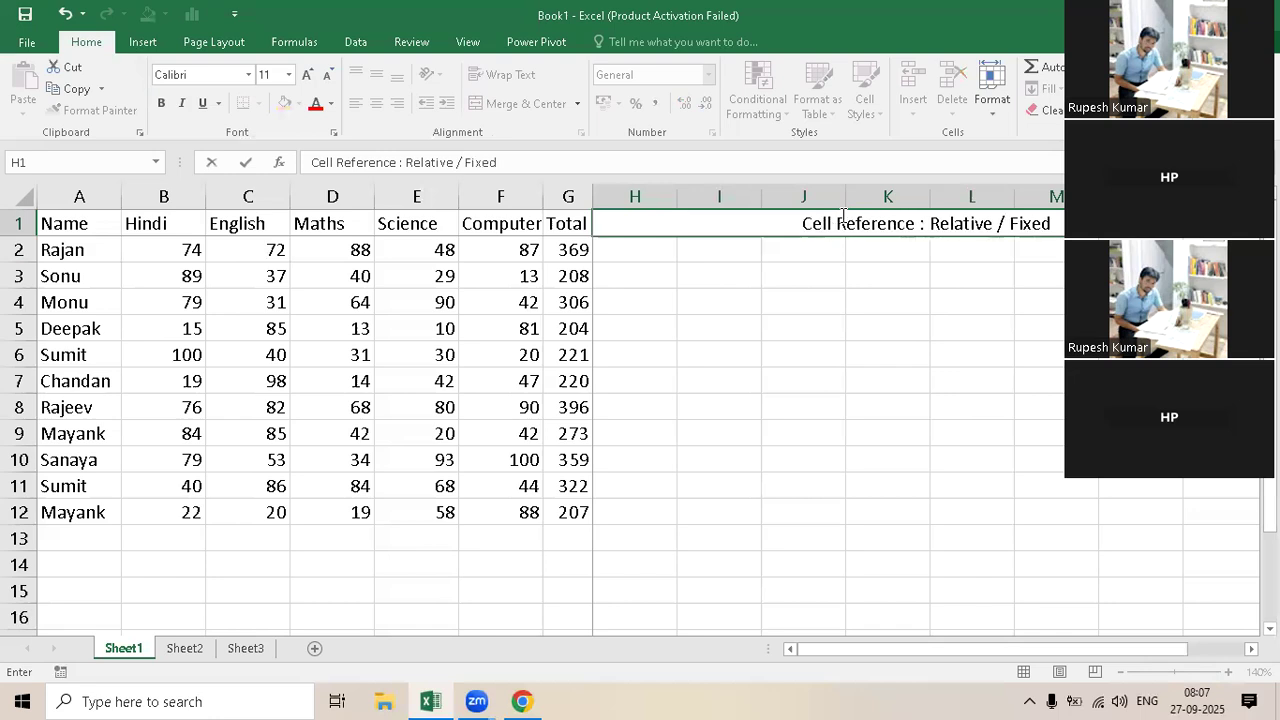
text( / )
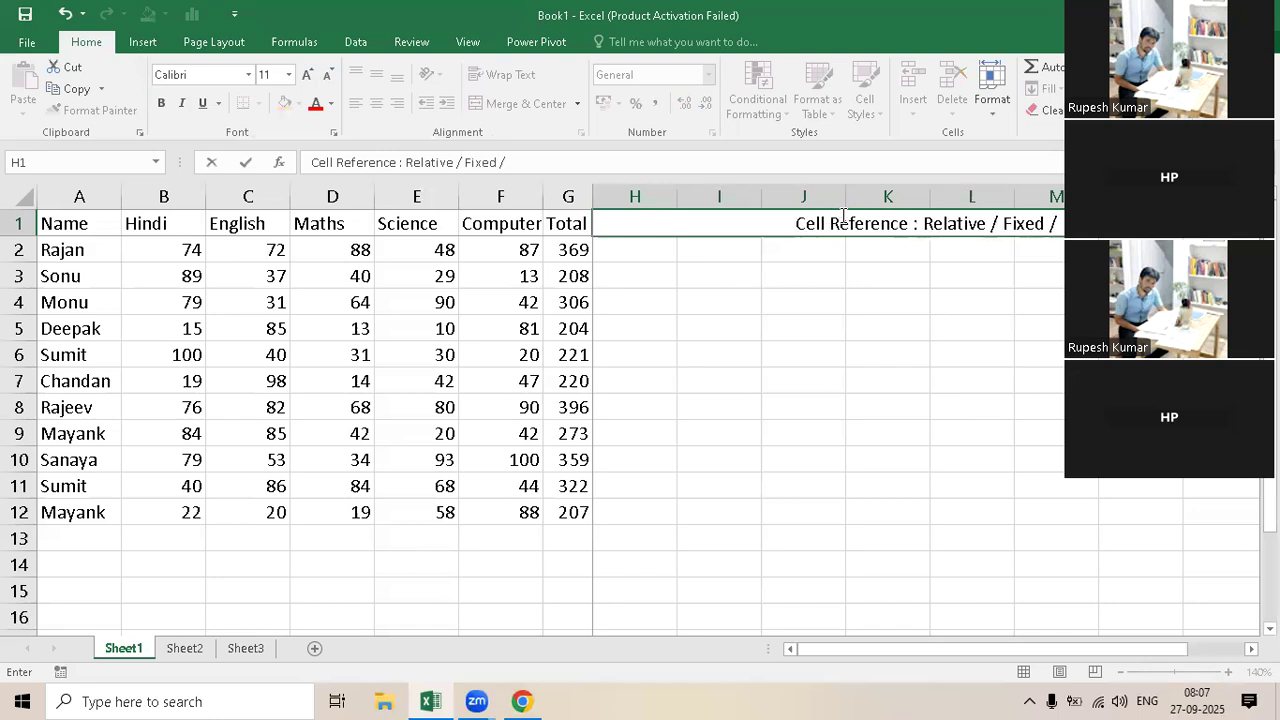
text(Mixe)
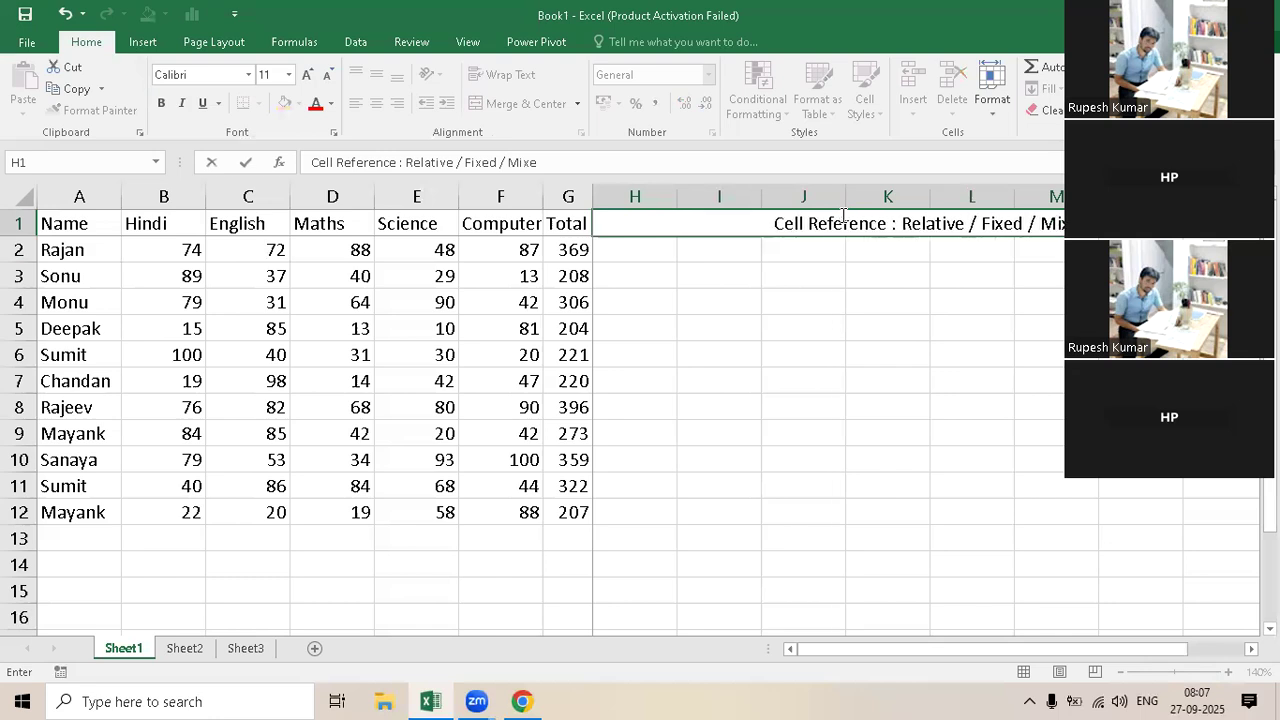
text(d (Re)
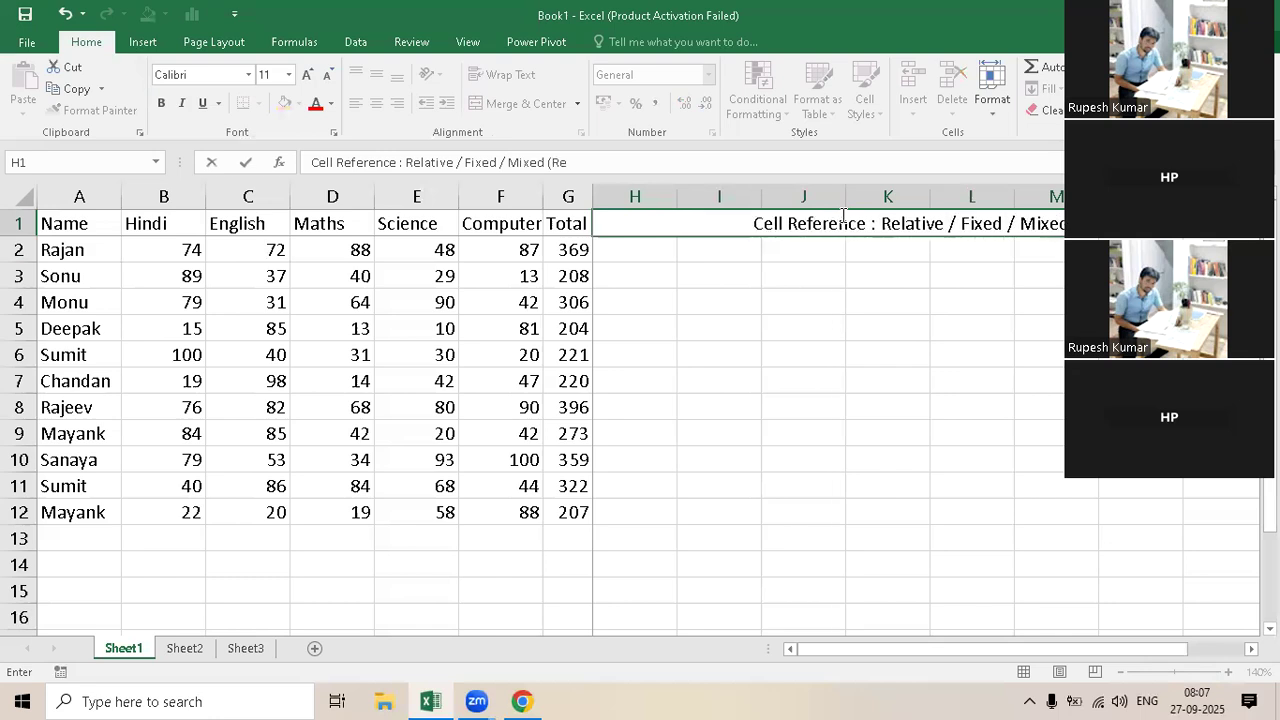
text(alt)
key(BackSpace)
key(BackSpace)
key(BackSpace)
text(lative)
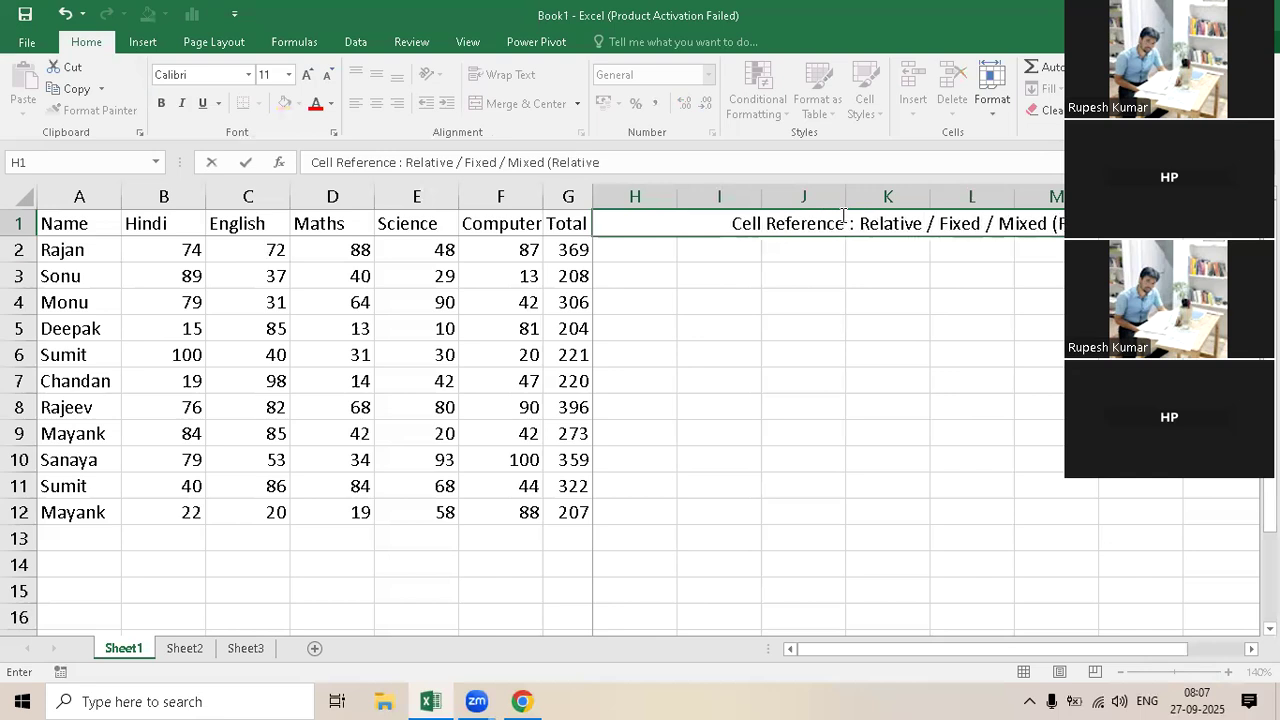
text( +)
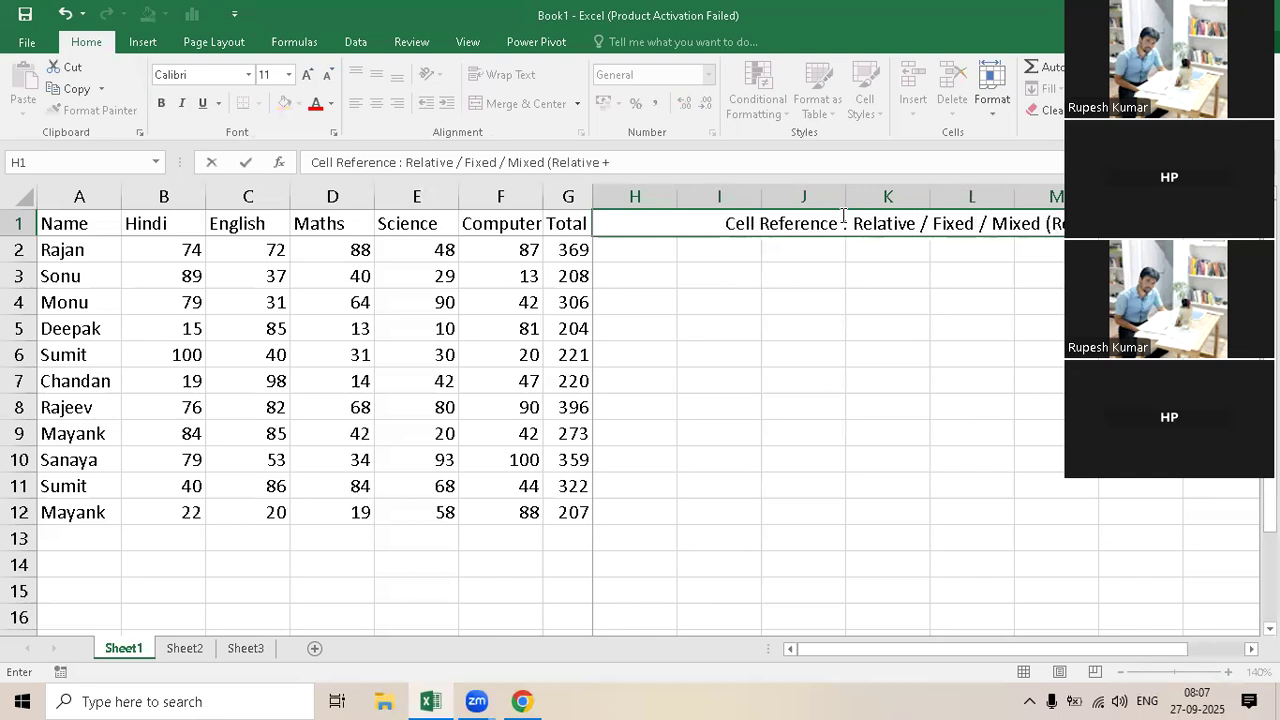
text( Fixed)
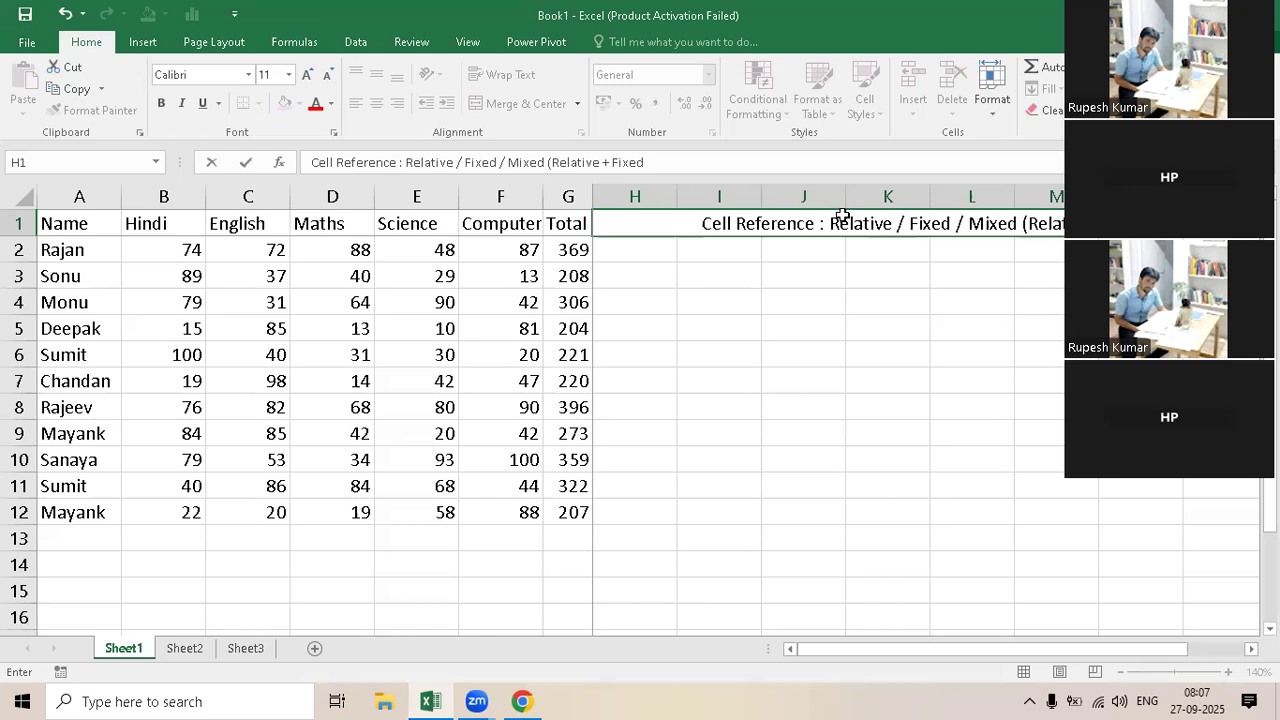
key(Return)
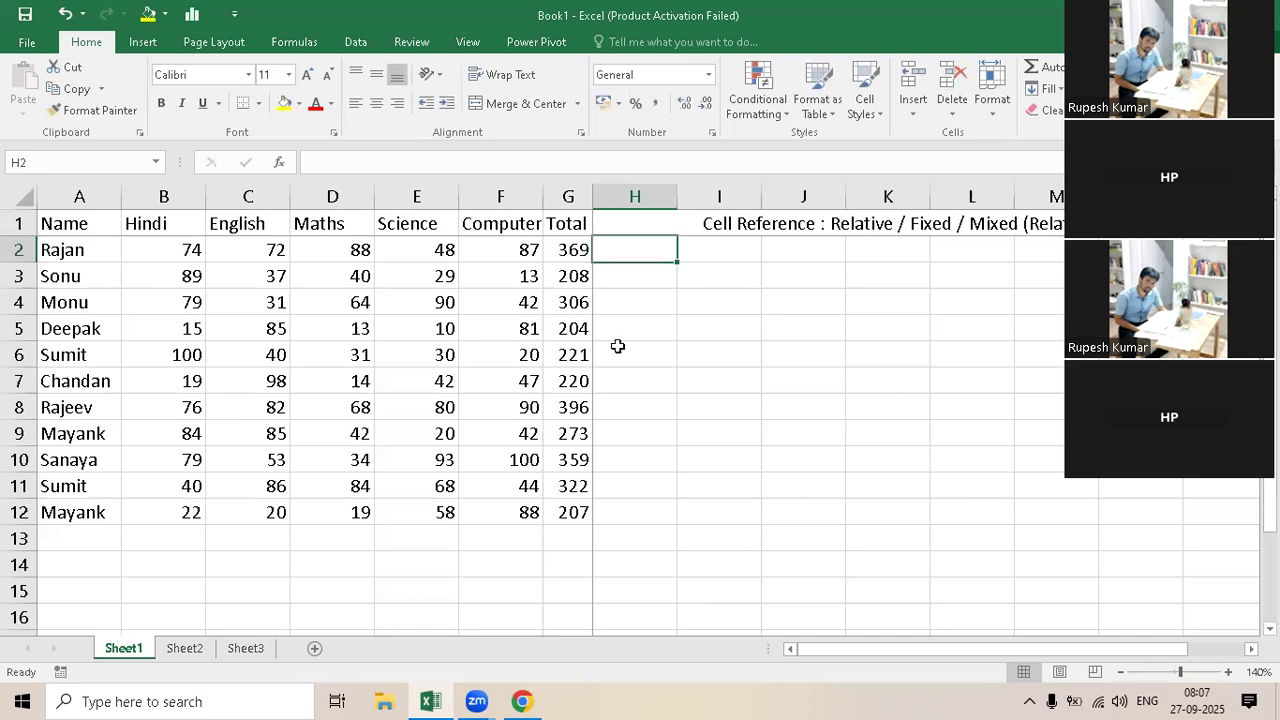
Step: Merge and center cells H2 to K2 and enter the subheading "Relative" in them
click(717, 281)
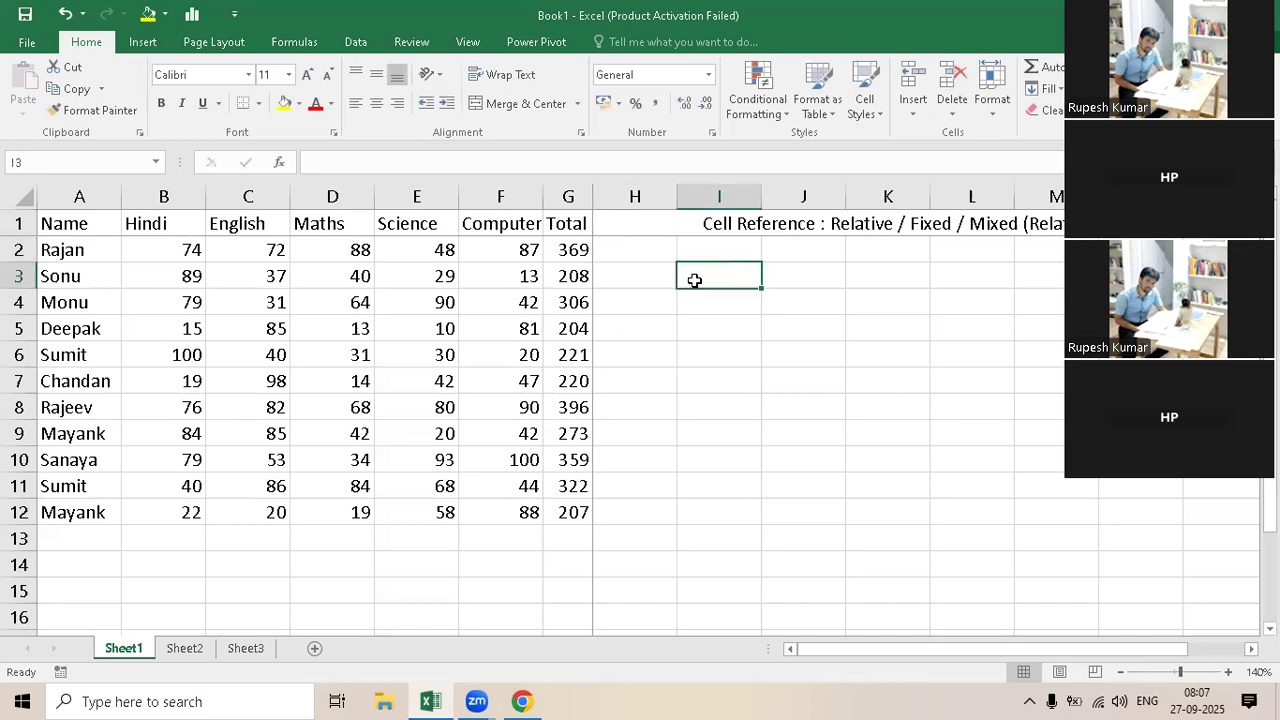
drag(975, 275, 1031, 274)
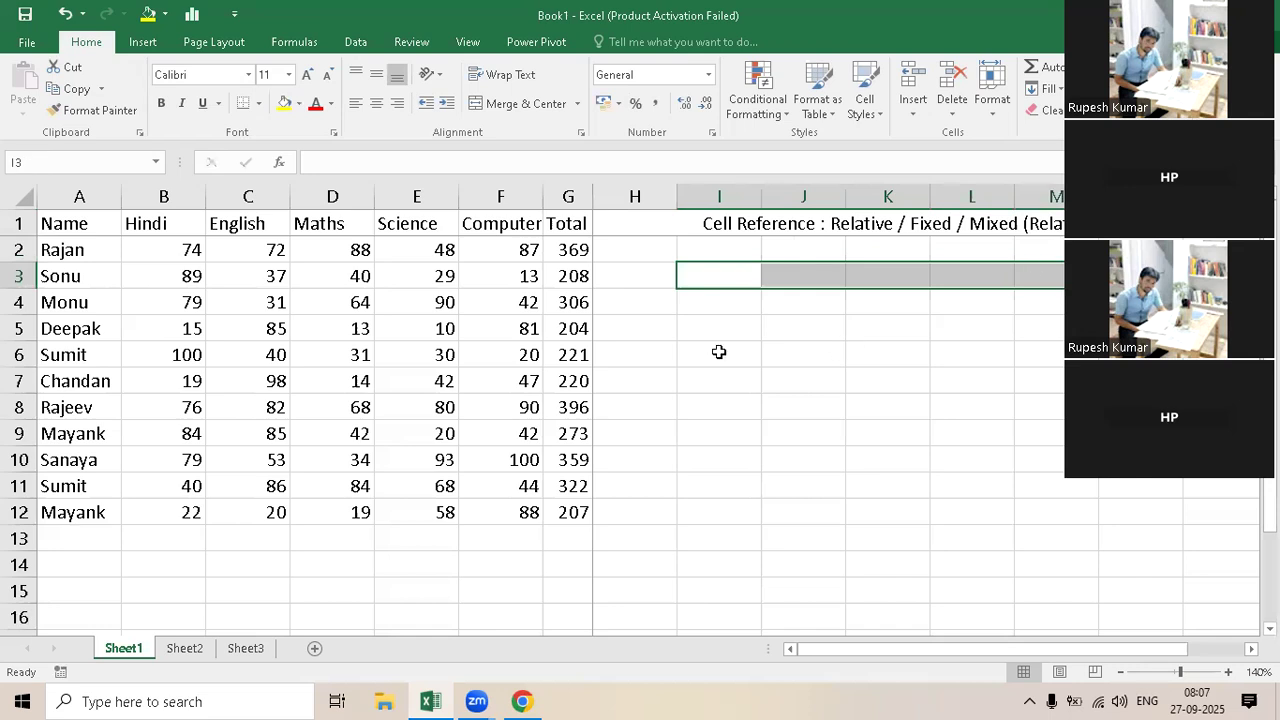
drag(662, 252, 866, 254)
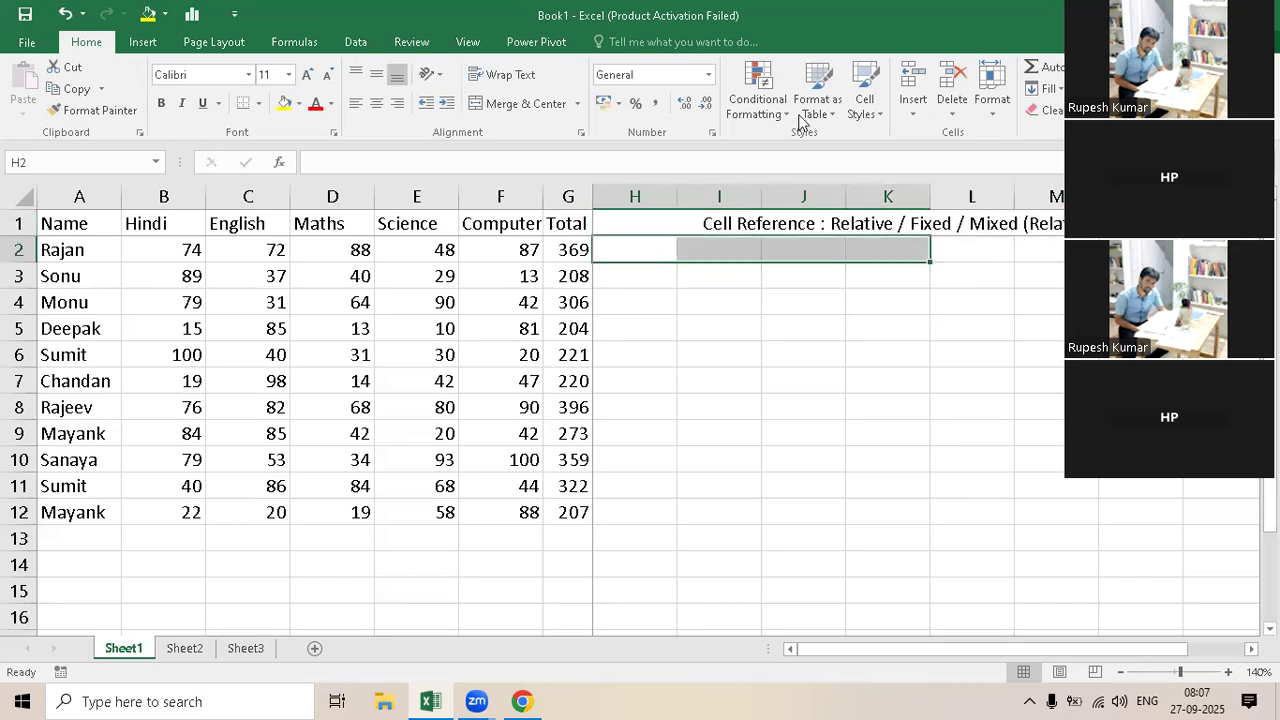
click(505, 104)
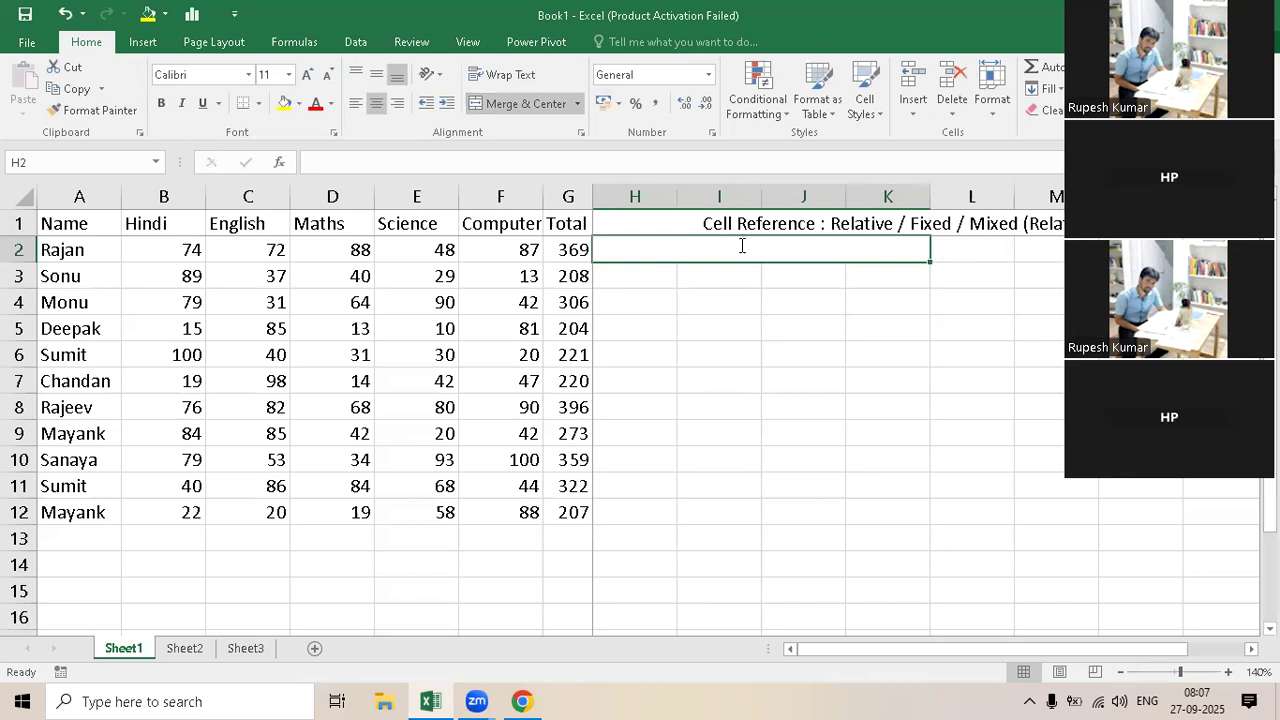
text(Relative)
key(Return)
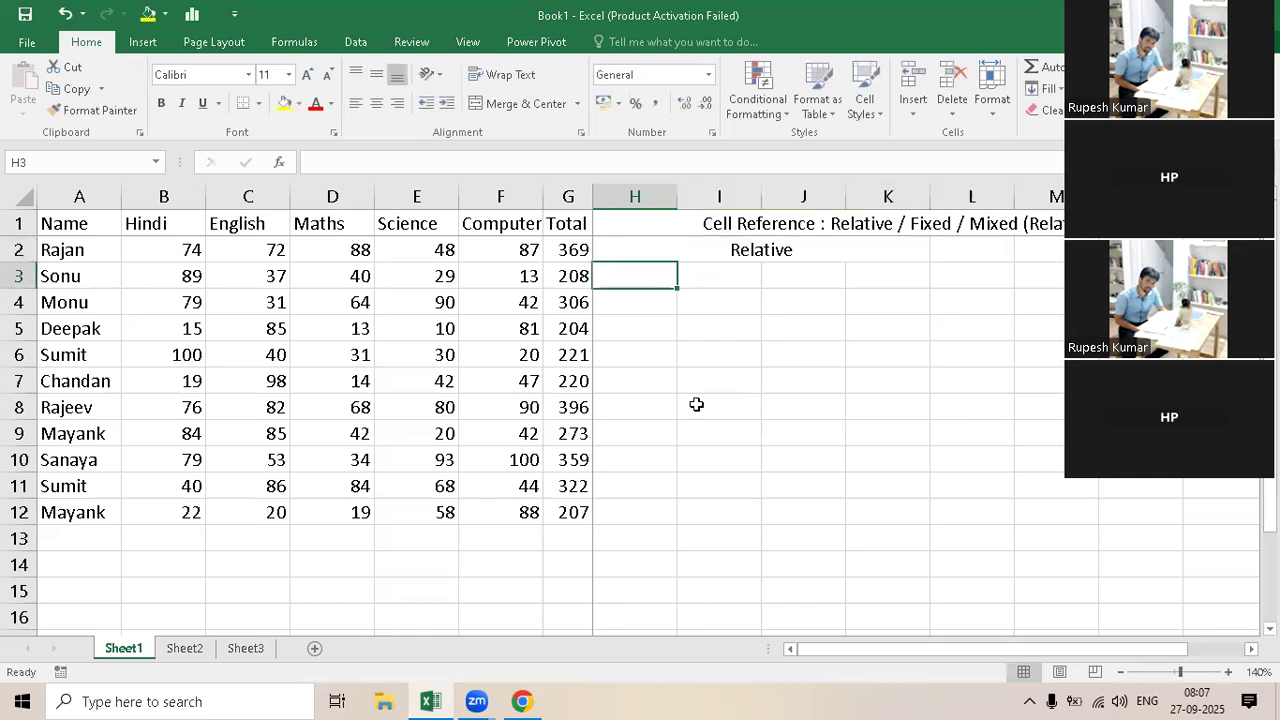
Step: Enter the formula =B2 in cell J6 to reference the first student's Hindi mark
click(790, 362)
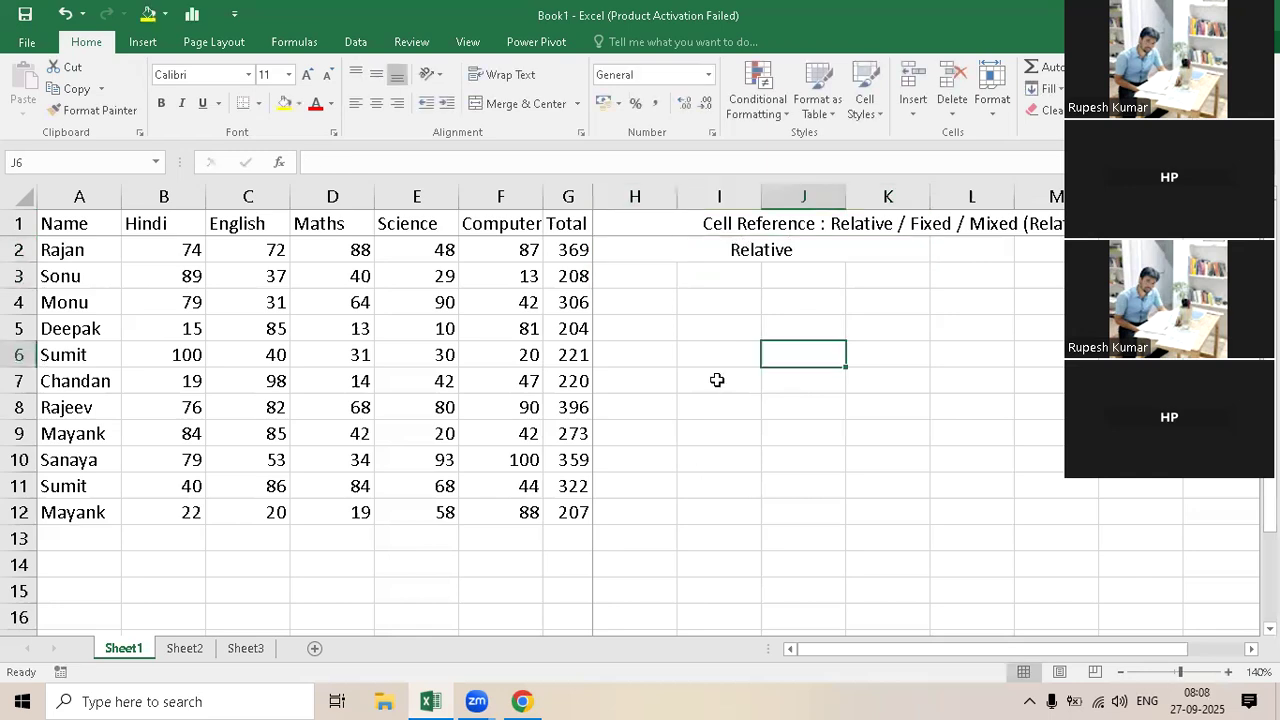
double_click(820, 364)
text(=)
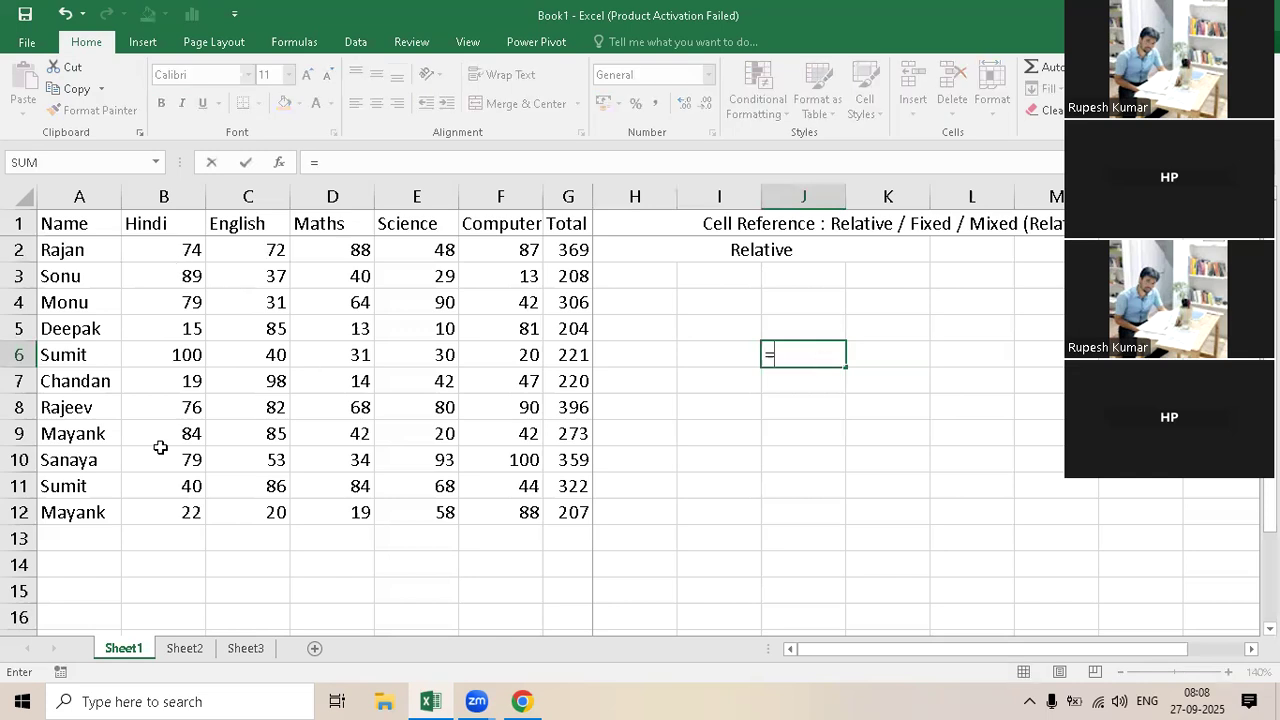
click(164, 250)
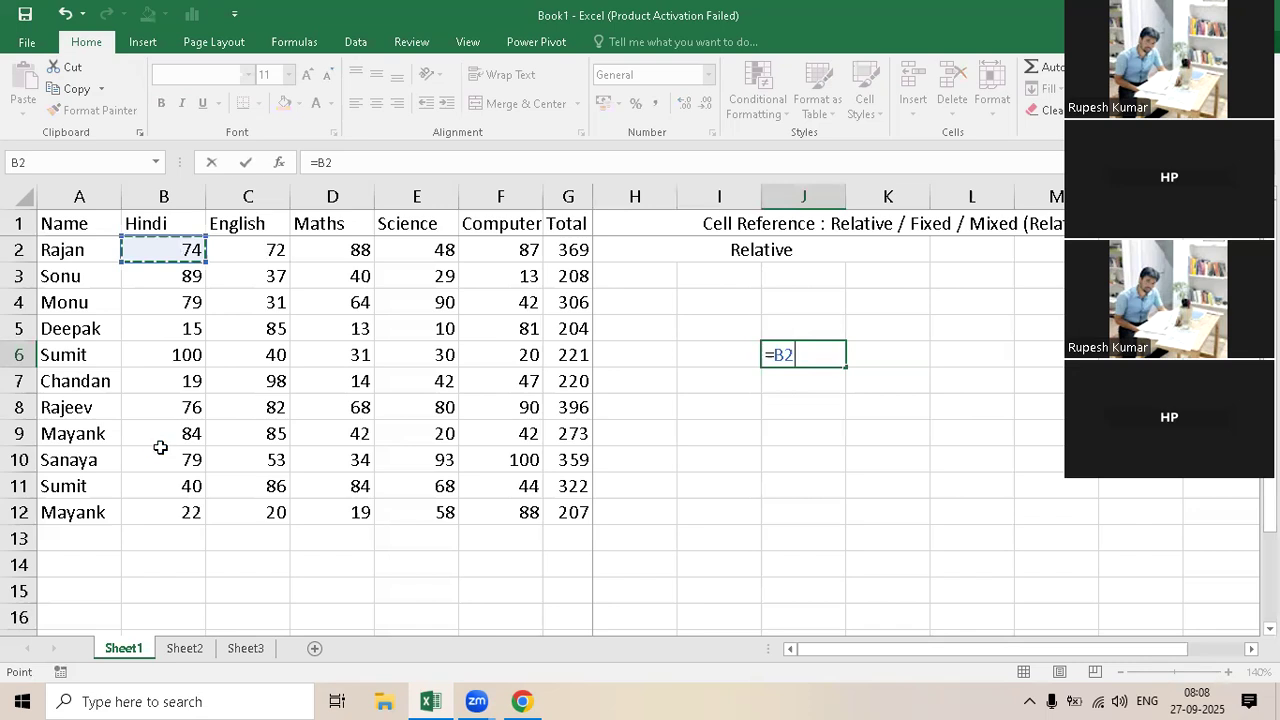
key(Return)
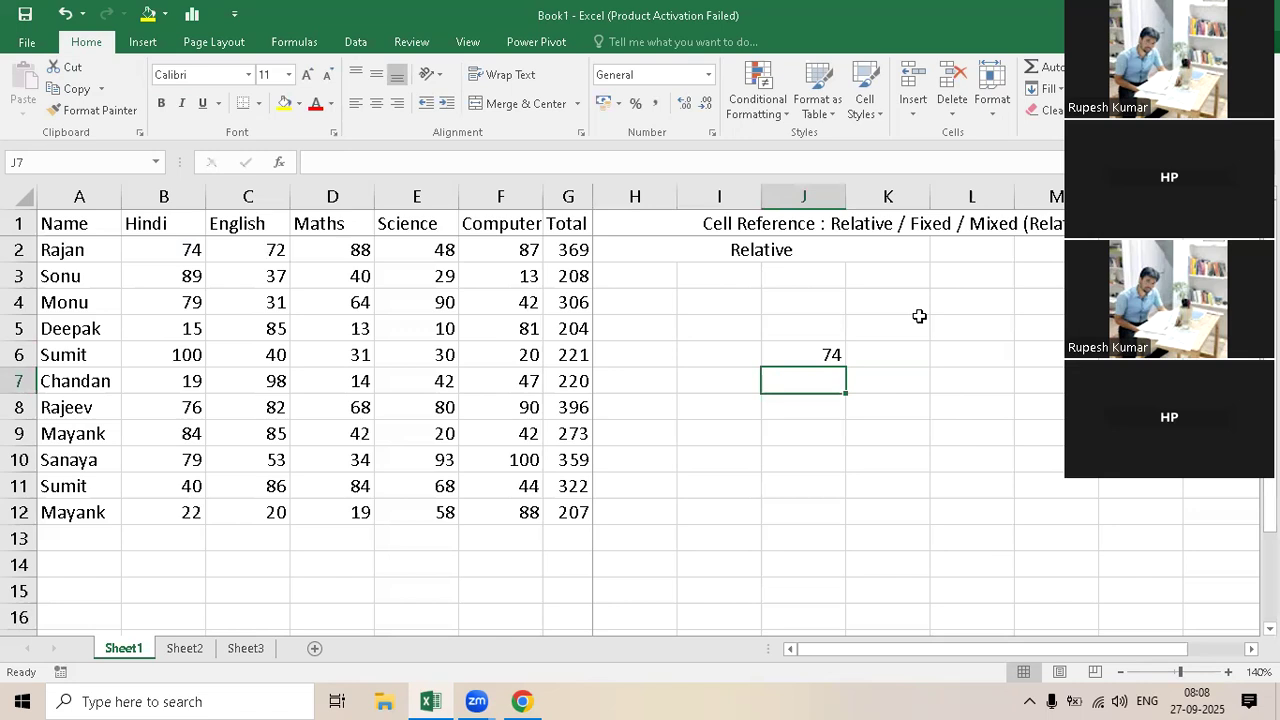
Step: Copy the formula in J6 and paste it into cells J9, H6 and L6
click(816, 352)
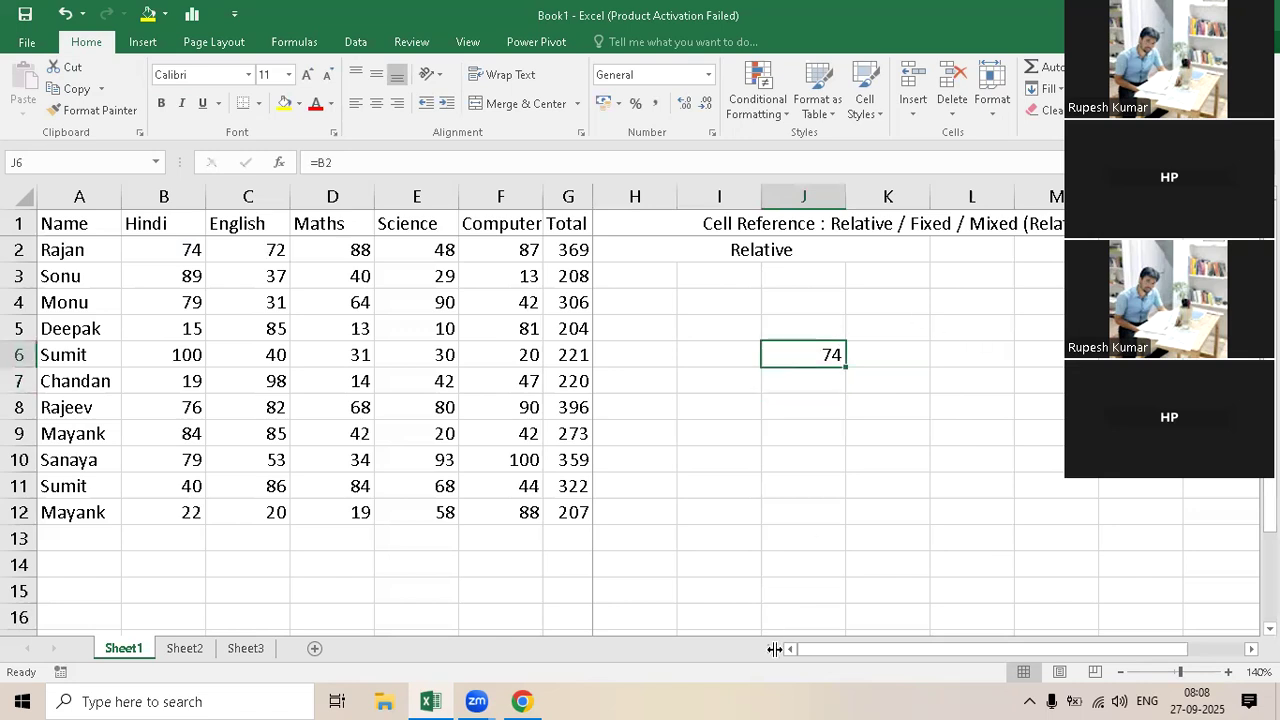
key(ctrl+c)
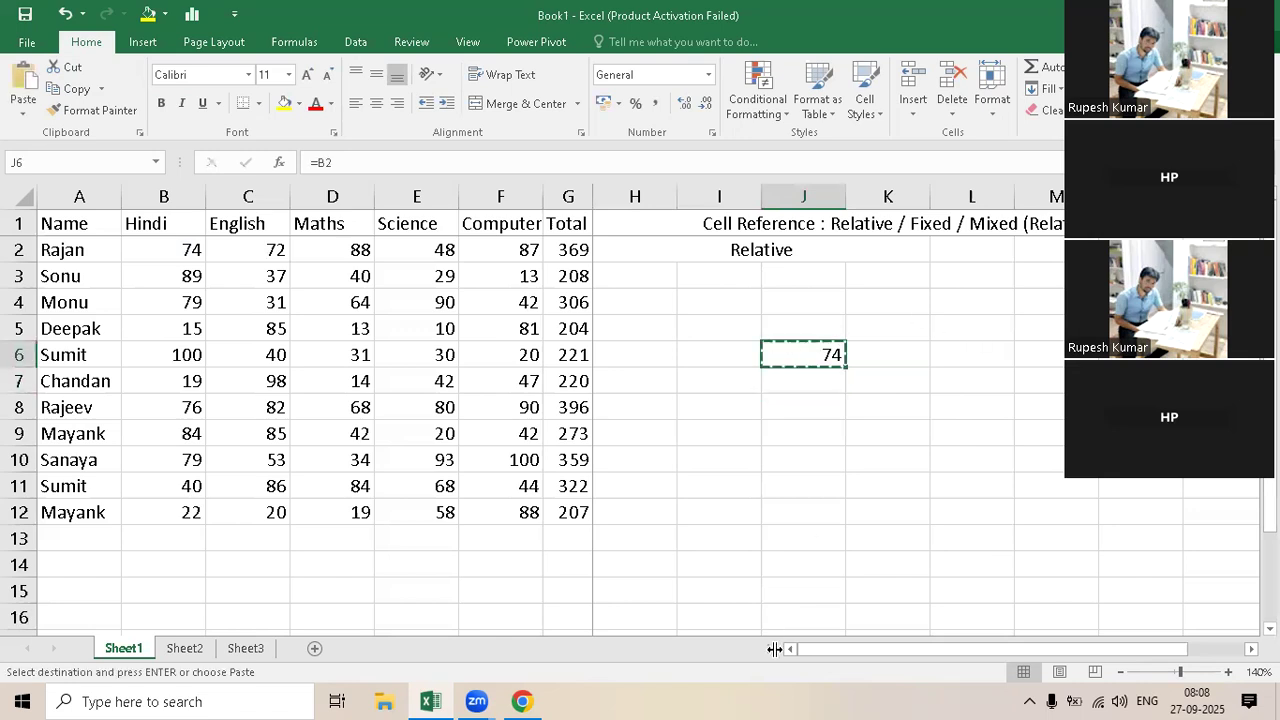
click(783, 434)
key(ctrl+v)
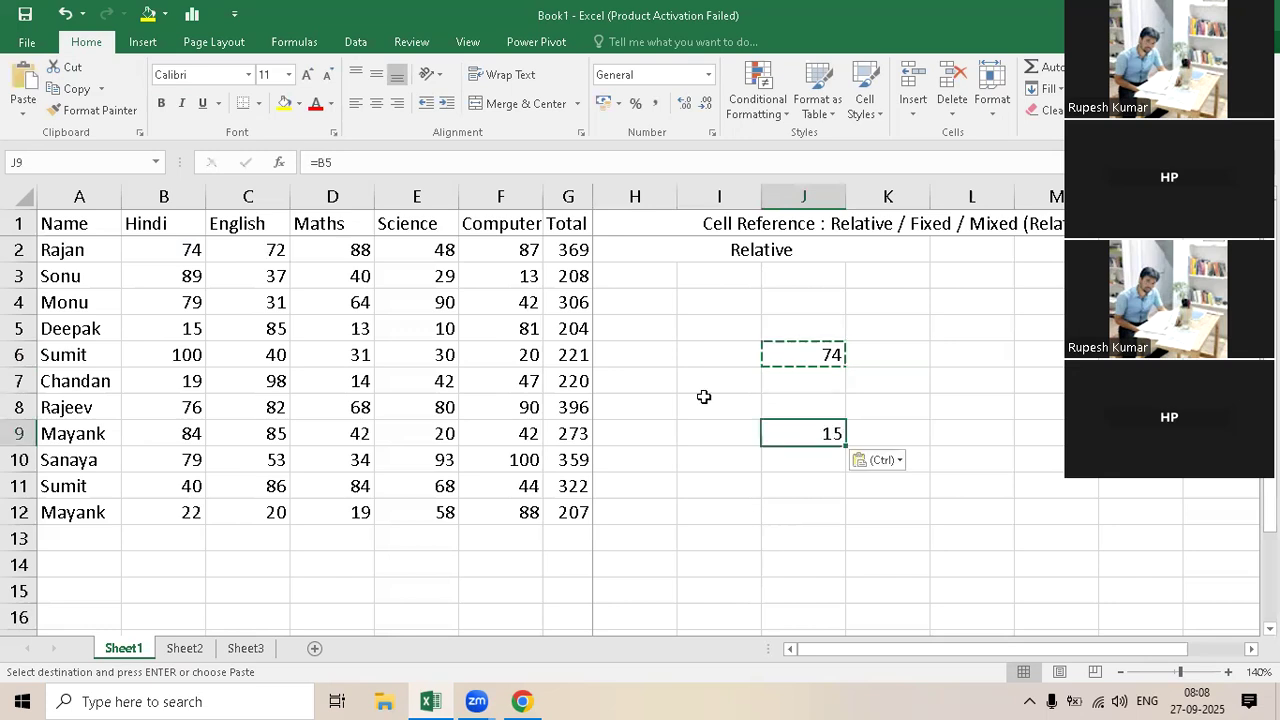
click(626, 356)
key(ctrl+v)
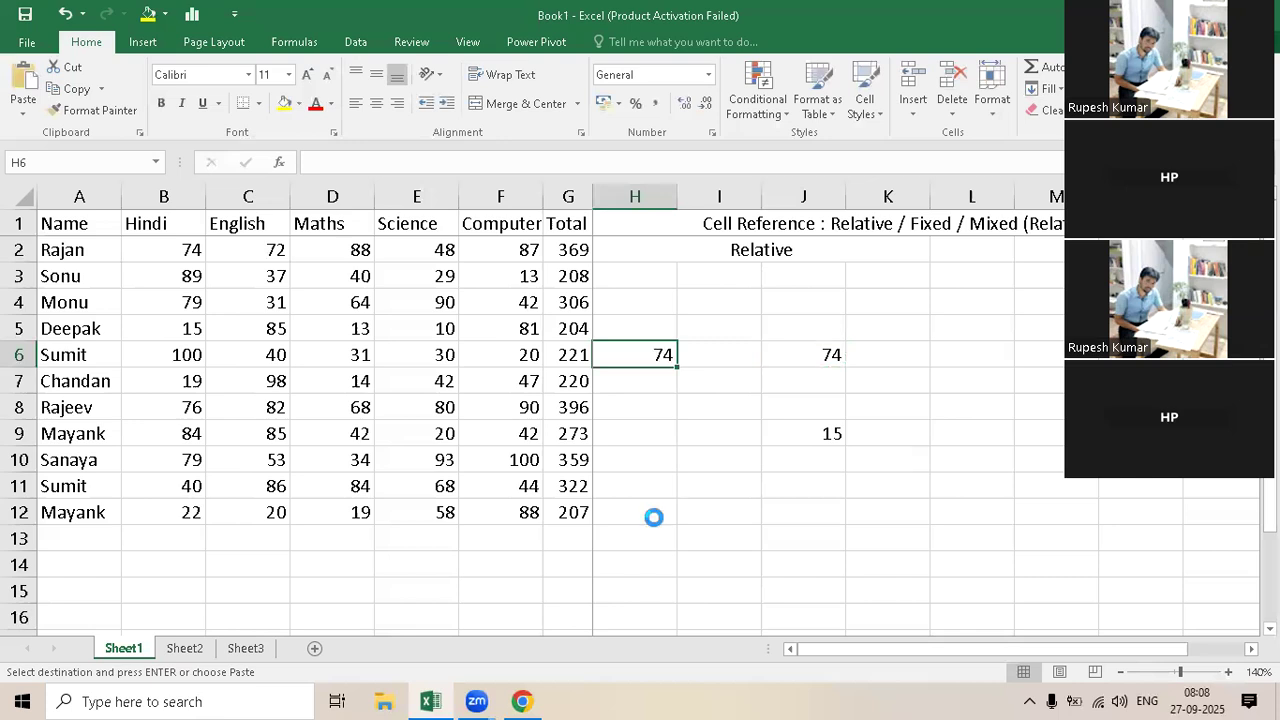
click(953, 354)
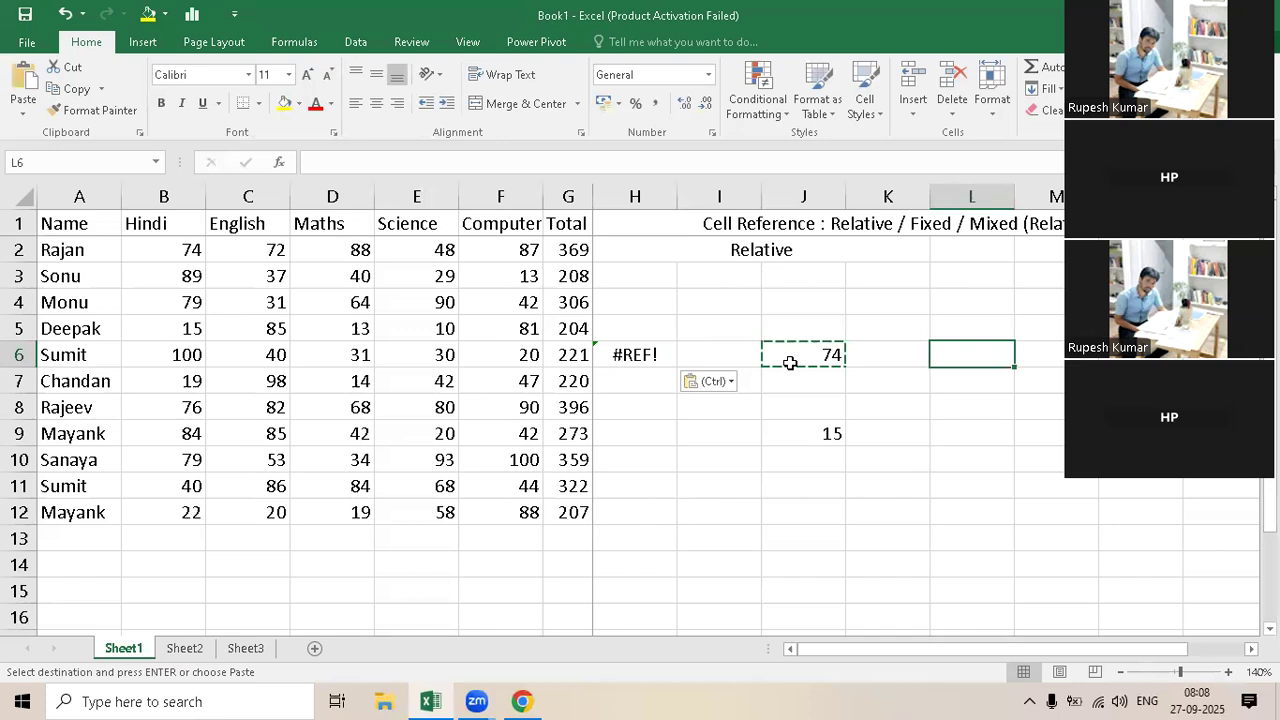
key(ctrl+v)
Step: Paste the copied J6 formula into cells J3 and J5 above it
click(790, 277)
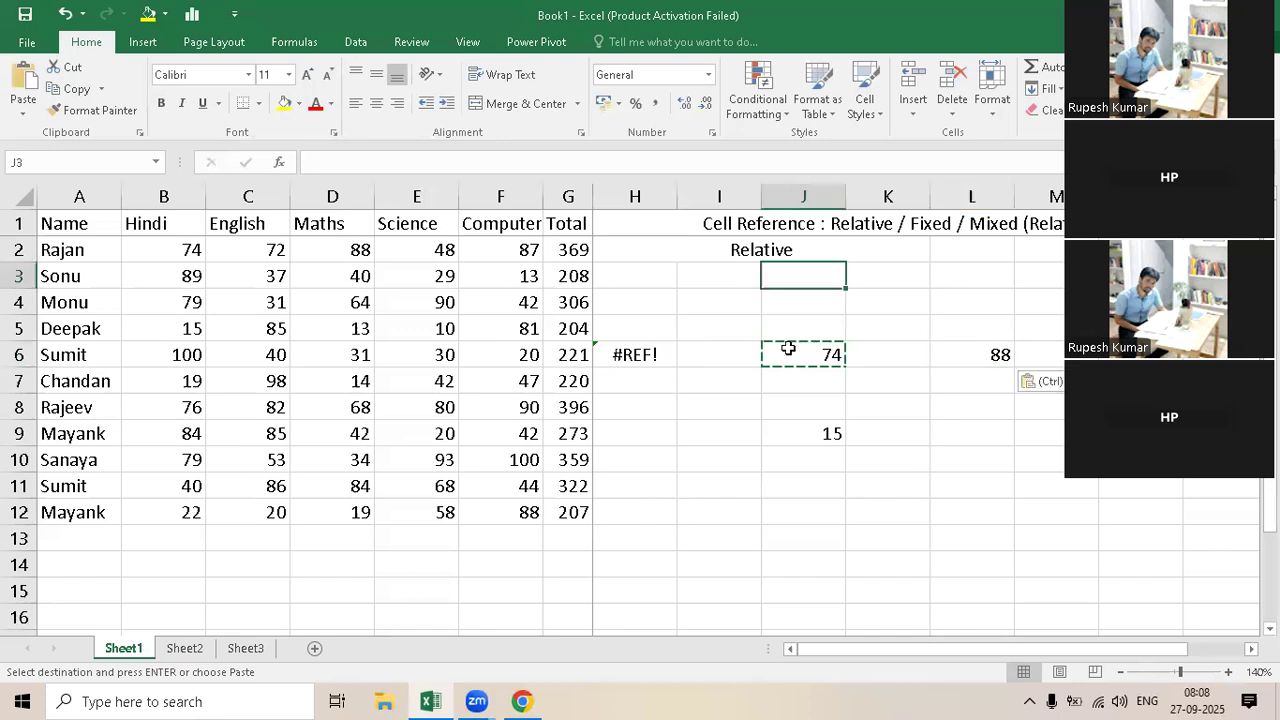
key(ctrl+v)
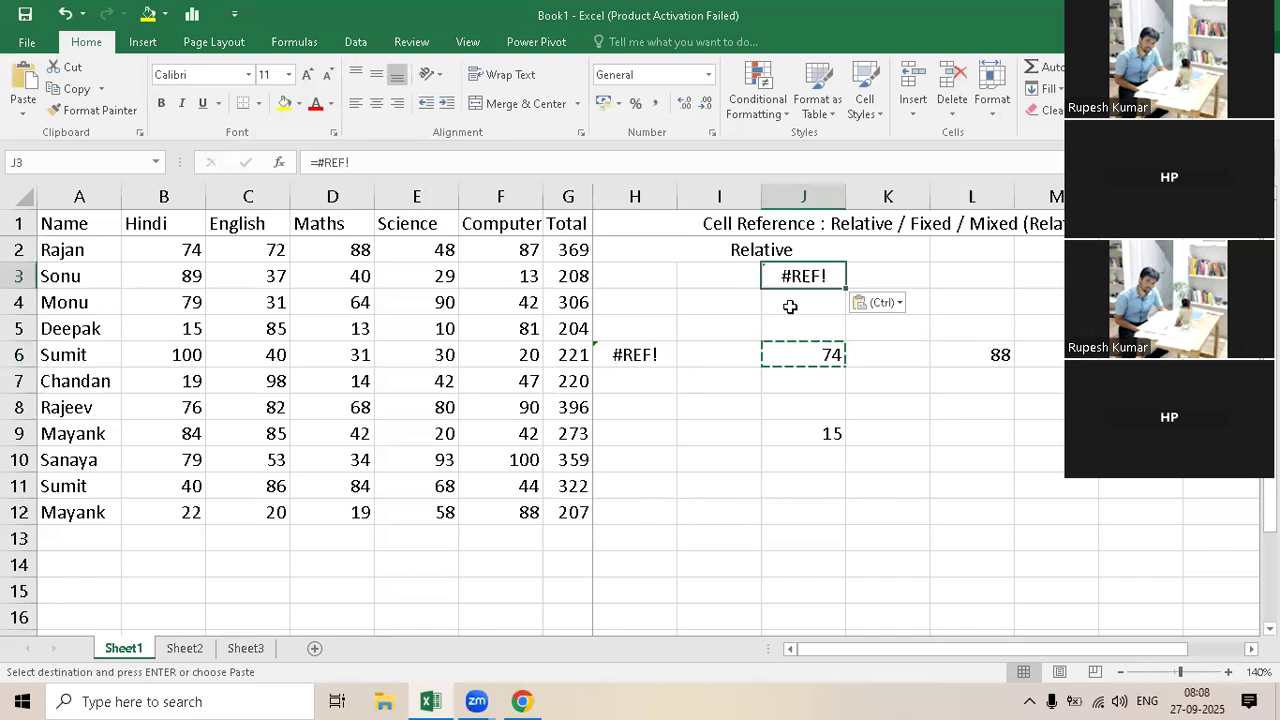
click(790, 320)
key(Up)
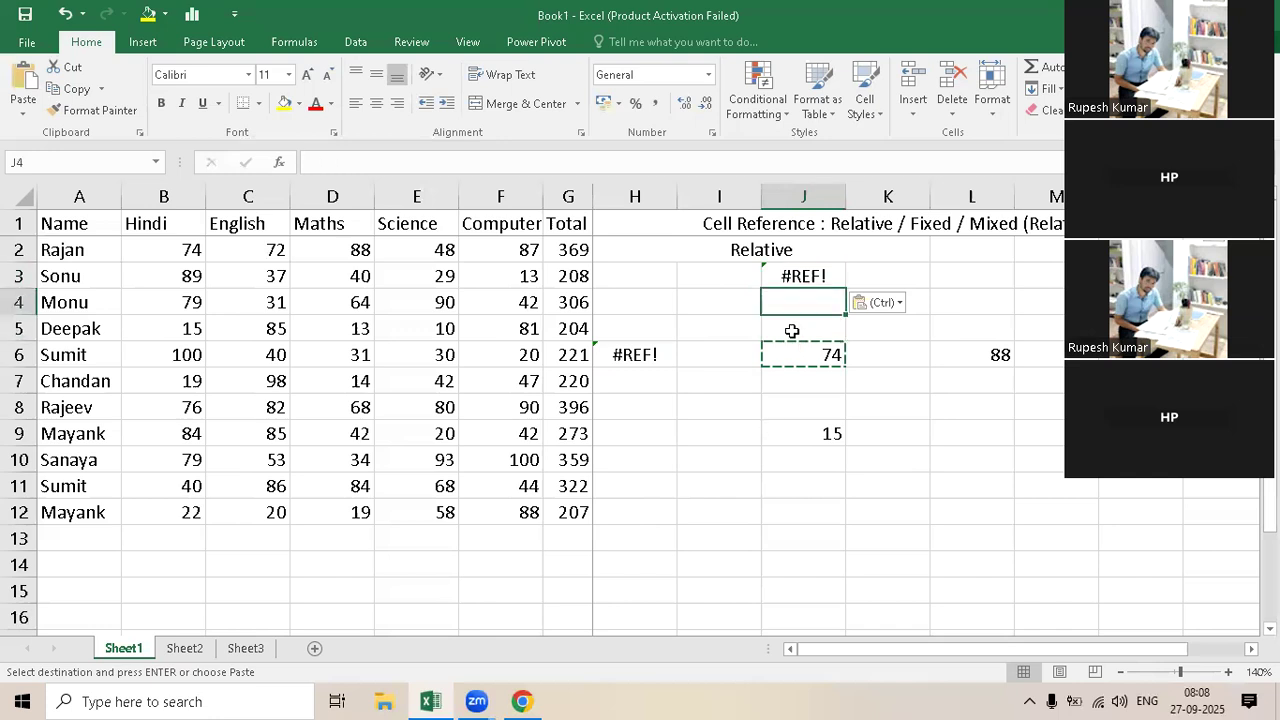
key(Down)
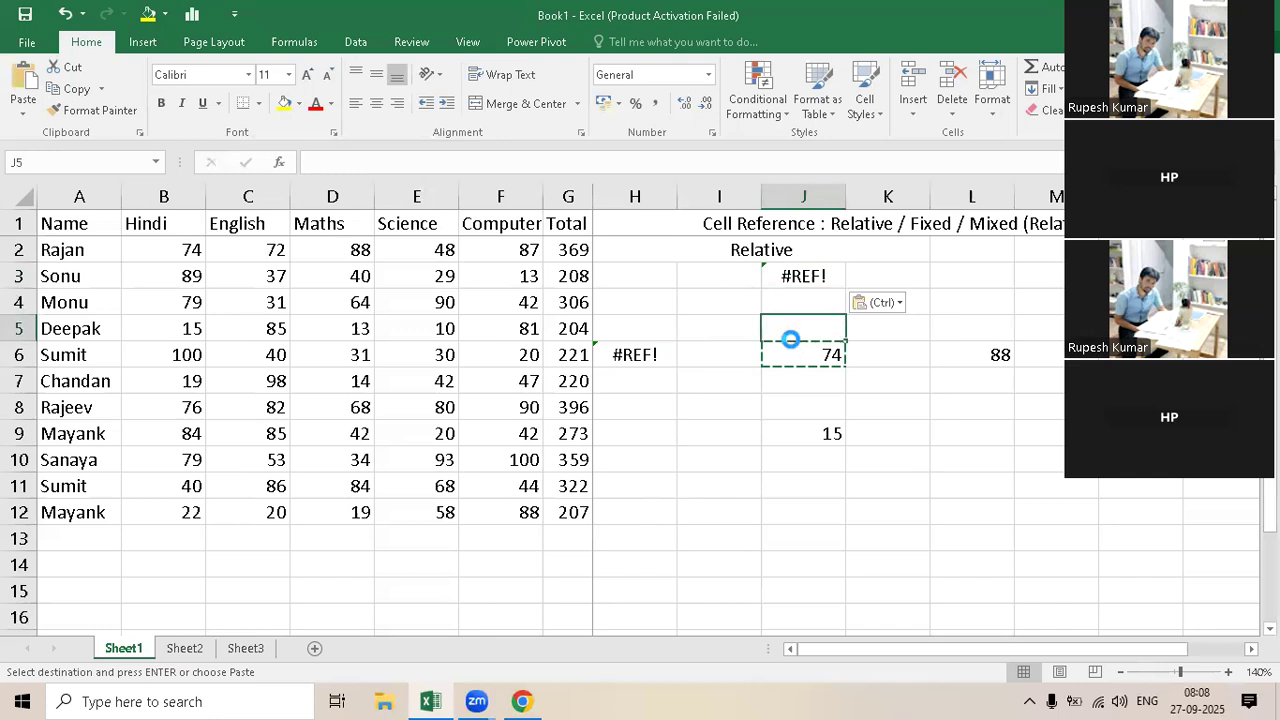
key(ctrl+v)
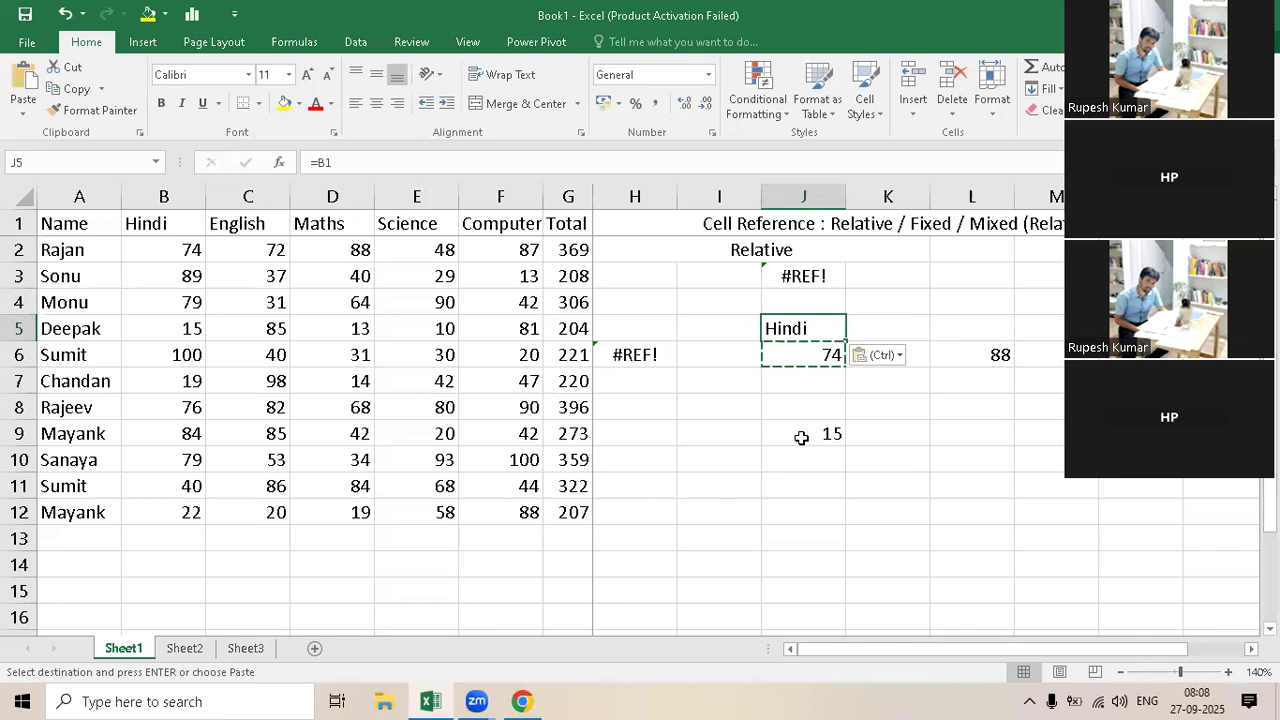
Step: Examine the reference in the original formula in J6 and in its copy one row above in J5
key(Down)
key(Down)
key(Down)
key(Down)
click(797, 352)
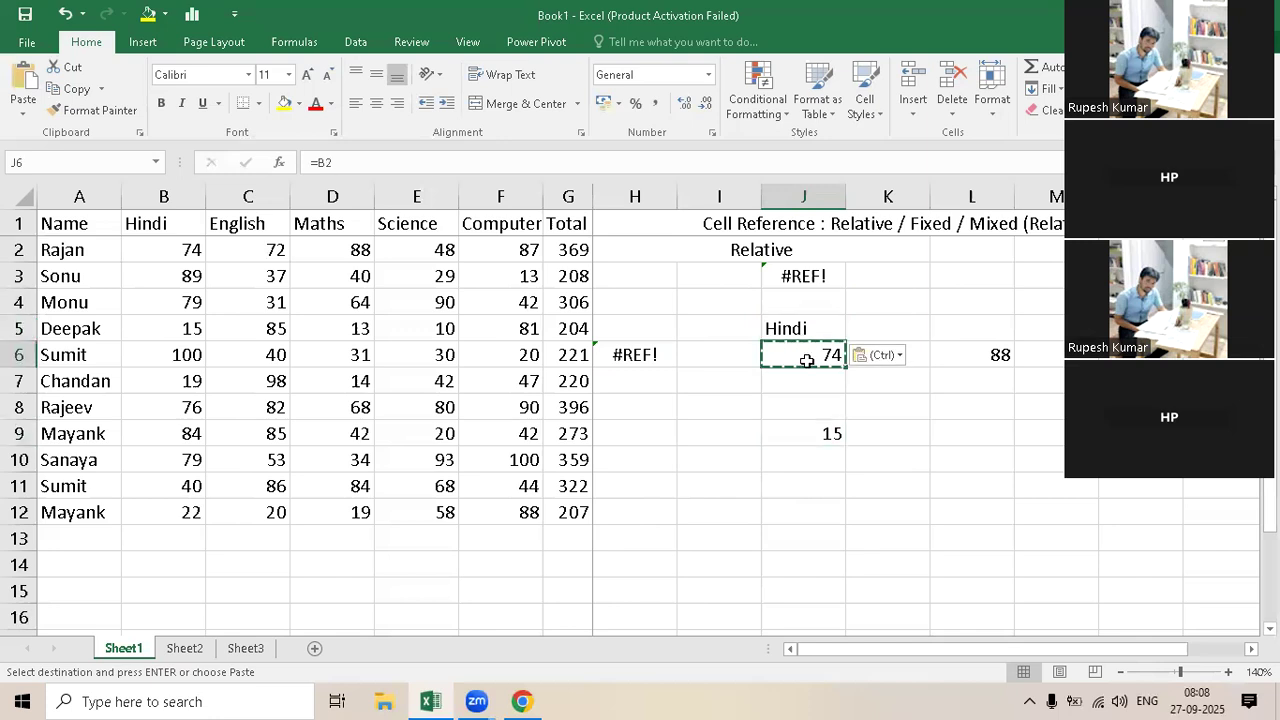
double_click(804, 358)
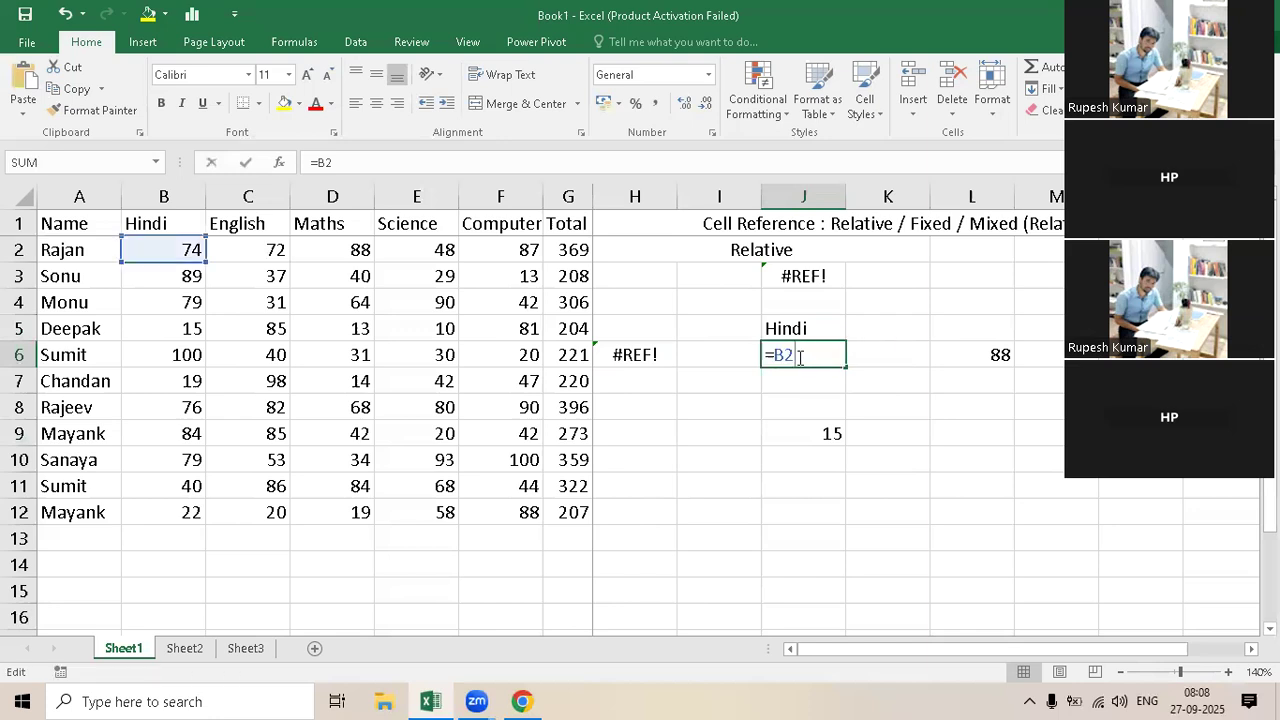
double_click(788, 355)
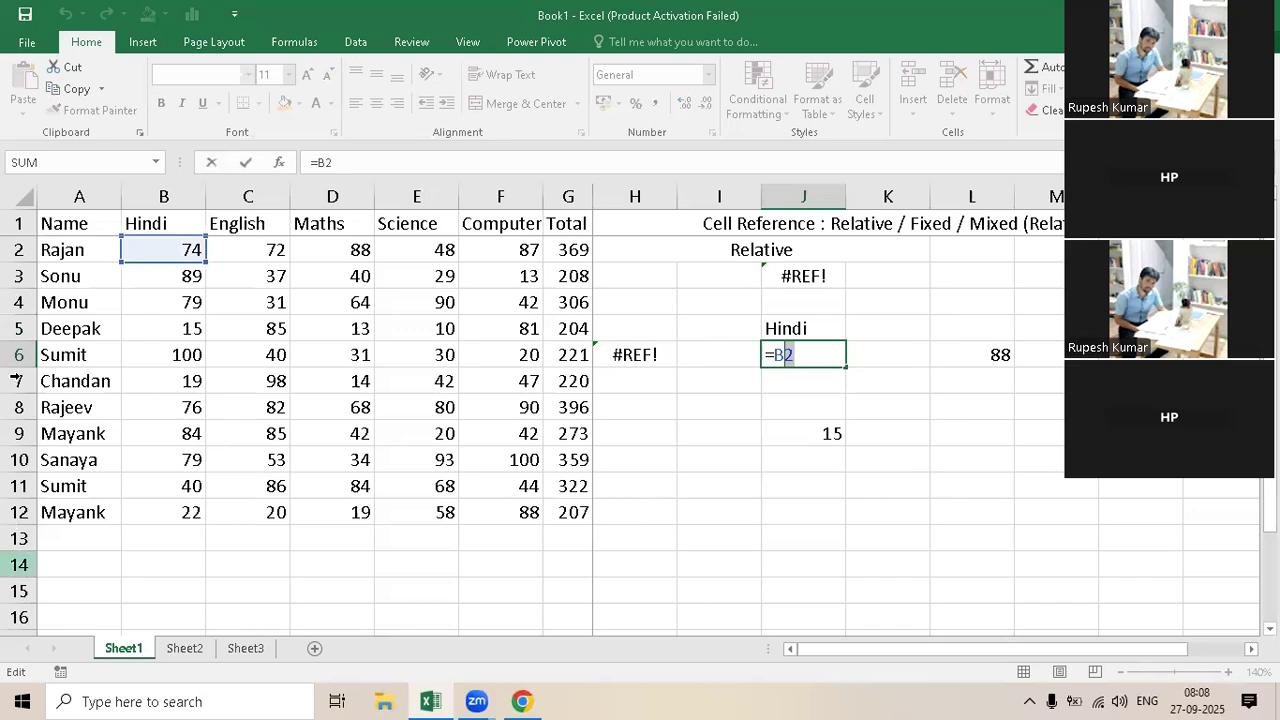
key(ctrl+Return)
click(802, 328)
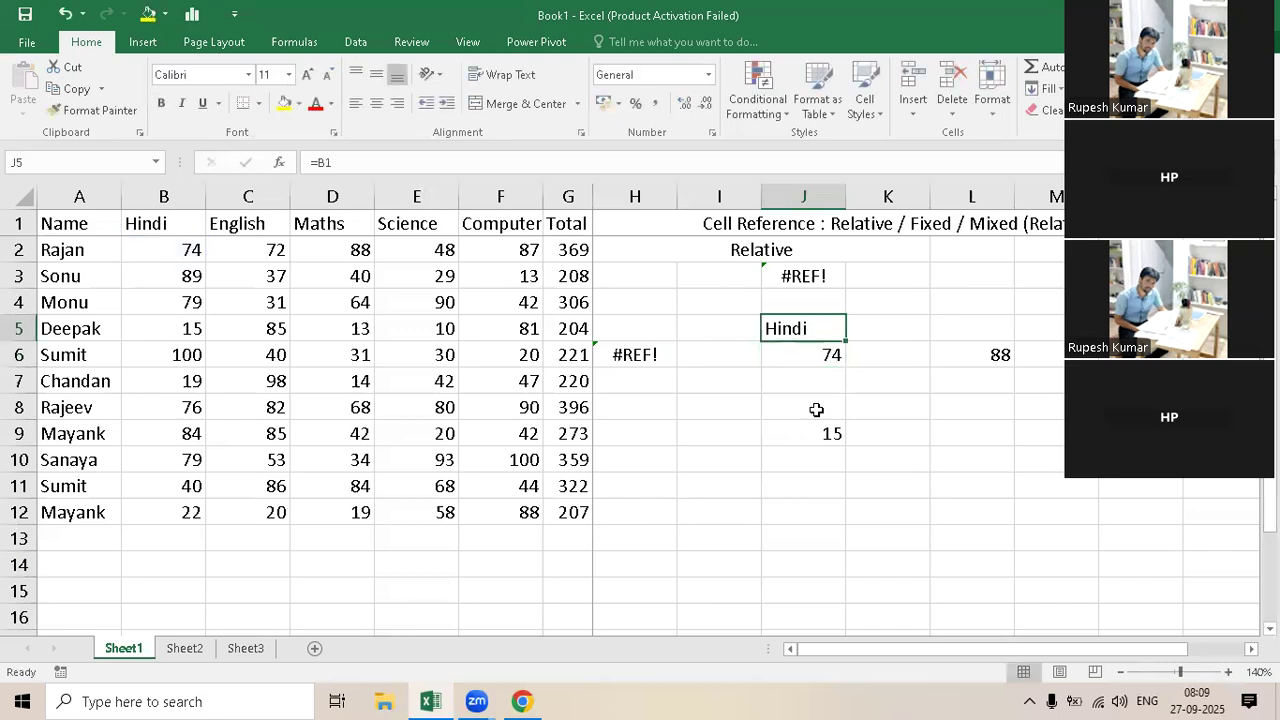
text(=B1)
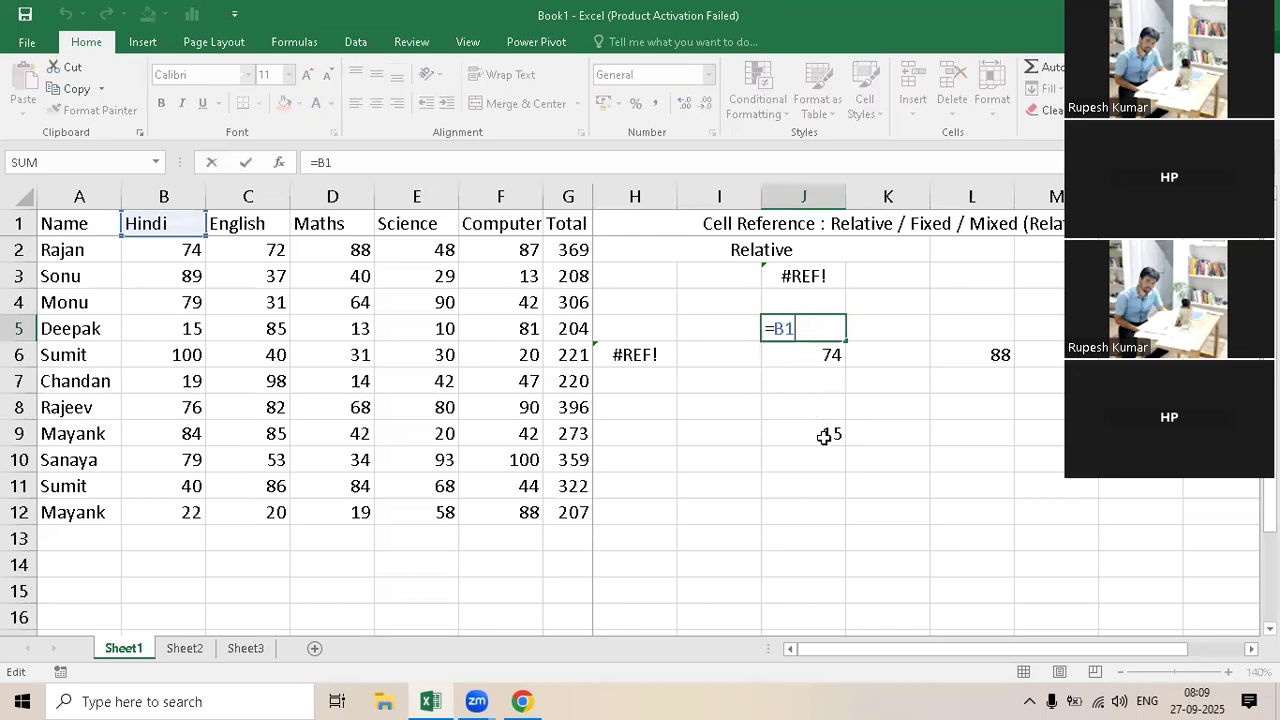
key(ctrl+Return)
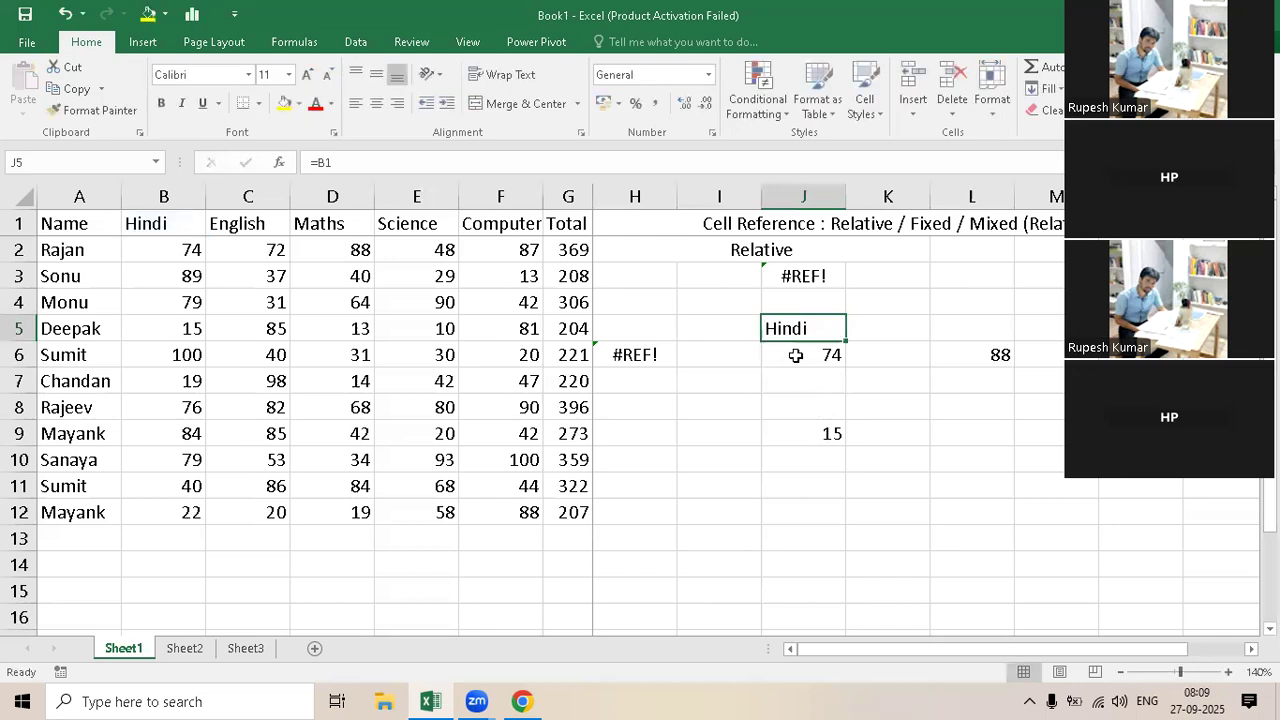
Step: Examine how the copied formula in J9 references the Hindi column, three rows below the original in J6
click(800, 354)
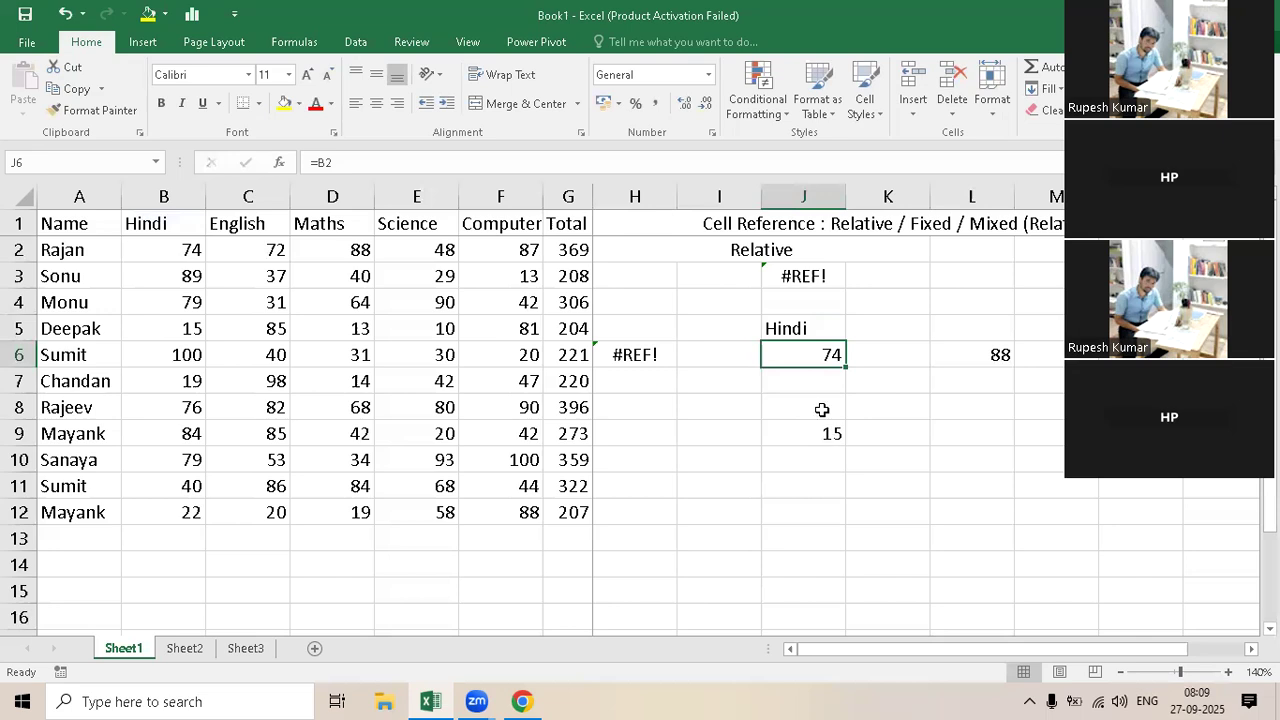
key(Down)
key(Down)
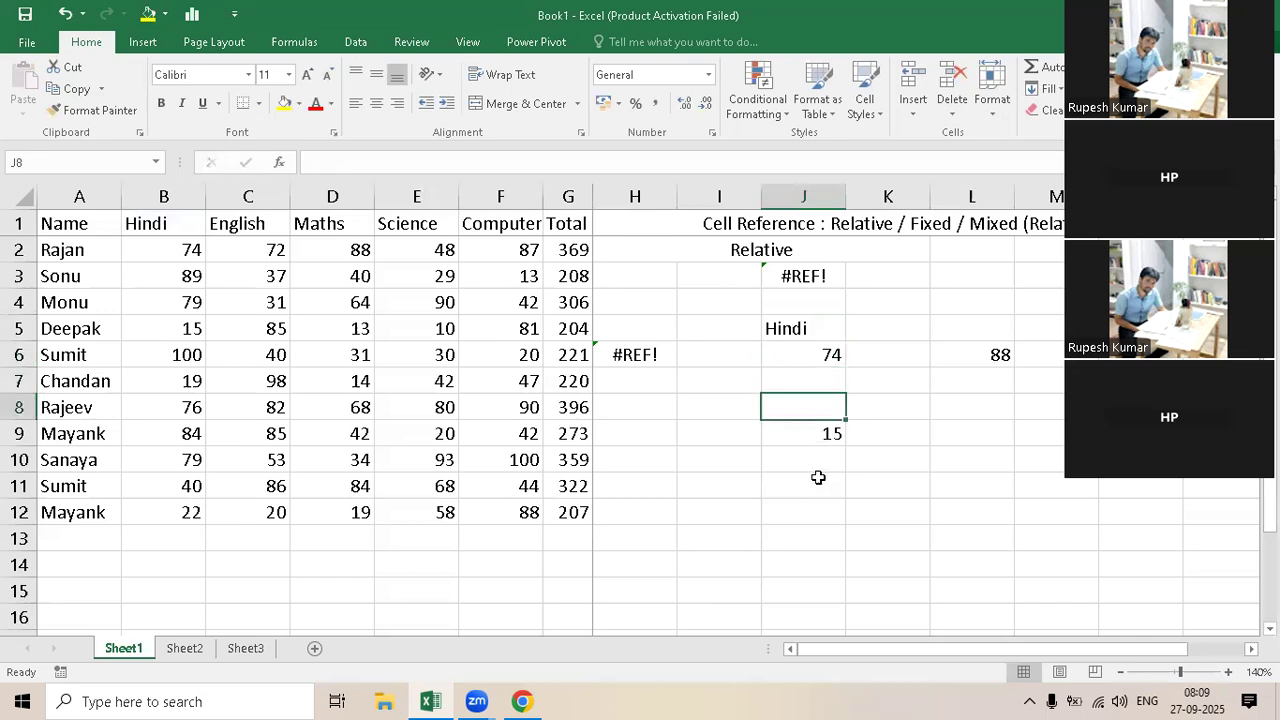
key(Down)
key(F2)
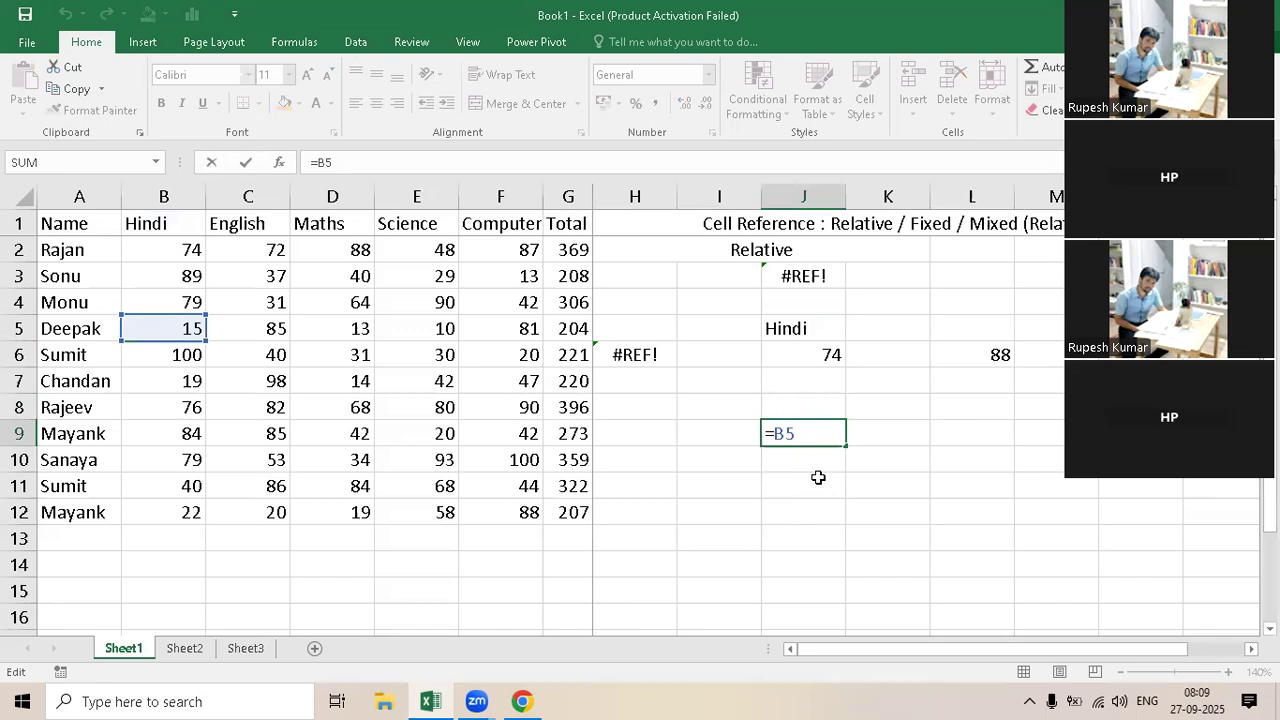
key(ctrl+Return)
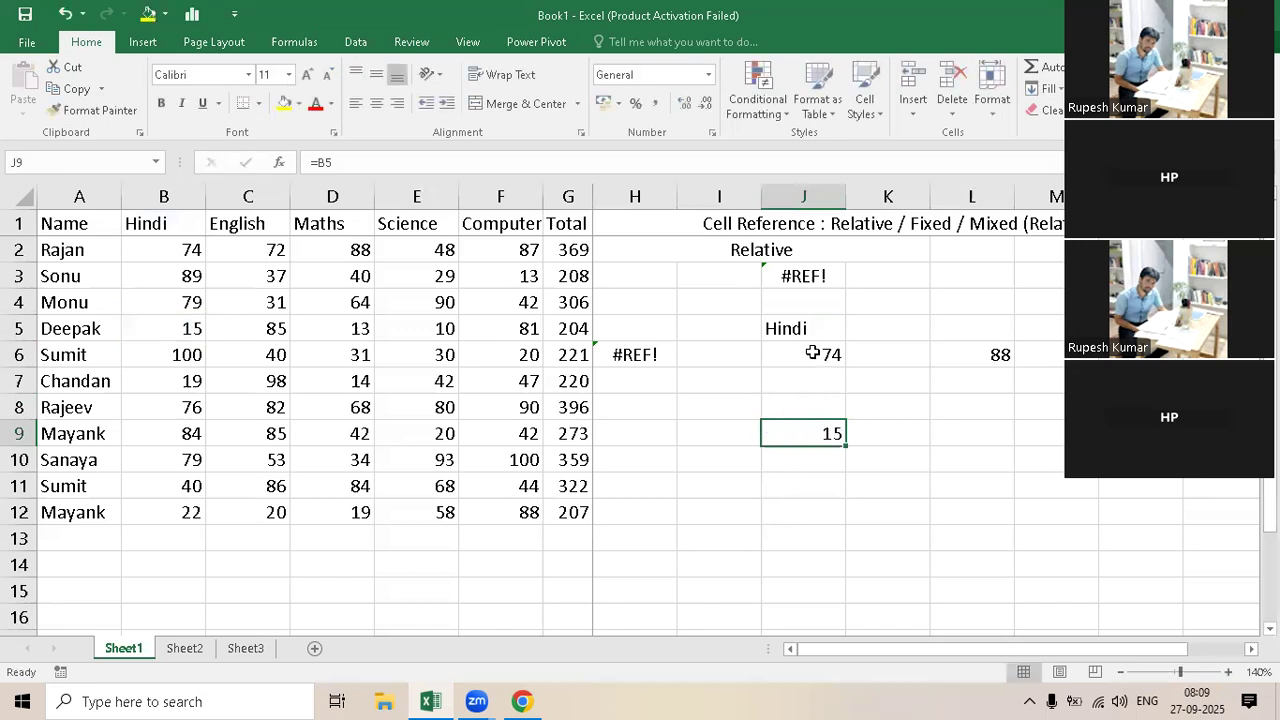
Step: Compare the original formula in J6 with its copy two columns across in L6
click(812, 353)
double_click(810, 355)
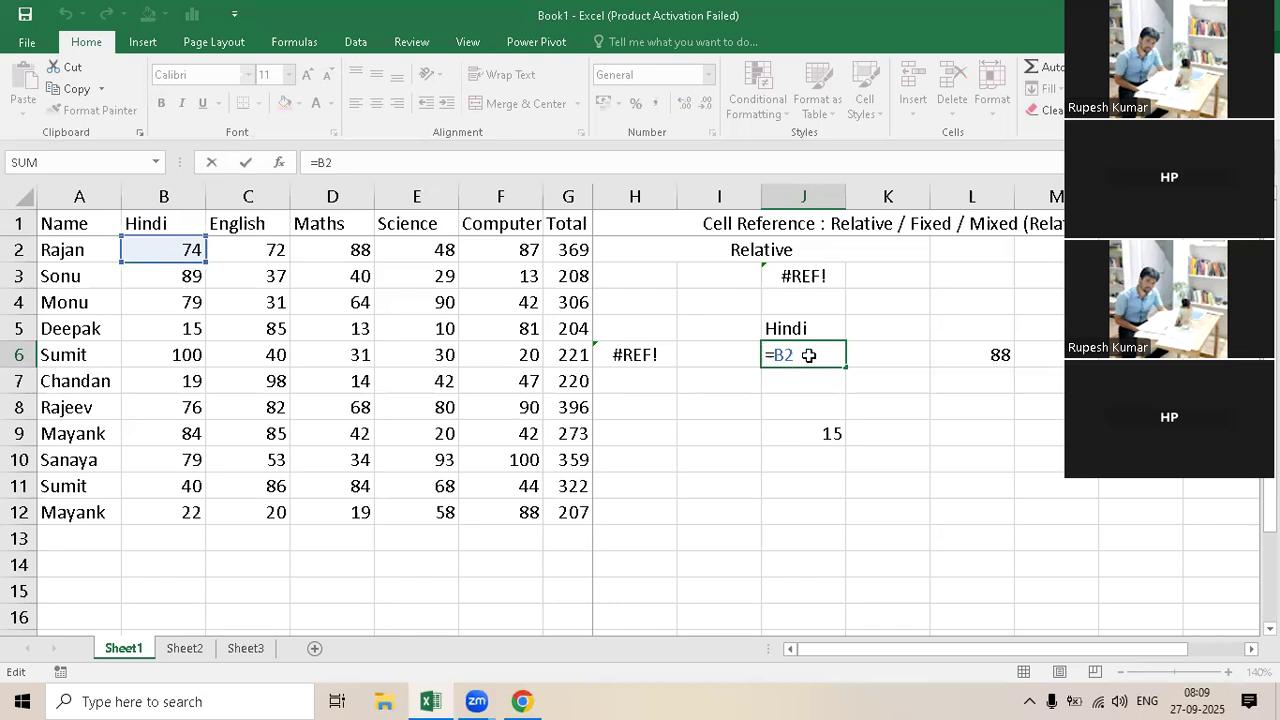
key(ctrl+Return)
click(891, 365)
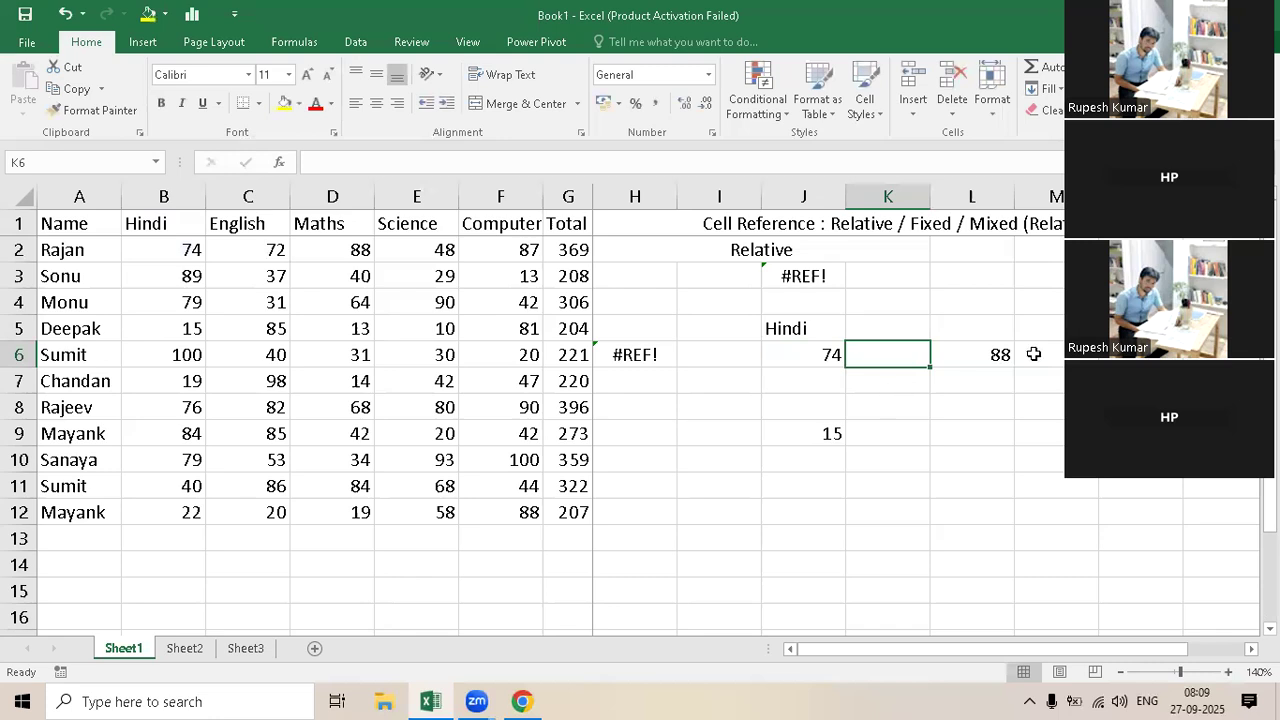
key(Right)
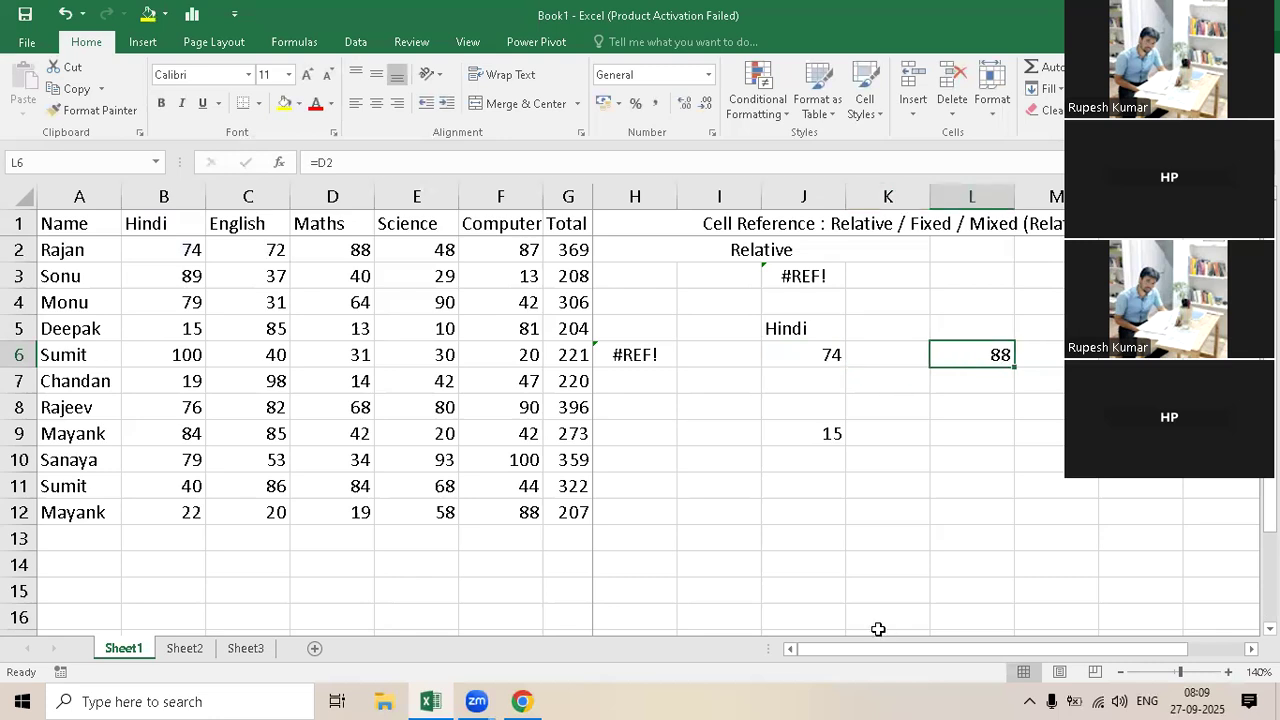
key(F2)
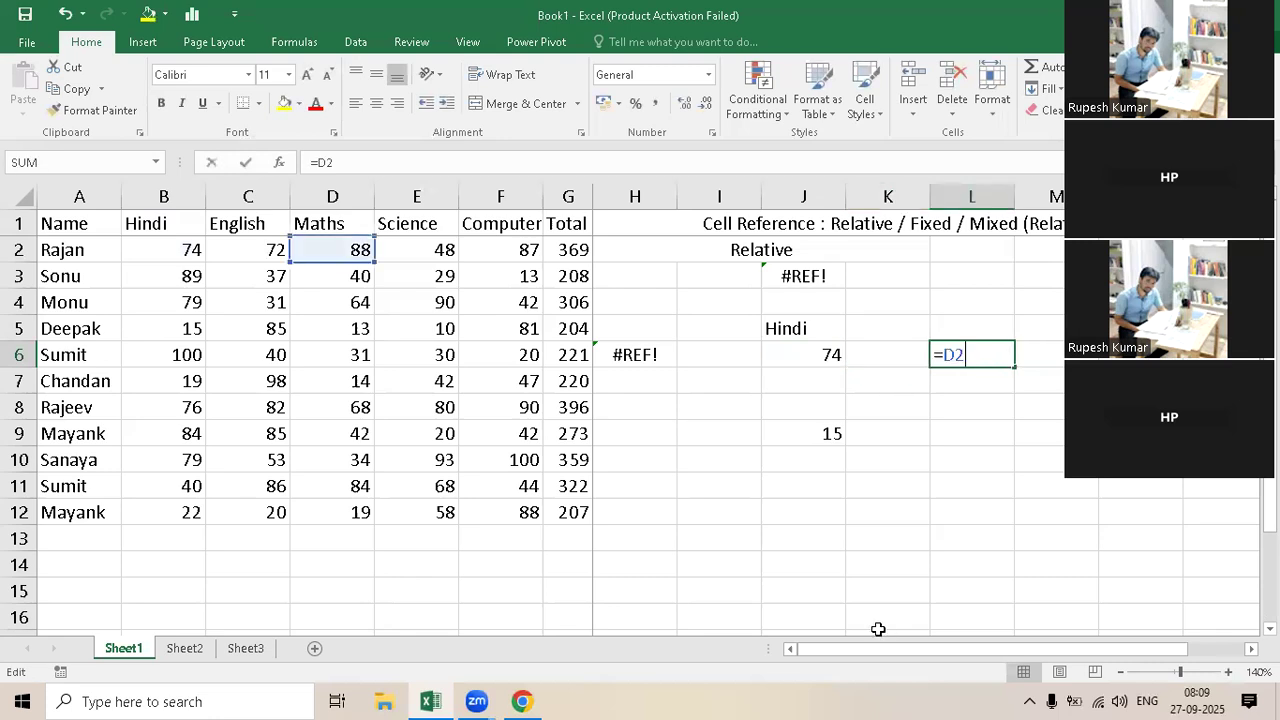
key(ctrl+Return)
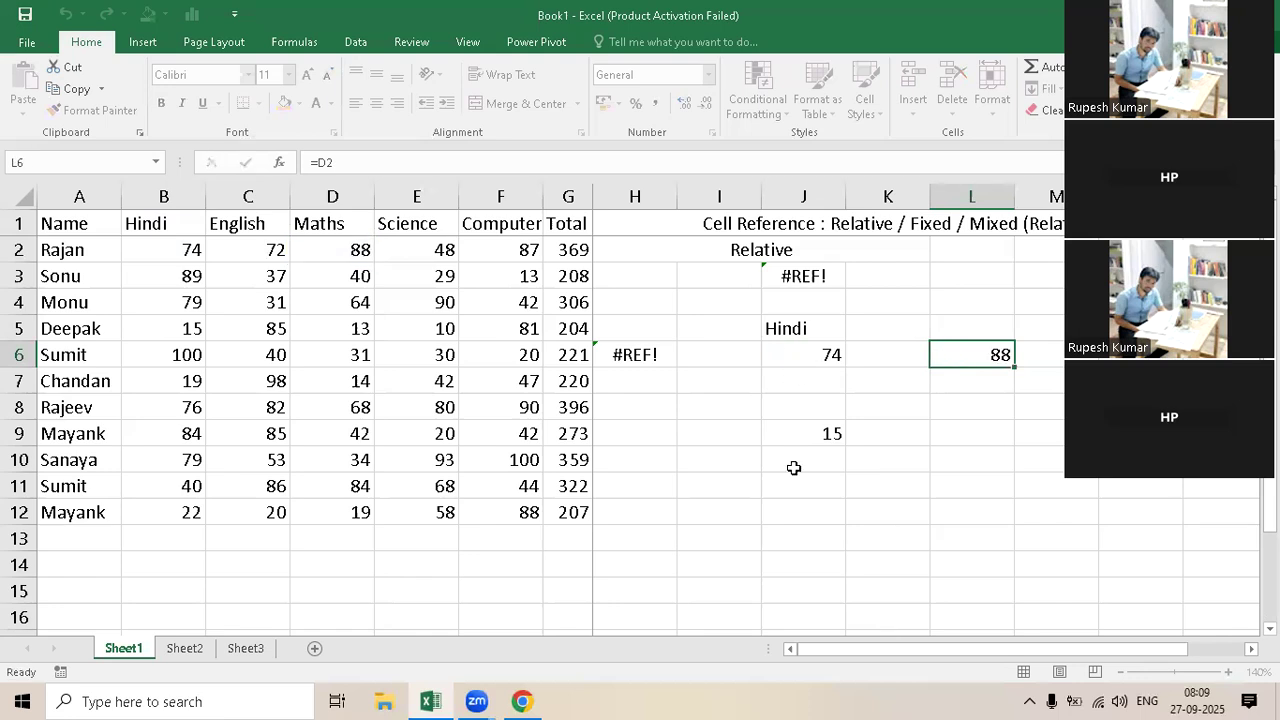
Step: Copy the formula in J6 into the adjacent cell I6 and inspect the reference it uses
key(Left)
key(Left)
key(ctrl+c)
click(714, 357)
key(ctrl+v)
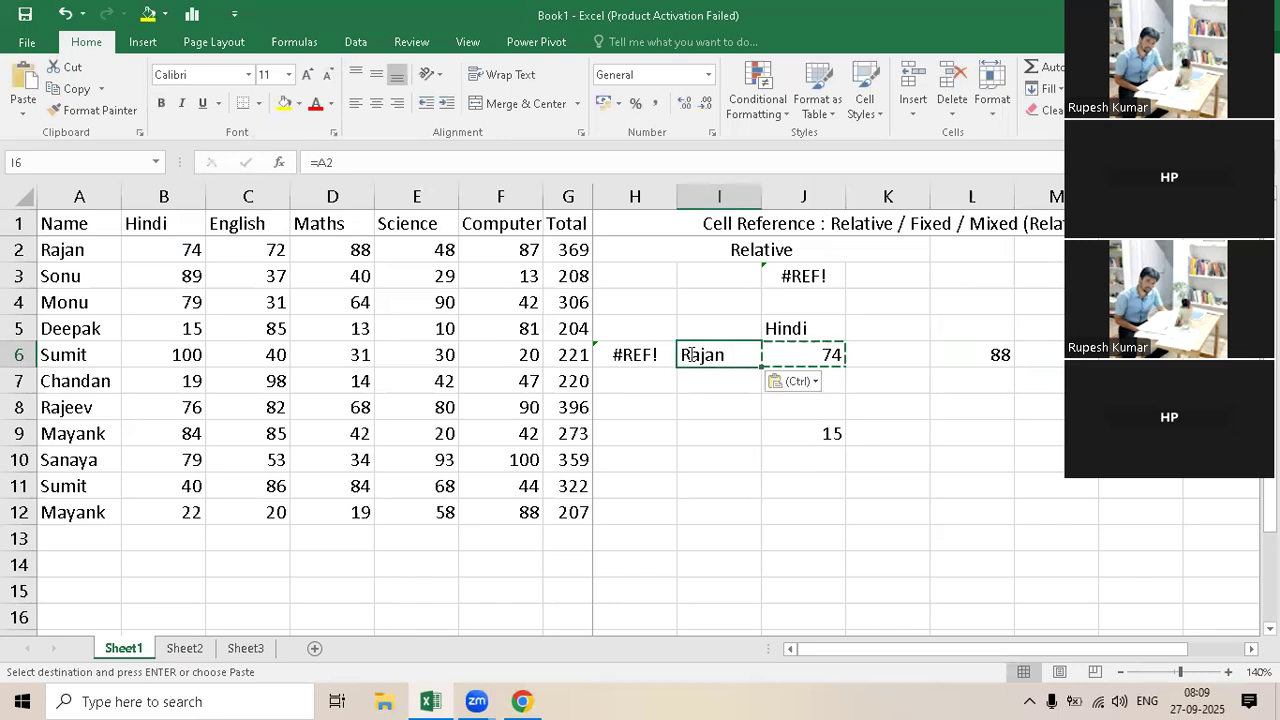
key(F2)
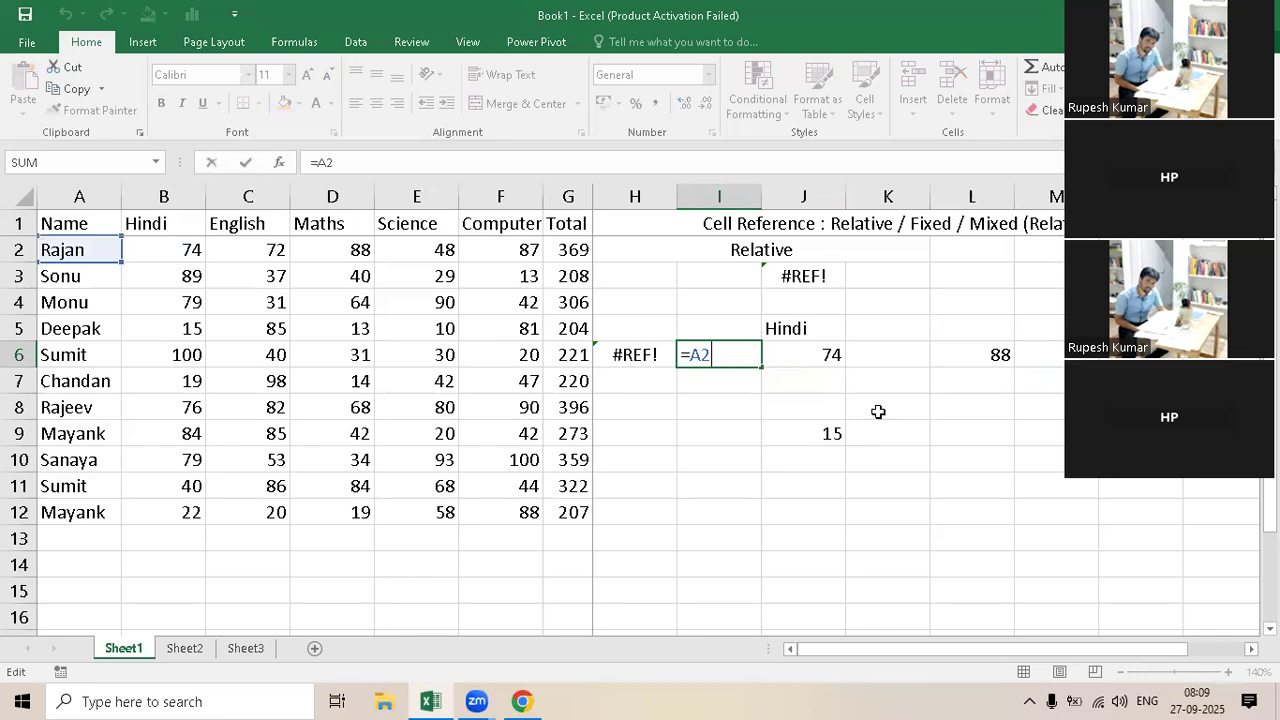
key(Escape)
Step: Review the copied formulas around J6, covering the cells from J5 down to J9 and across to H6
drag(803, 328, 990, 433)
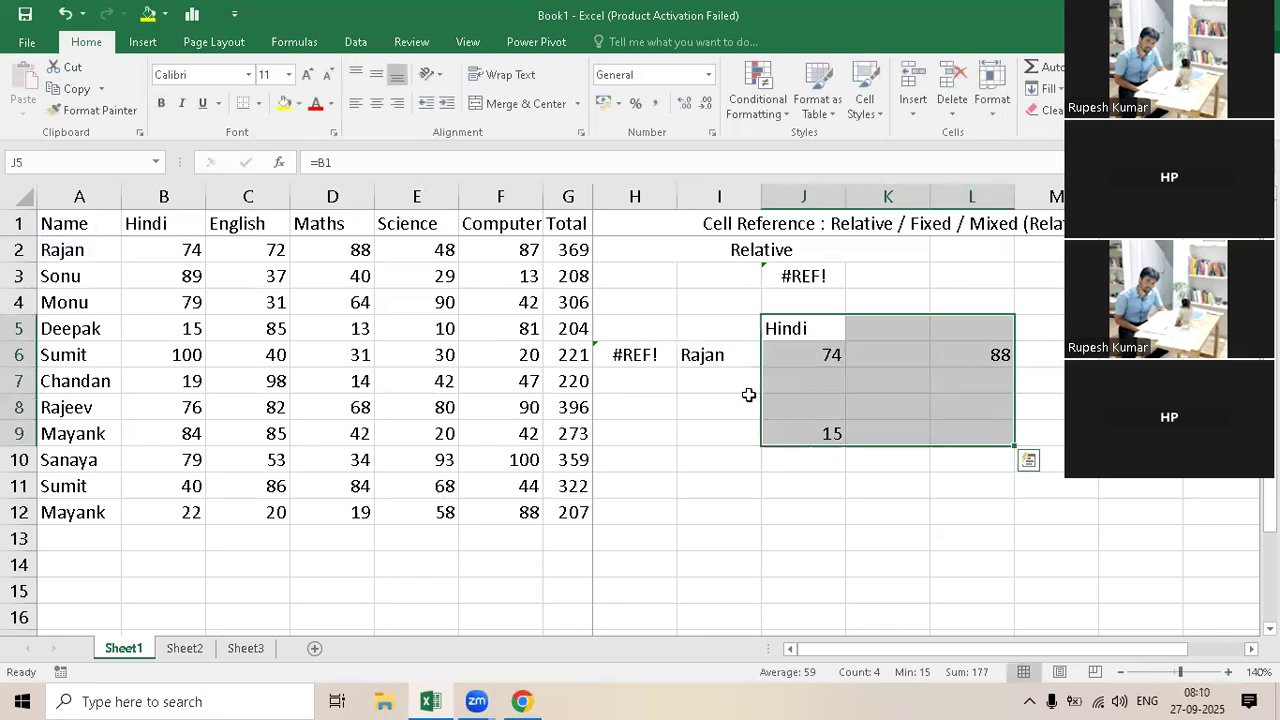
click(745, 354)
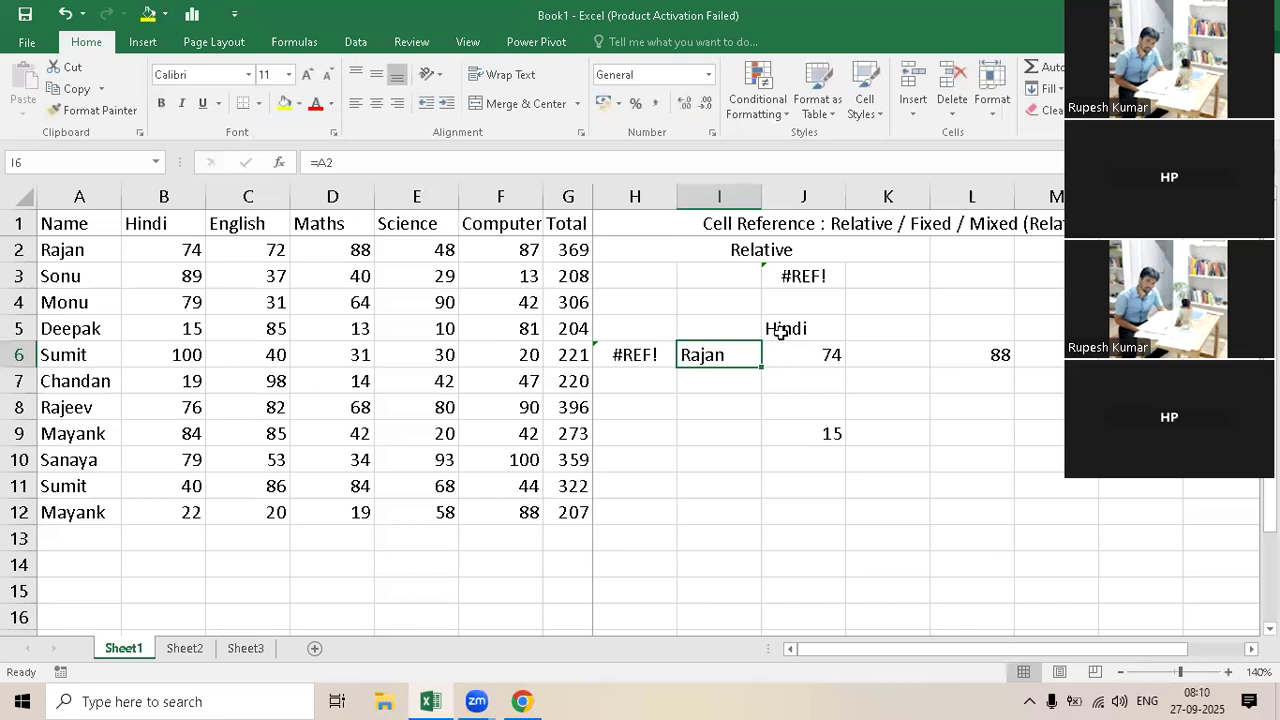
click(803, 356)
key(Up)
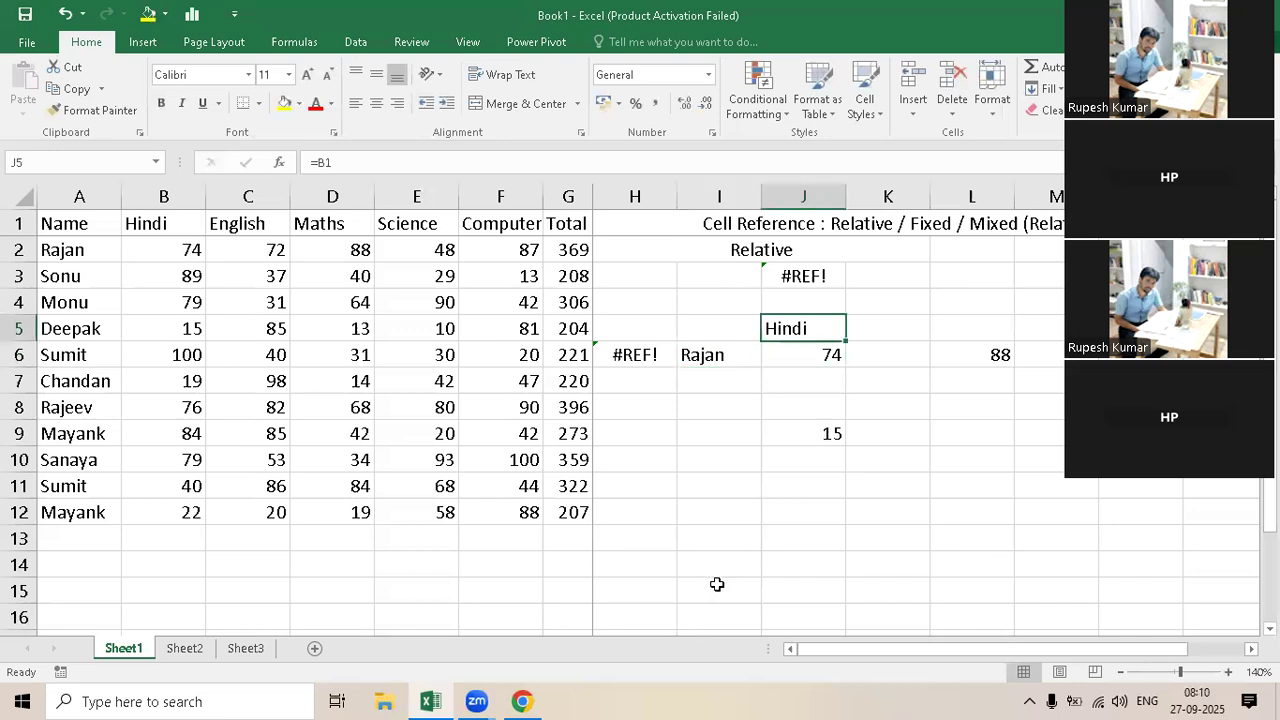
key(Down)
key(Down)
key(Down)
key(Down)
key(Up)
key(Up)
key(Up)
key(Left)
key(Left)
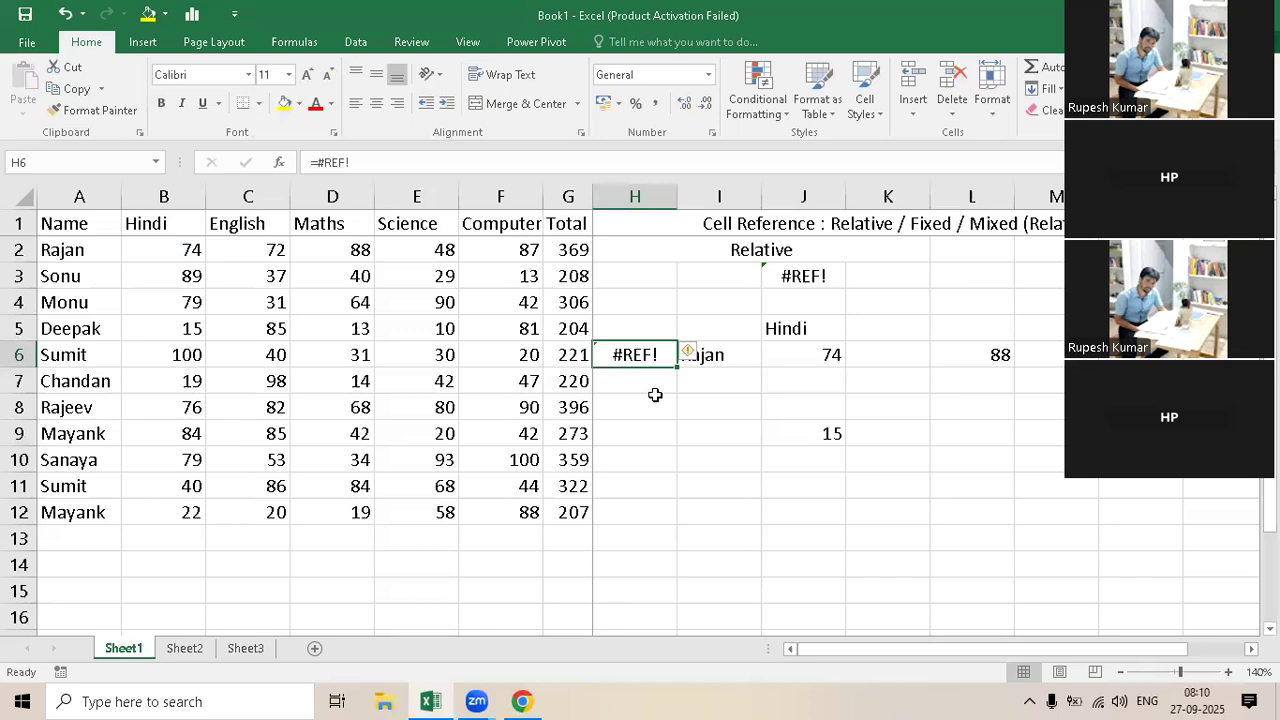
Step: Trace how the J6 reference shifts across through I6 to H6 and up through J5 and J4 to J3
click(823, 354)
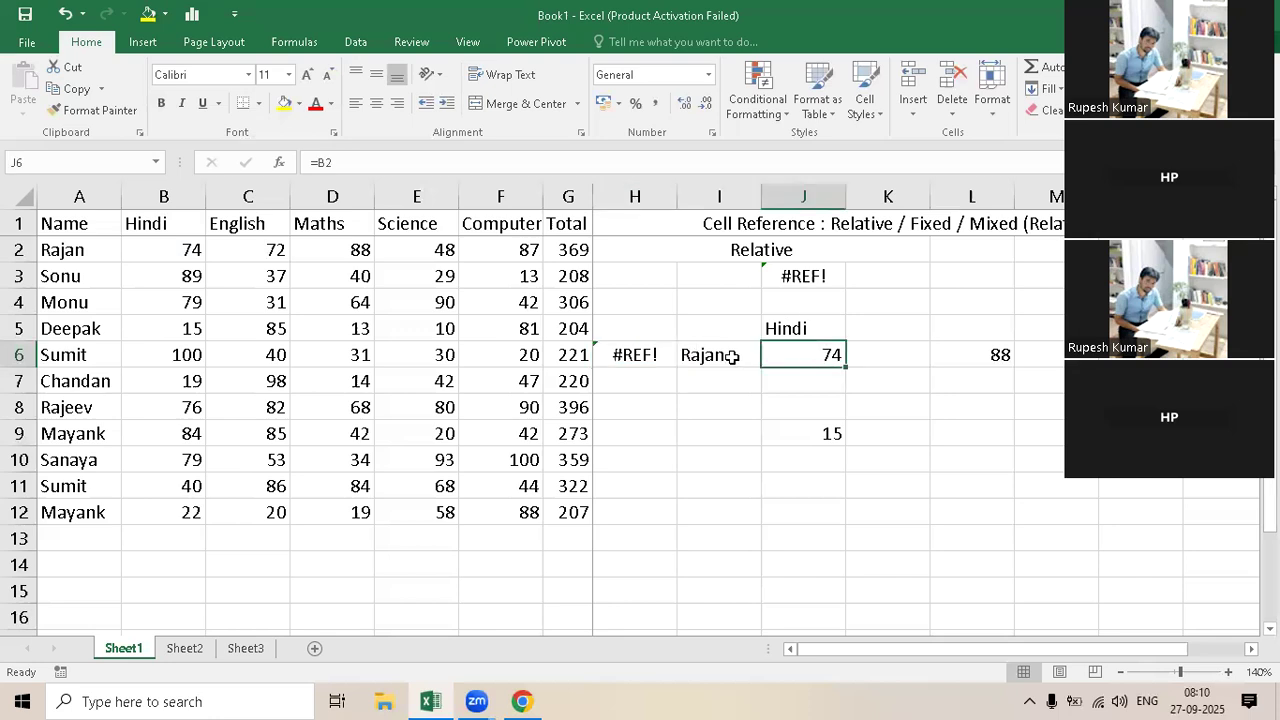
click(733, 356)
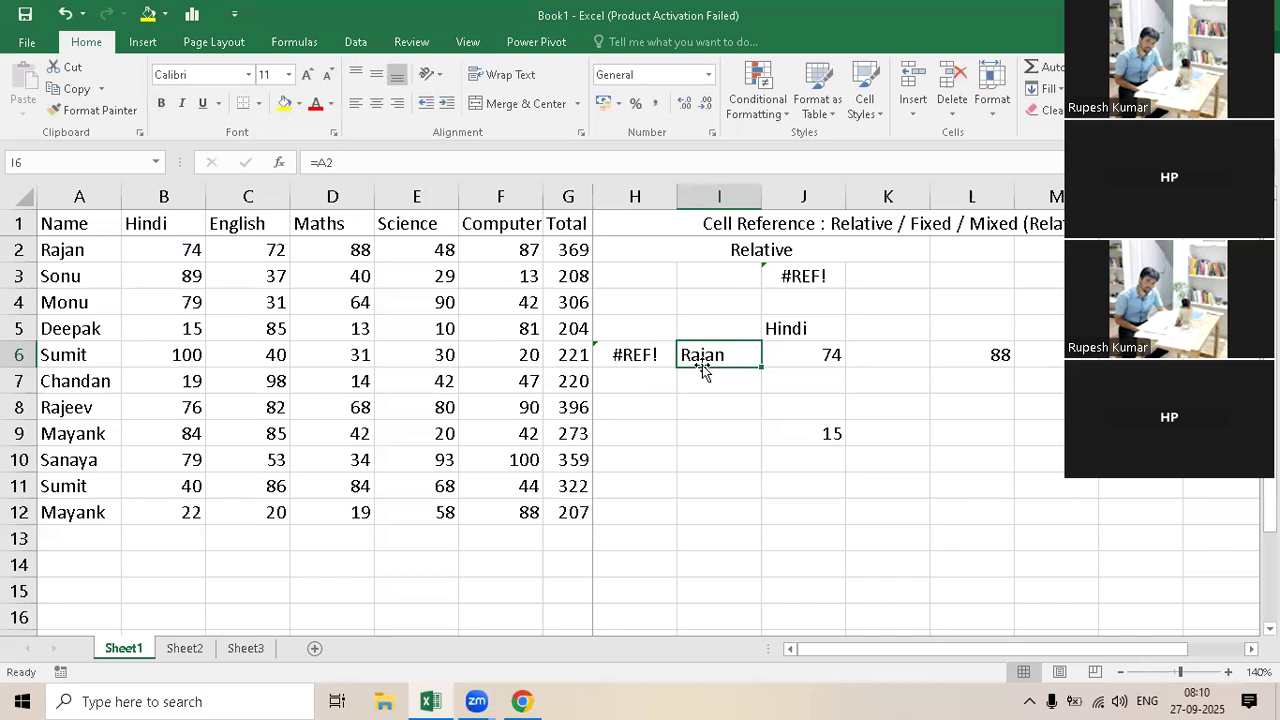
click(645, 360)
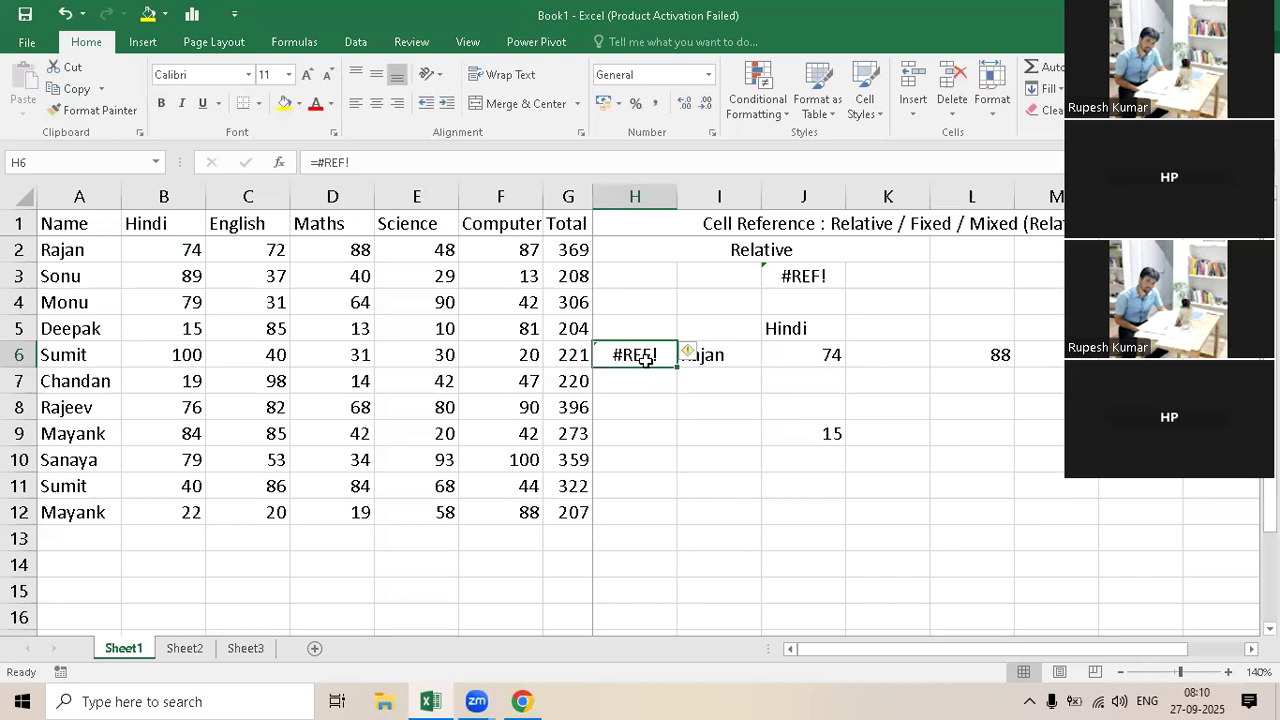
click(799, 356)
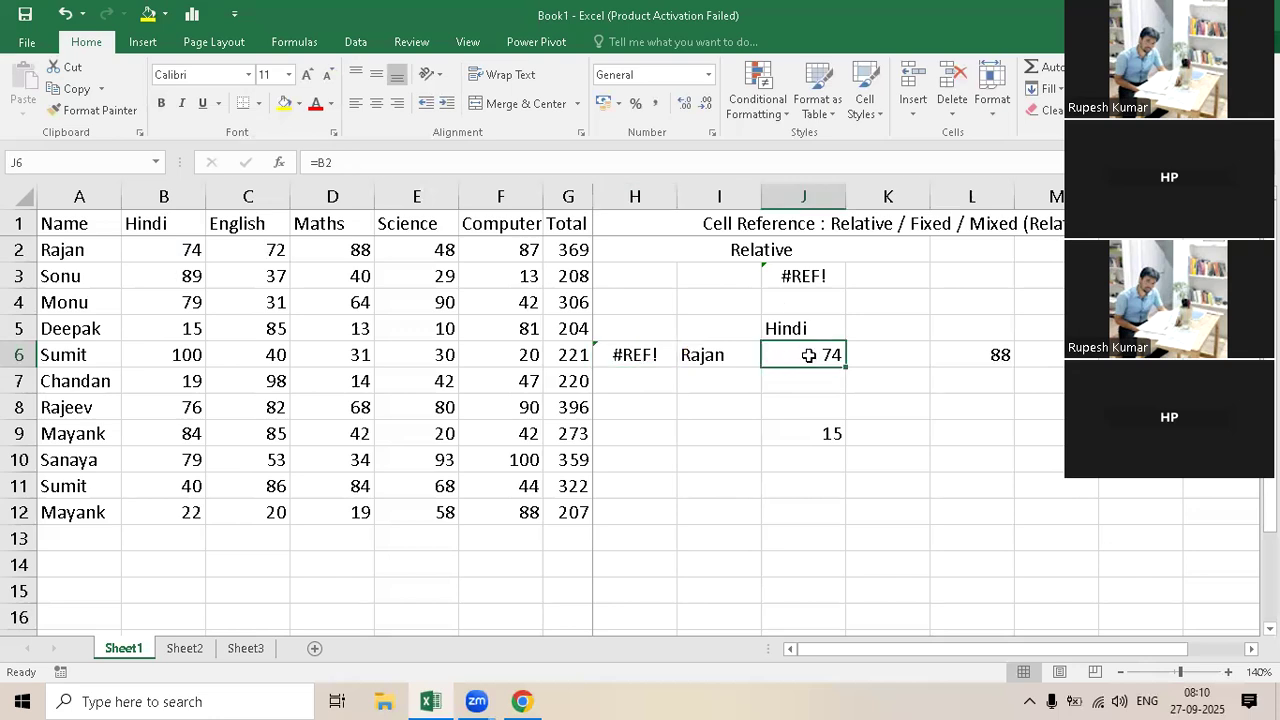
click(797, 330)
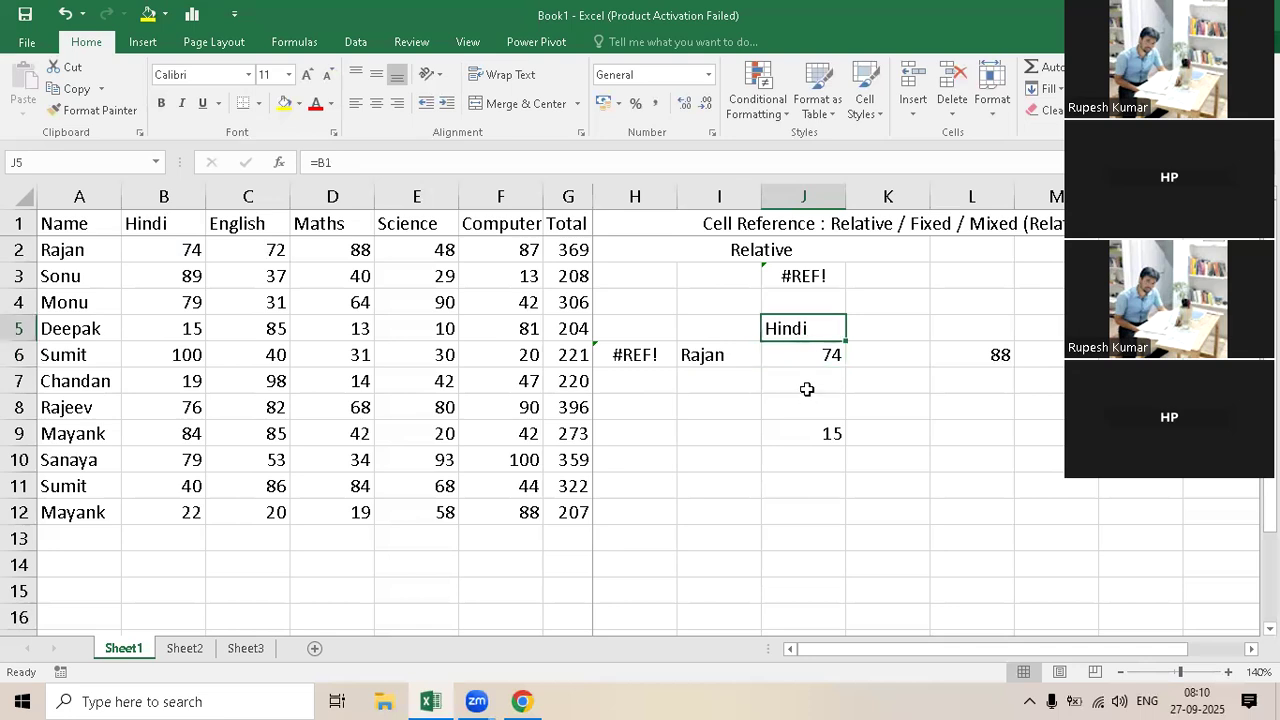
click(799, 300)
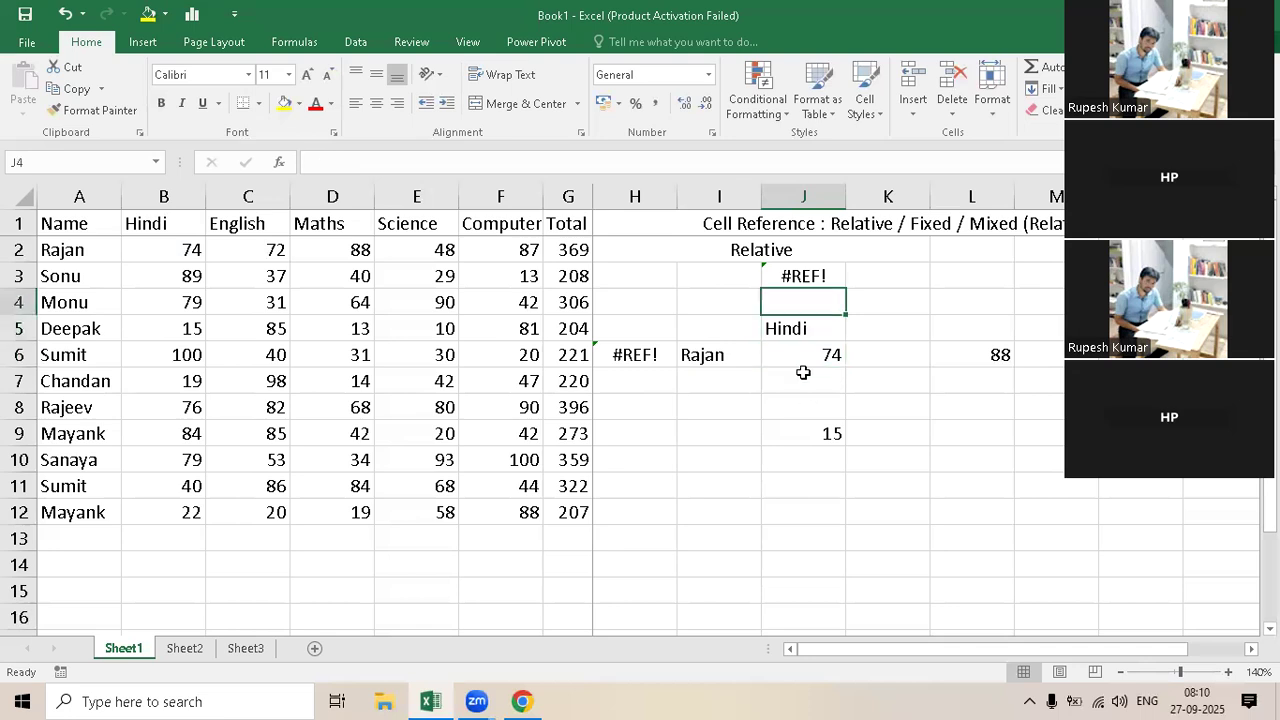
click(810, 282)
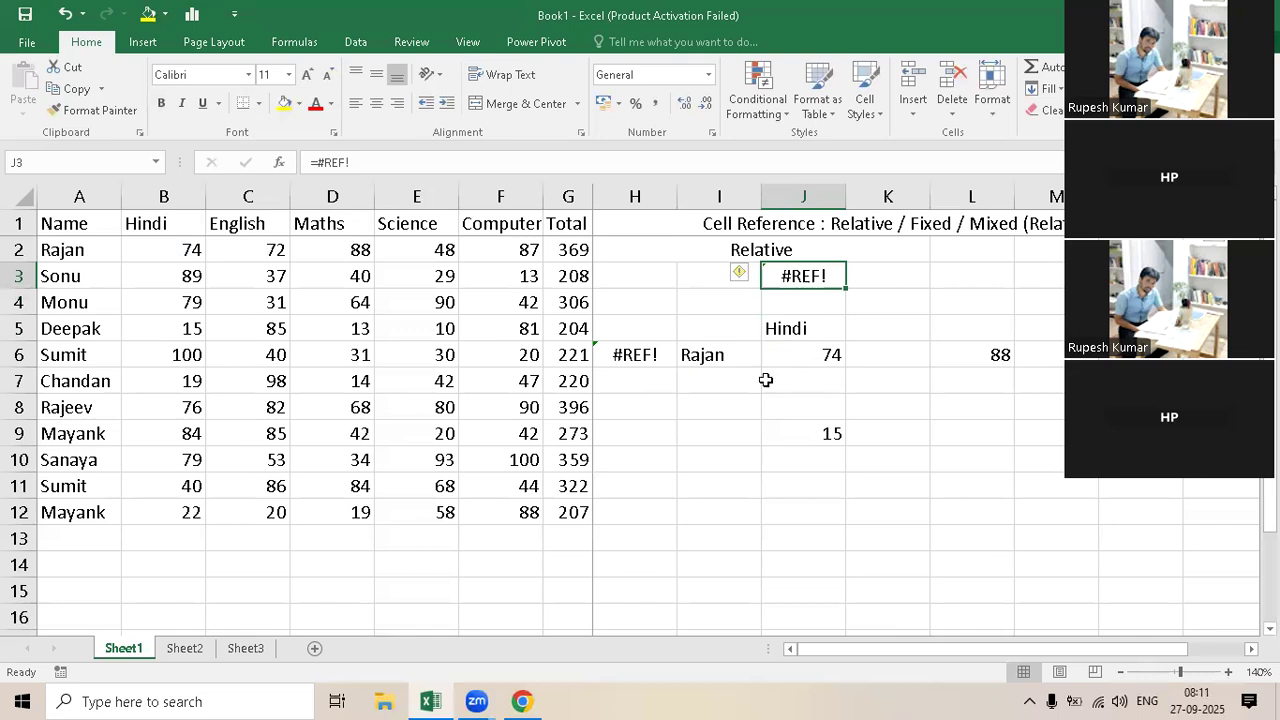
click(785, 357)
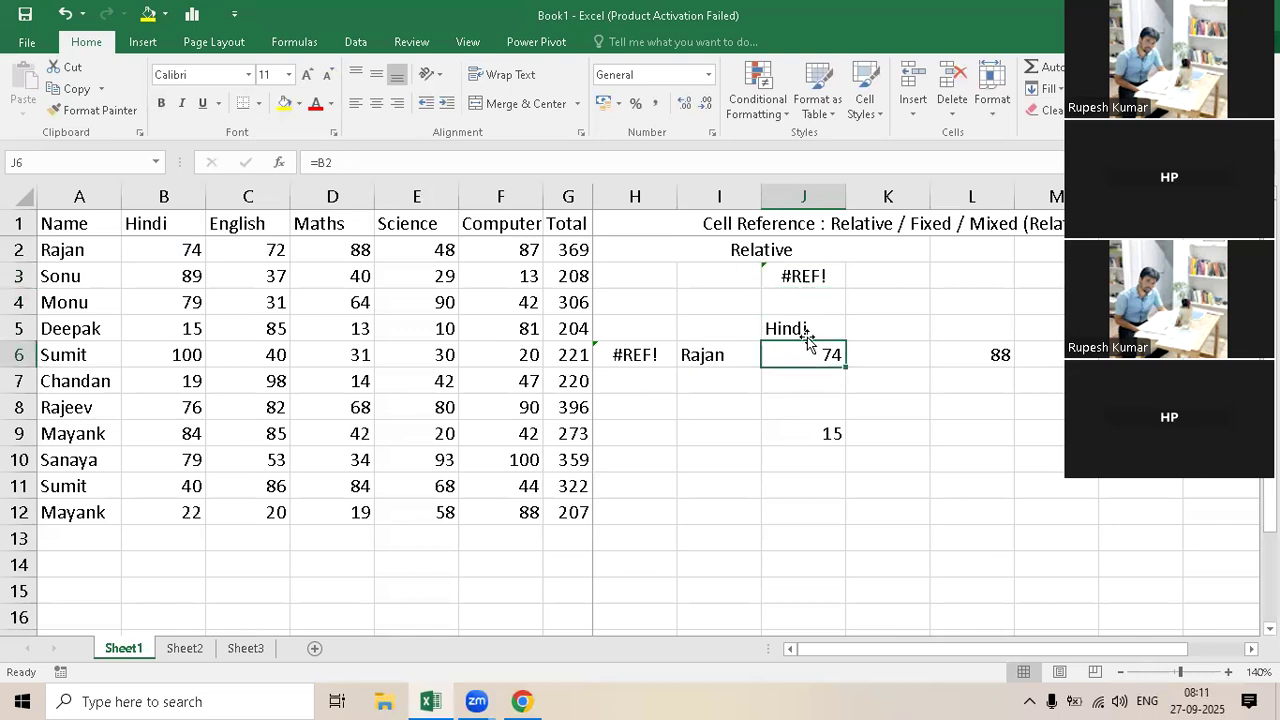
click(803, 276)
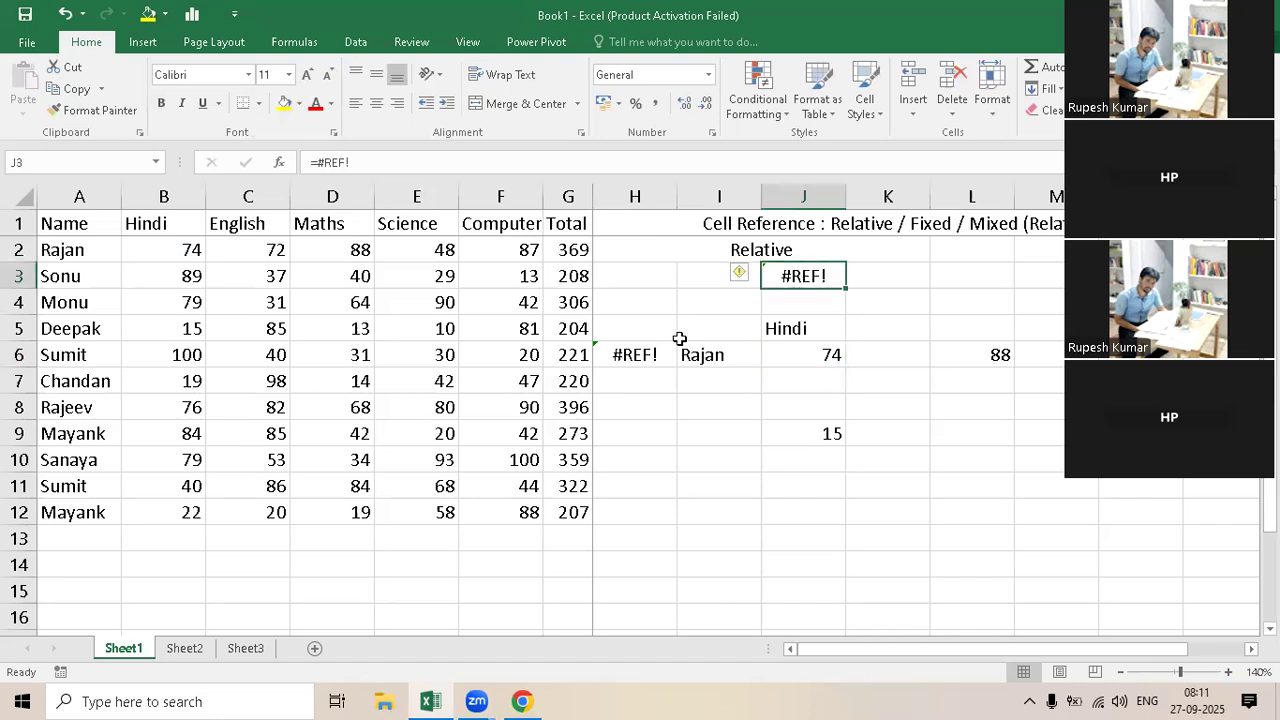
click(636, 356)
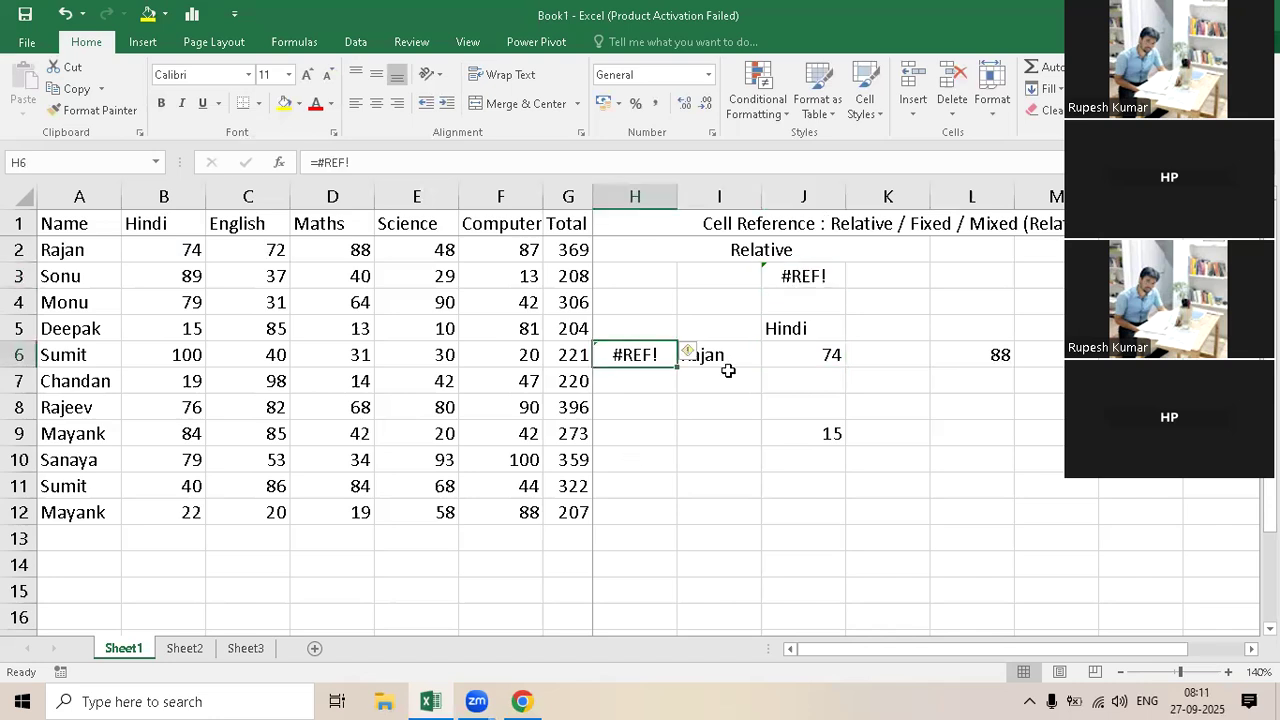
Step: Clear the copied formula from cell L6
key(Right)
key(F2)
click(960, 355)
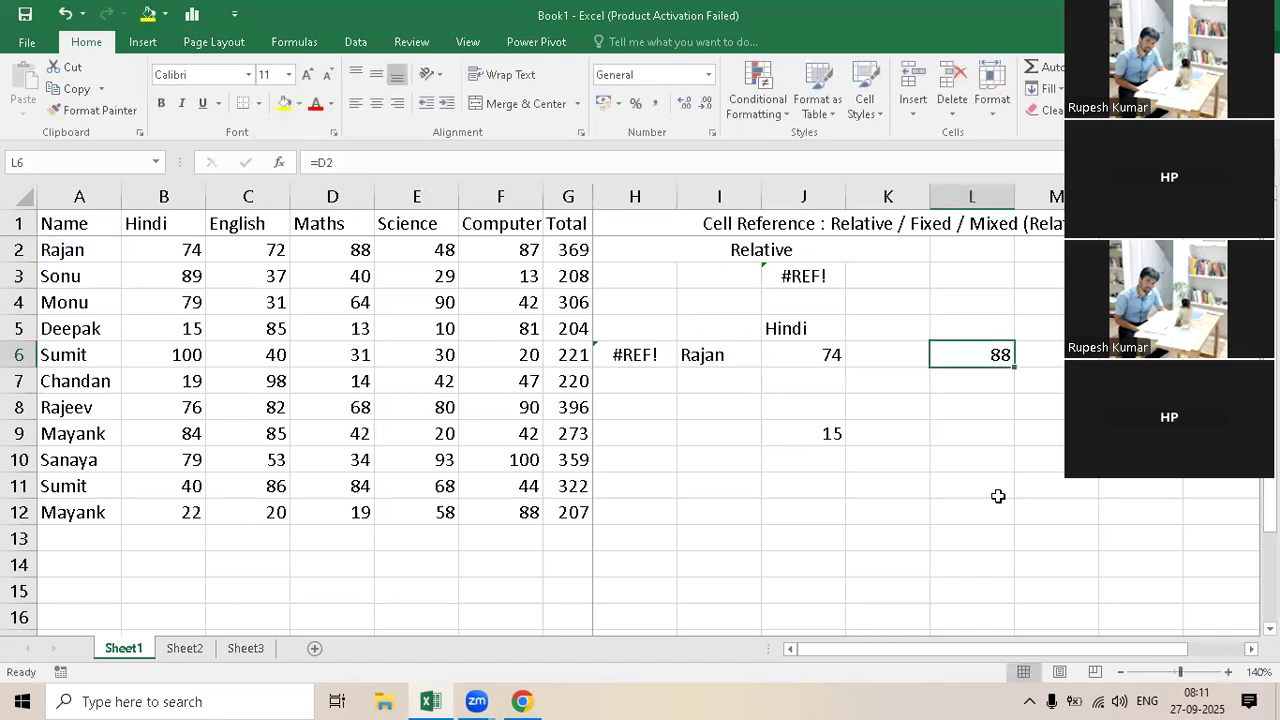
key(Delete)
Step: Copy the formula in J6 and paste it into the adjacent cell K6
key(Left)
key(Left)
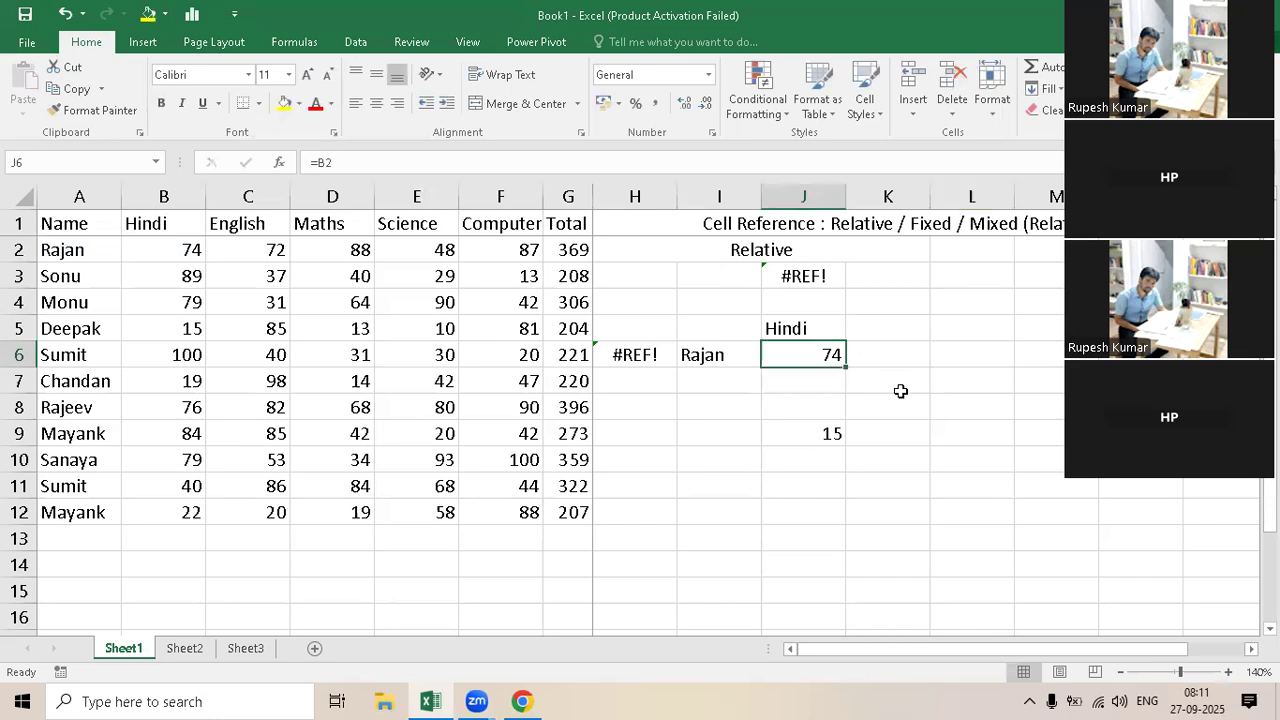
key(ctrl+c)
key(Right)
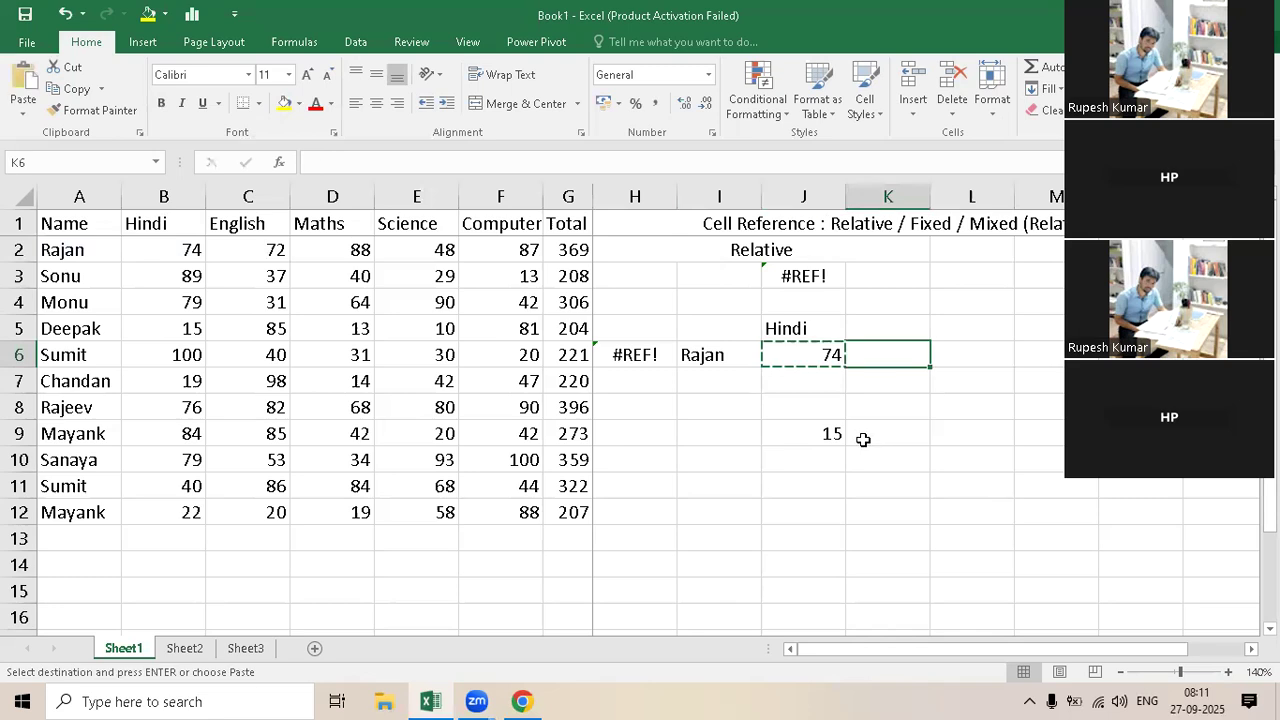
key(ctrl+v)
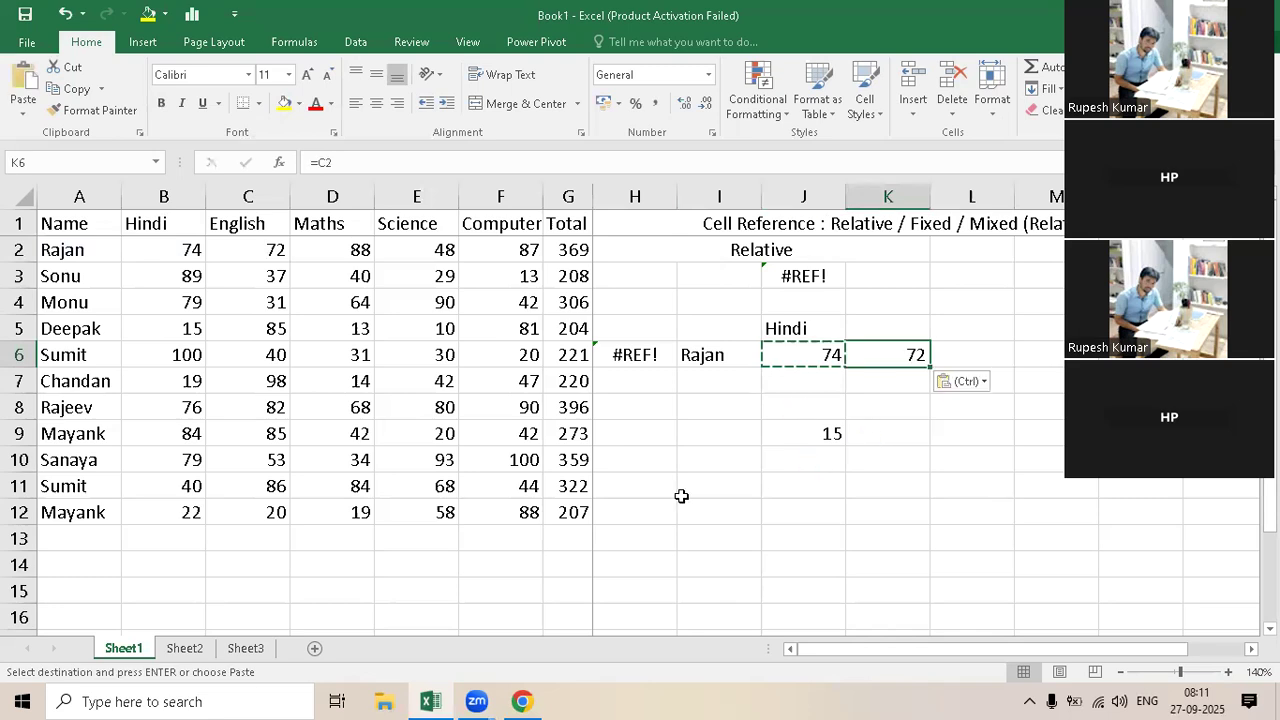
key(Left)
key(Down)
key(Down)
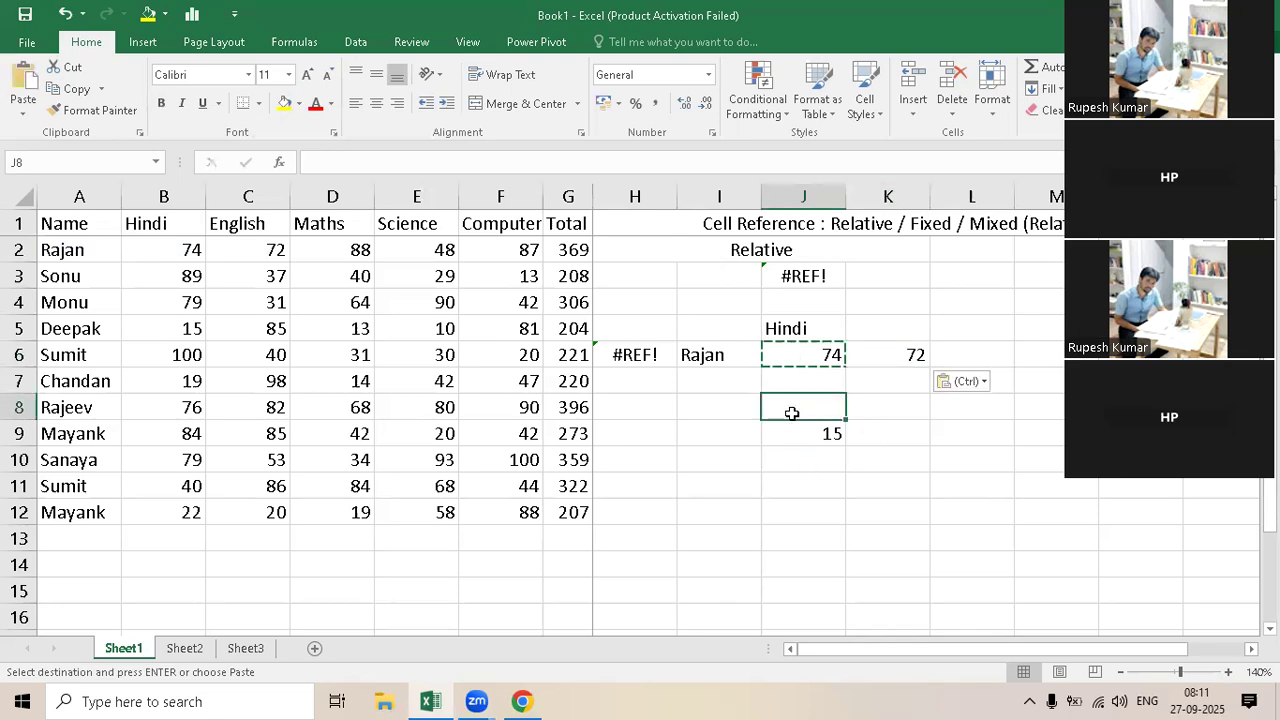
key(Up)
key(Up)
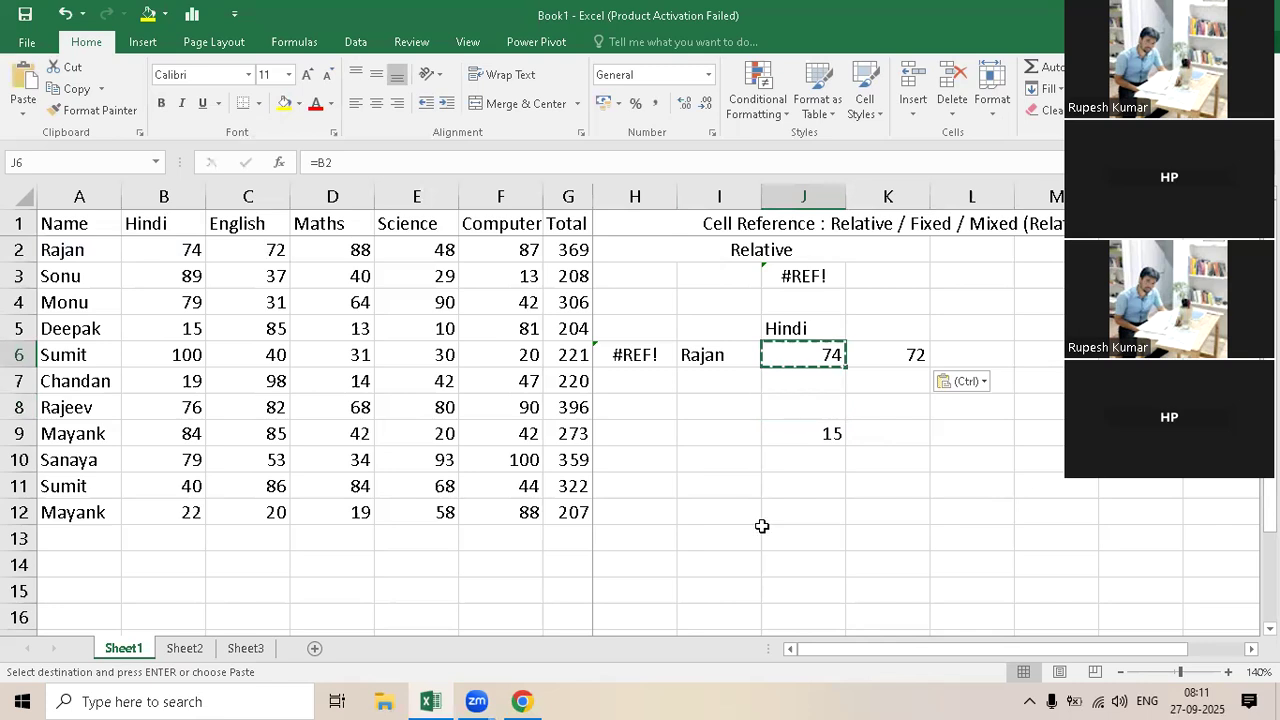
Step: Highlight cell K9, diagonally below J6, with a yellow fill
click(893, 438)
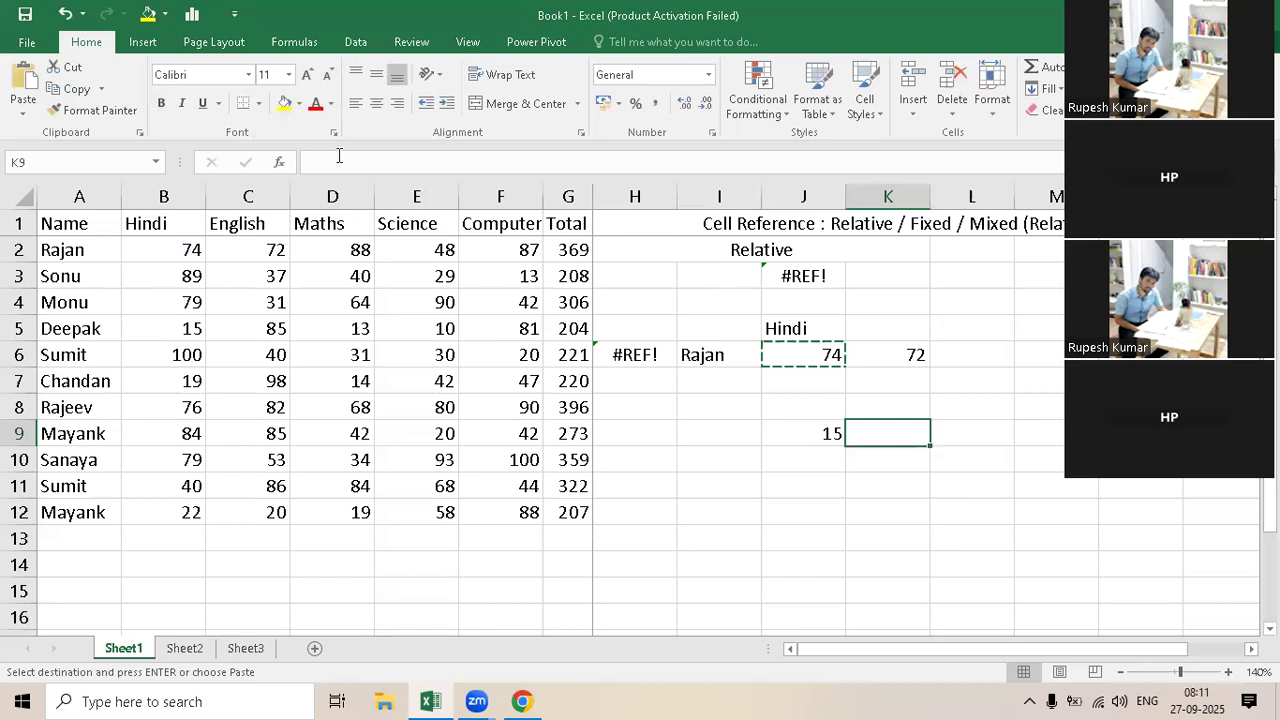
click(287, 110)
Step: Inspect the source formula in J6 and compare it with the copy in J9 and the target cell K9
click(797, 354)
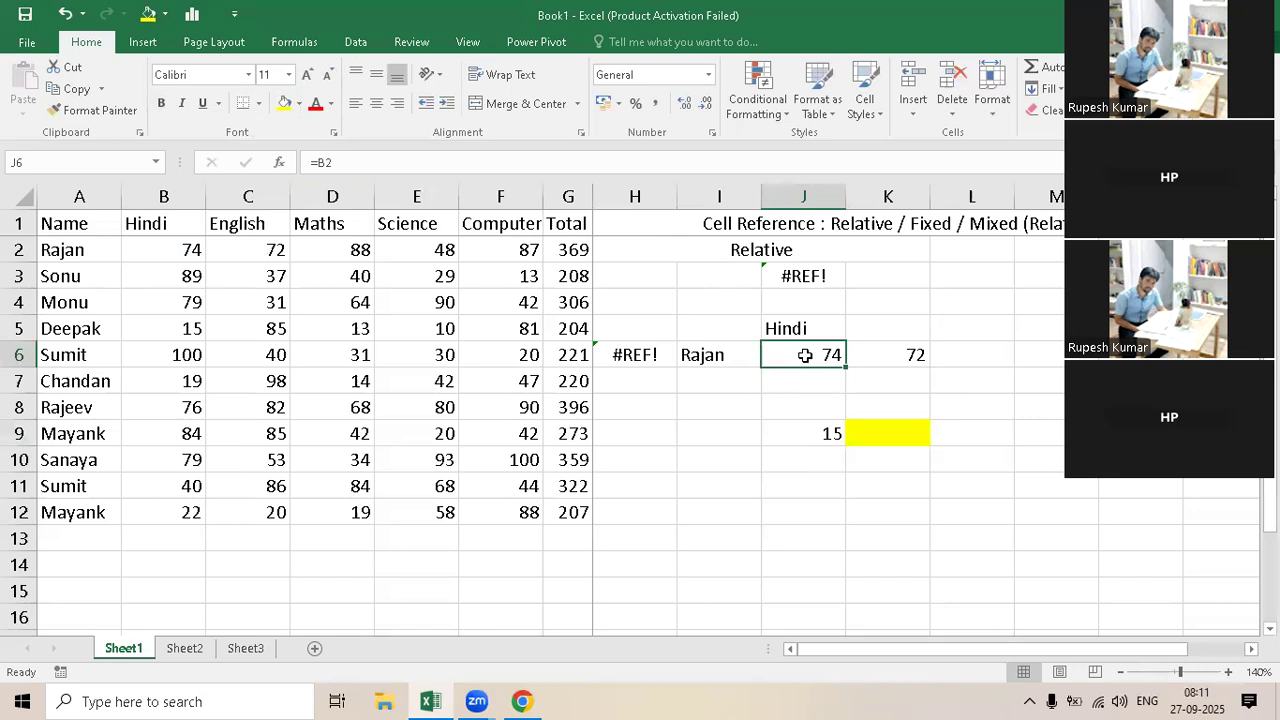
double_click(805, 355)
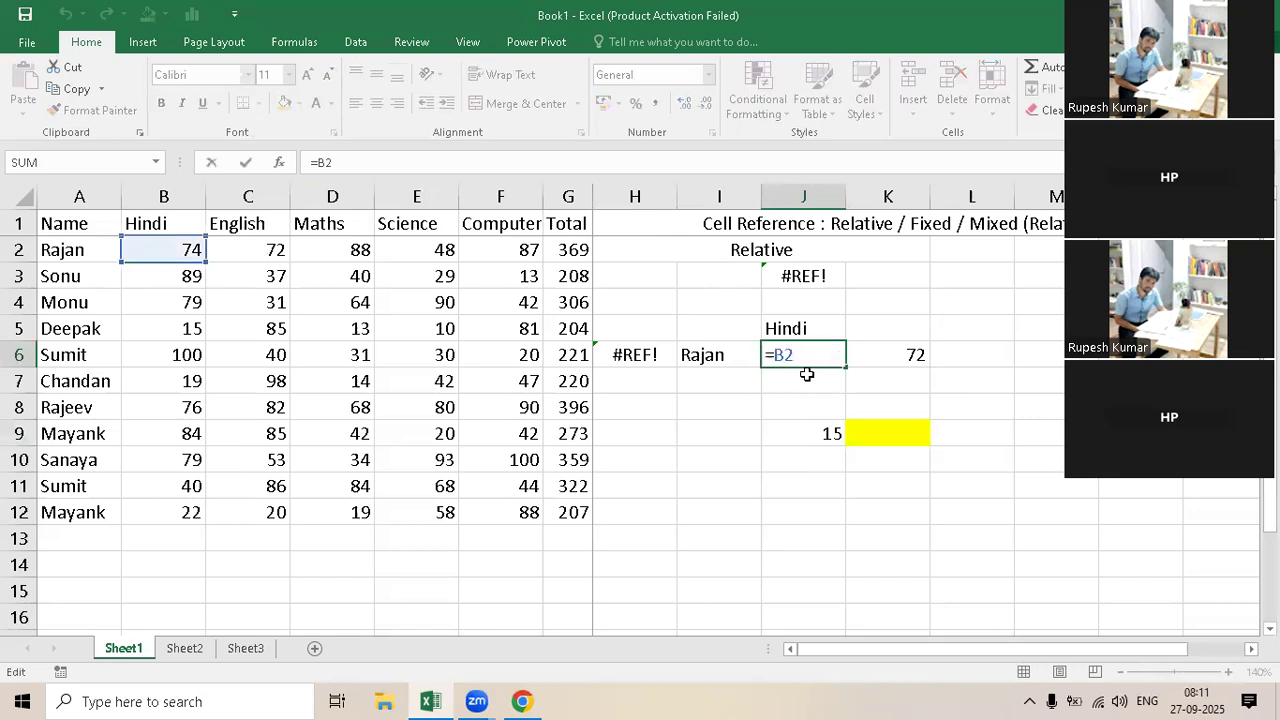
key(Return)
click(818, 402)
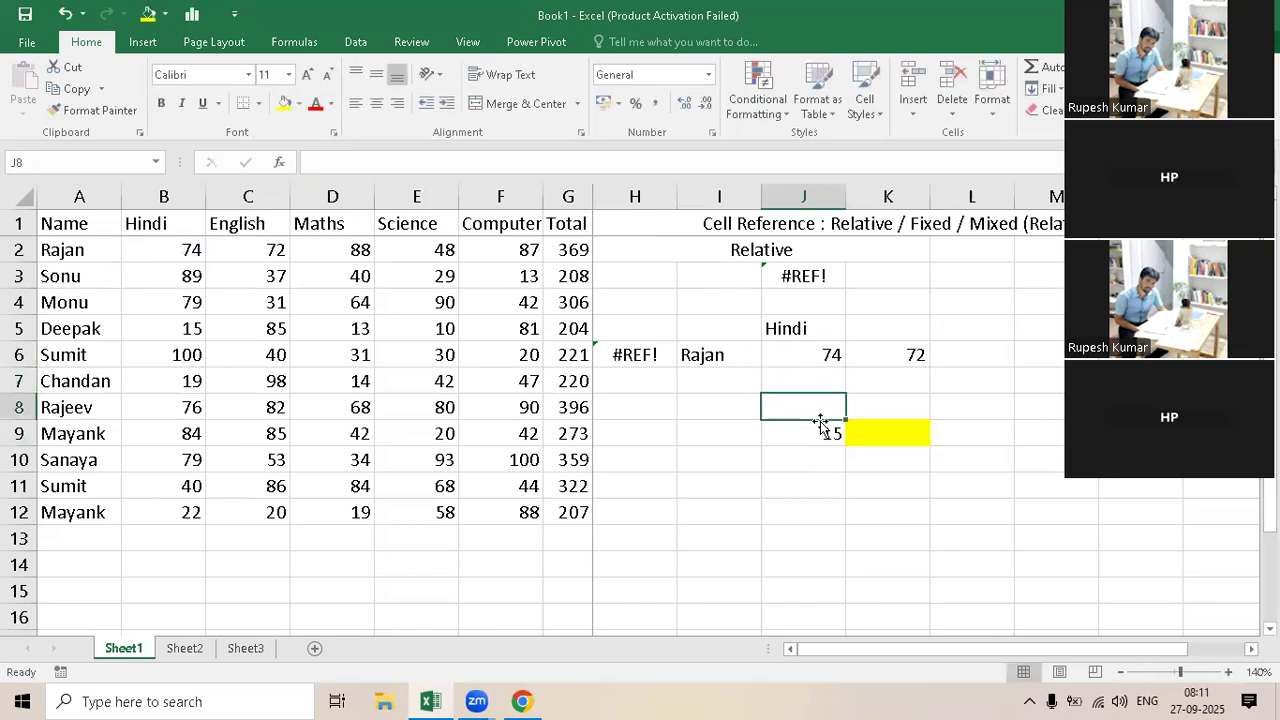
click(818, 434)
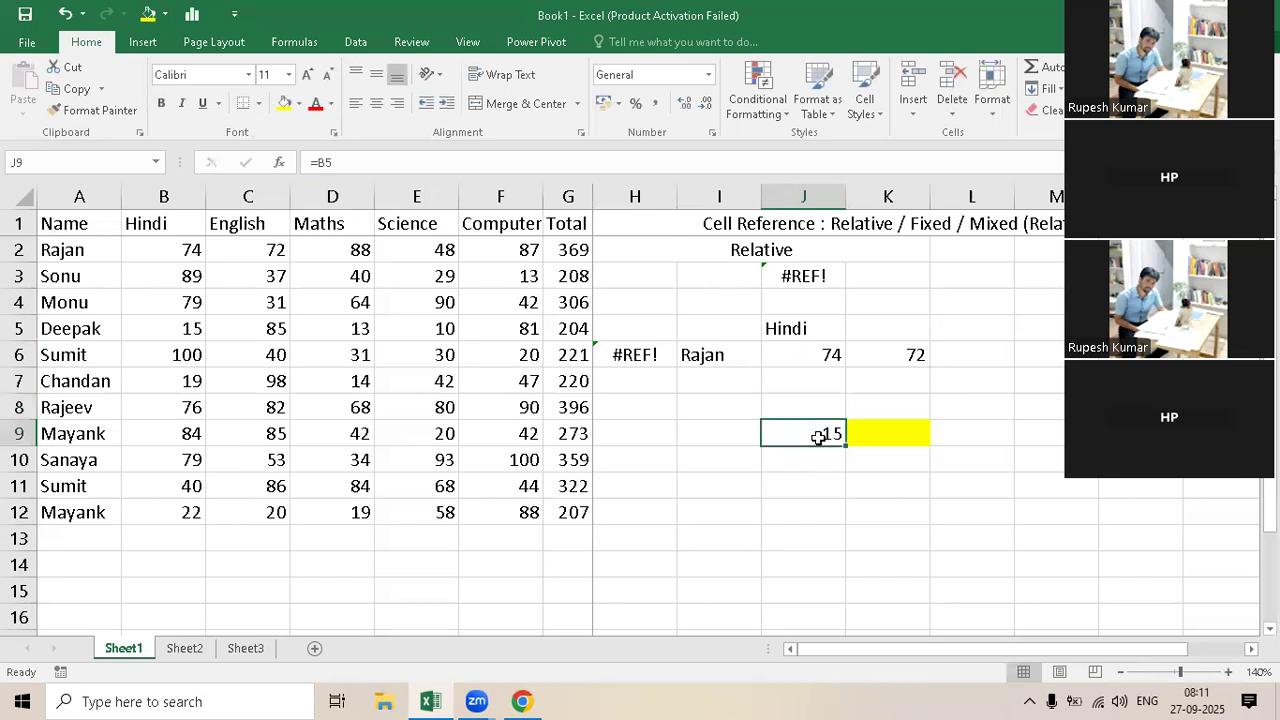
click(891, 434)
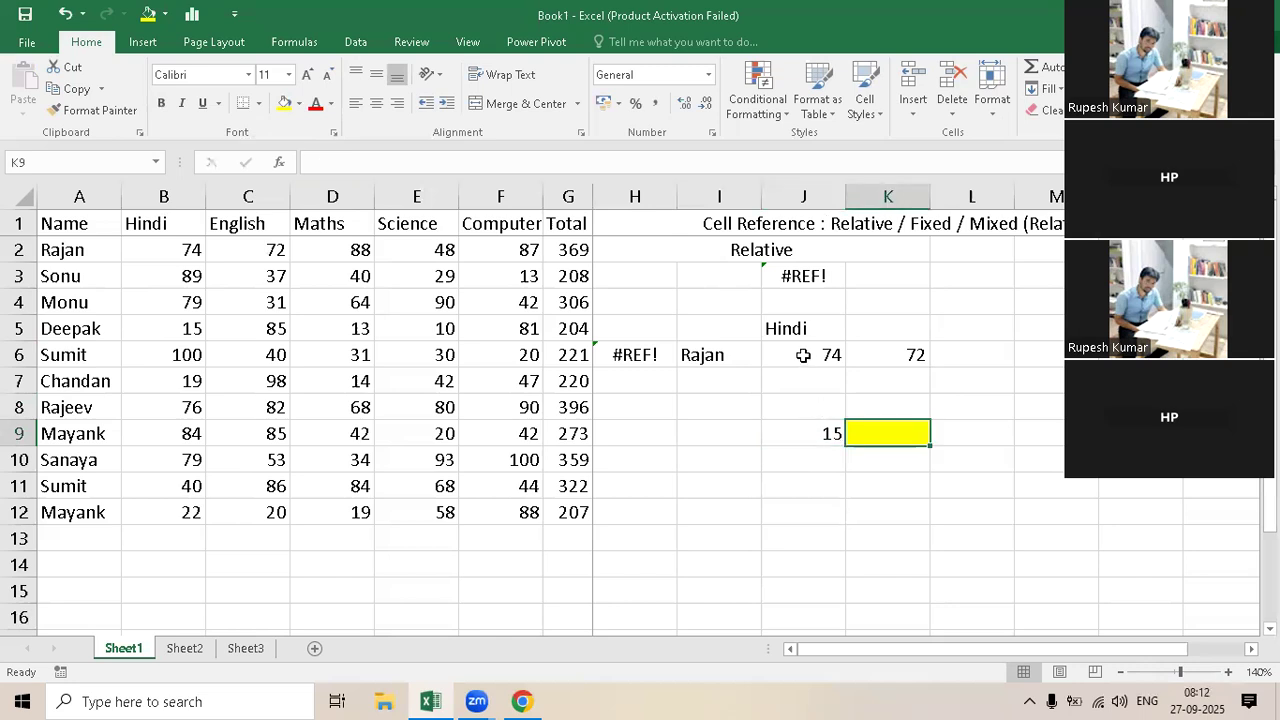
Step: Copy the formula in J6 and paste it into K9, three rows down and one column across
key(Up)
key(Up)
key(Up)
key(Left)
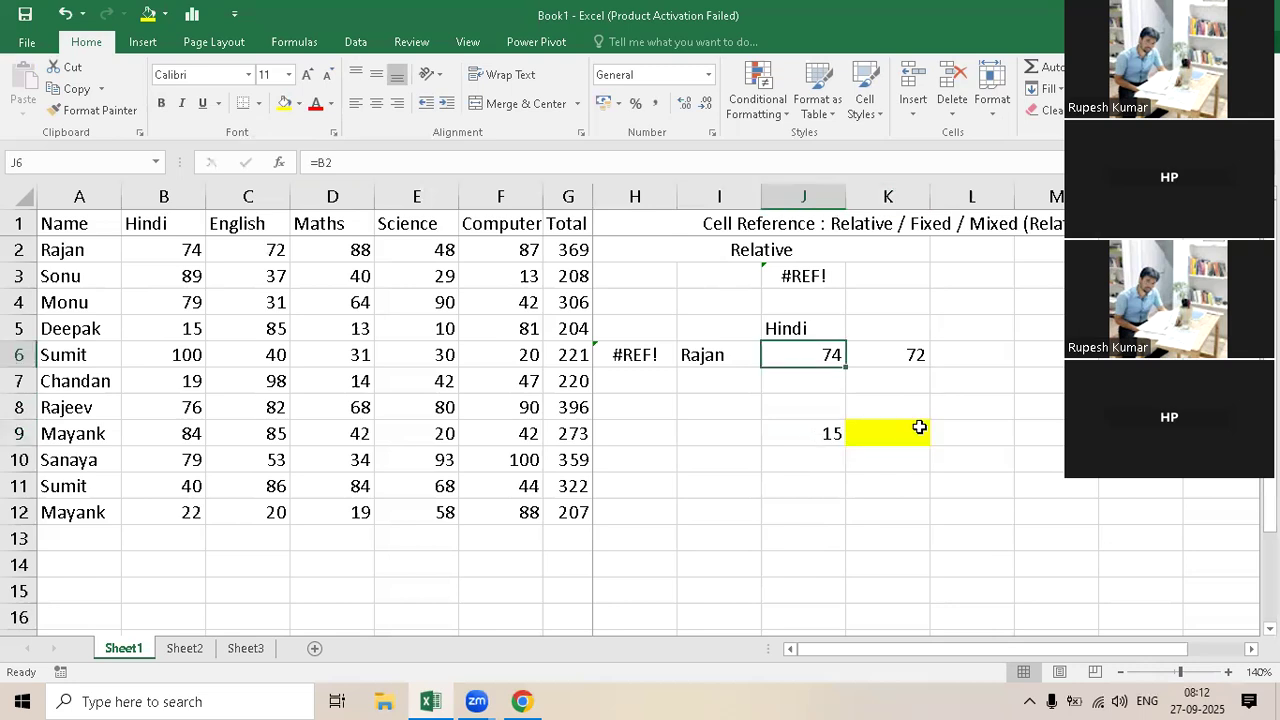
key(ctrl+c)
key(Down)
key(Down)
key(Down)
key(Right)
key(ctrl+v)
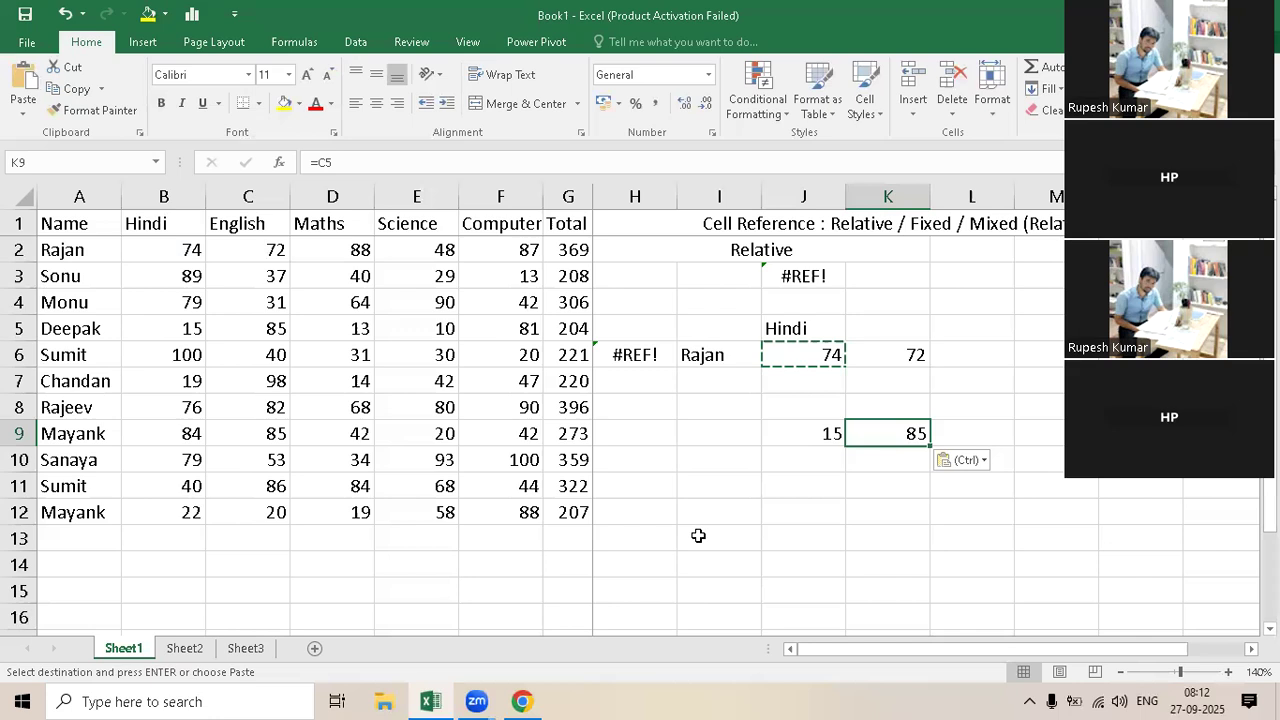
key(Escape)
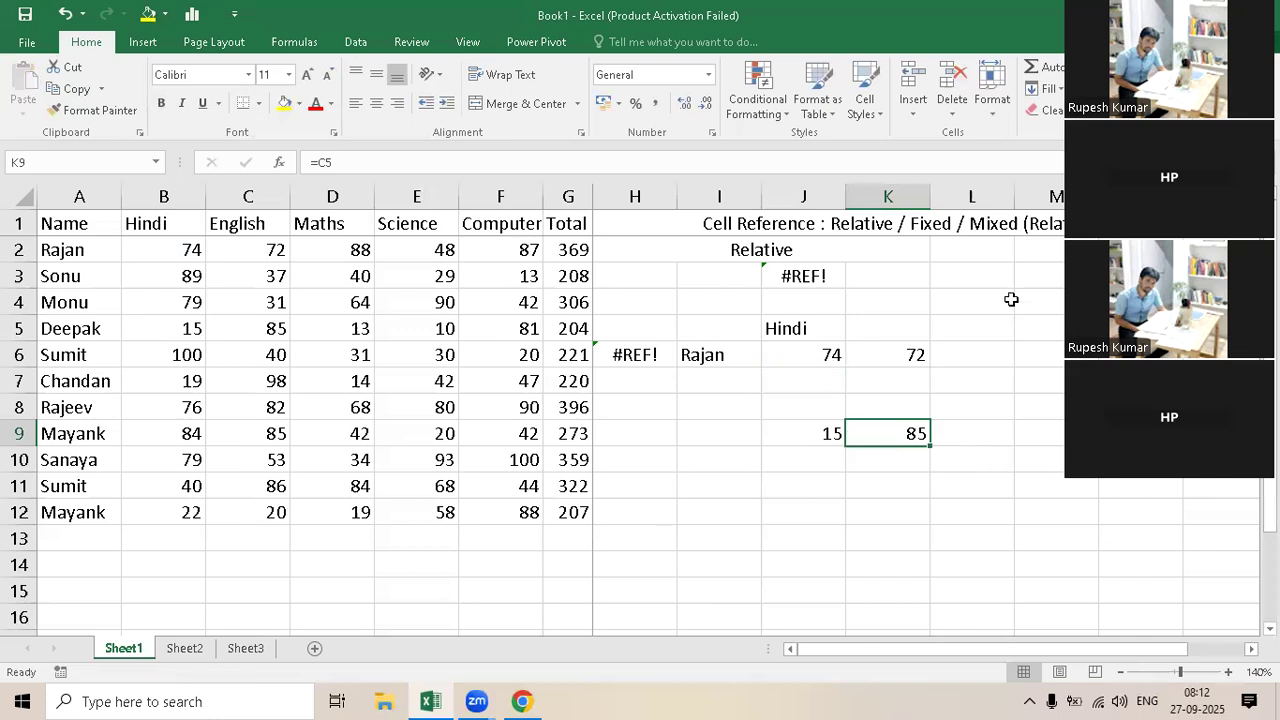
Step: Merge and center L2:N2 and enter the heading Fixed beside the Relative heading
click(1006, 298)
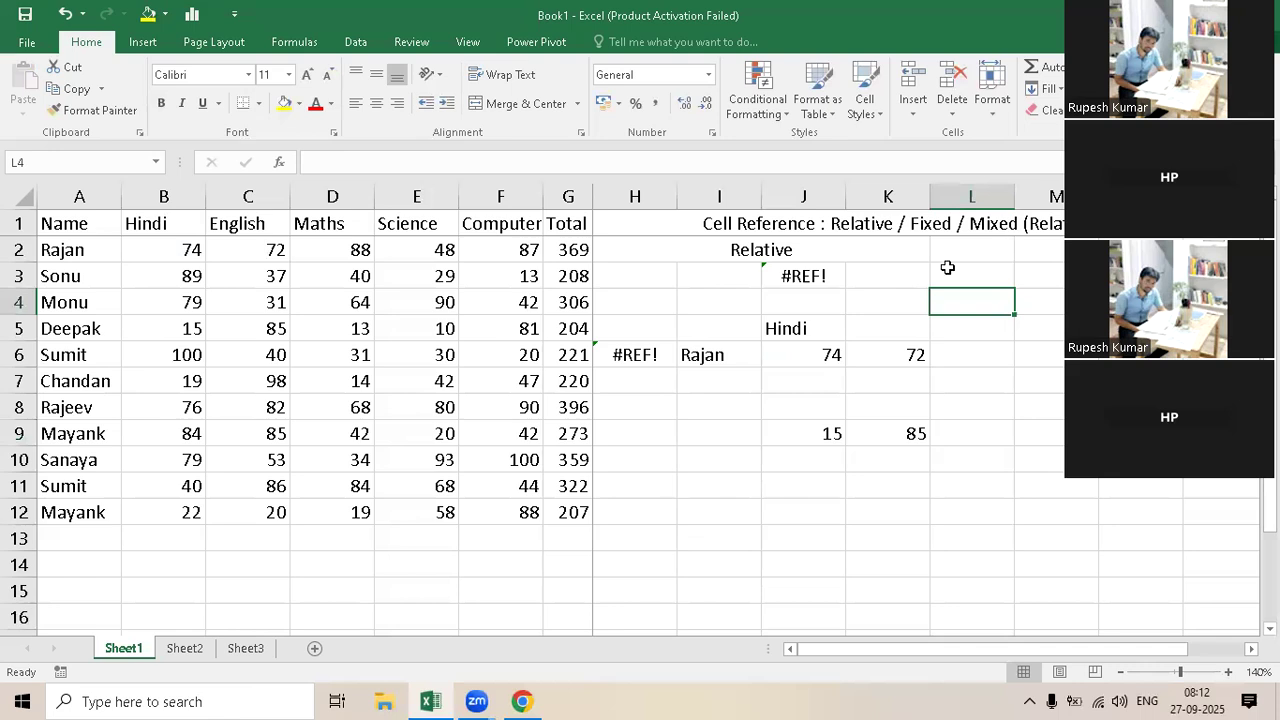
click(1047, 360)
drag(974, 251, 1150, 250)
click(499, 108)
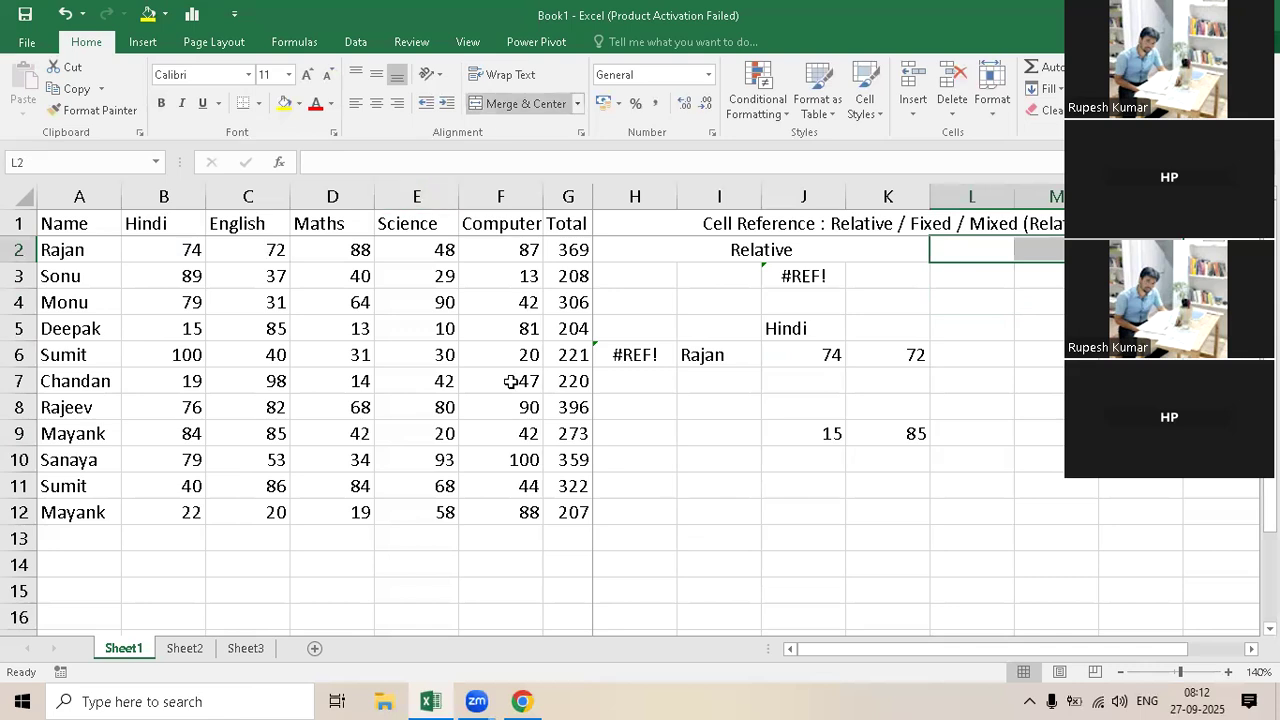
text(Fixe)
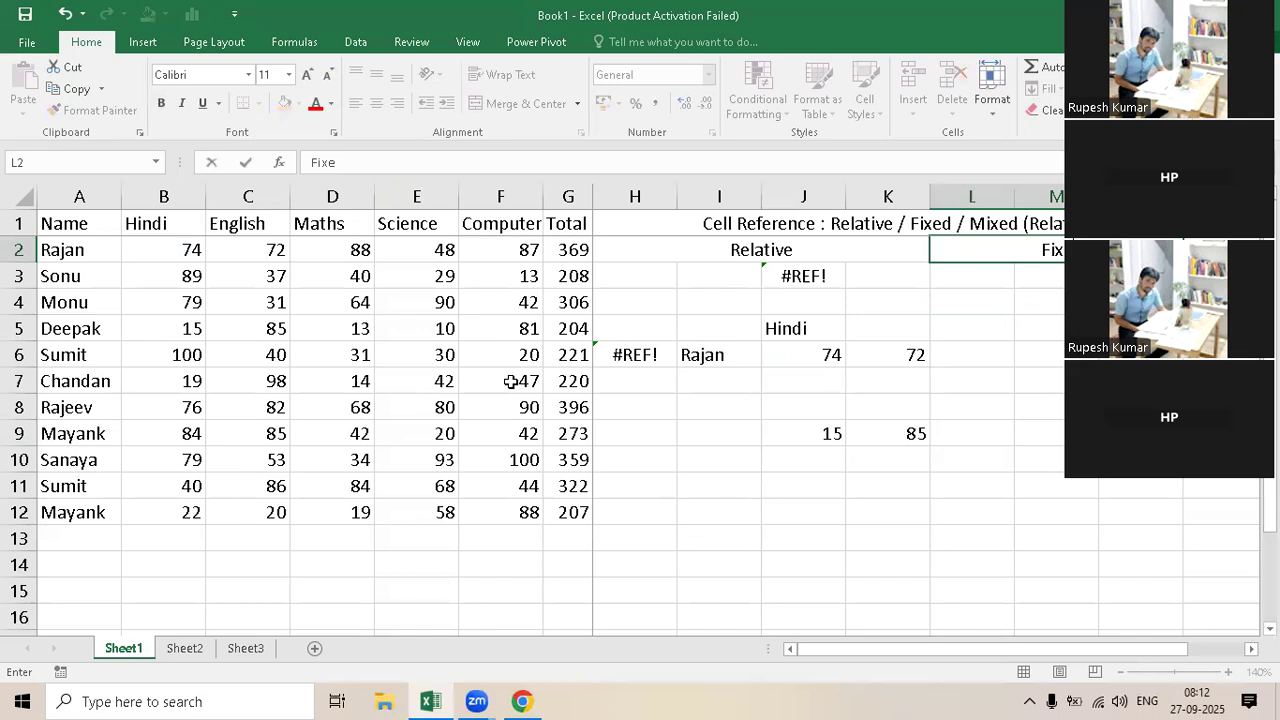
key(Return)
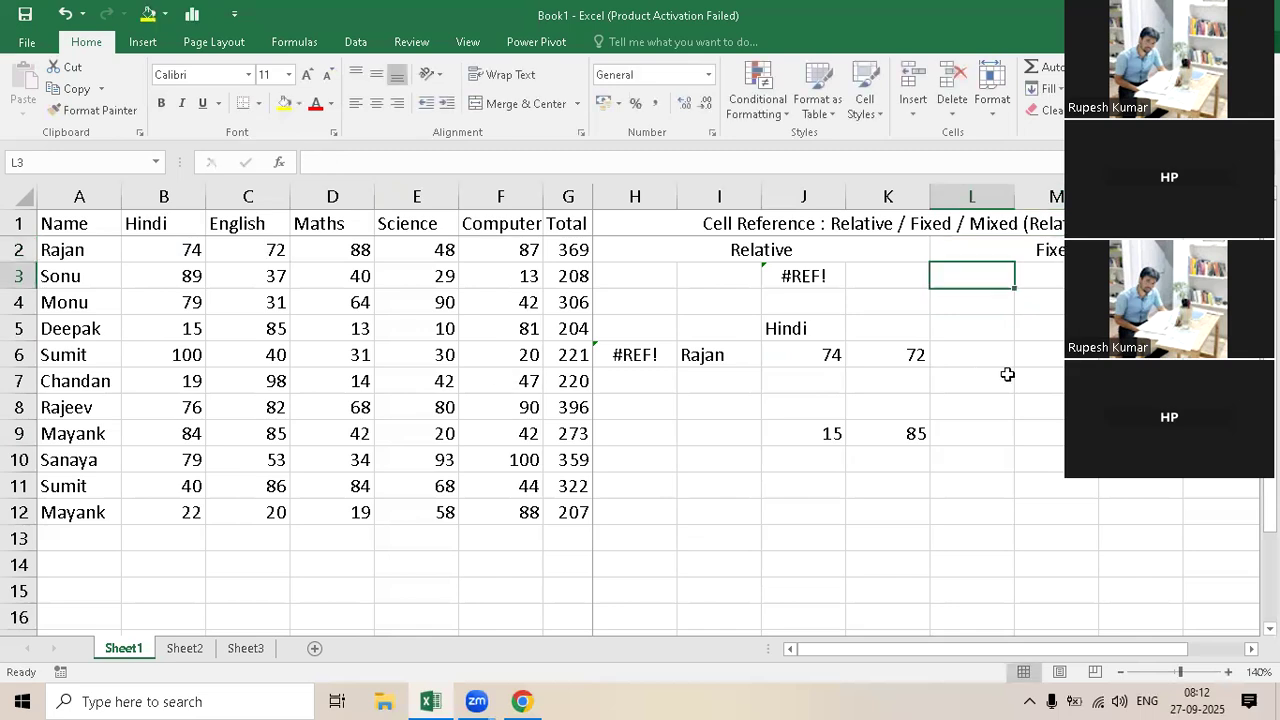
Step: Search Windows for Notepad and open it
click(117, 700)
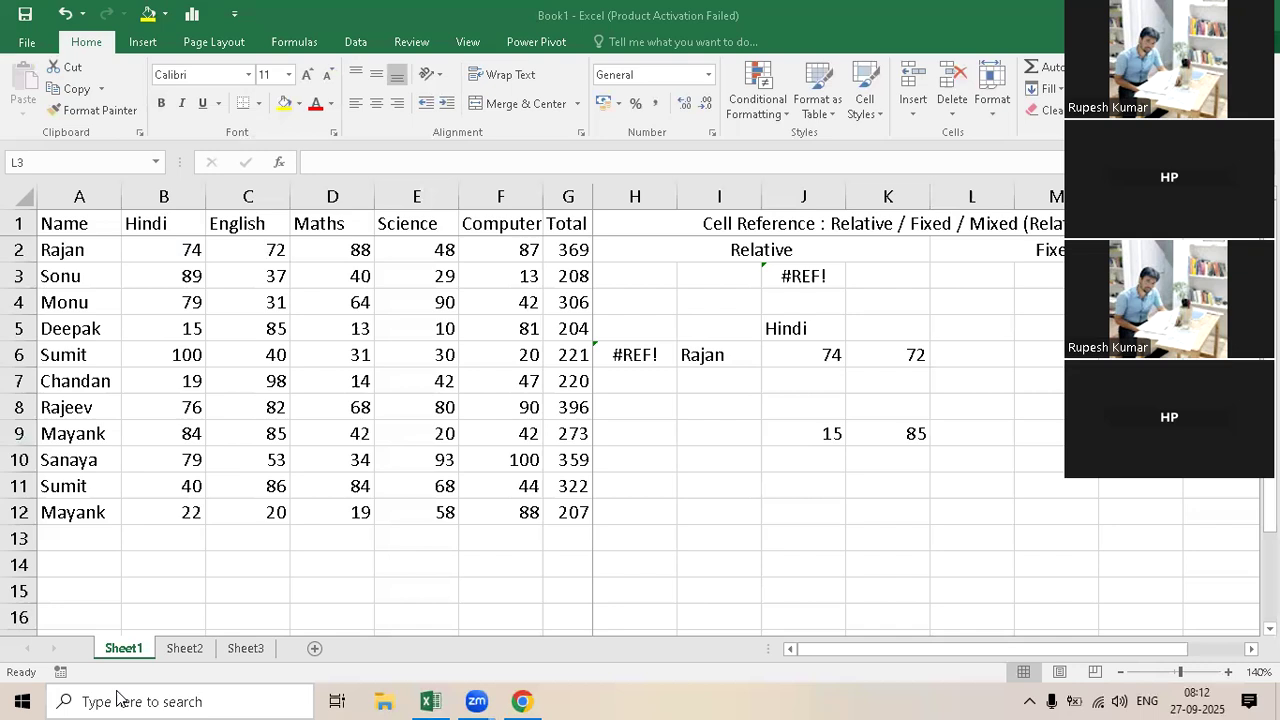
text(Notepad)
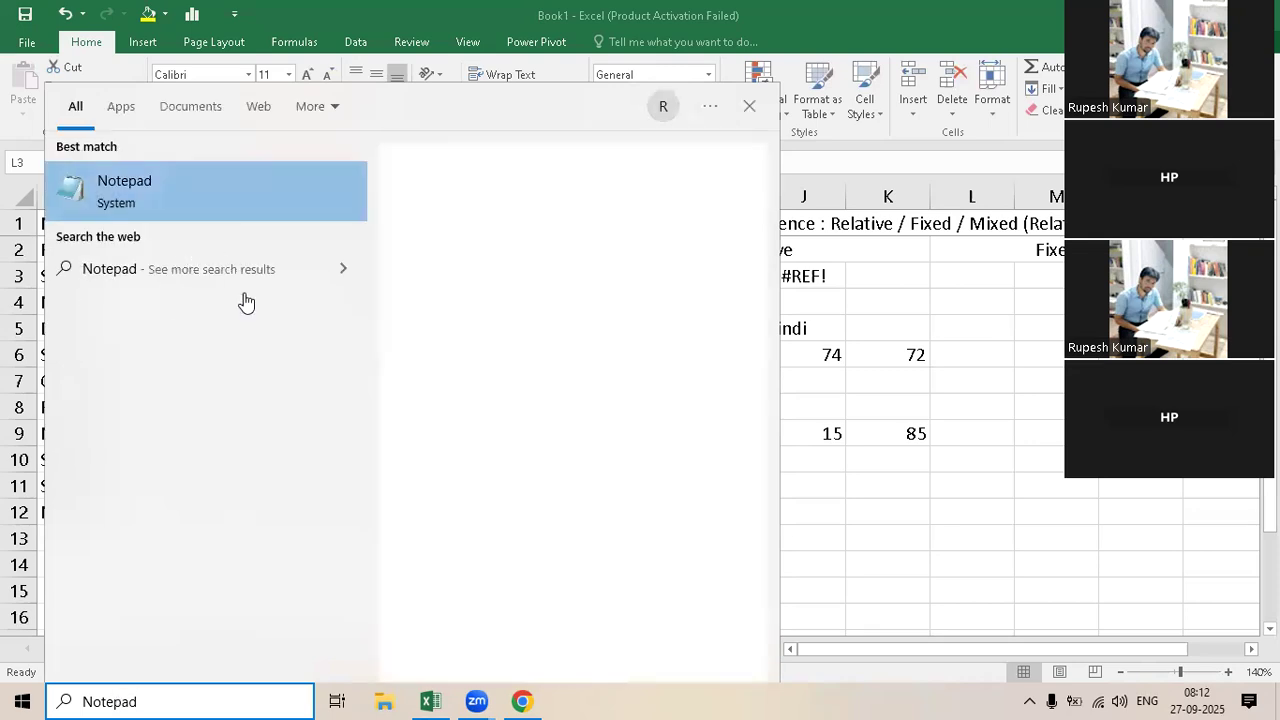
click(216, 197)
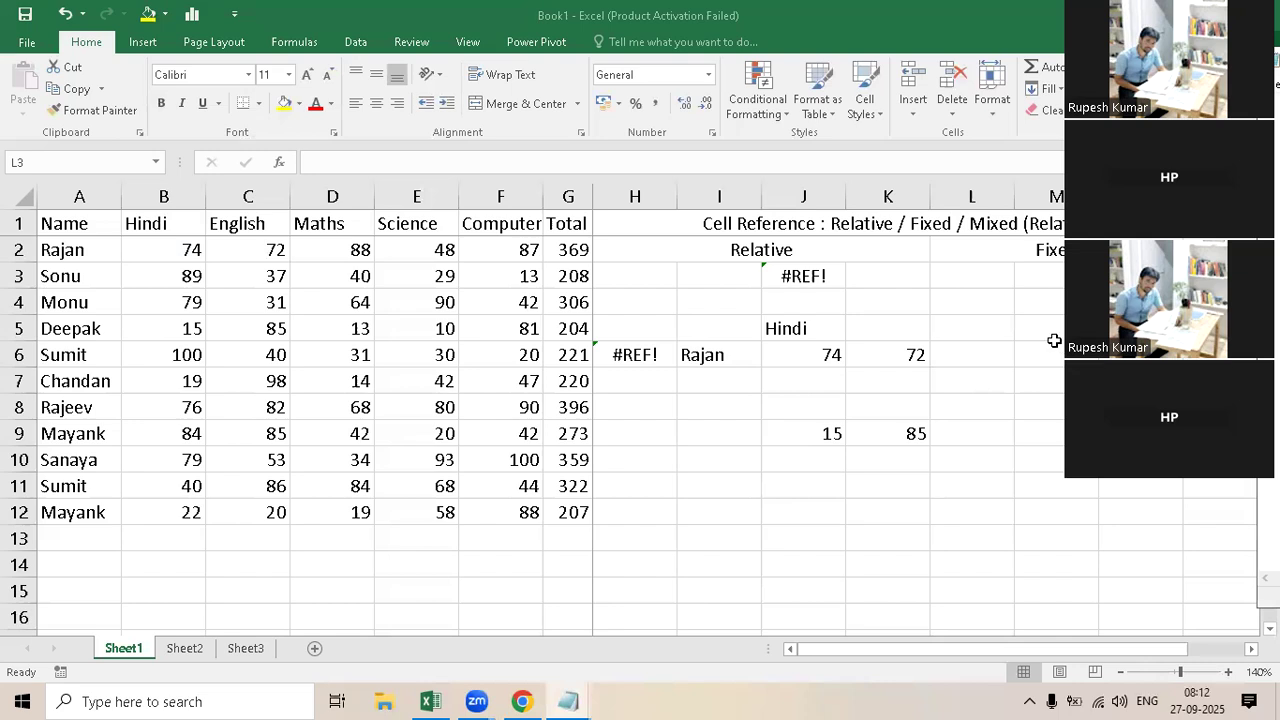
Step: Return to the Excel worksheet and enter the formula =B2 in cell M6 under the Fixed heading
click(983, 494)
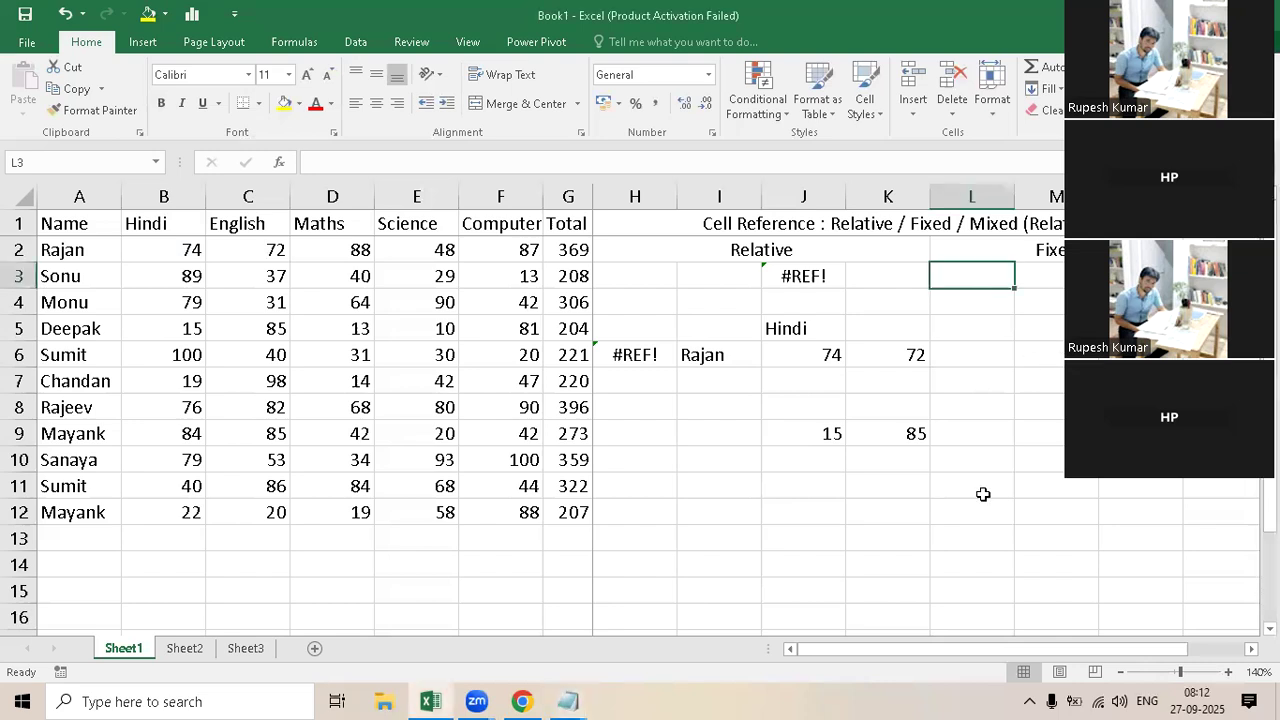
key(Right)
key(Down)
key(Down)
key(Down)
text(=)
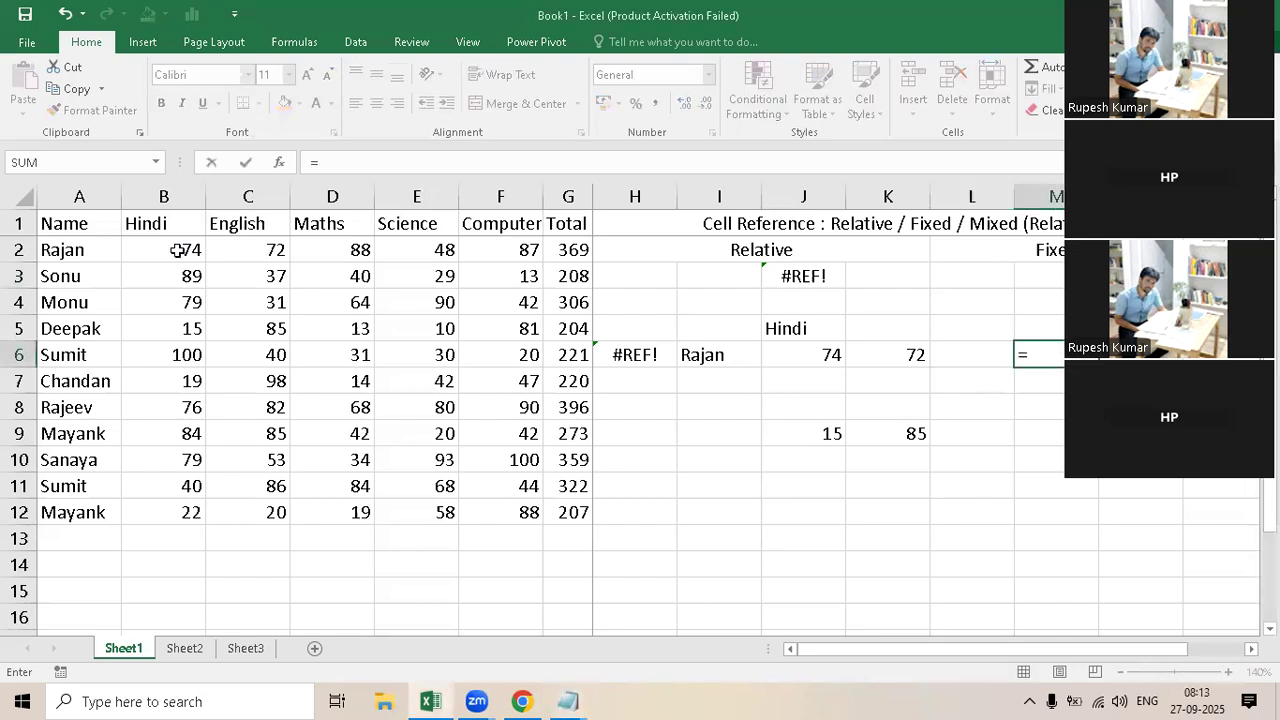
click(177, 250)
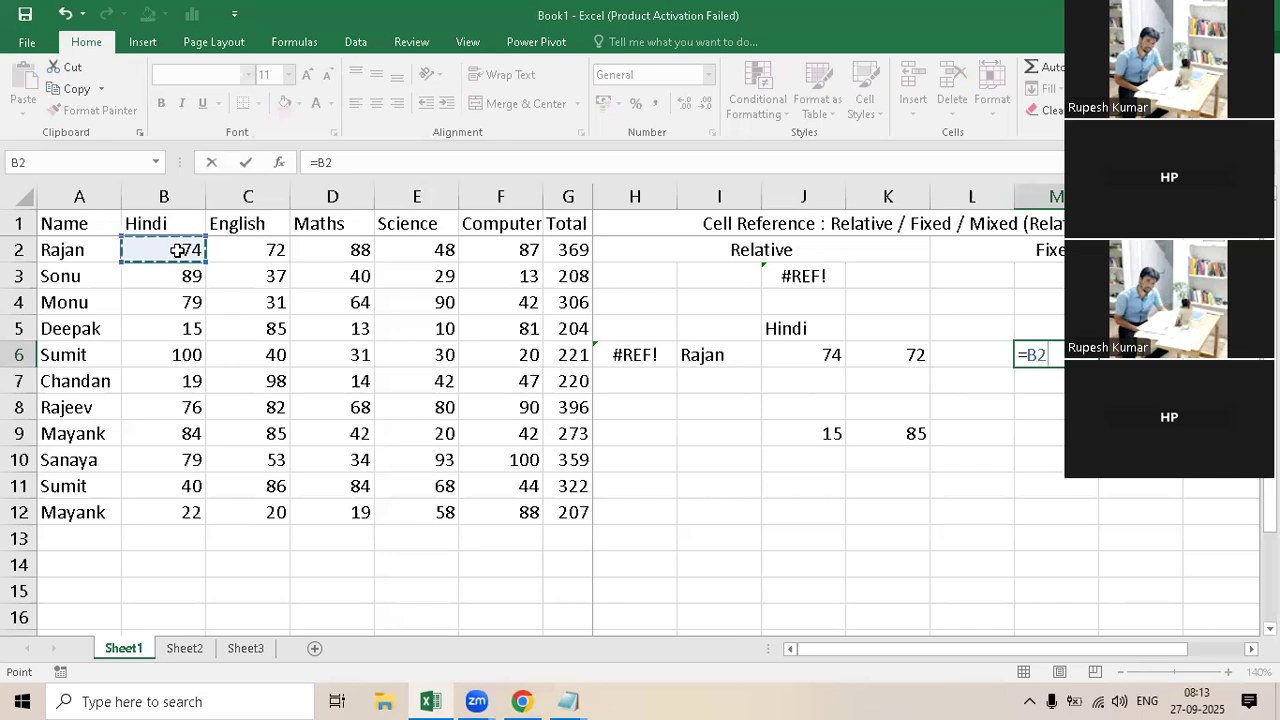
key(Return)
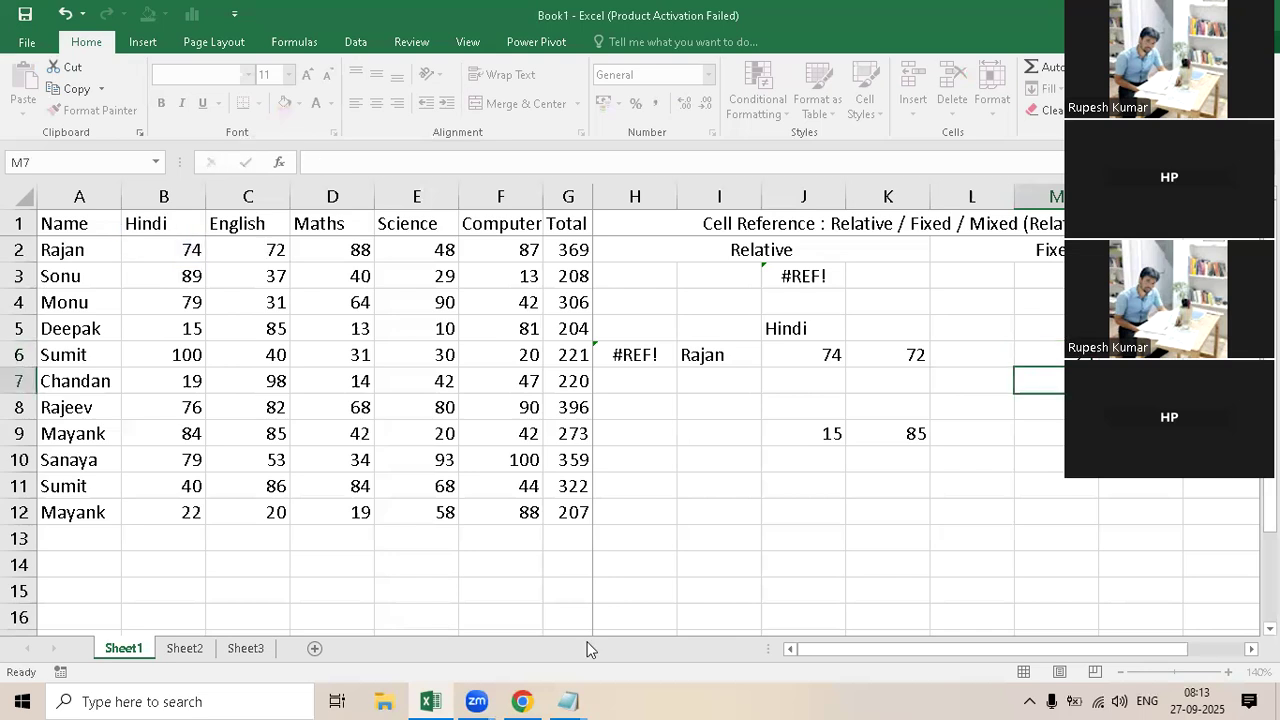
Step: Close the extra blank Notepad window and switch to the remaining one
click(570, 698)
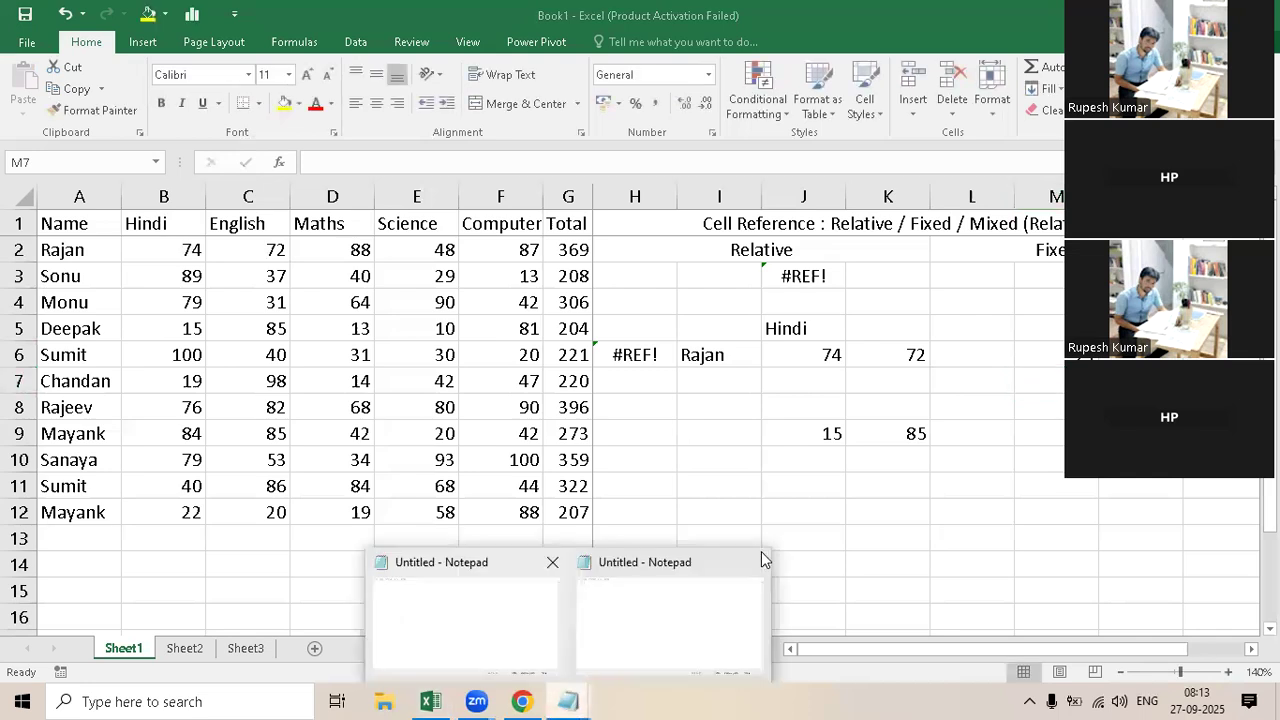
click(753, 563)
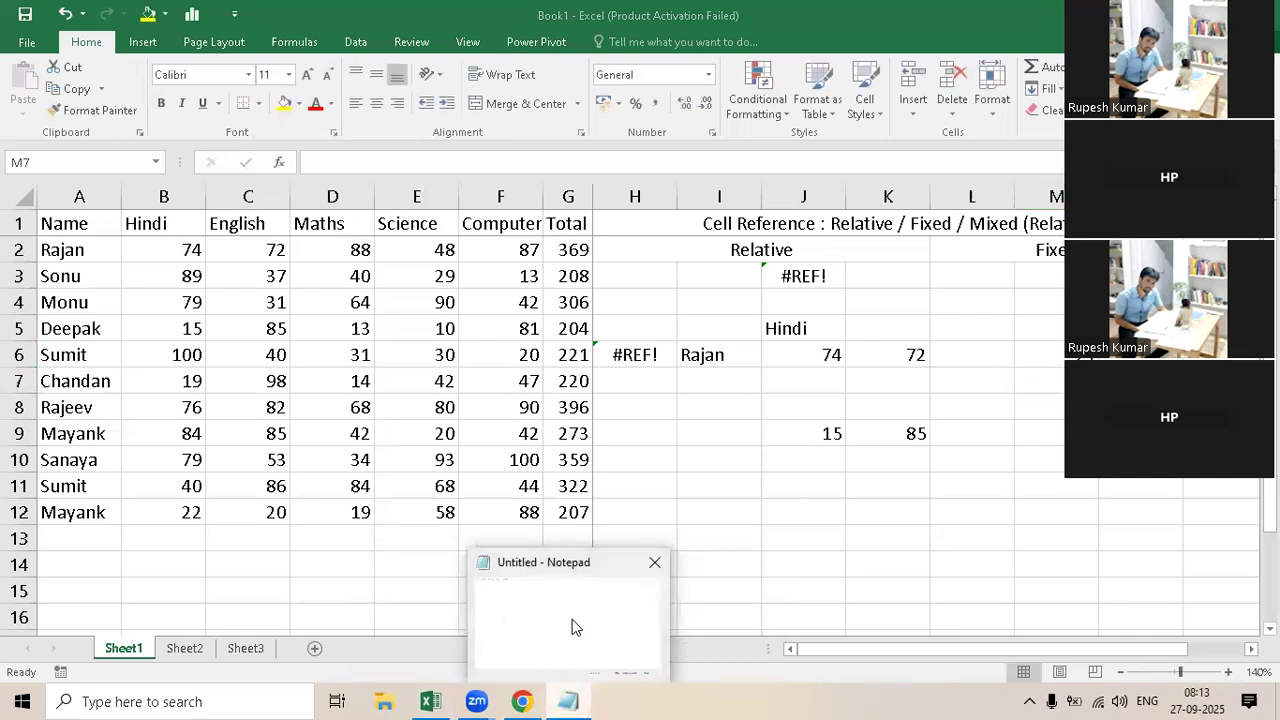
click(572, 619)
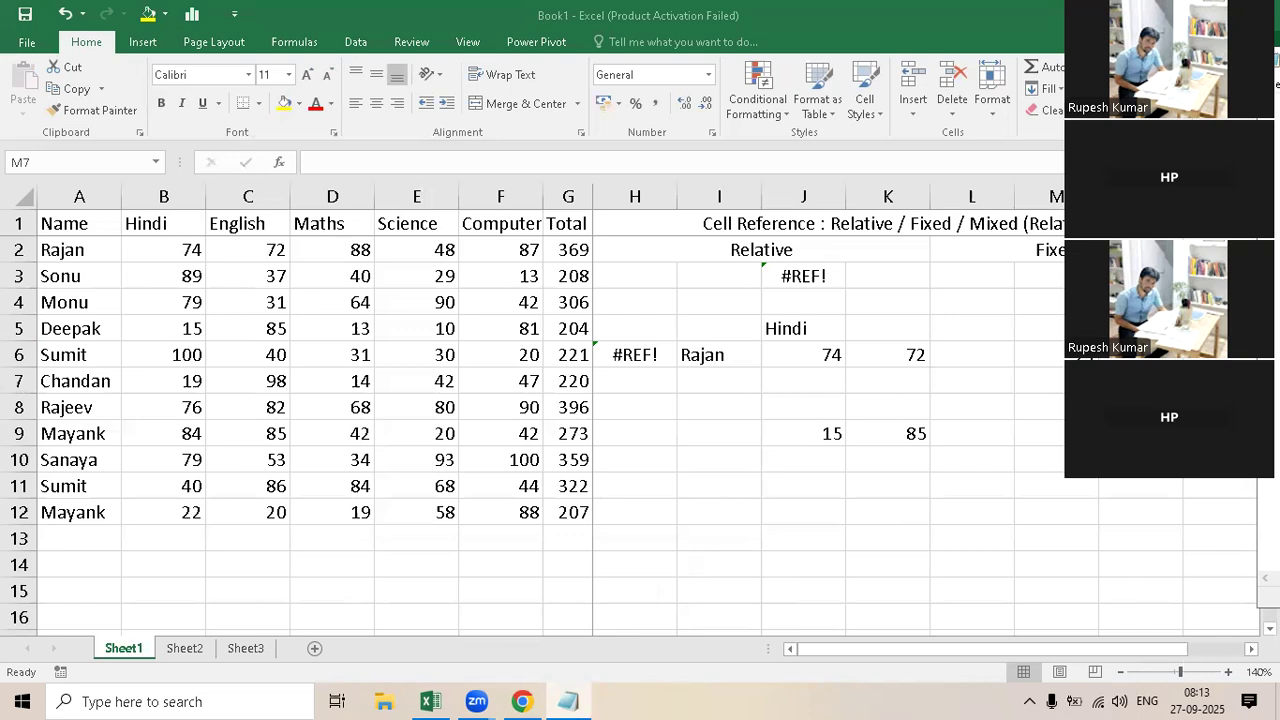
key(alt+Tab)
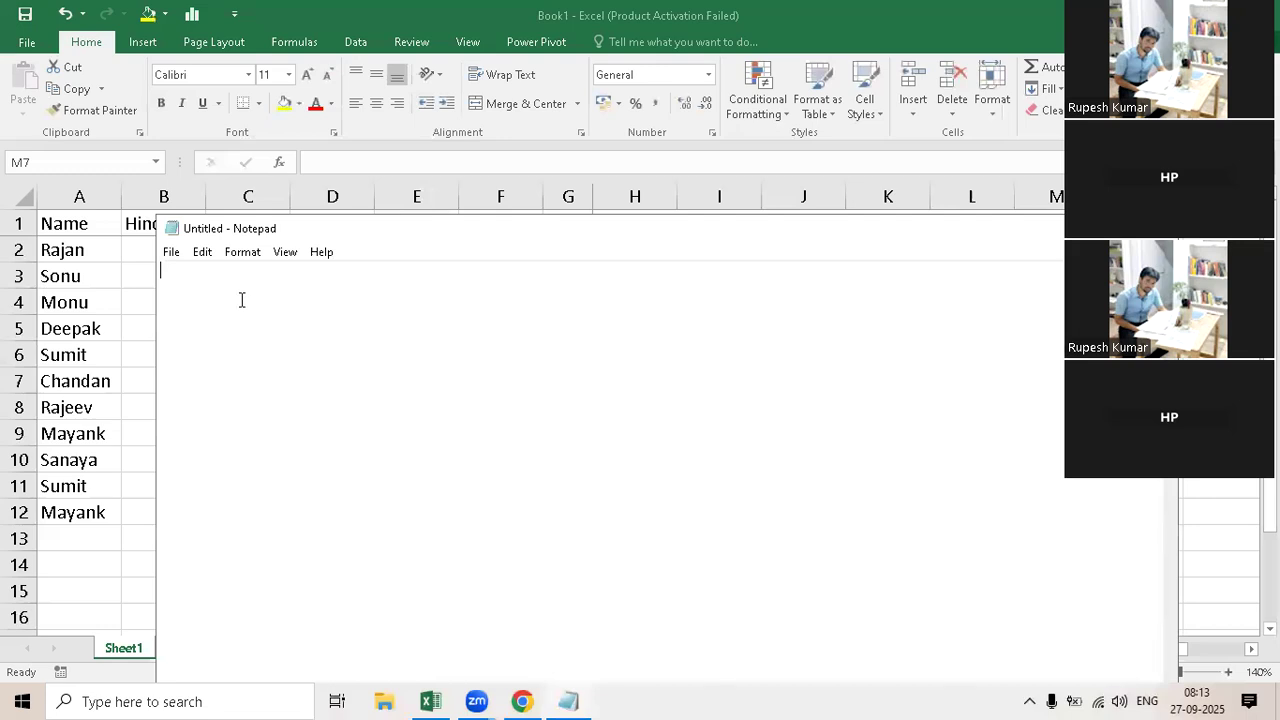
Step: Write the note "F4 : Fixed / Mixed / Mixed / Relative" in the blank Notepad document
text(F4 : Fie)
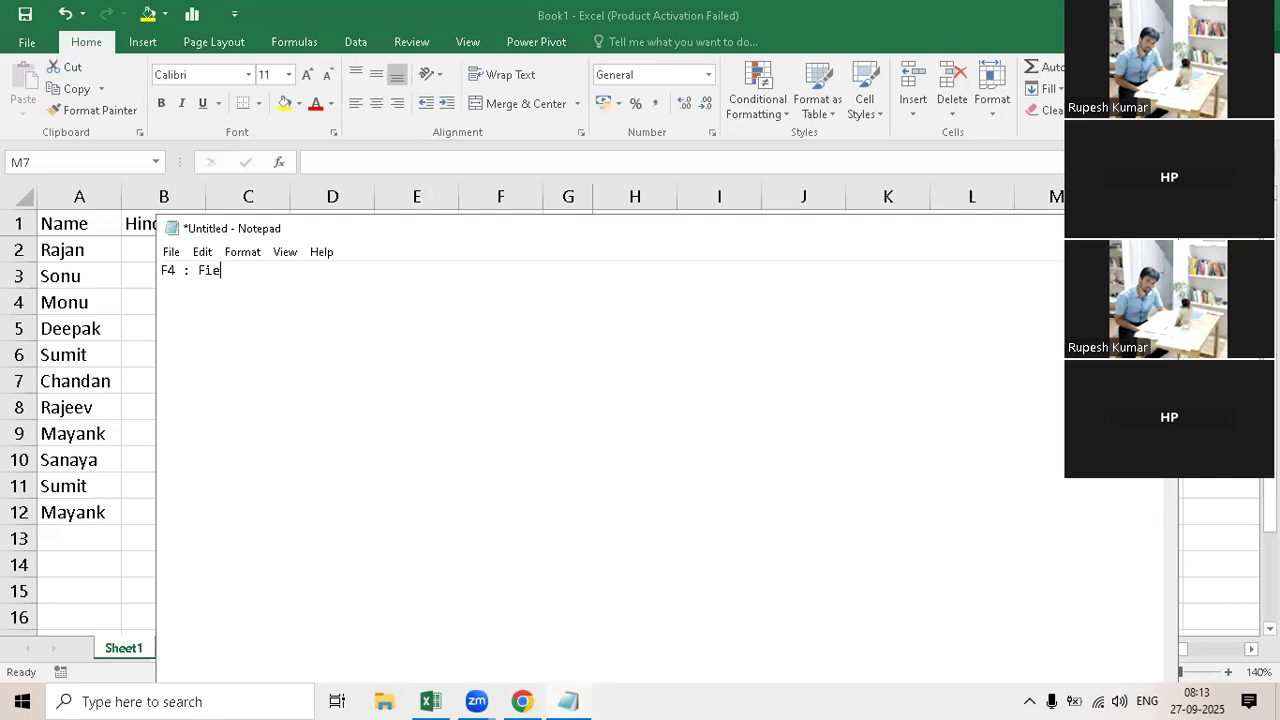
key(BackSpace)
text(xed / Me)
key(BackSpace)
text(ixed / m)
key(BackSpace)
text(Mixed / )
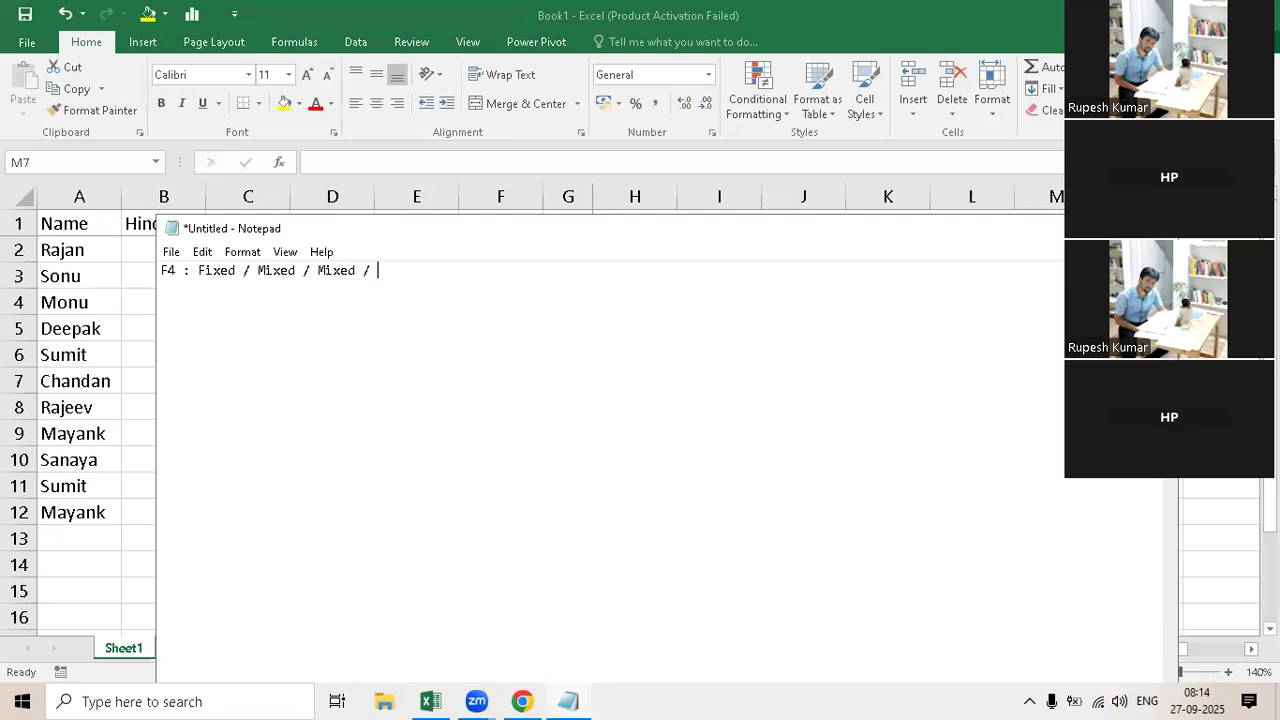
text(Relative)
Step: Add "(Row Fixed)" after the first Mixed and "(column Fixed)" after the second Mixed in the note
click(298, 270)
text((Row )
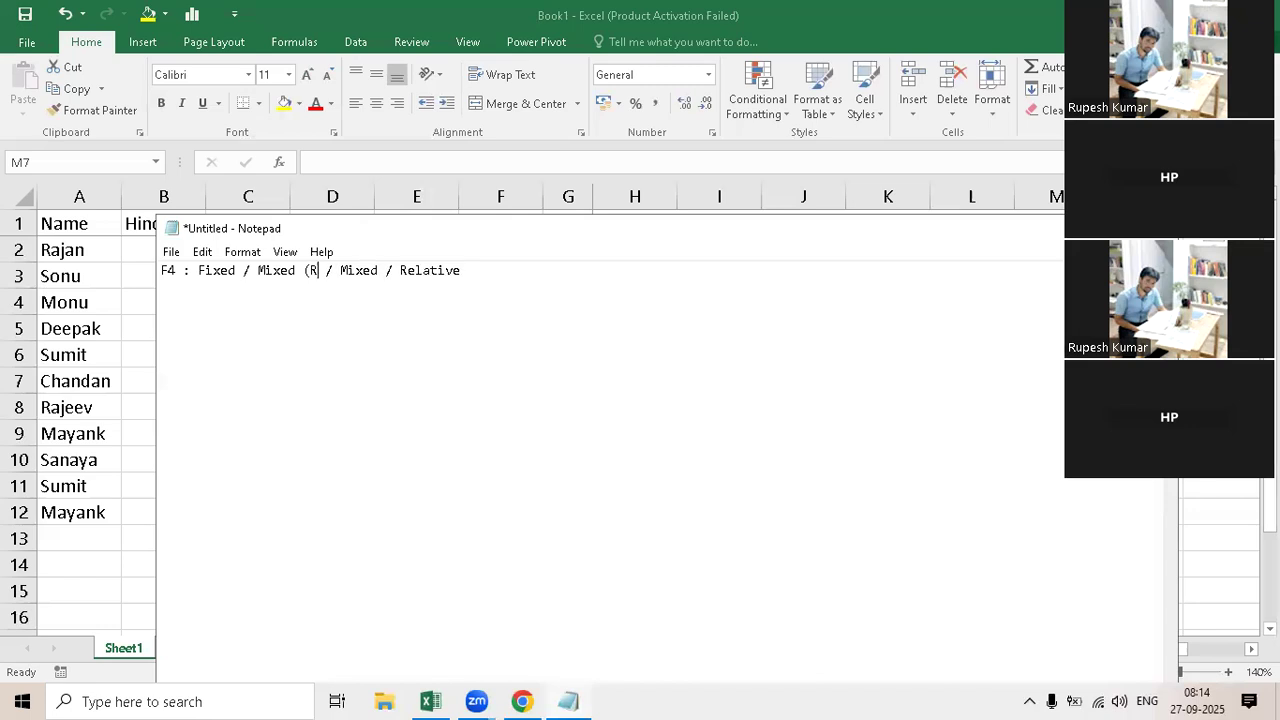
text(Fixed))
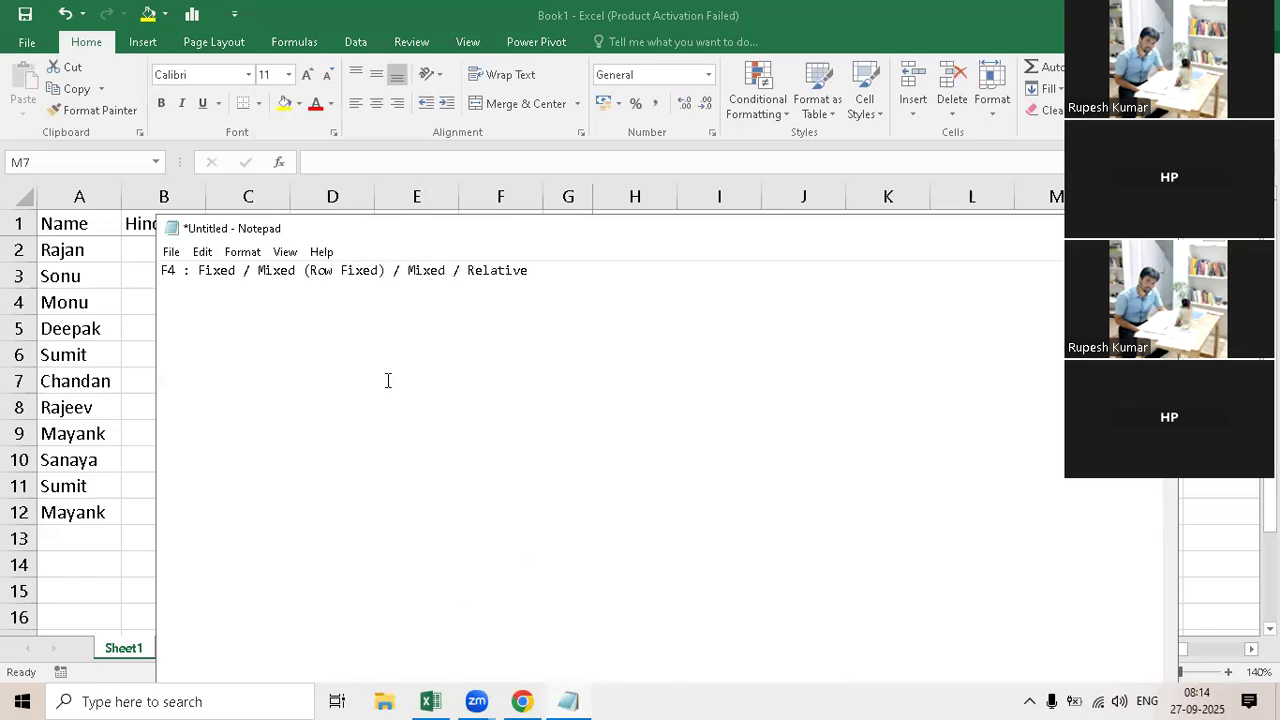
click(449, 271)
text((column Fie)
key(BackSpace)
text(xed))
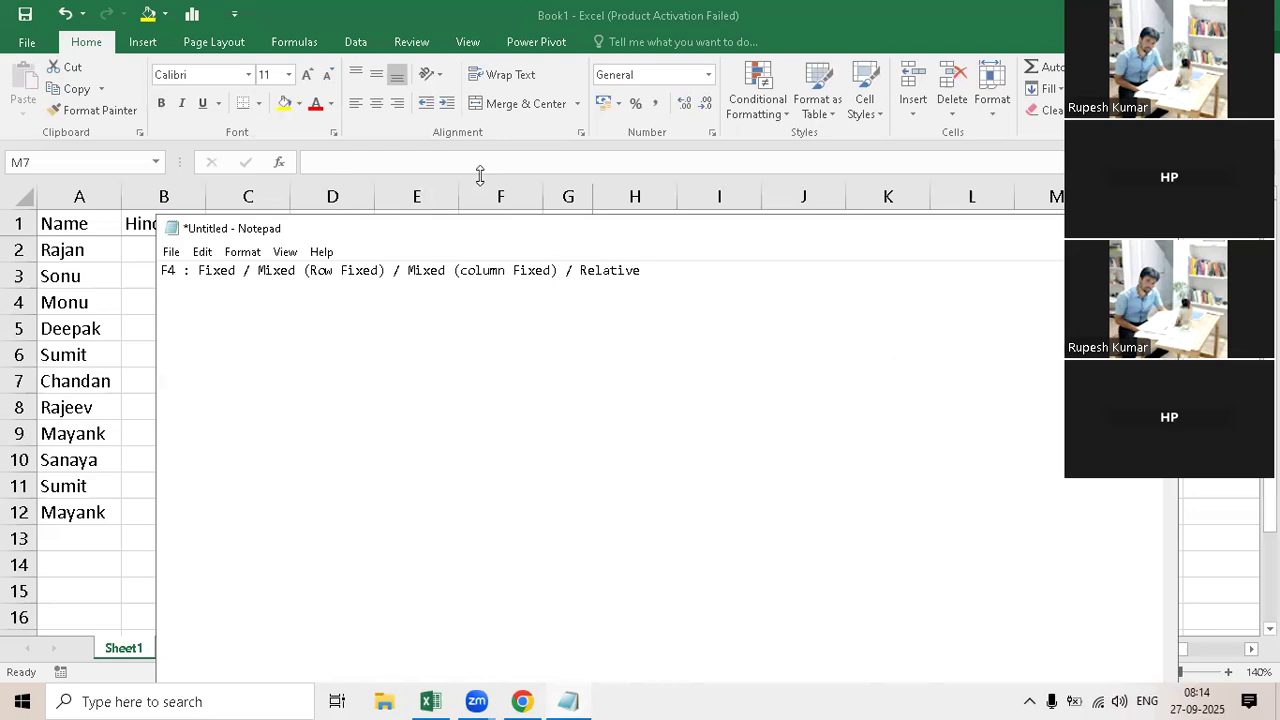
Step: Return to the Excel worksheet and cycle the B2 reference in cell M6 through the reference types, ending with the fixed formula =$B$2
key(alt+Tab)
key(Up)
click(333, 161)
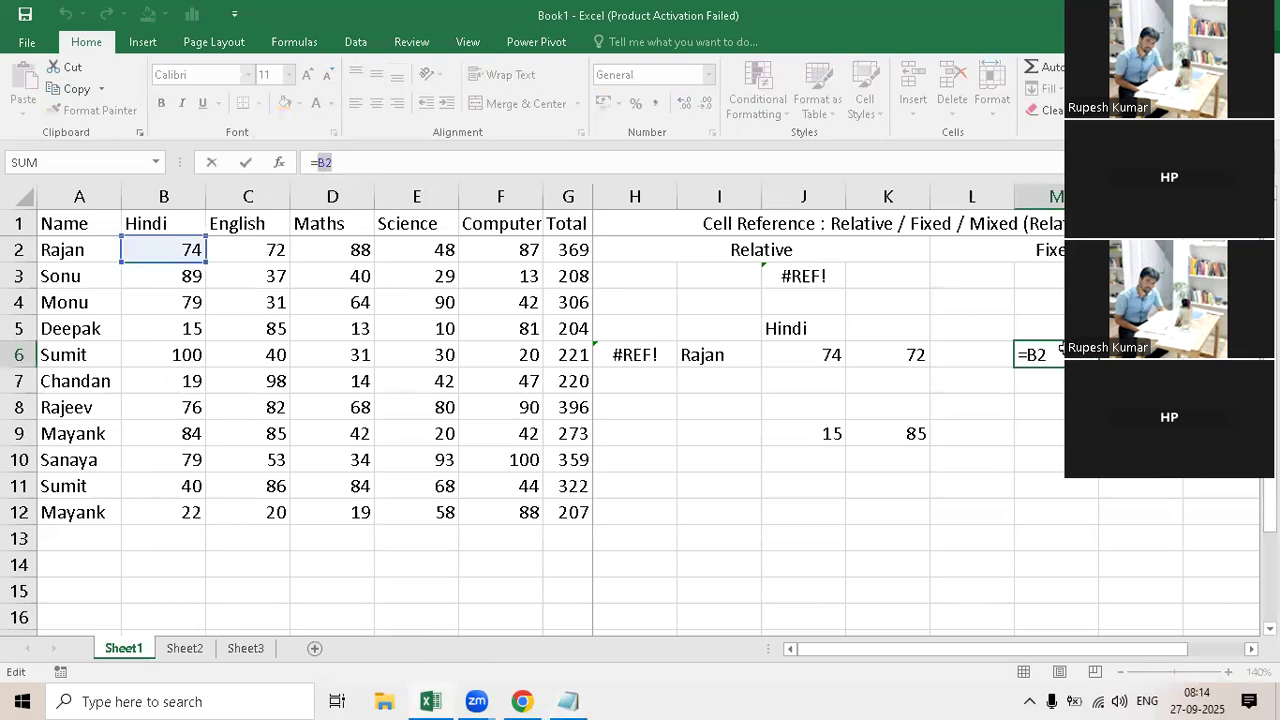
key(Escape)
double_click(1042, 355)
drag(1037, 356, 1058, 358)
key(shift+Left)
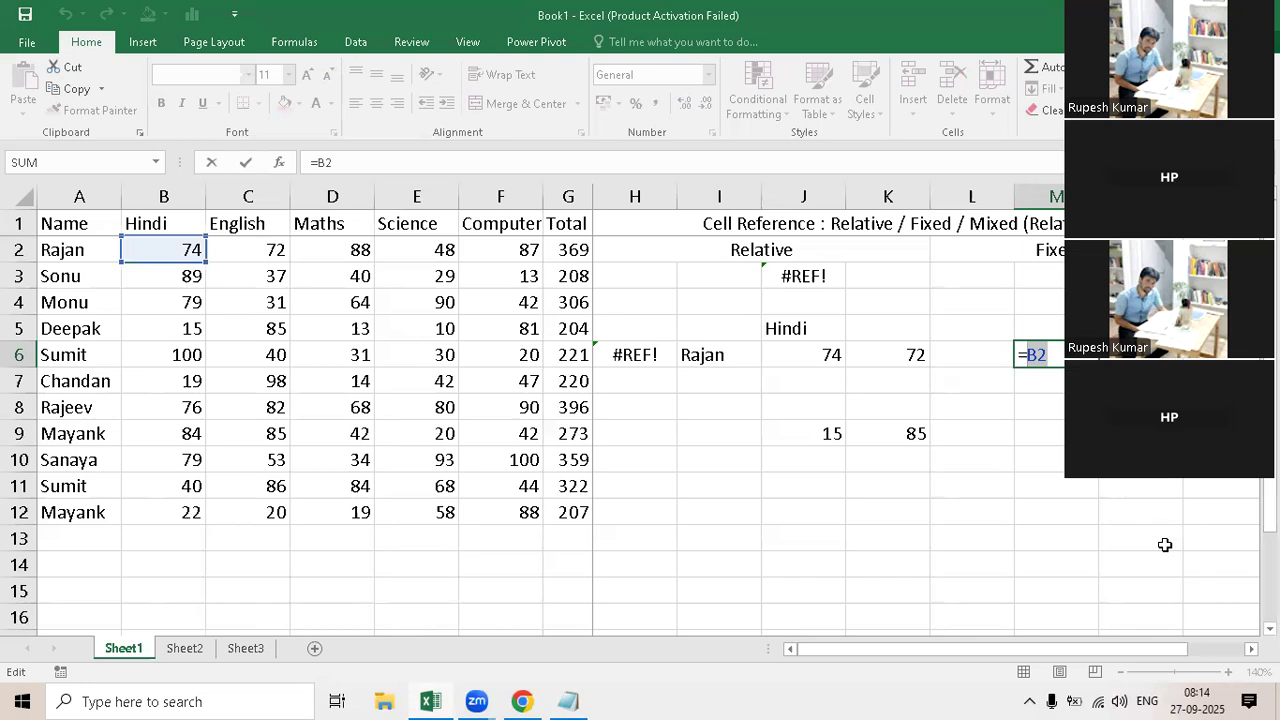
key(F4)
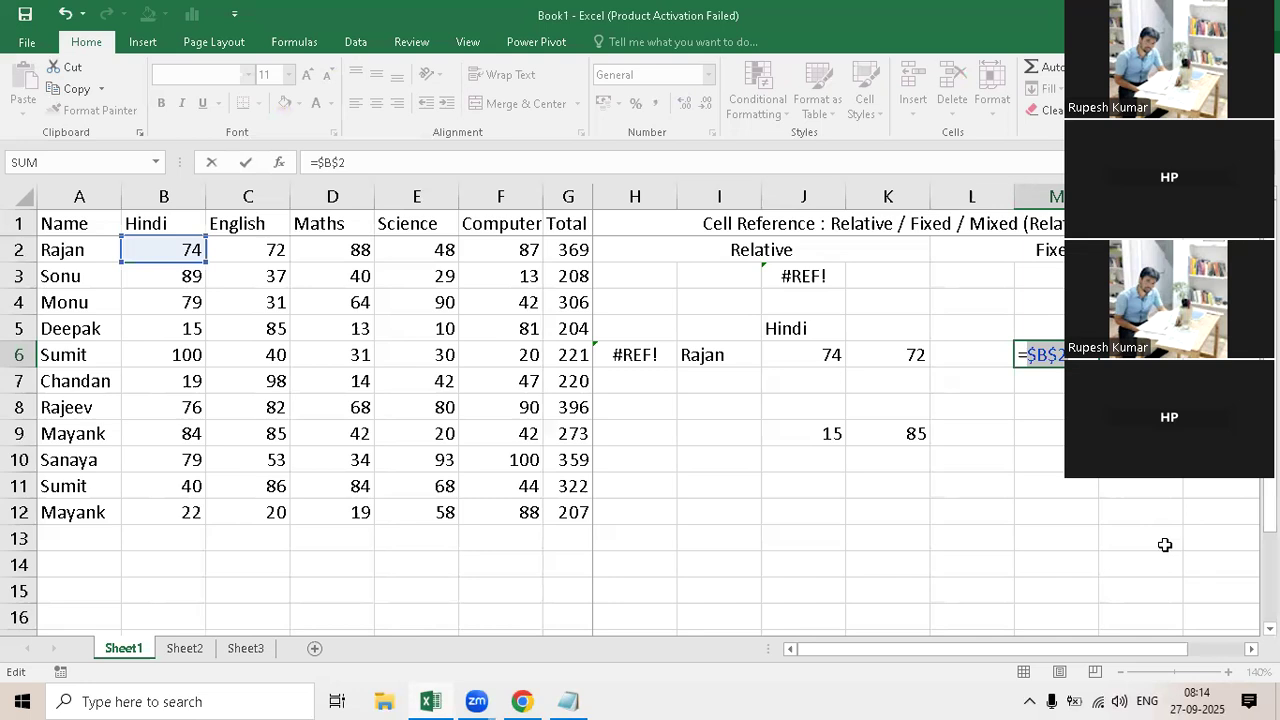
key(F4)
key(F4)
key(F4)
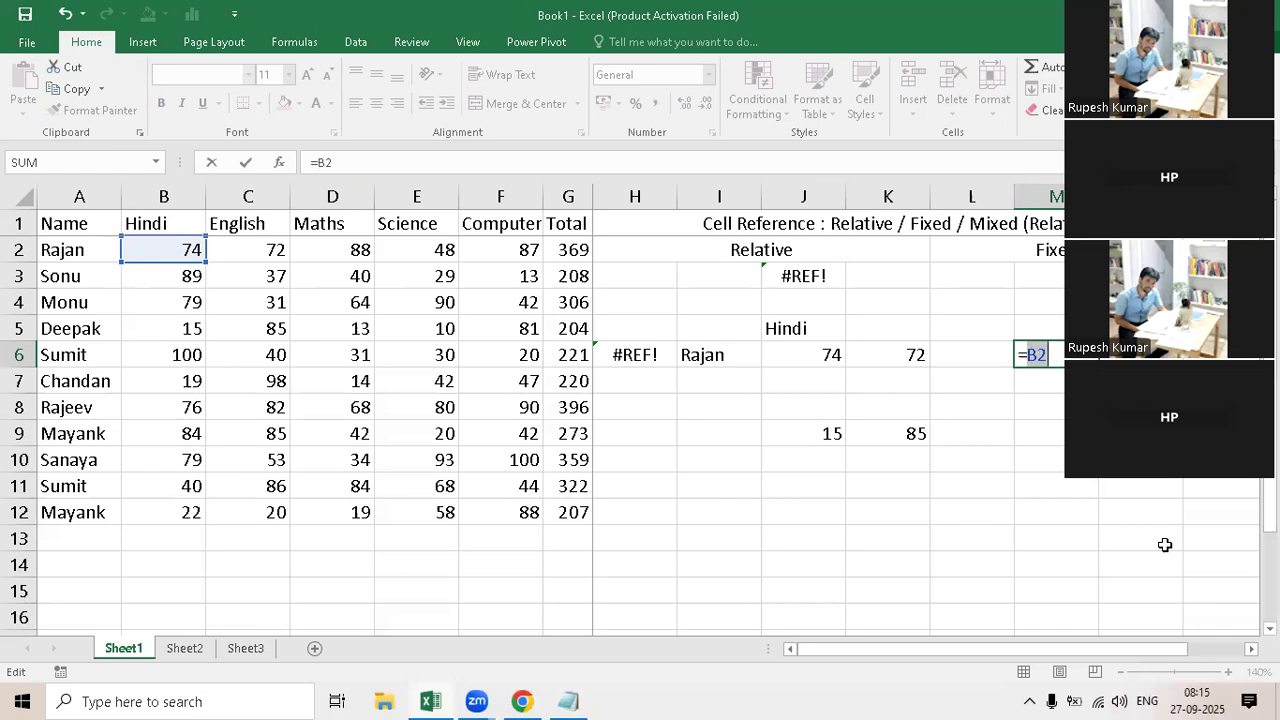
key(F4)
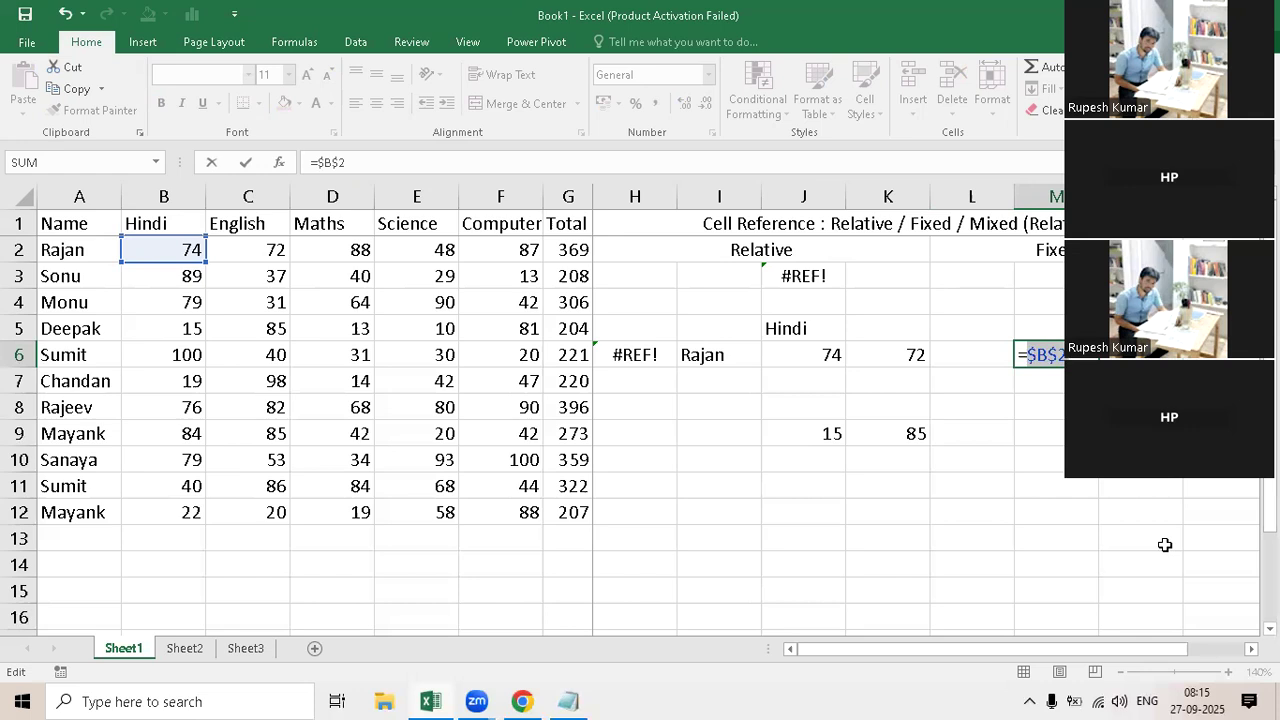
key(Return)
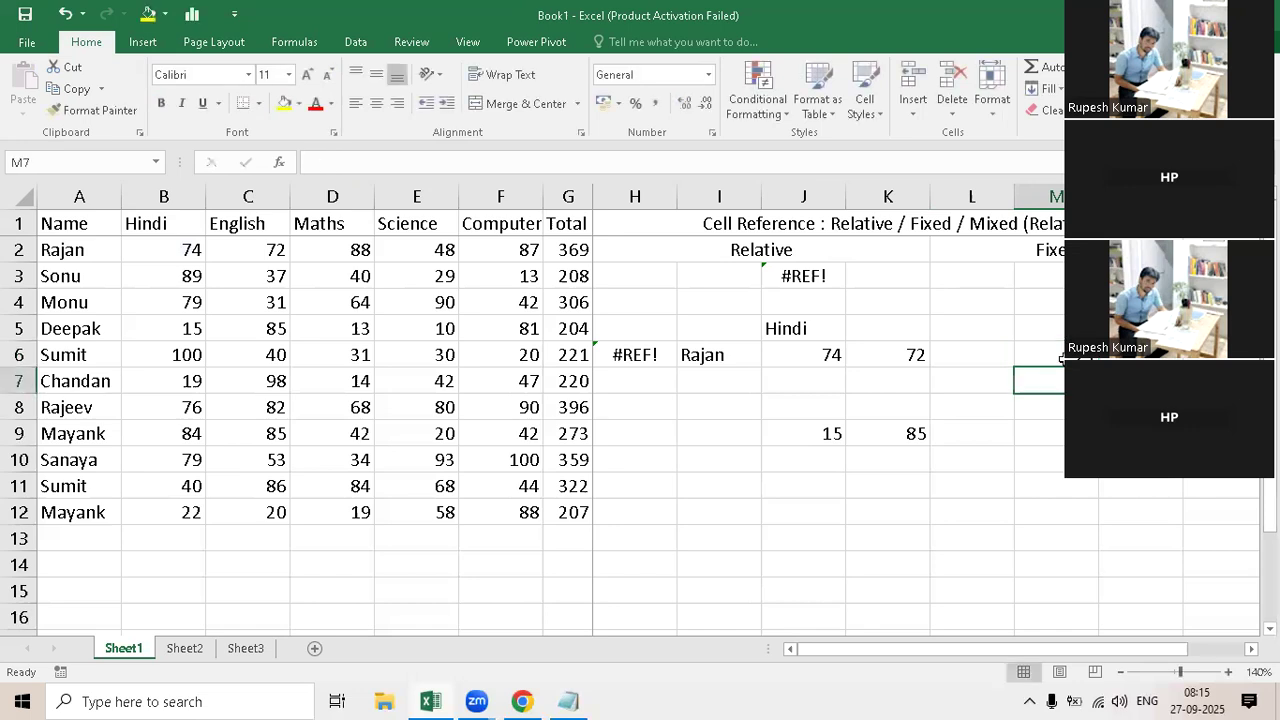
Step: Copy the fixed-reference formula from M6 and paste it into M3
key(Up)
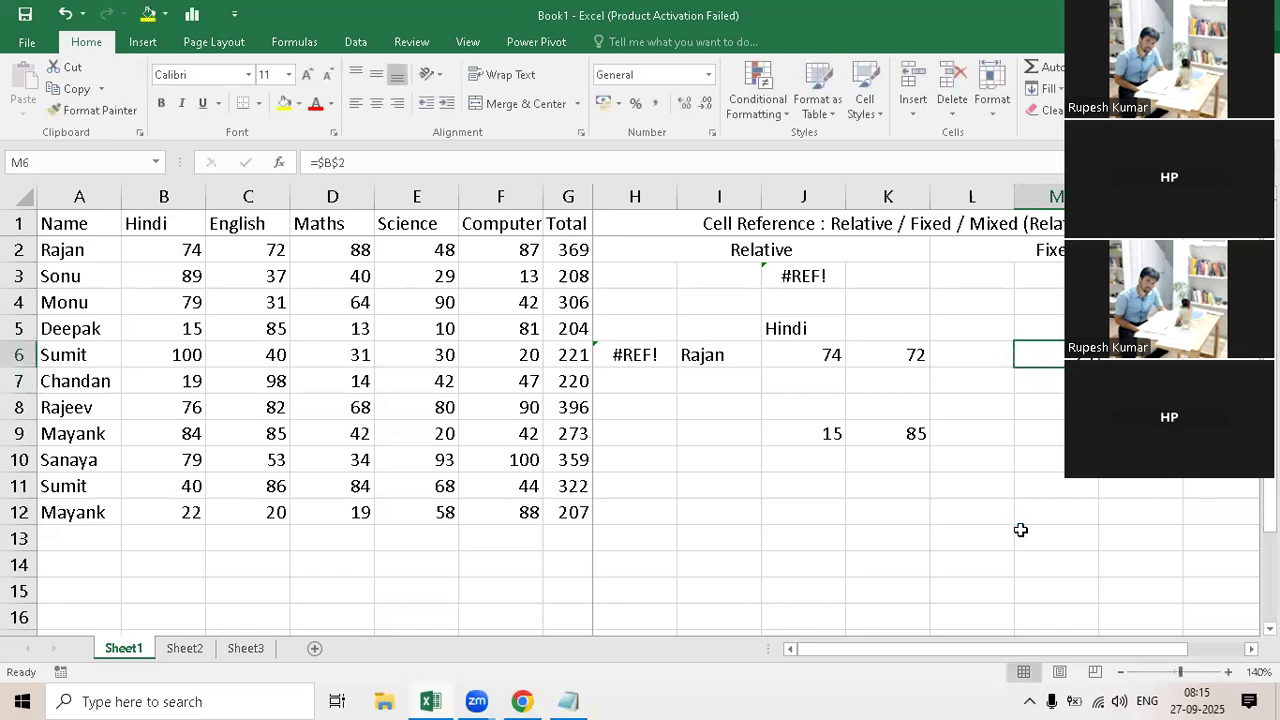
key(ctrl+c)
click(1040, 334)
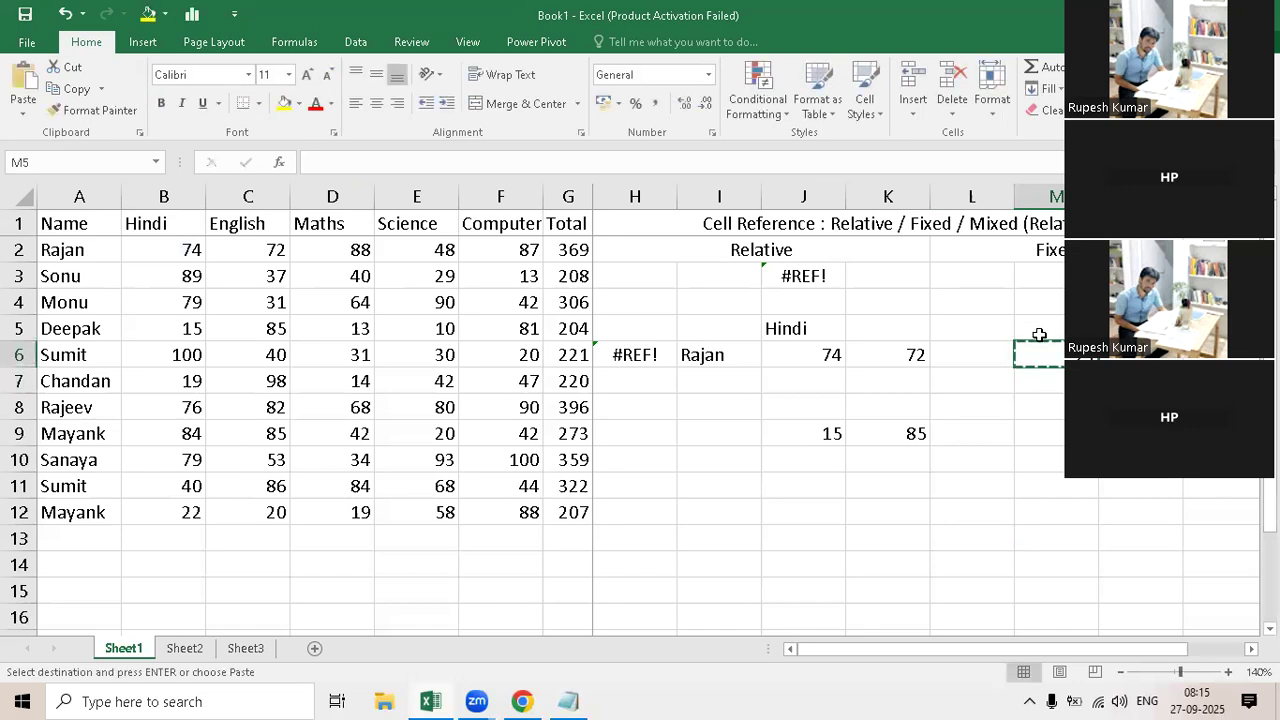
key(Up)
key(Up)
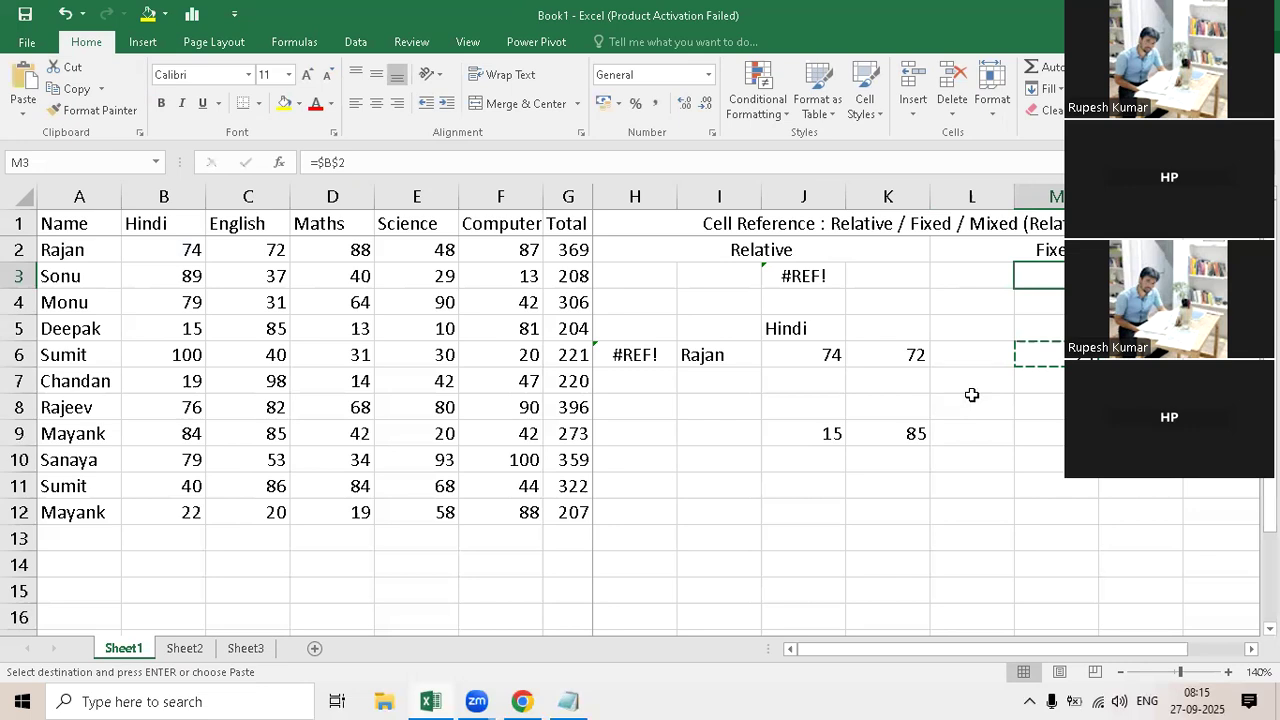
Step: Paste the copied fixed-reference formula into cell L6
key(Down)
key(Down)
key(Down)
key(Left)
key(Left)
key(Right)
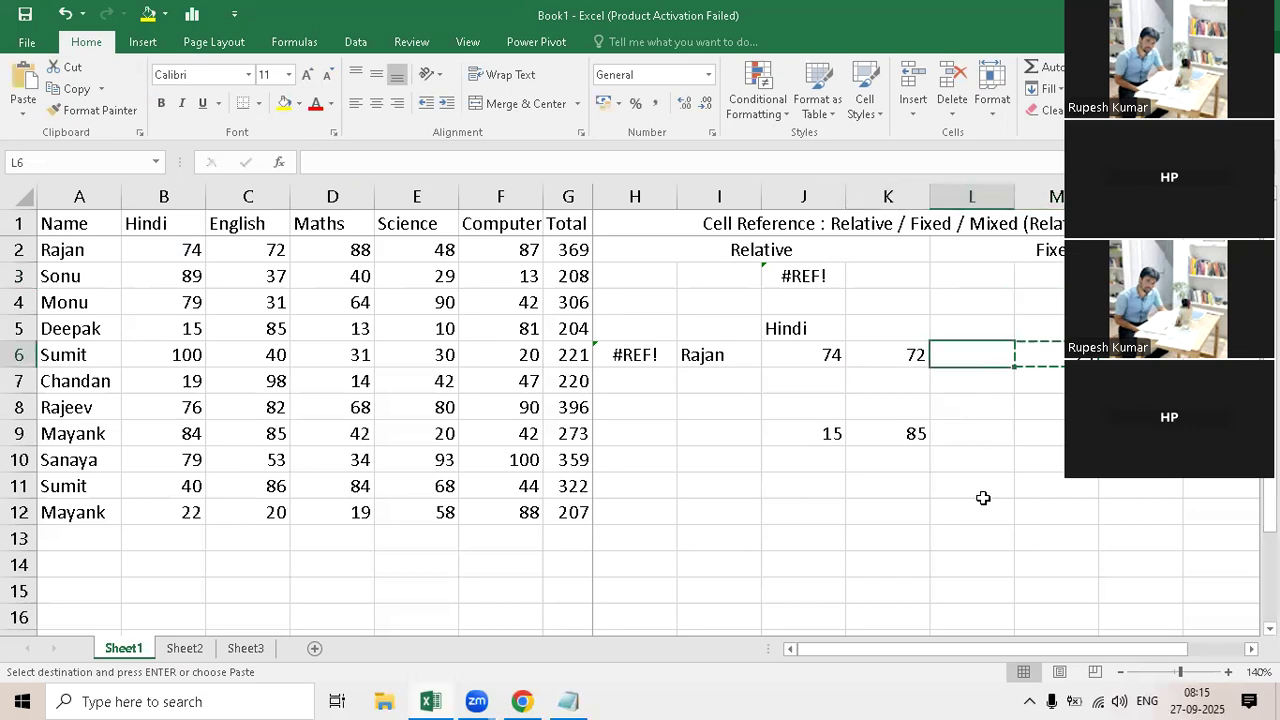
key(ctrl+v)
Step: Paste the copied fixed-reference formula into cell M9
key(Right)
key(Down)
key(Down)
key(Down)
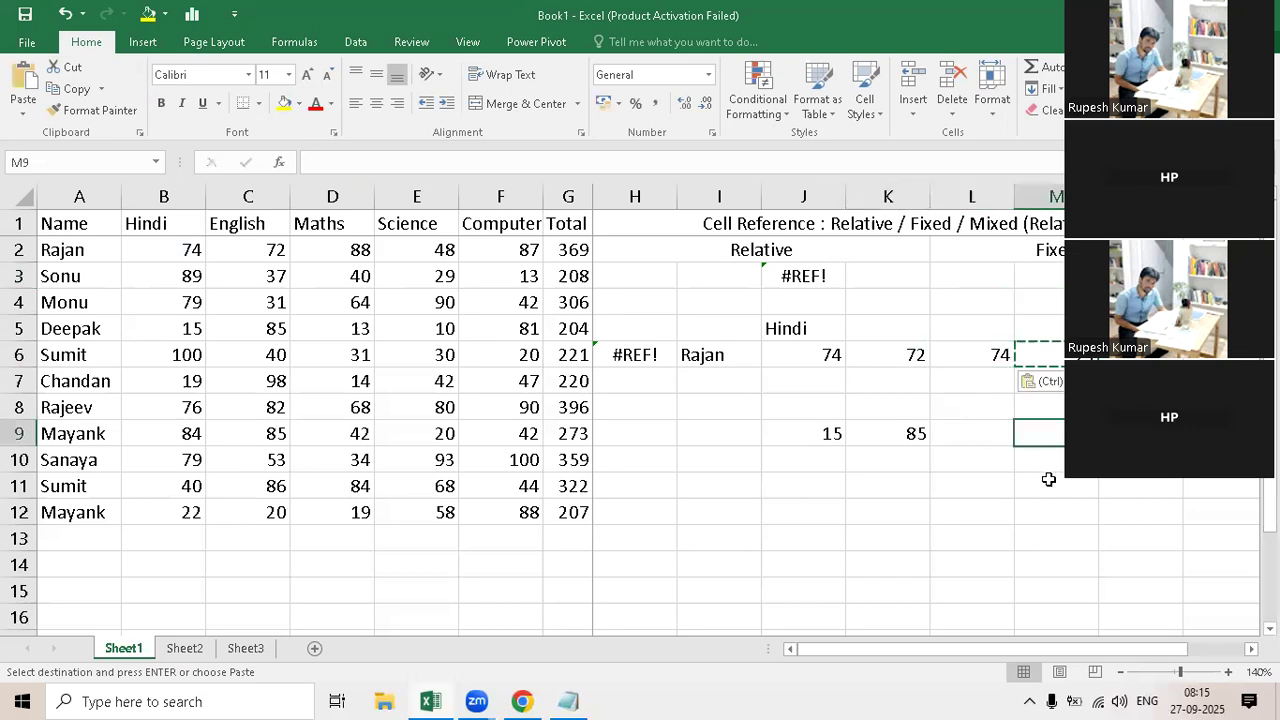
key(ctrl+v)
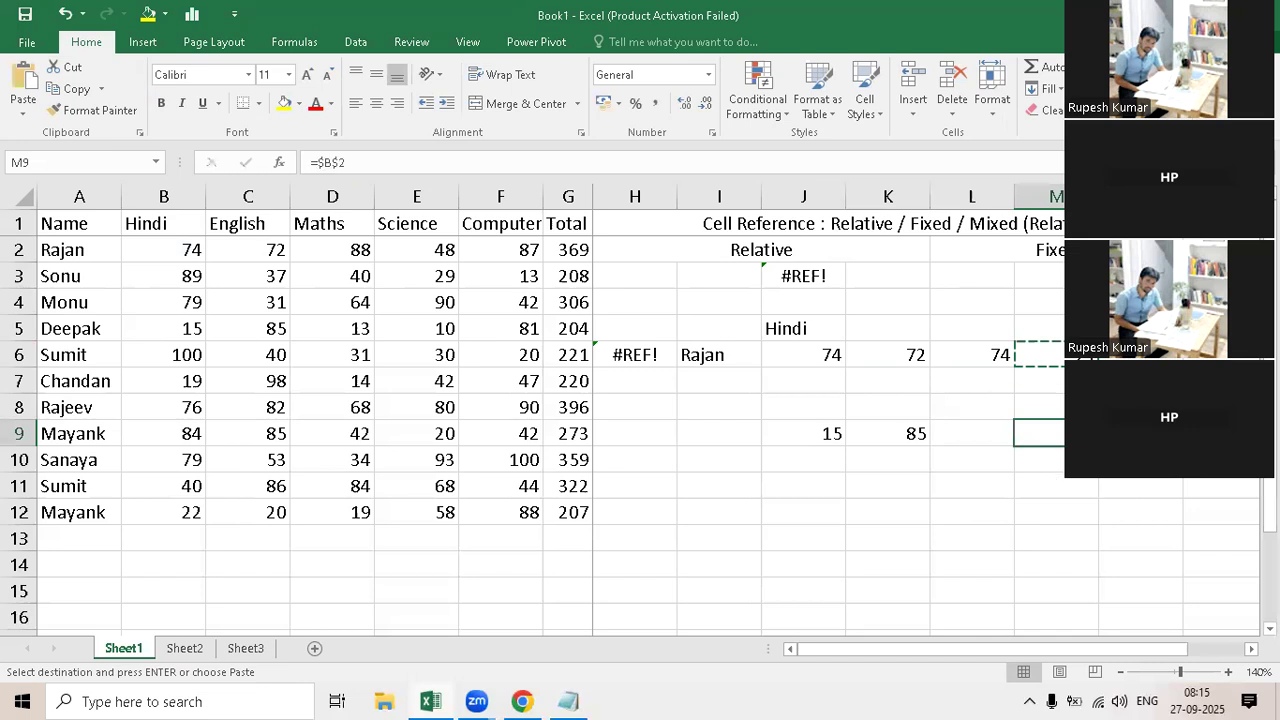
Step: Paste the copied fixed-reference formula into cell N6
key(Up)
key(Up)
key(Up)
key(Right)
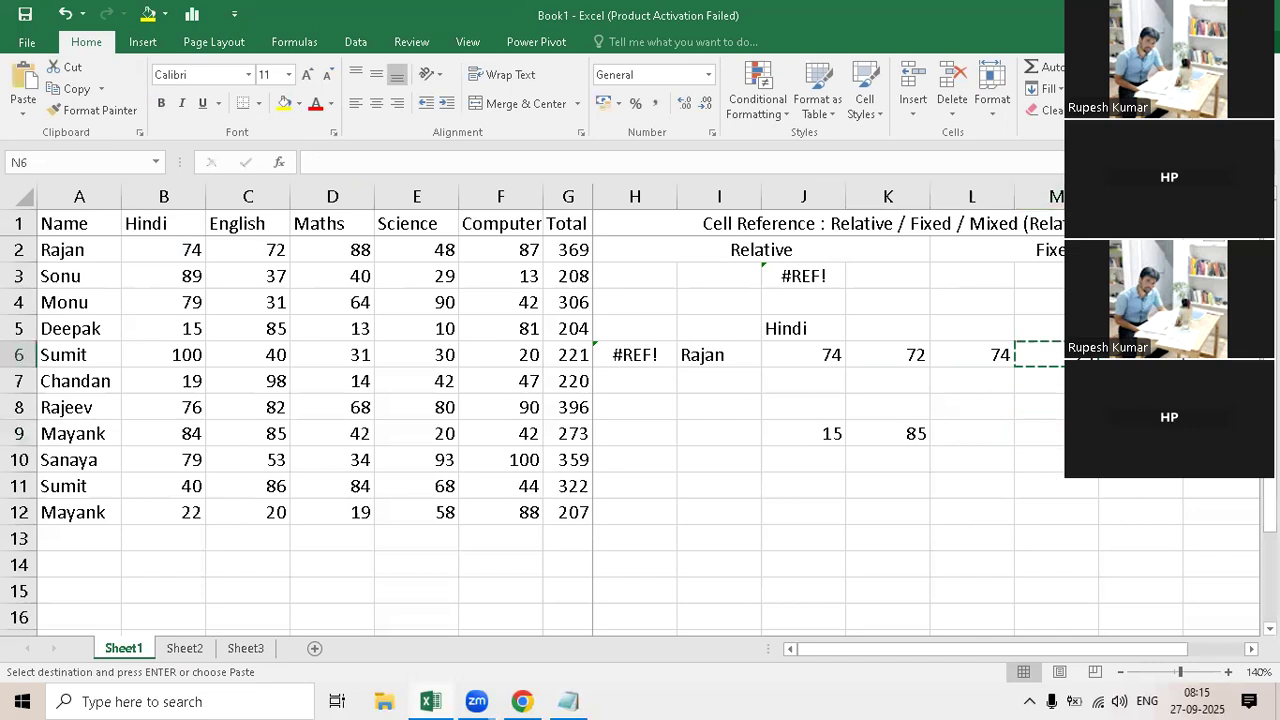
key(ctrl+v)
Step: Set the first student's Hindi mark in B2 to 75 and inspect the formulas in J6 and M6
click(168, 261)
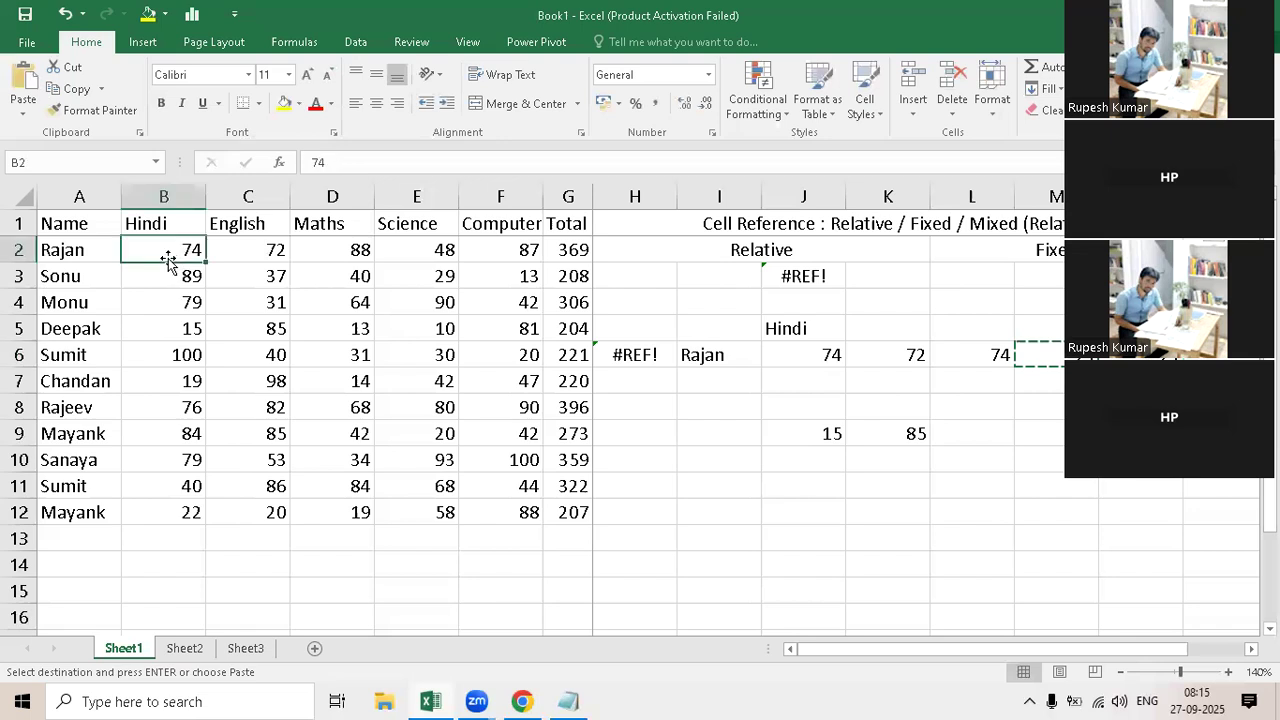
text(75)
key(Return)
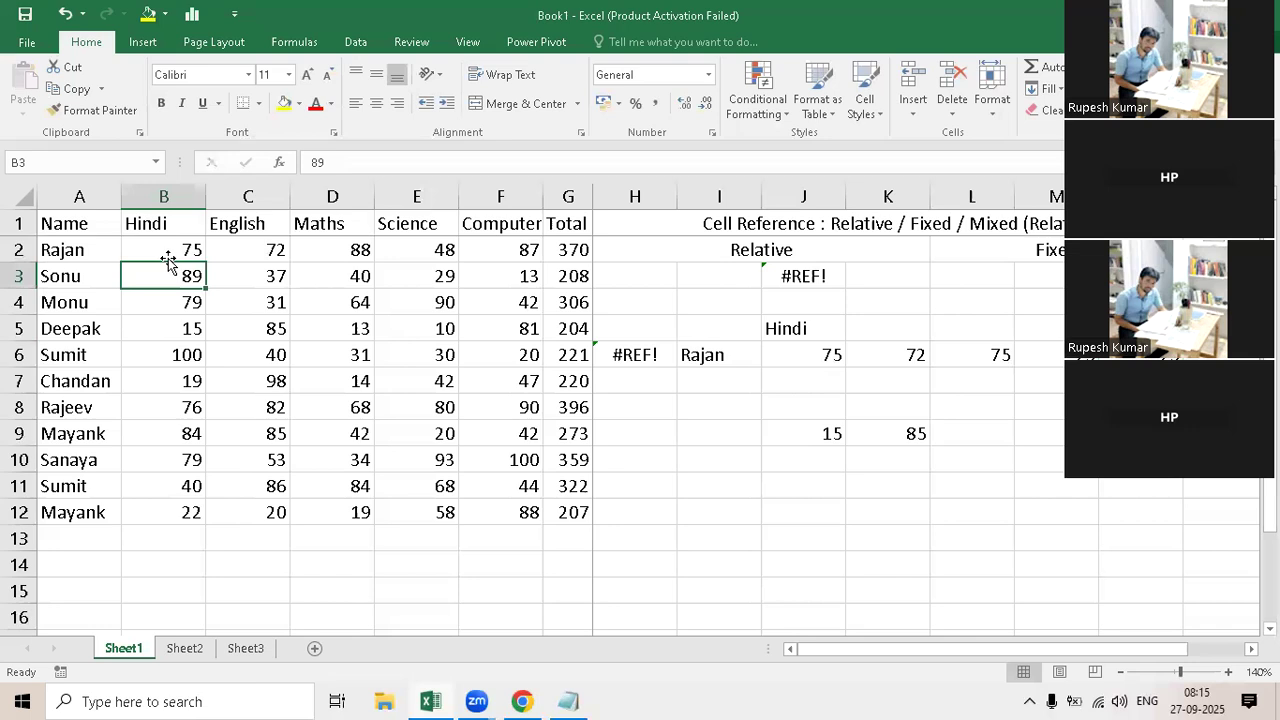
click(806, 355)
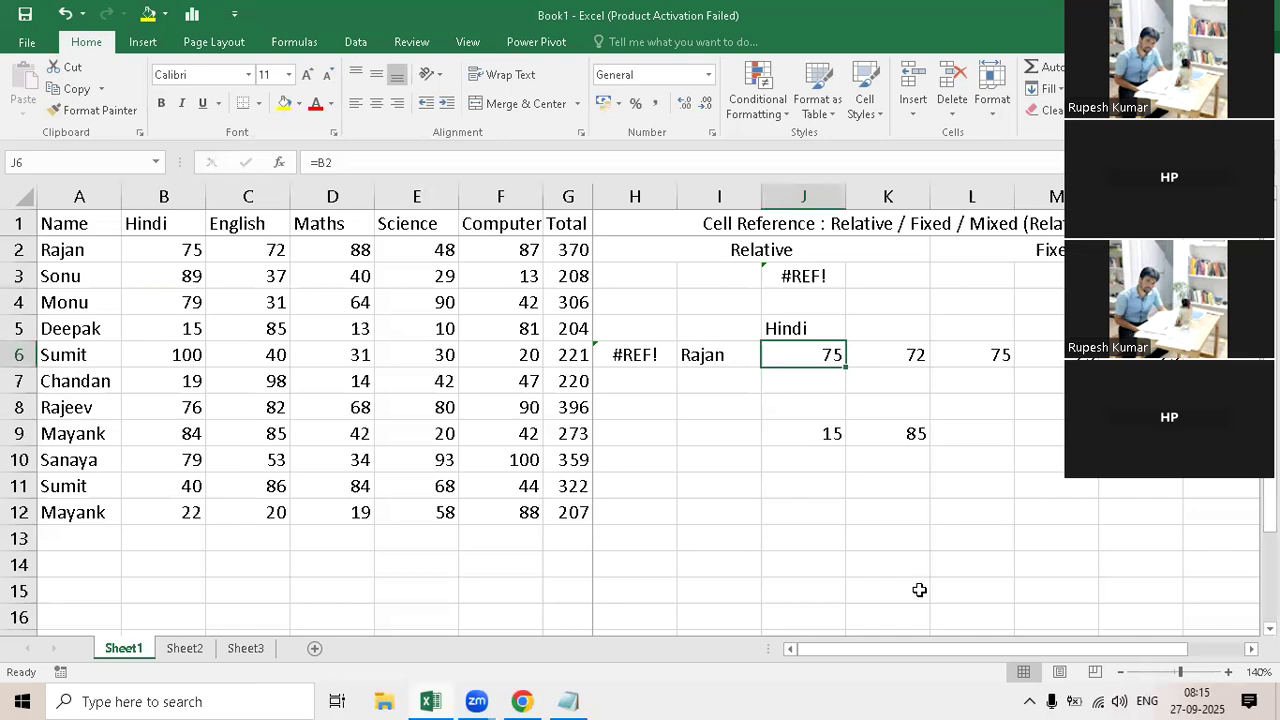
click(1058, 355)
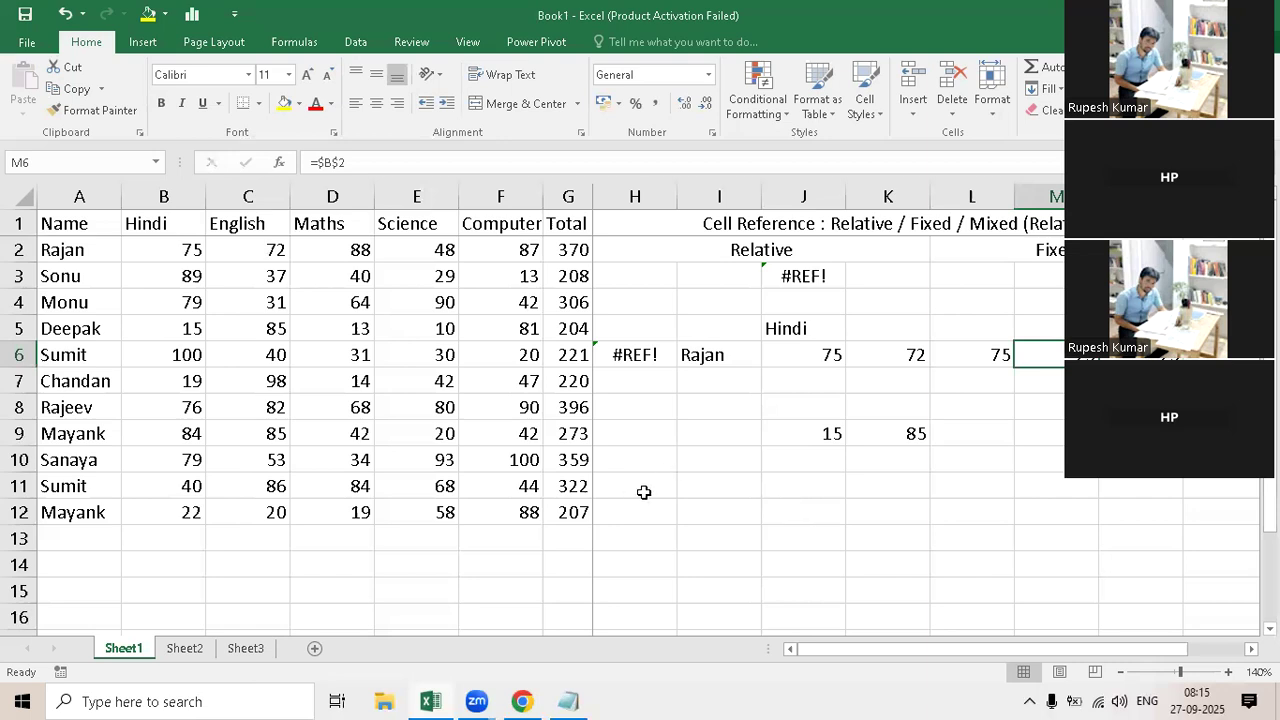
Step: Merge and center cells H10:N10 and enter the heading "Mixed Cell Reference"
drag(644, 492, 1172, 483)
drag(635, 459, 1141, 461)
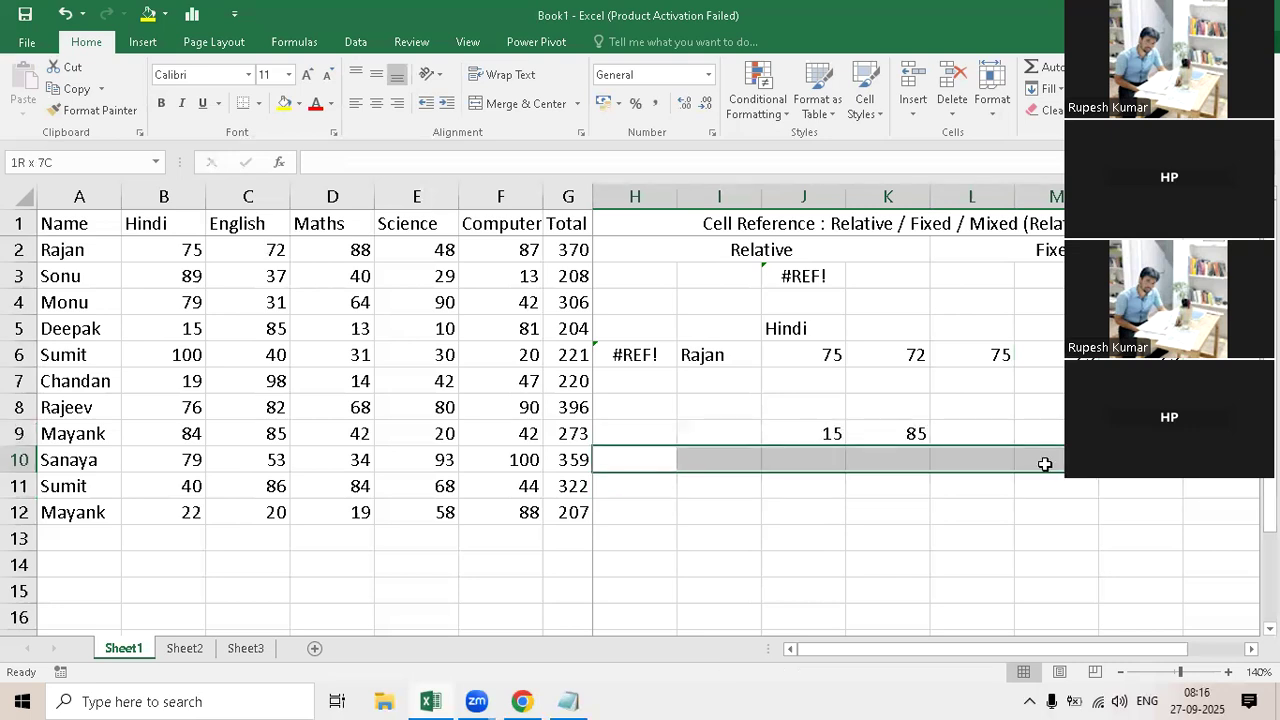
click(522, 98)
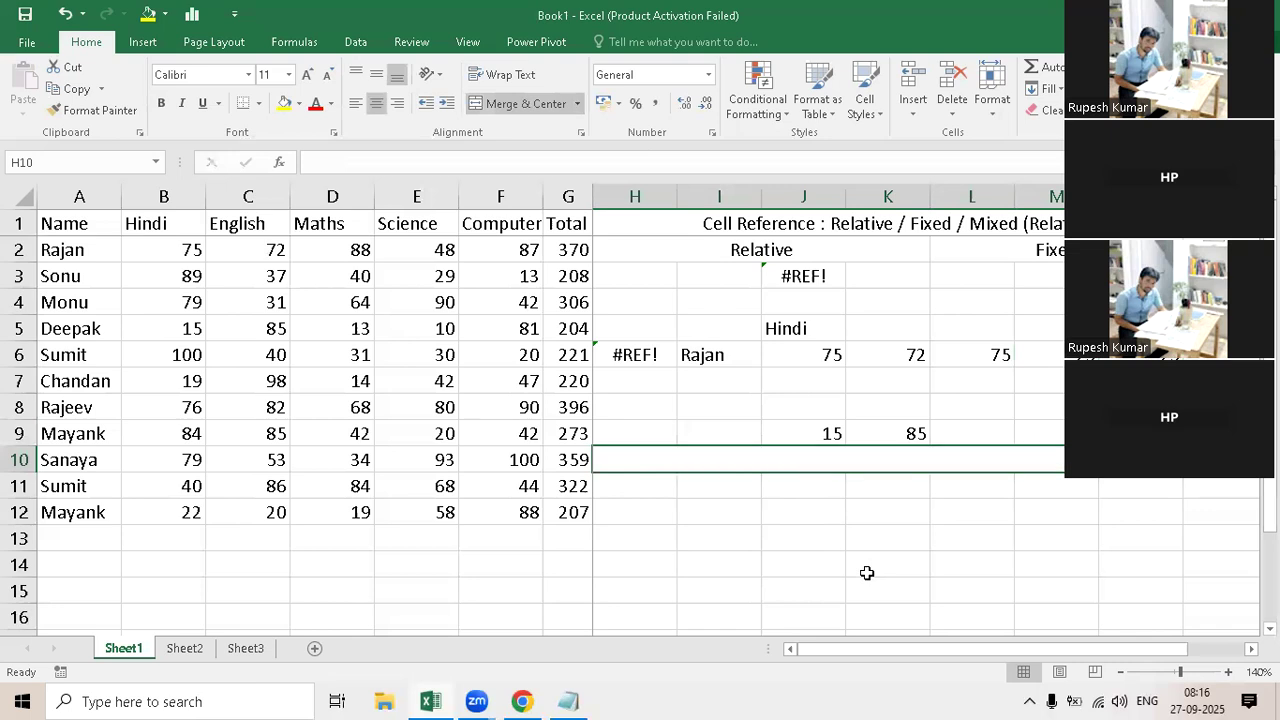
text(Mixed C)
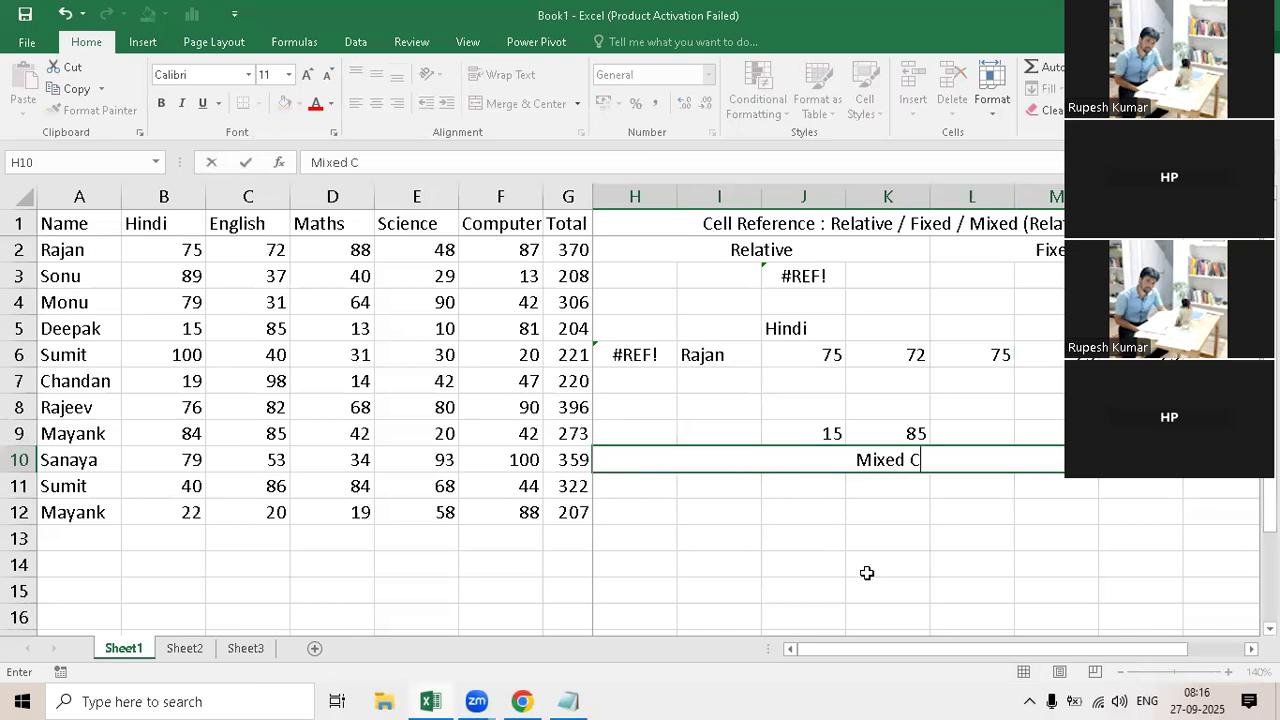
text(ell Refere)
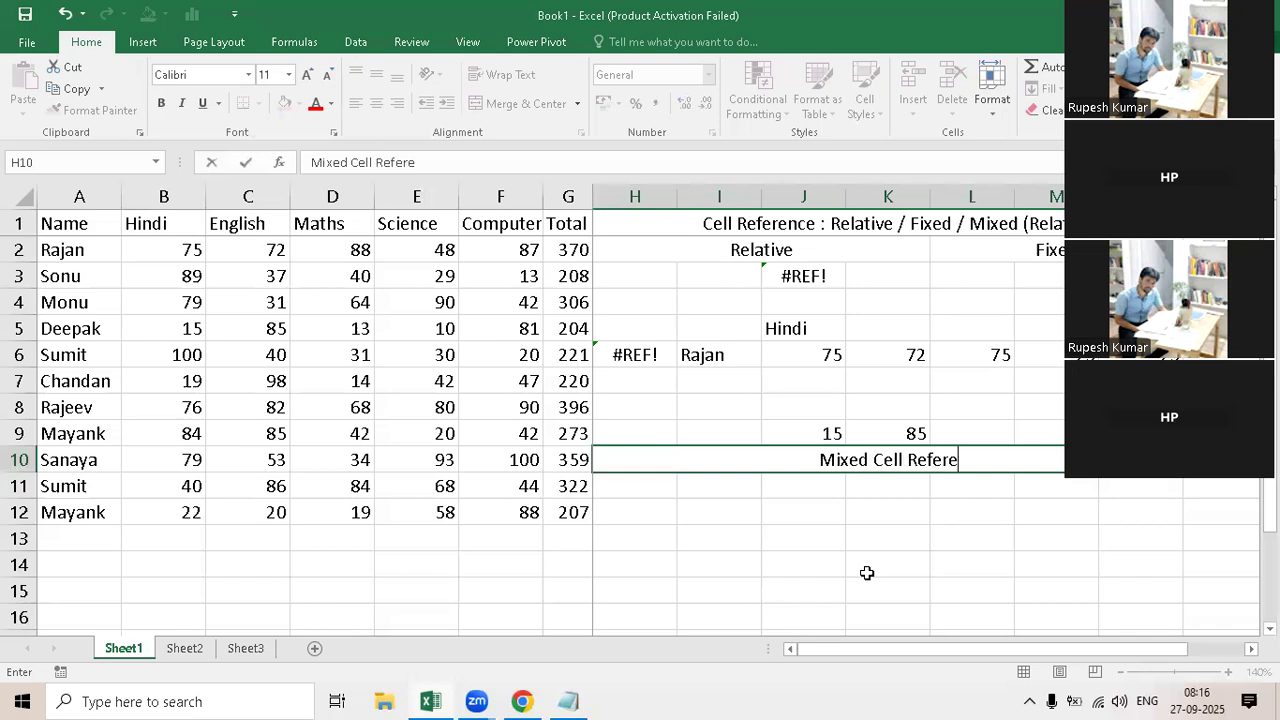
text(nce)
key(Return)
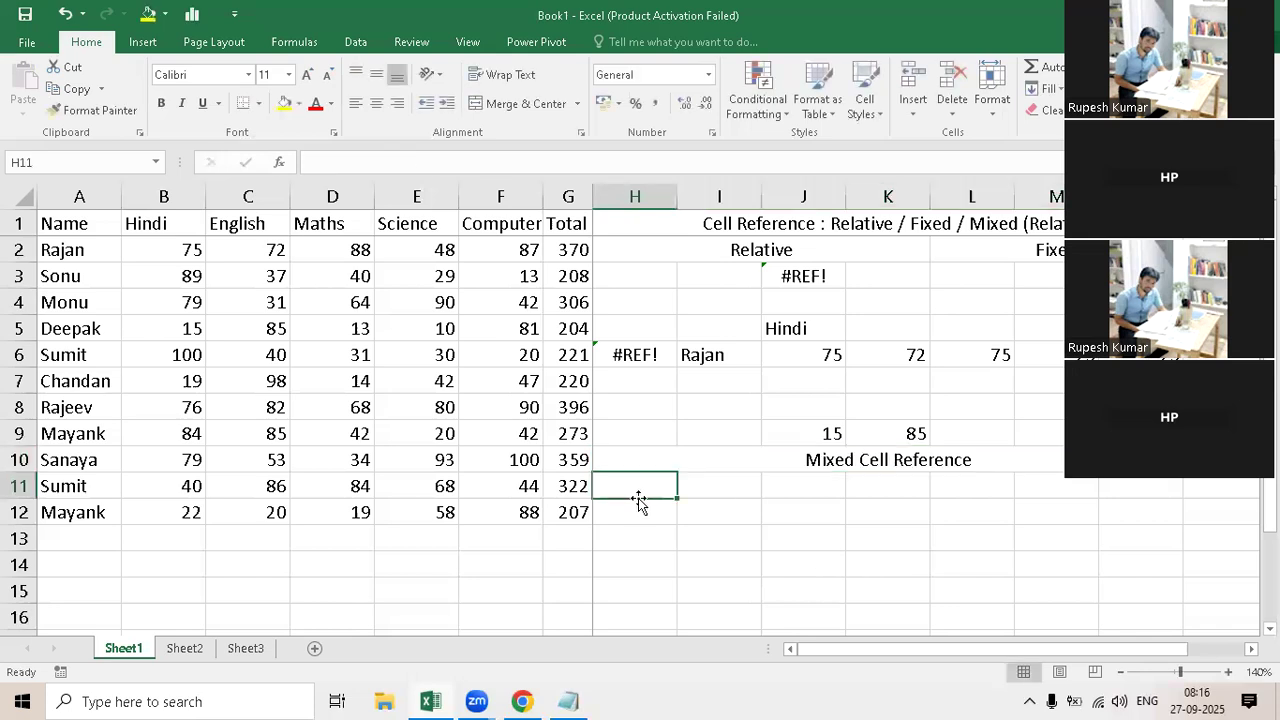
Step: Merge and center cells H11:K11 below the mixed heading and enter "Row Fixed"
drag(670, 488, 843, 483)
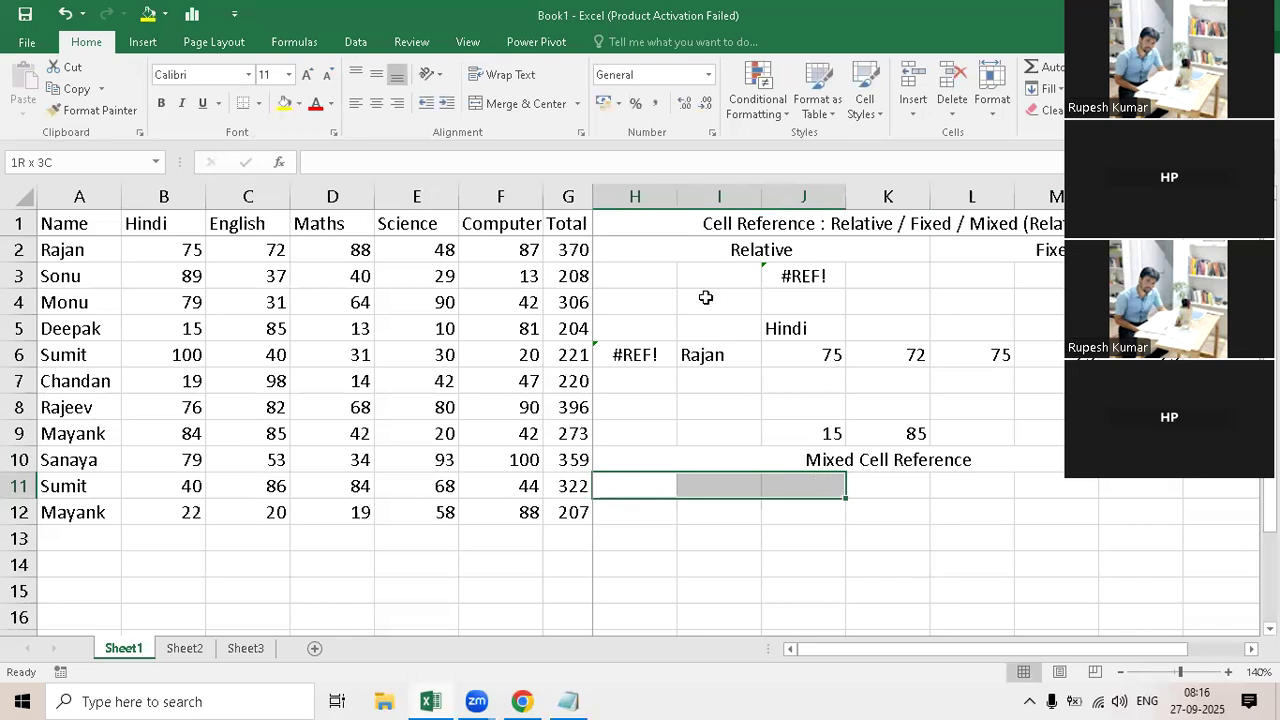
key(shift+Right)
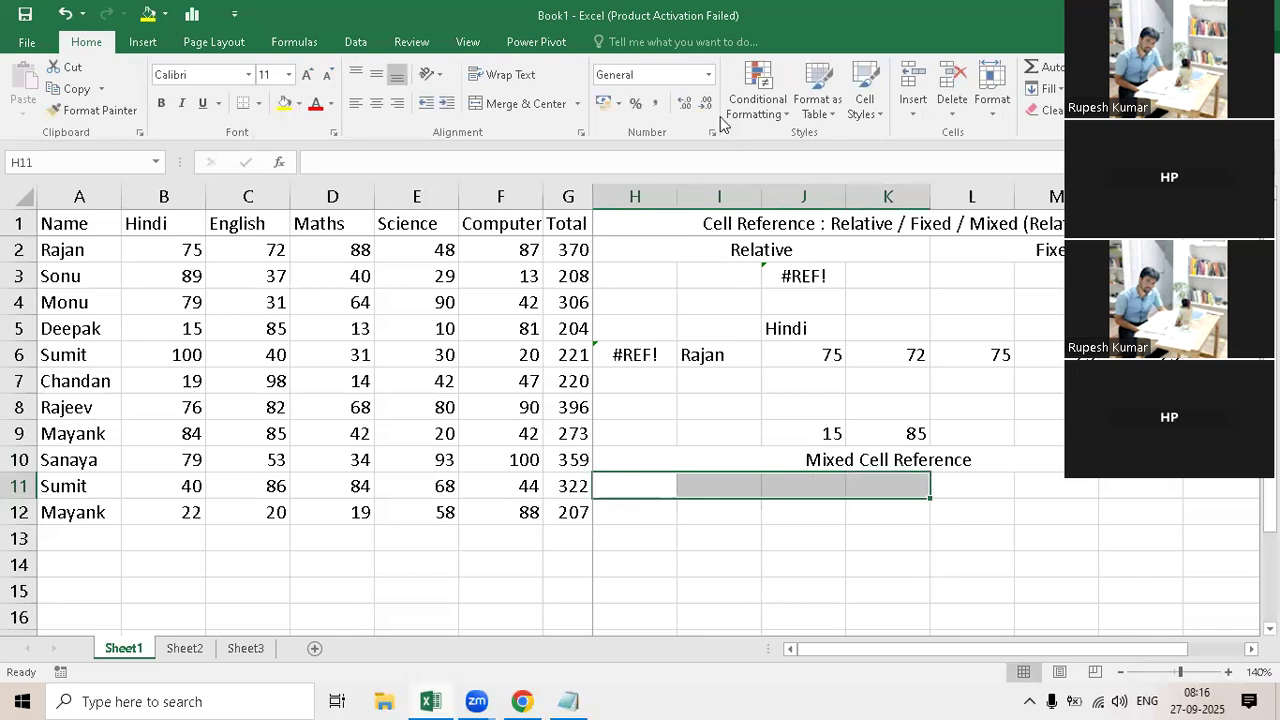
click(548, 106)
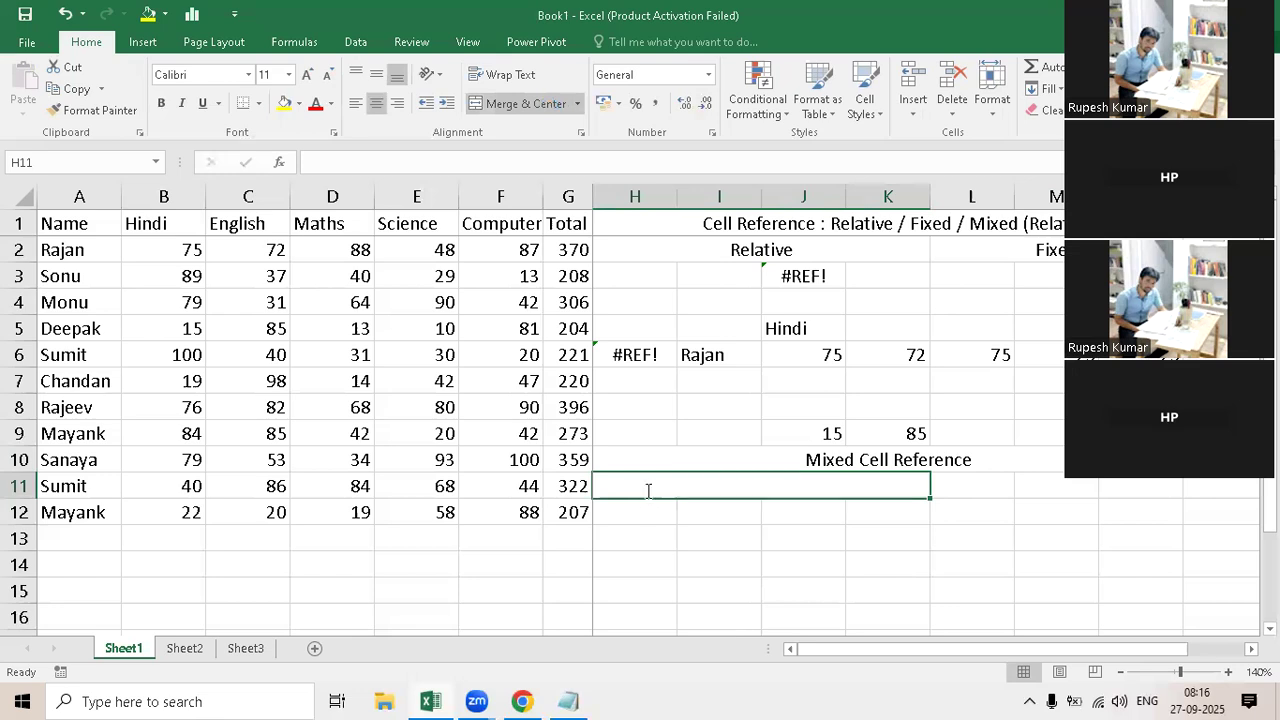
key(F2)
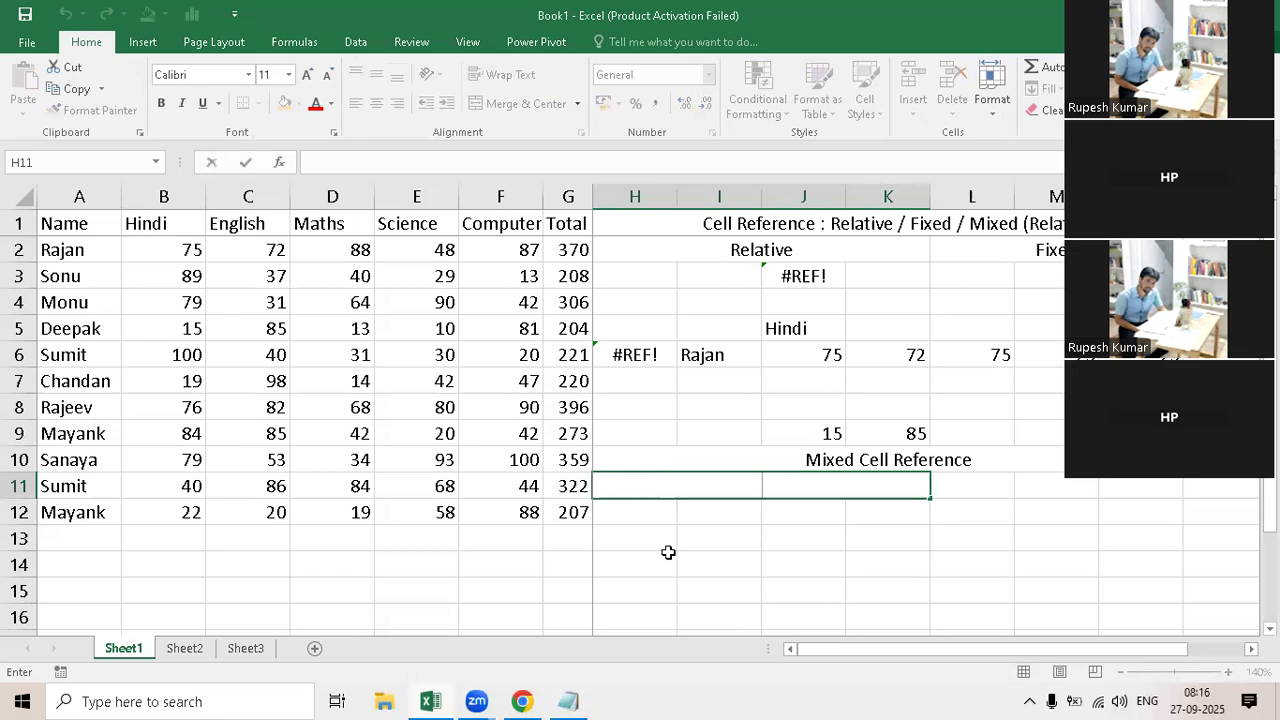
text(Row Fix)
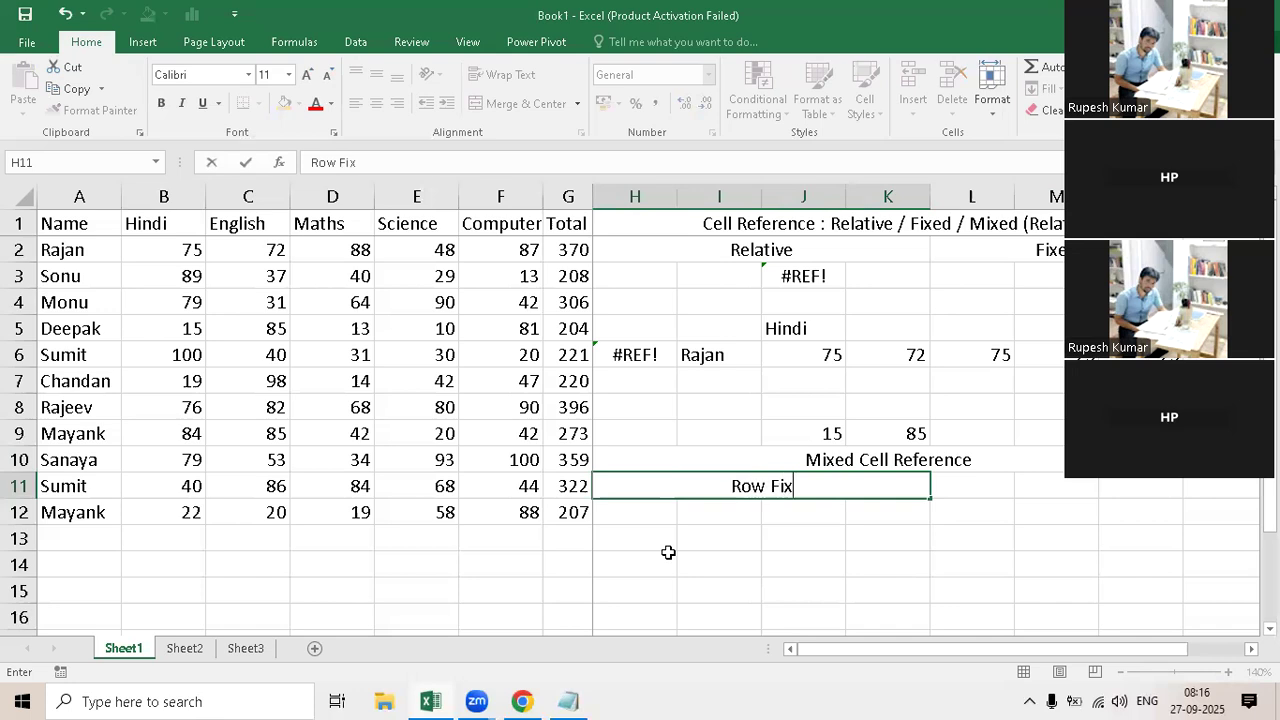
text(ed)
key(Tab)
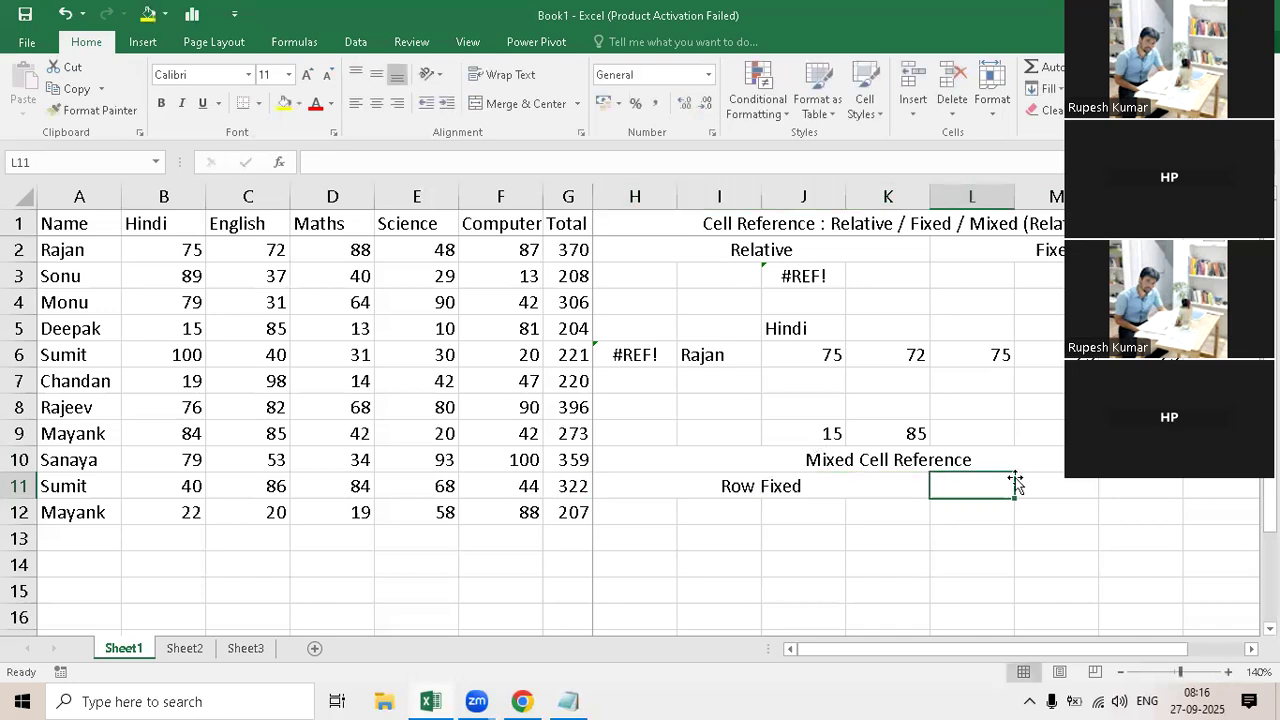
Step: Merge and center cells L11:O11 and enter the subheading "Column Fixed"
drag(1007, 488, 1196, 486)
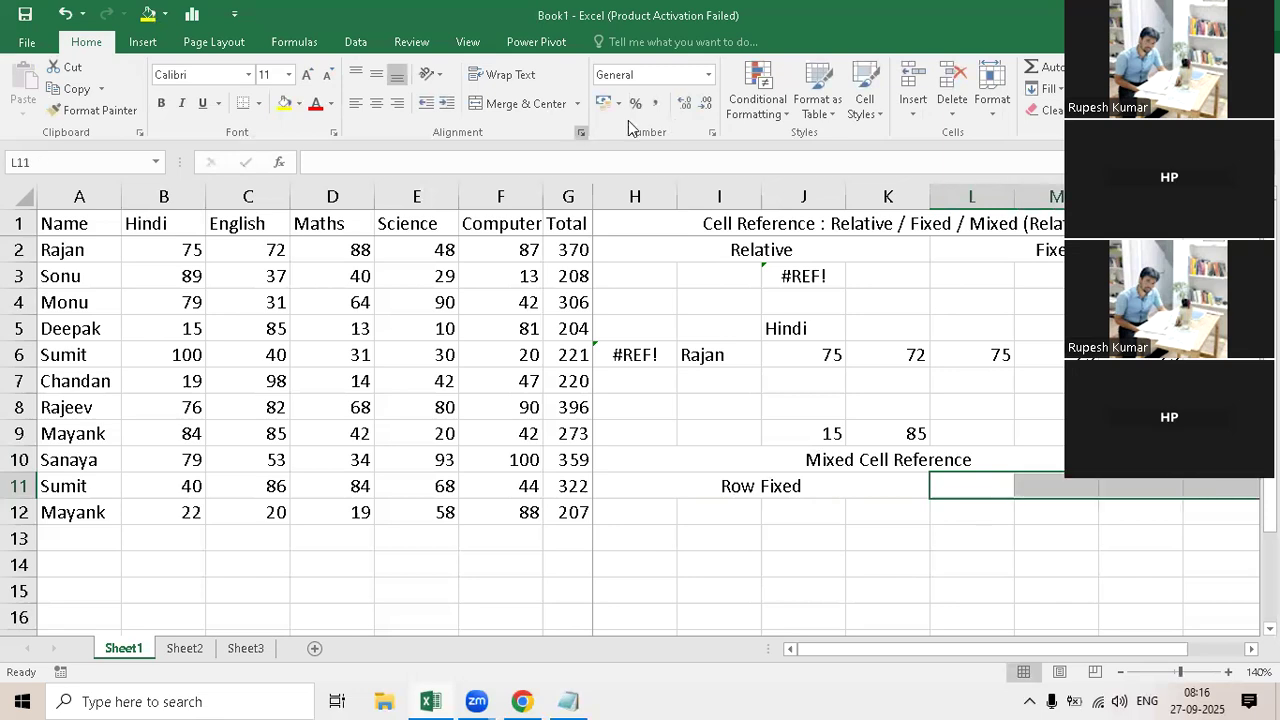
click(504, 103)
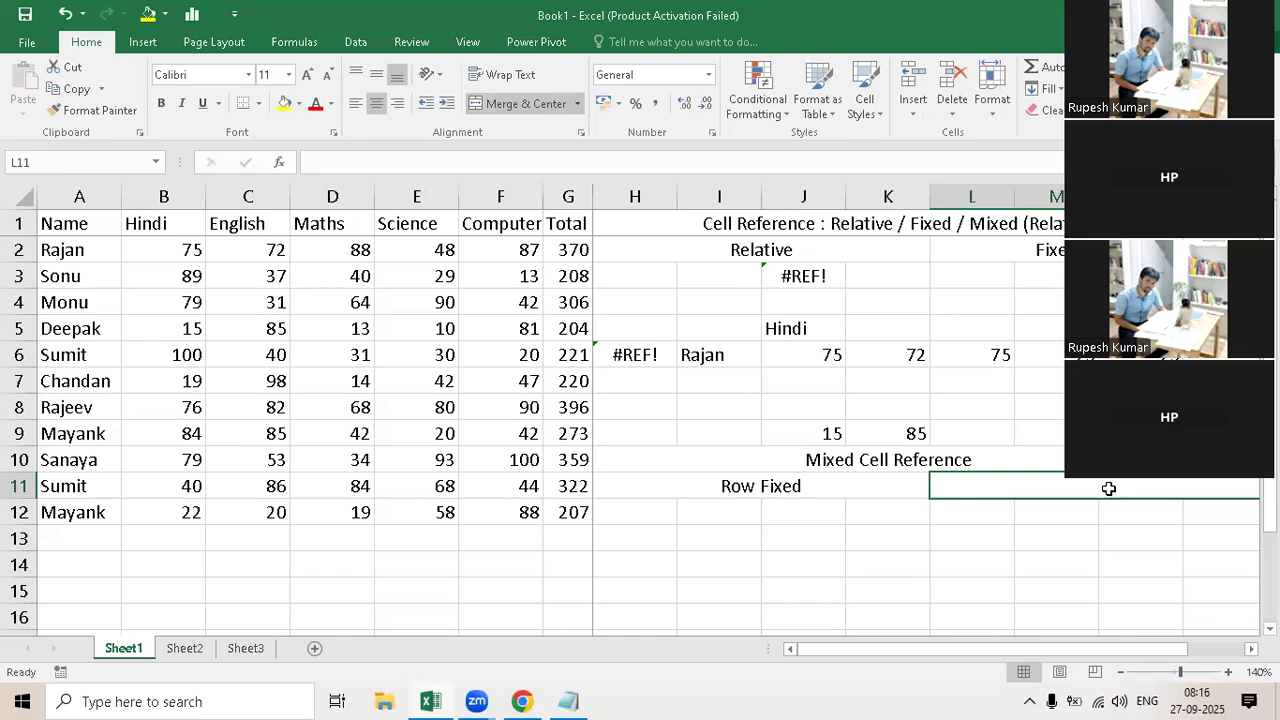
key(F2)
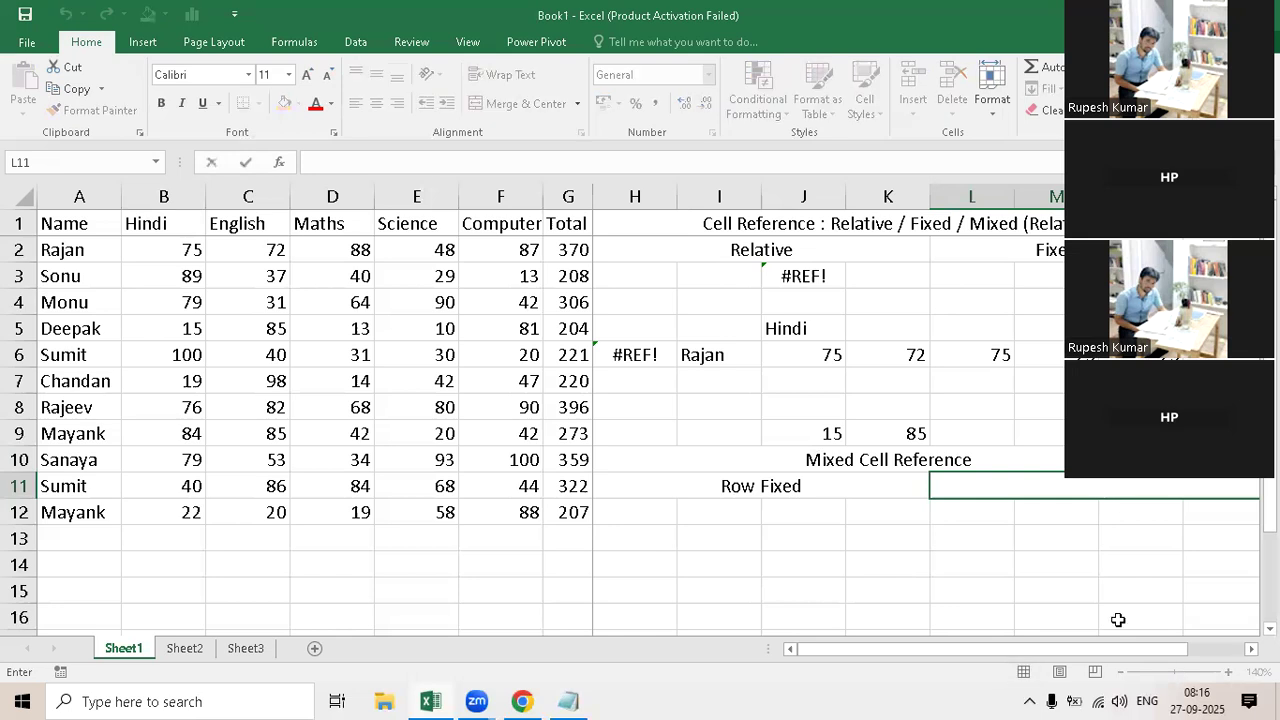
text(Column Fixed)
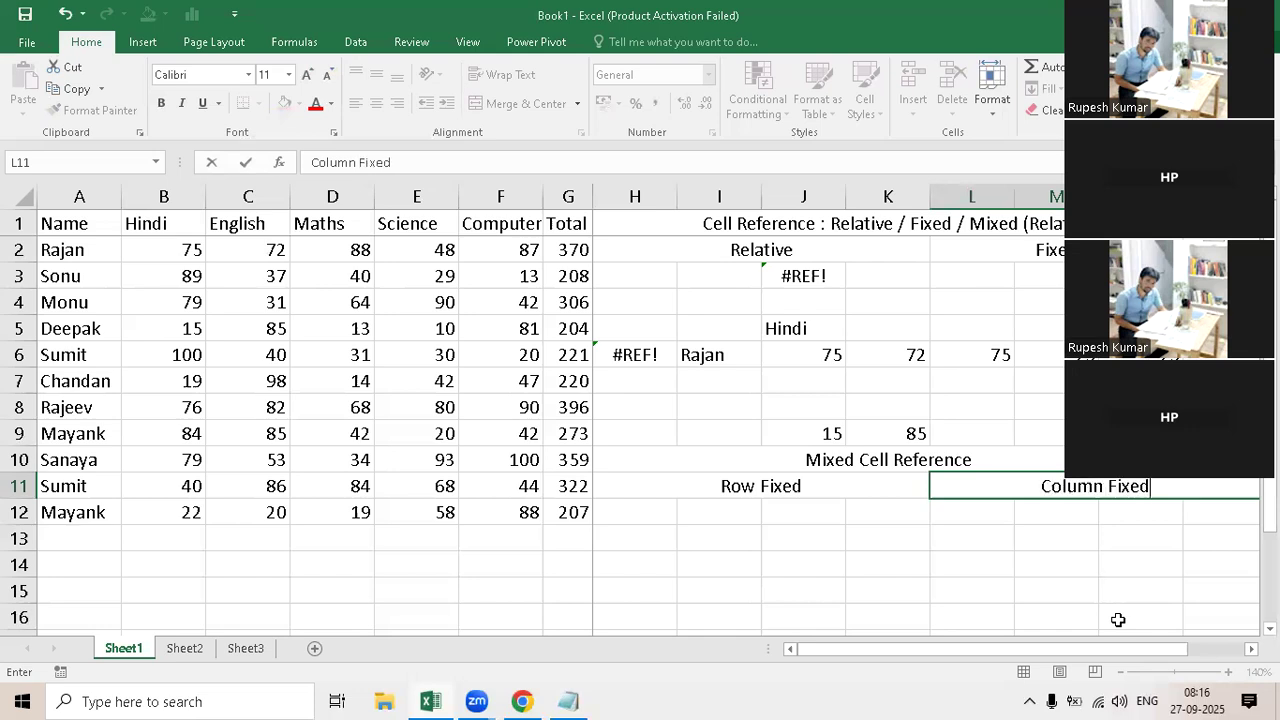
click(728, 556)
Step: Enter the formula =B2 in cell J14 under the Row Fixed heading
click(803, 565)
text(=)
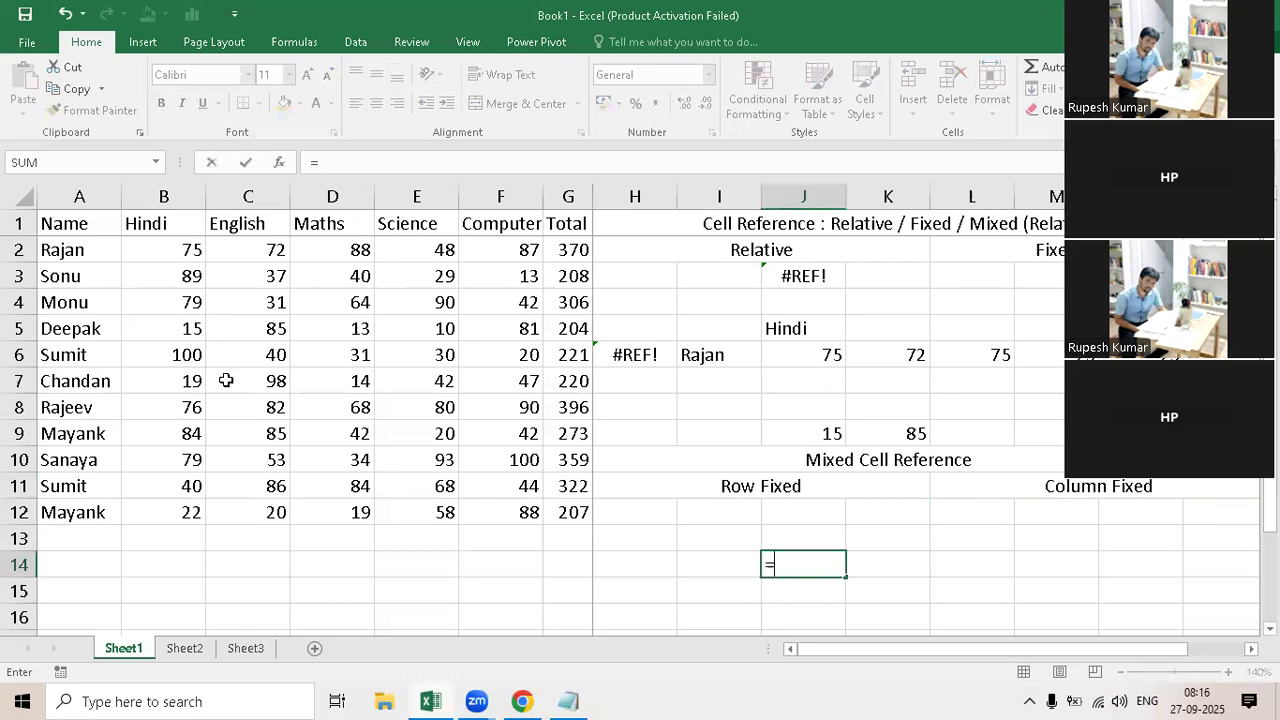
click(164, 250)
key(Return)
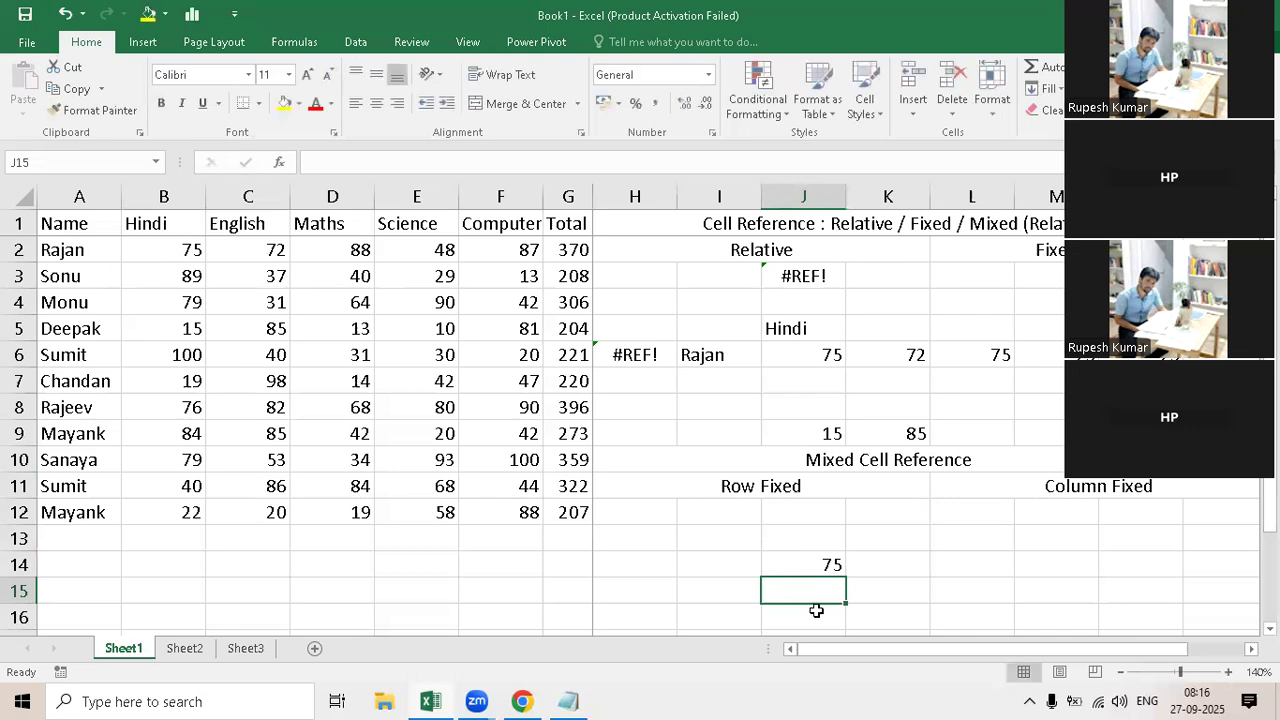
Step: Change the formula in cell J14 to the row-fixed reference =B$2
key(Up)
key(F2)
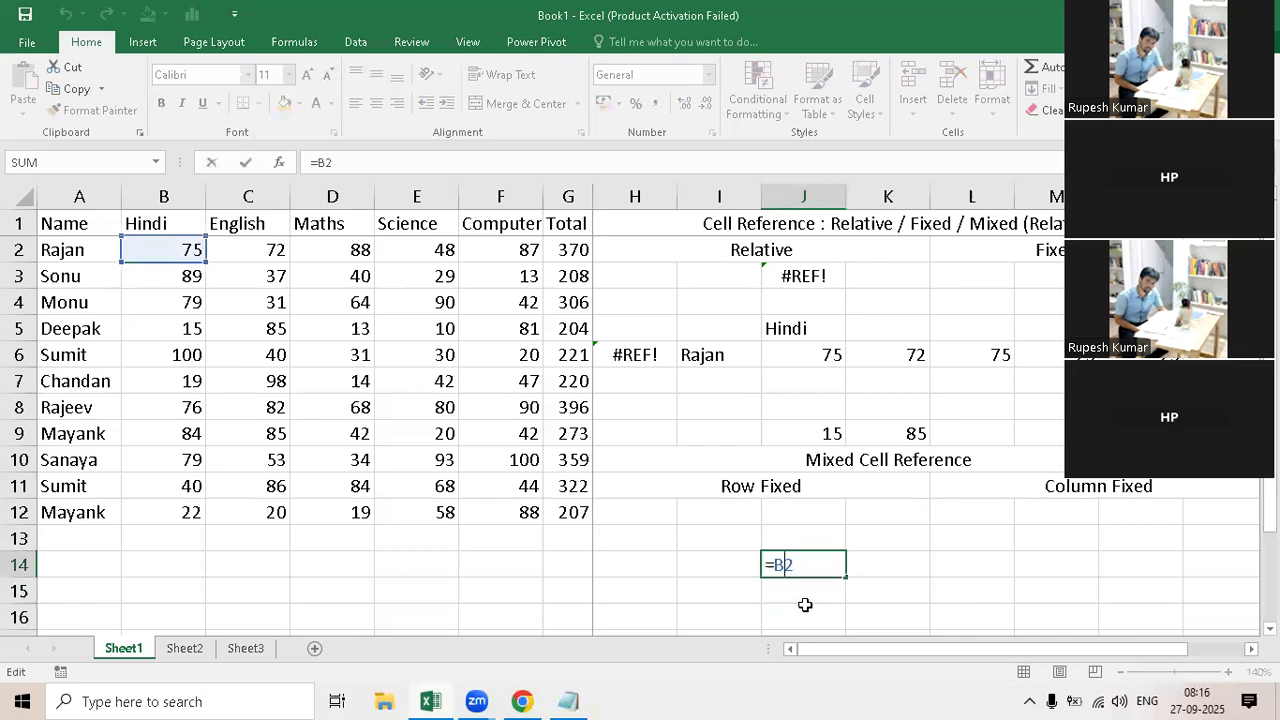
key(F4)
key(F4)
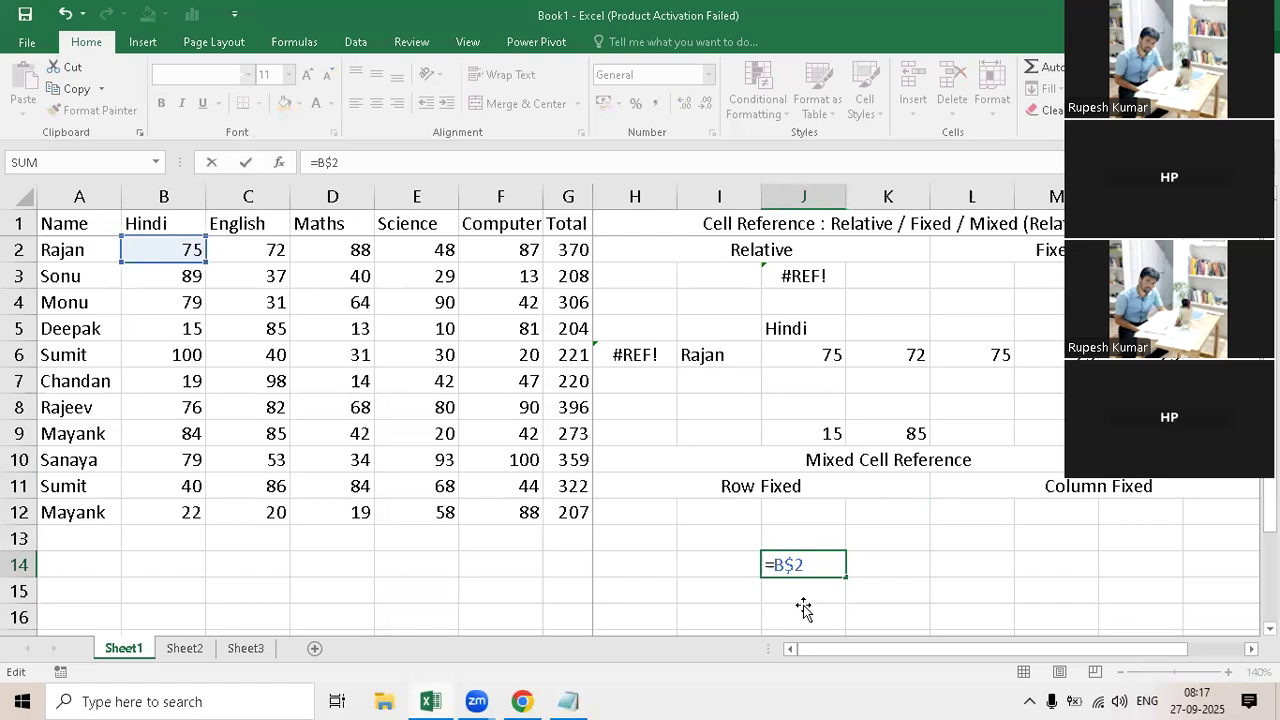
key(Return)
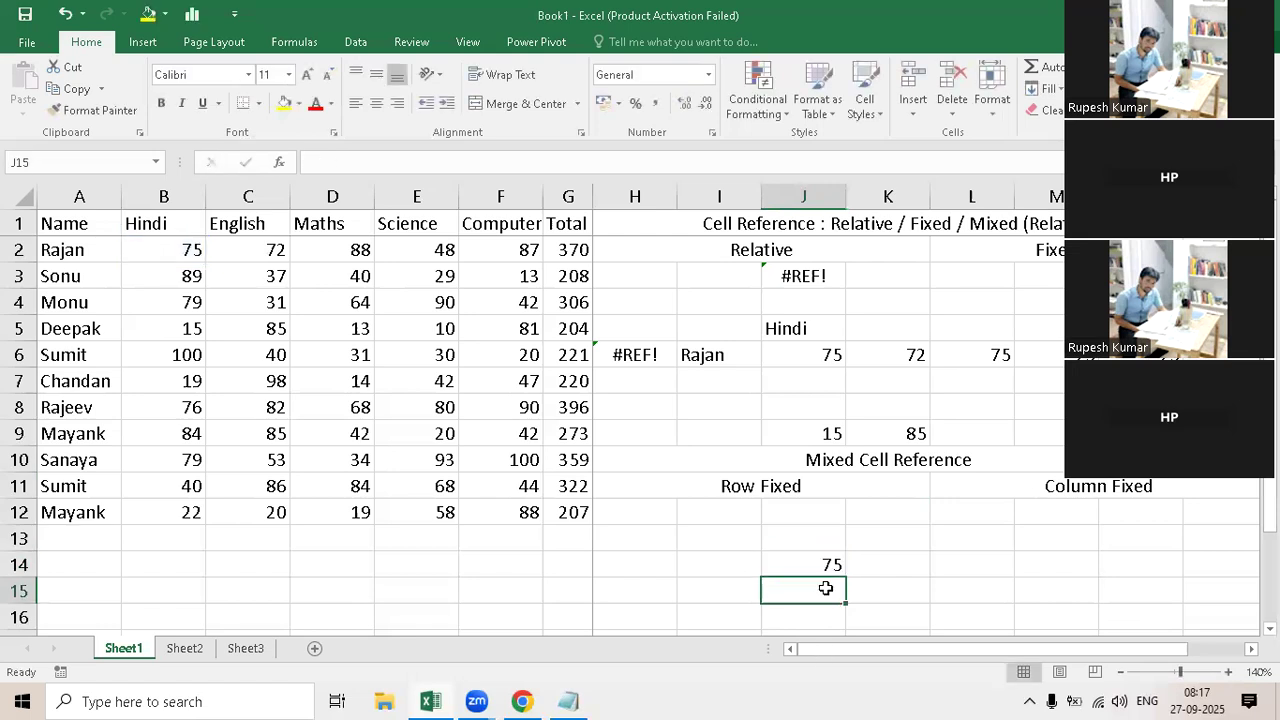
Step: Copy the row-fixed formula from J14 into cells J12 and J16 of the same column
key(Up)
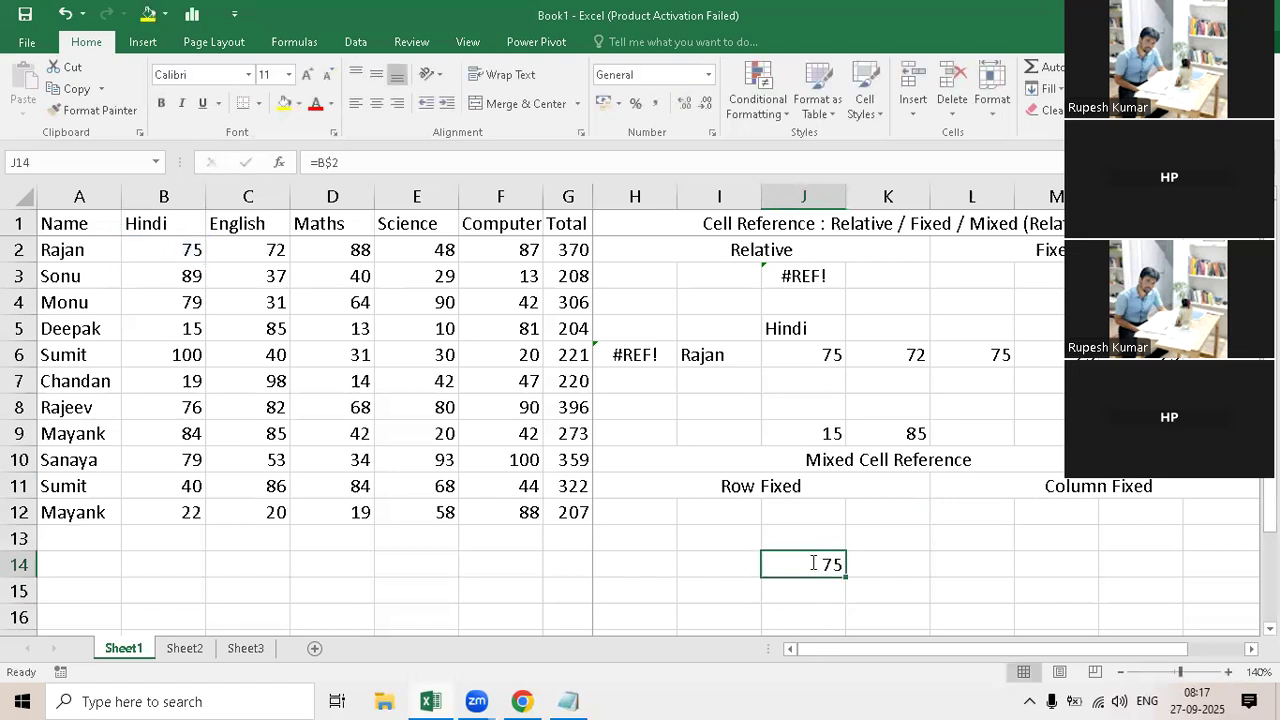
double_click(811, 566)
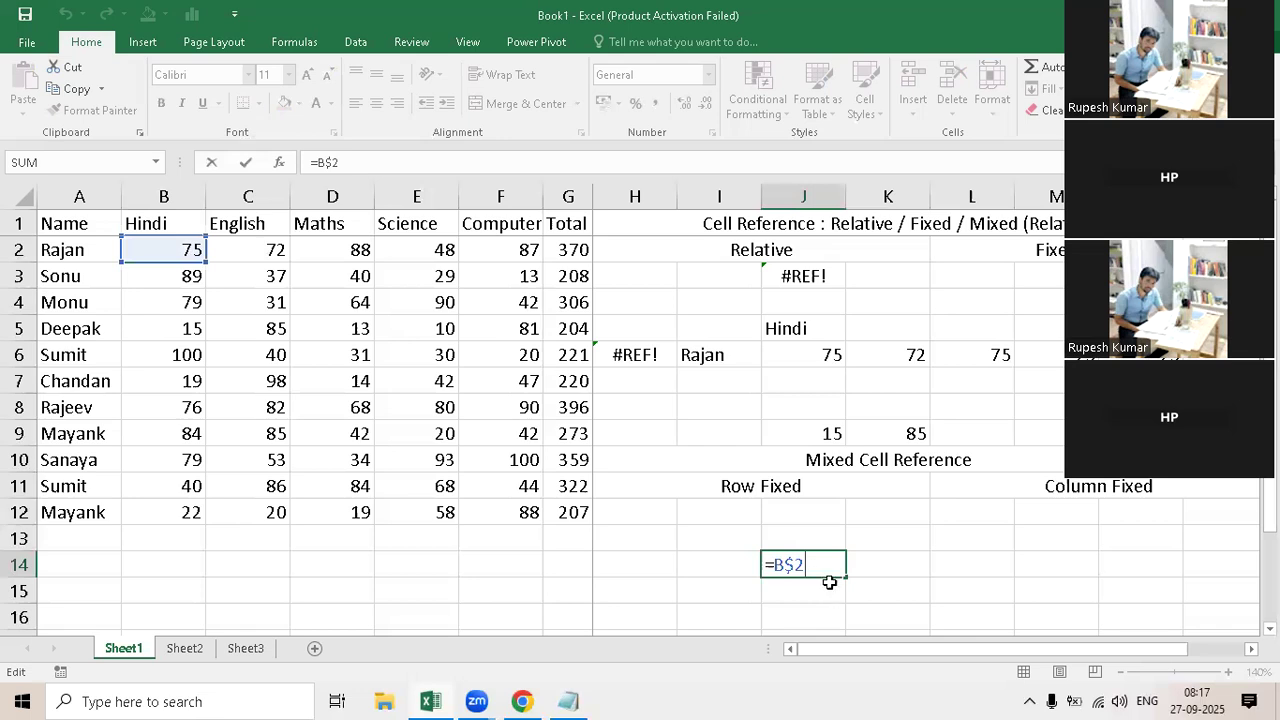
key(Escape)
key(ctrl+c)
key(Up)
key(Up)
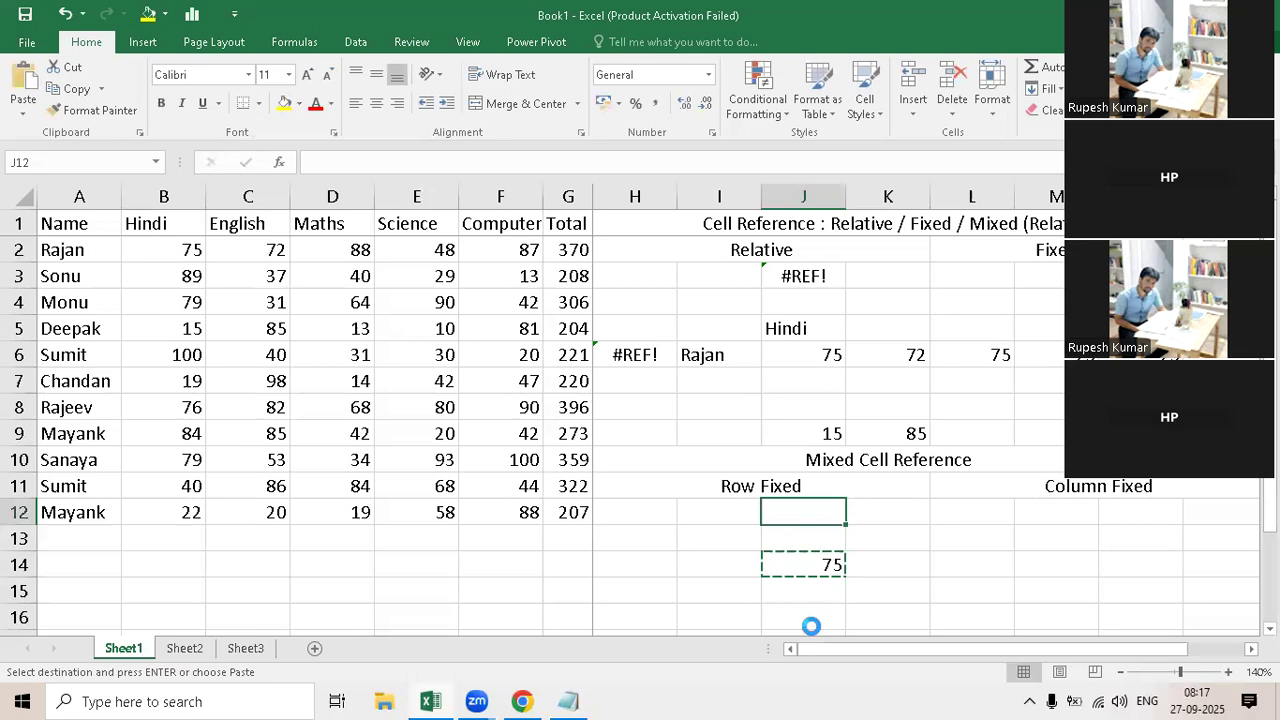
key(ctrl+v)
click(810, 623)
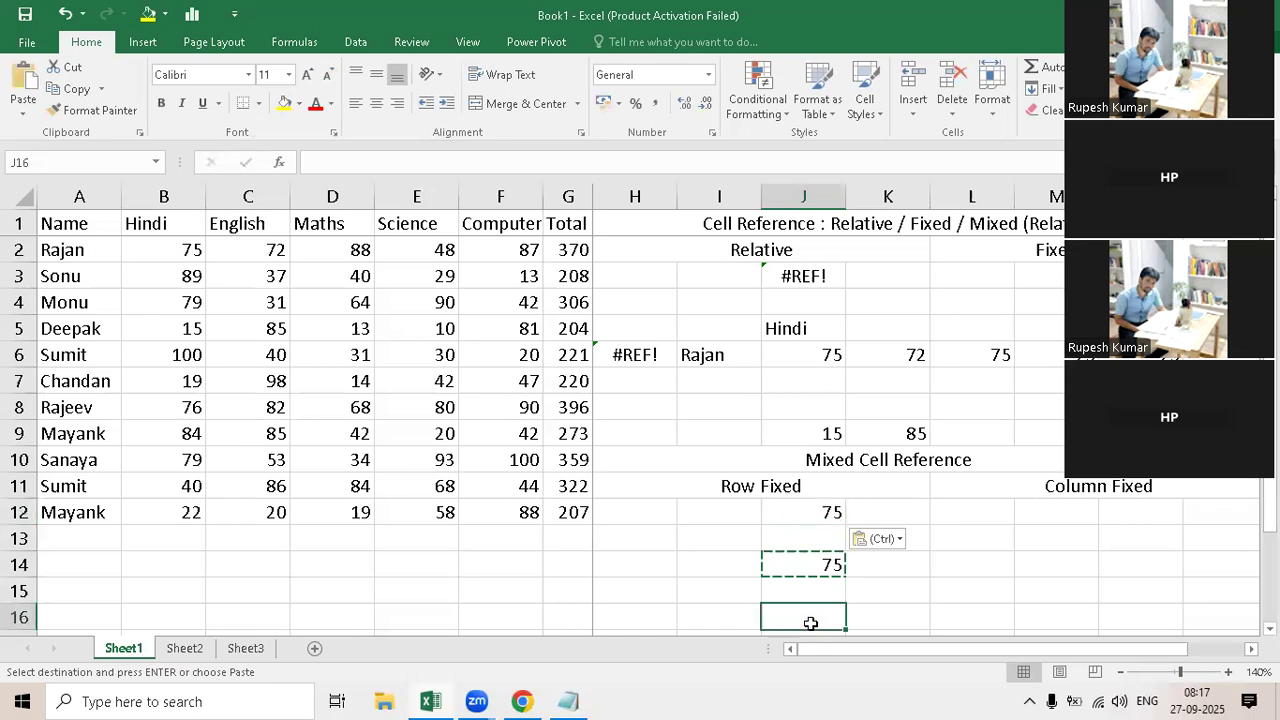
key(ctrl+v)
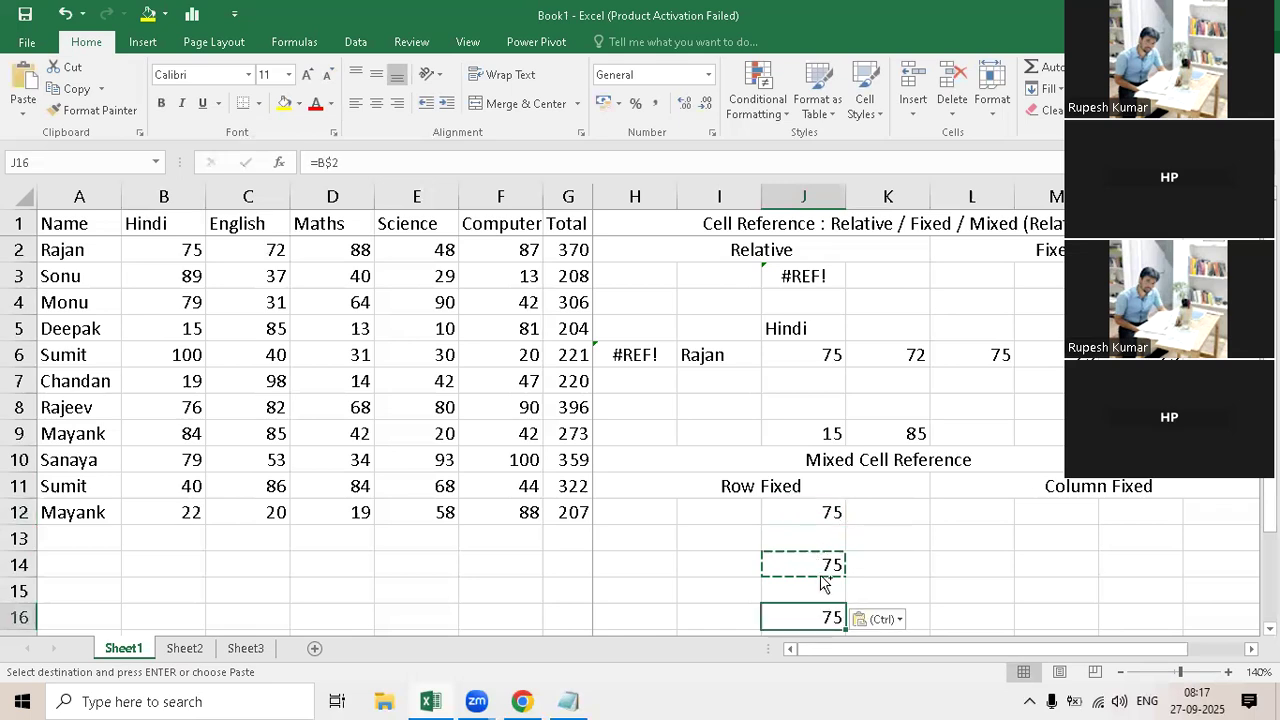
Step: Paste the copied row-fixed formula across row 14 into cells H14, I14 and K14
click(821, 572)
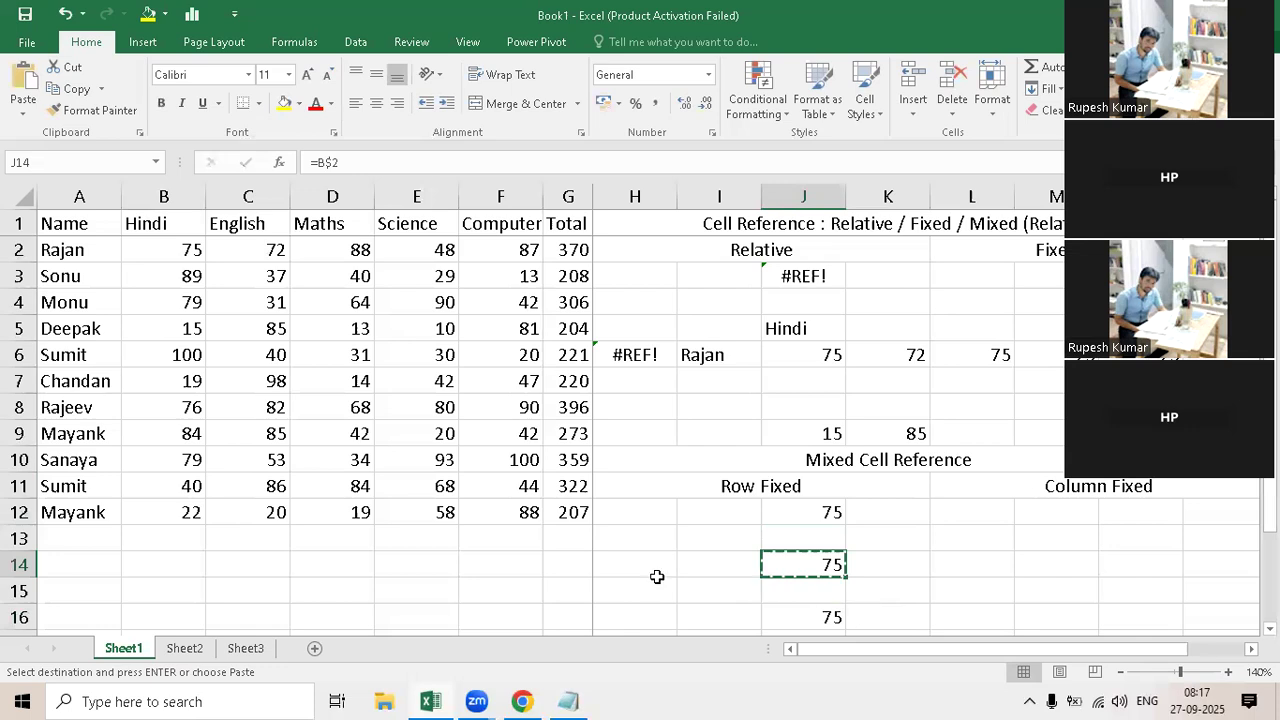
key(Left)
key(Left)
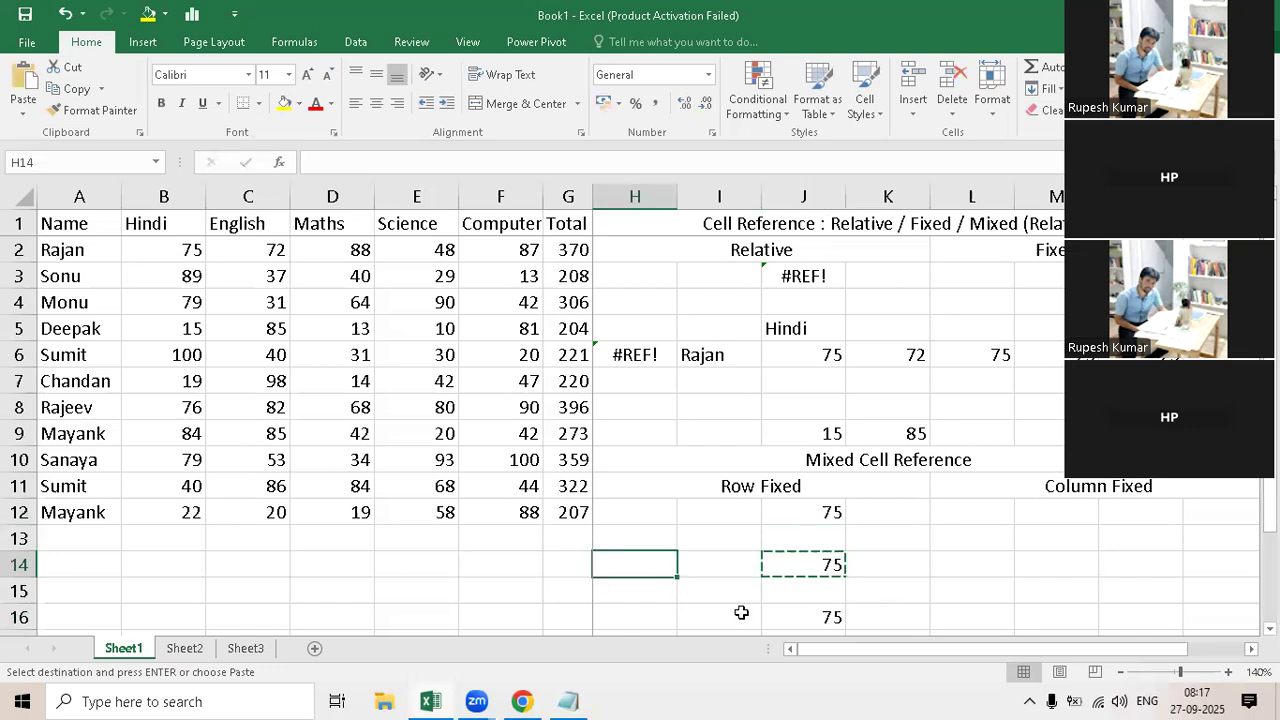
key(ctrl+v)
click(726, 577)
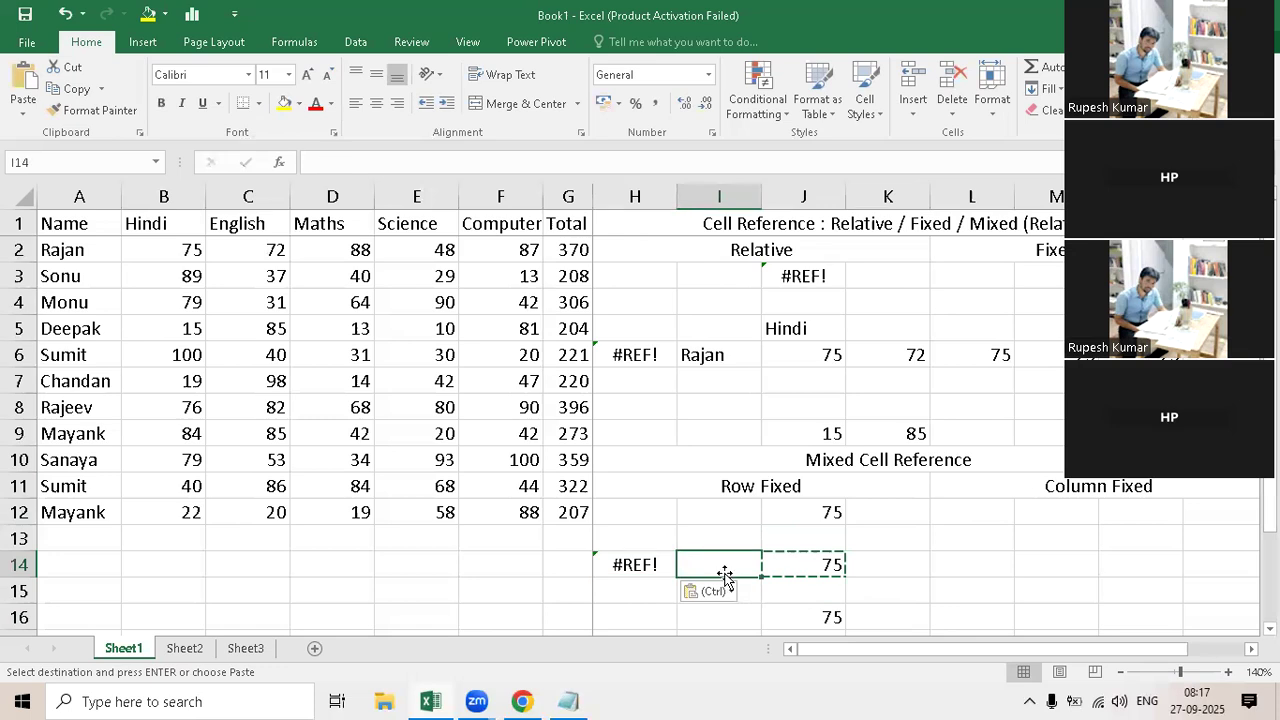
key(ctrl+v)
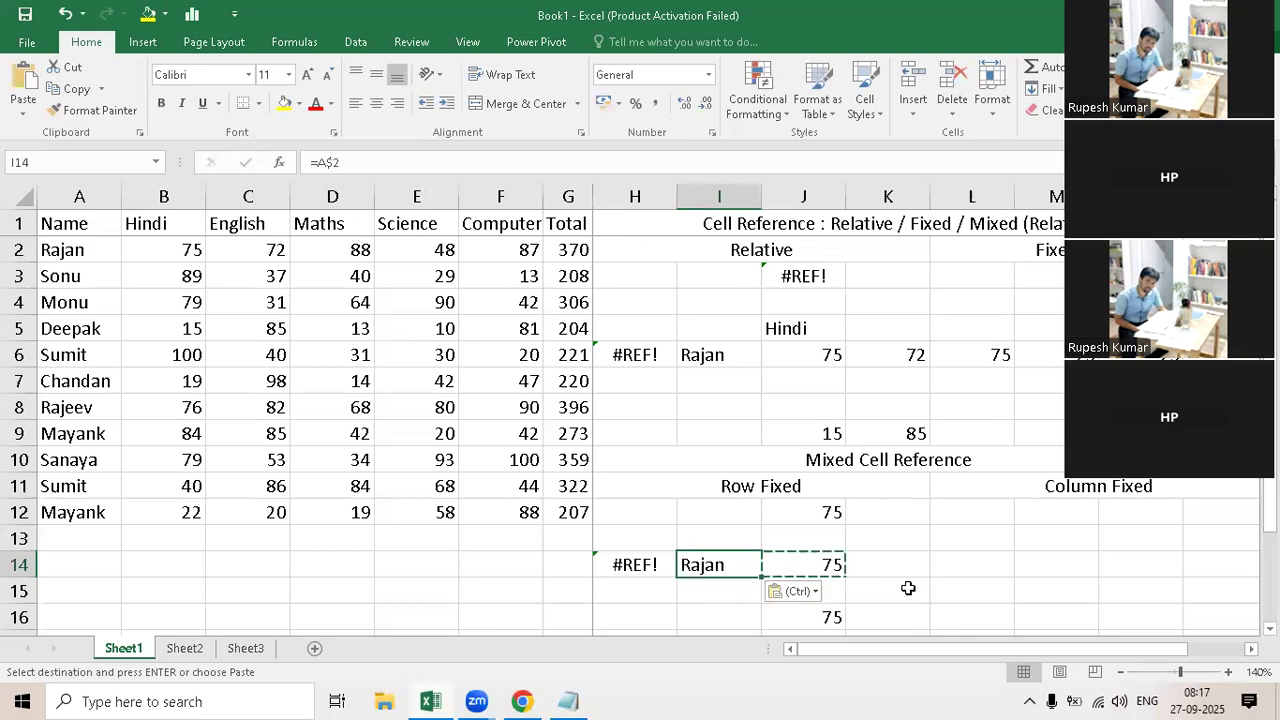
key(Right)
key(Right)
key(ctrl+v)
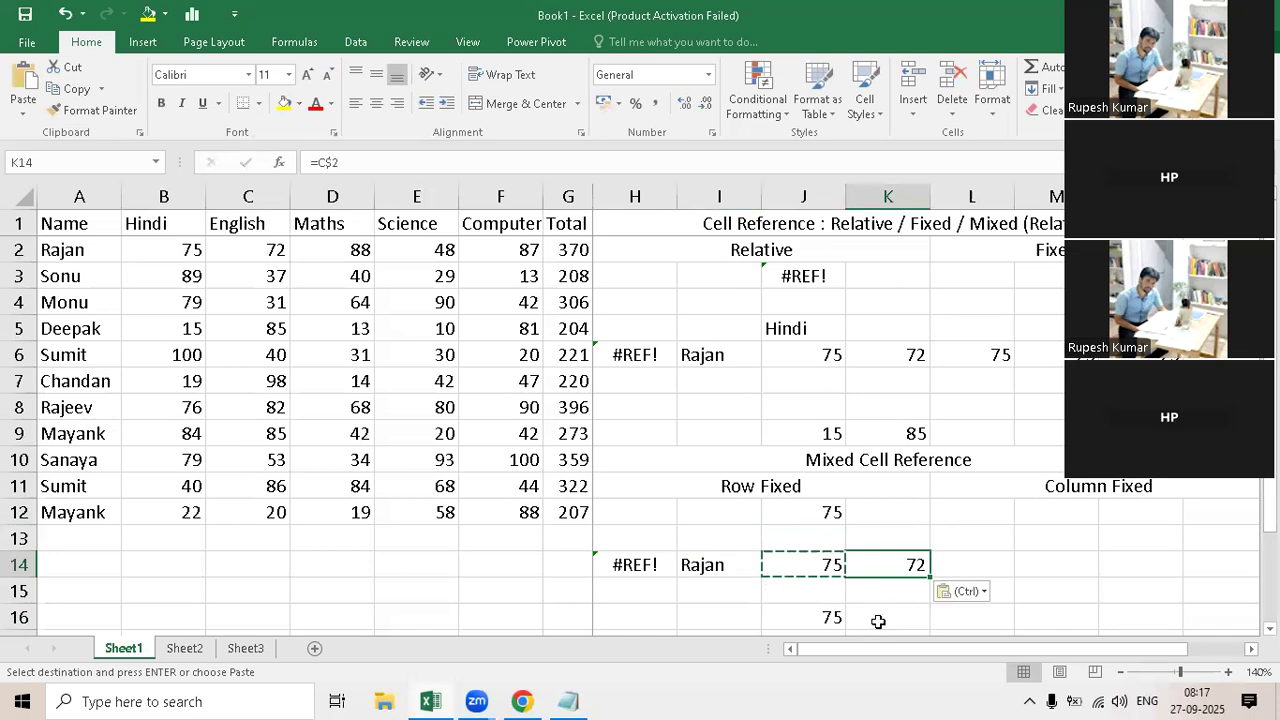
Step: Compare the row-fixed formulas in J14 and K14 and examine the cells J16 and K16 below them
key(Down)
key(Down)
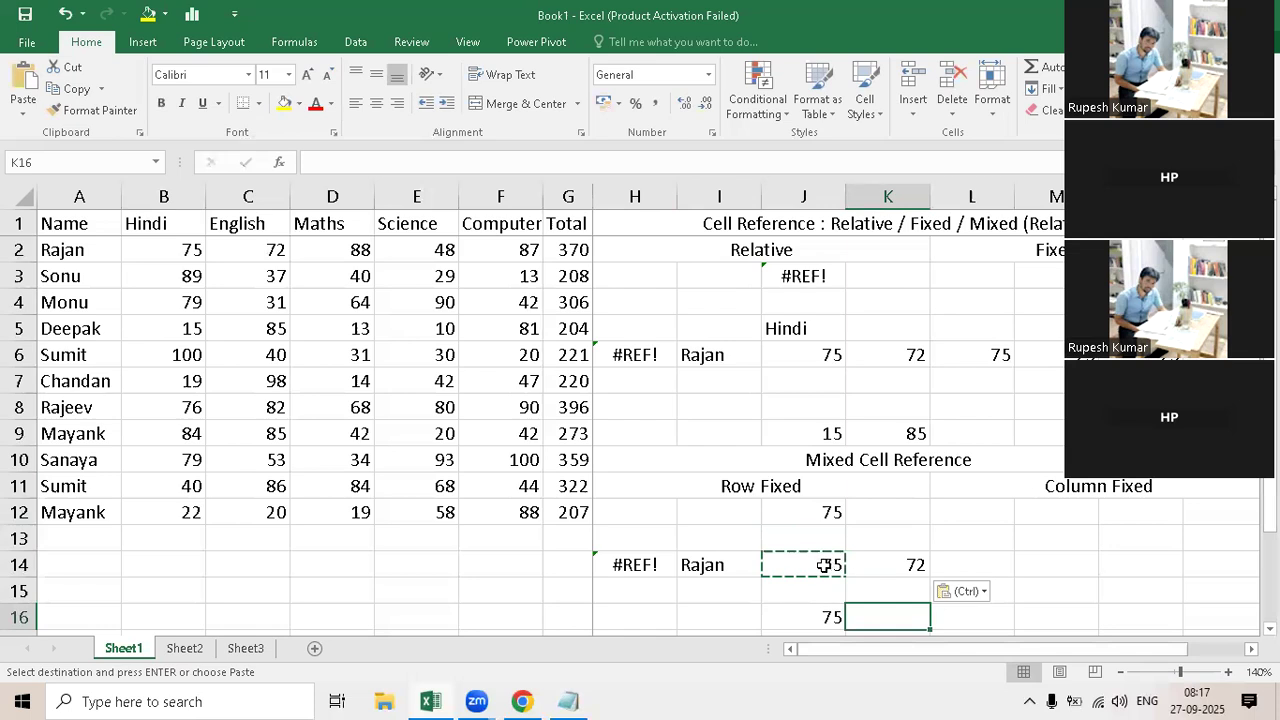
key(Up)
key(Up)
key(Left)
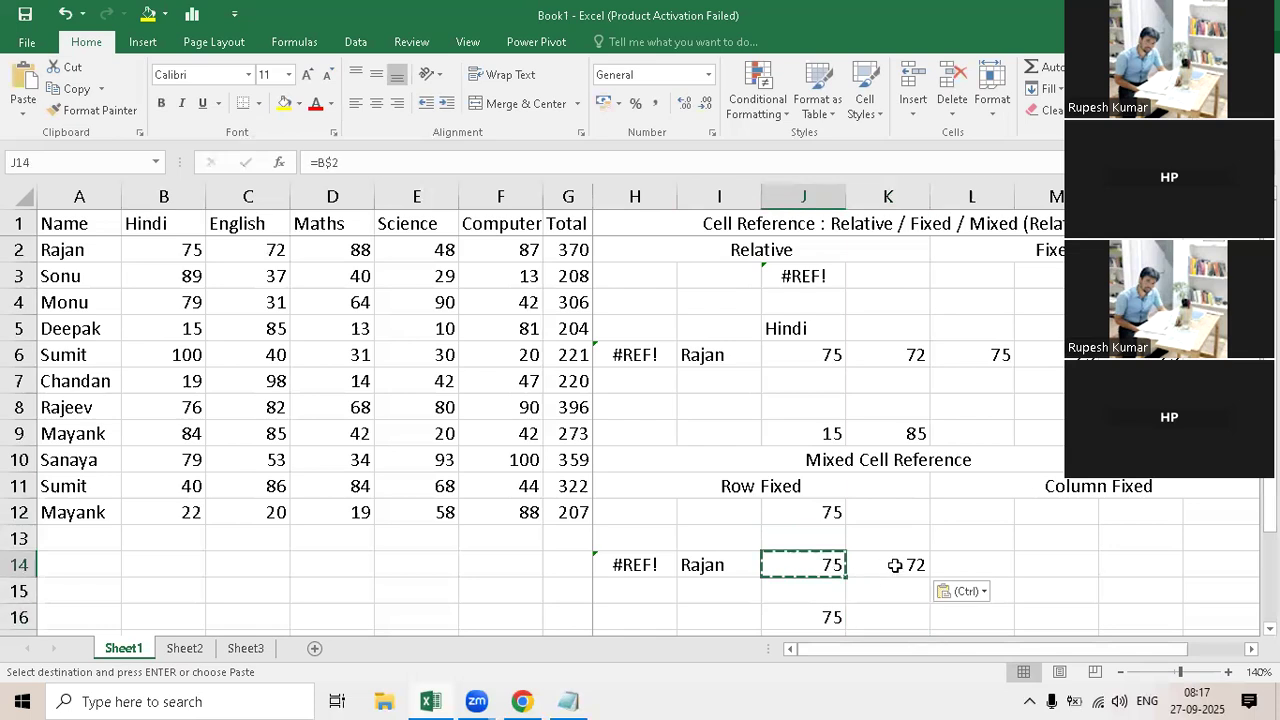
double_click(895, 565)
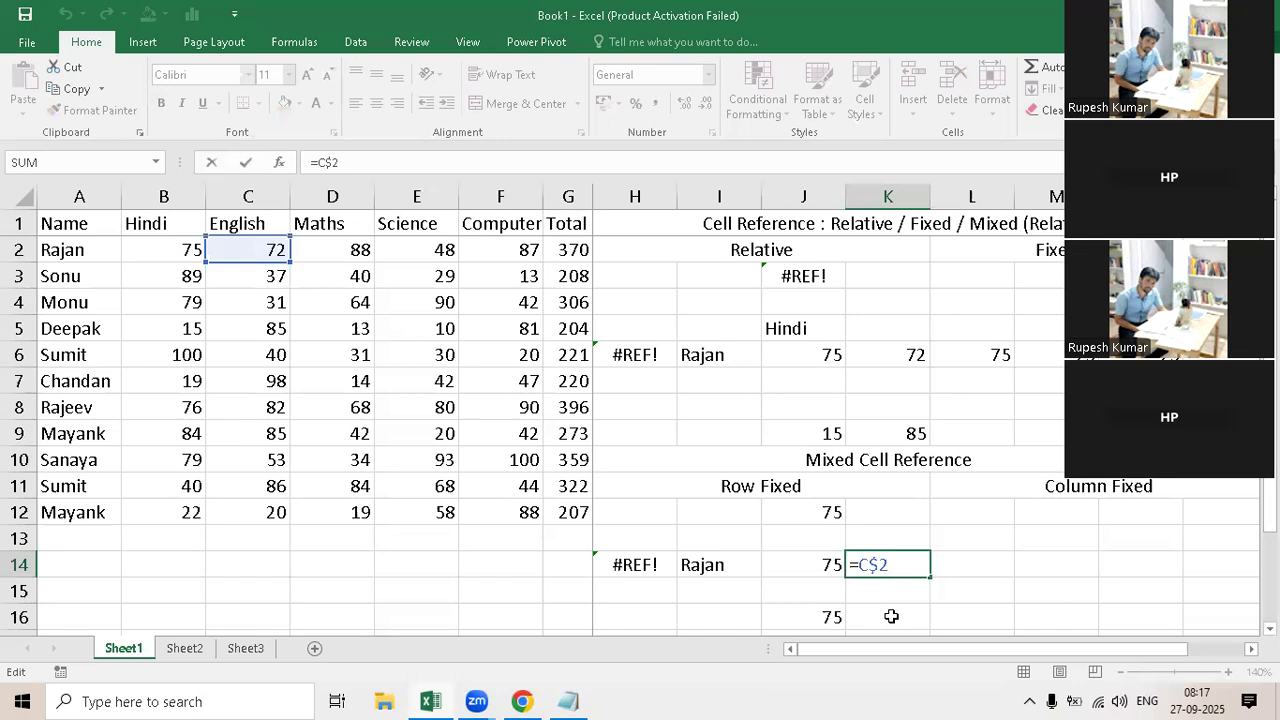
click(891, 617)
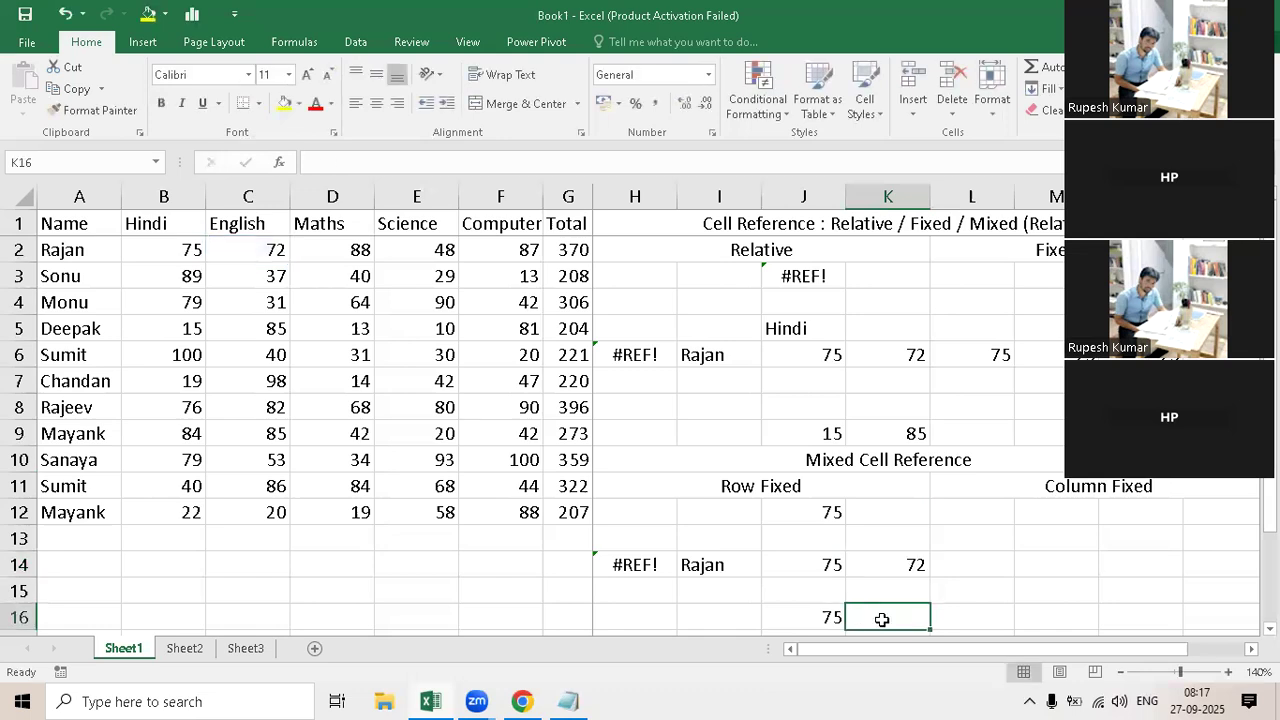
click(826, 566)
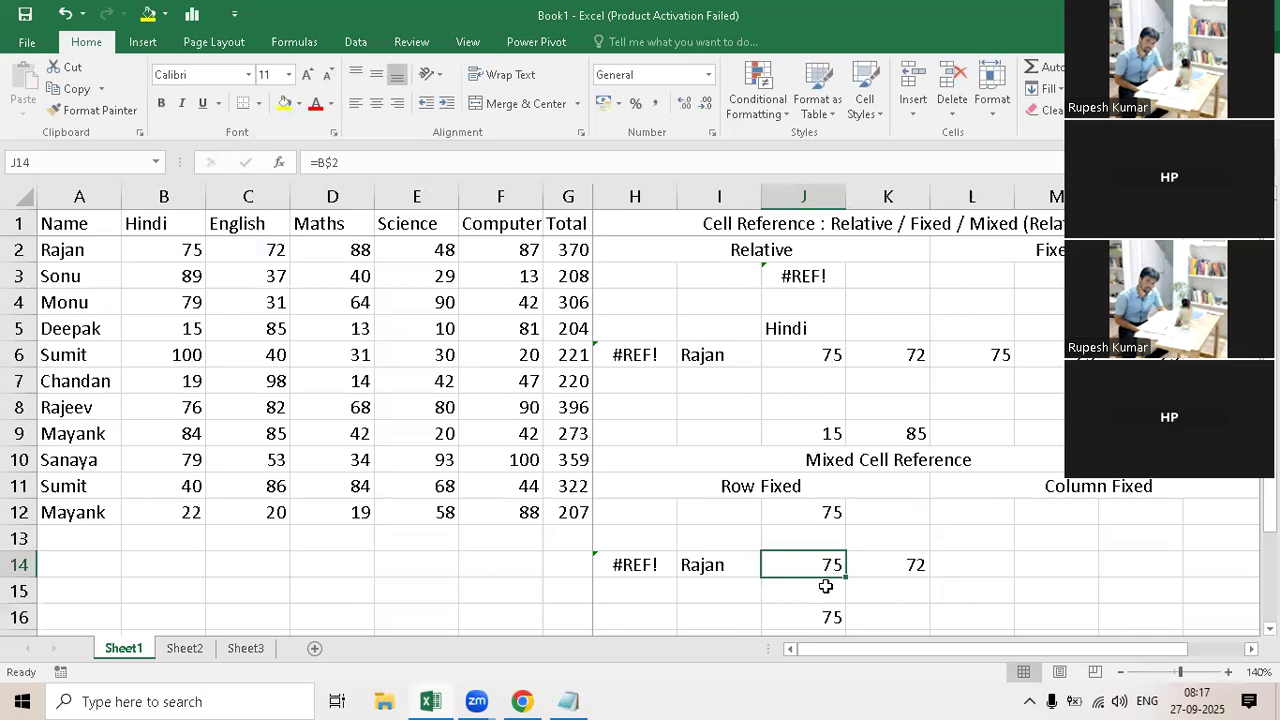
click(834, 618)
click(878, 613)
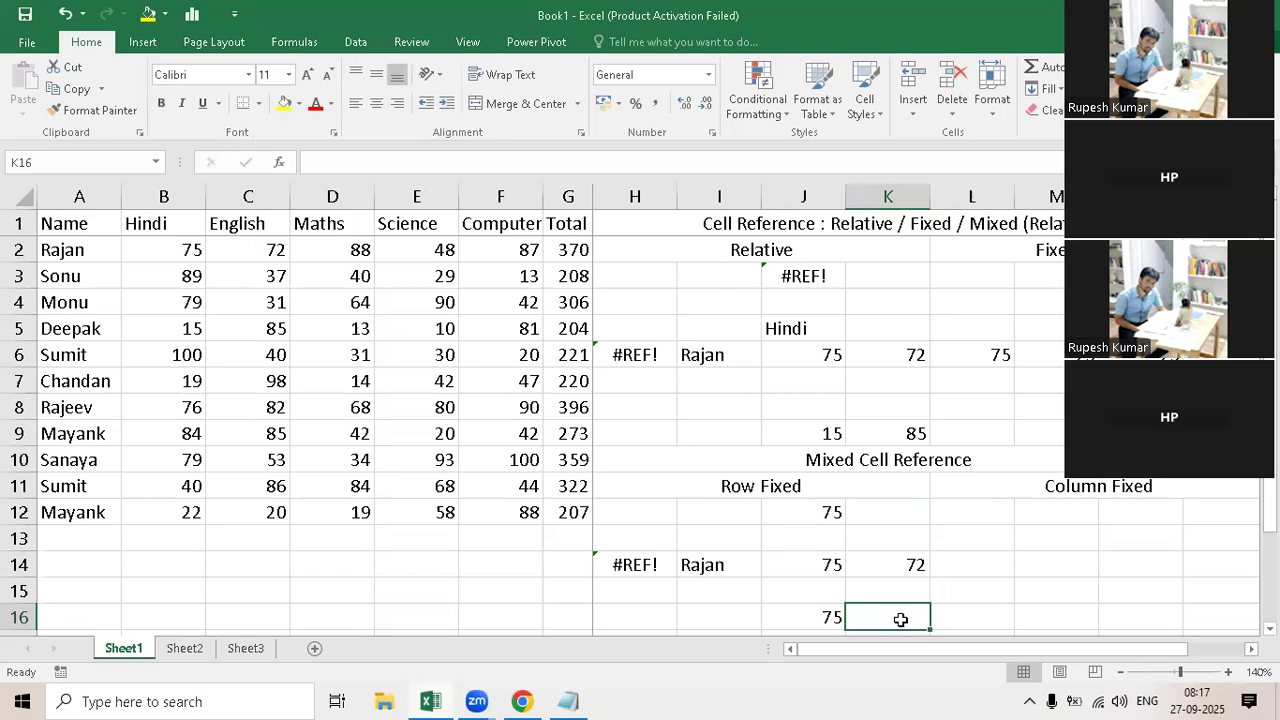
key(F2)
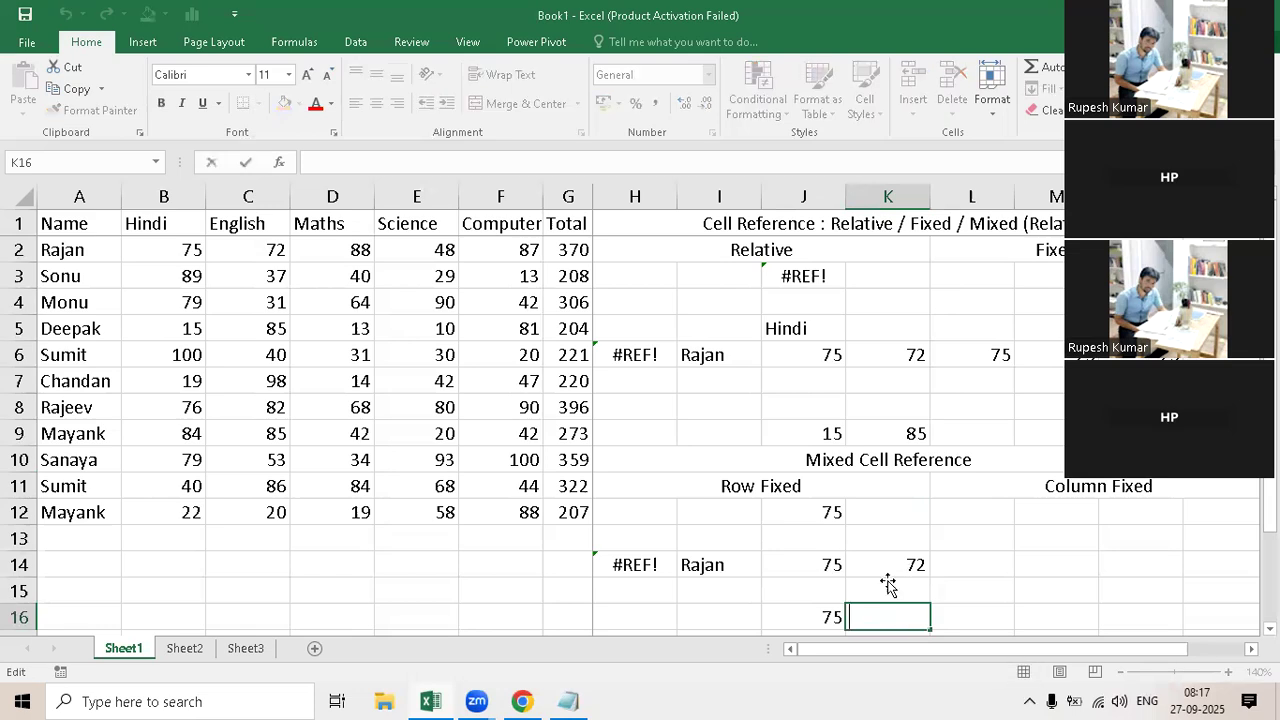
double_click(912, 605)
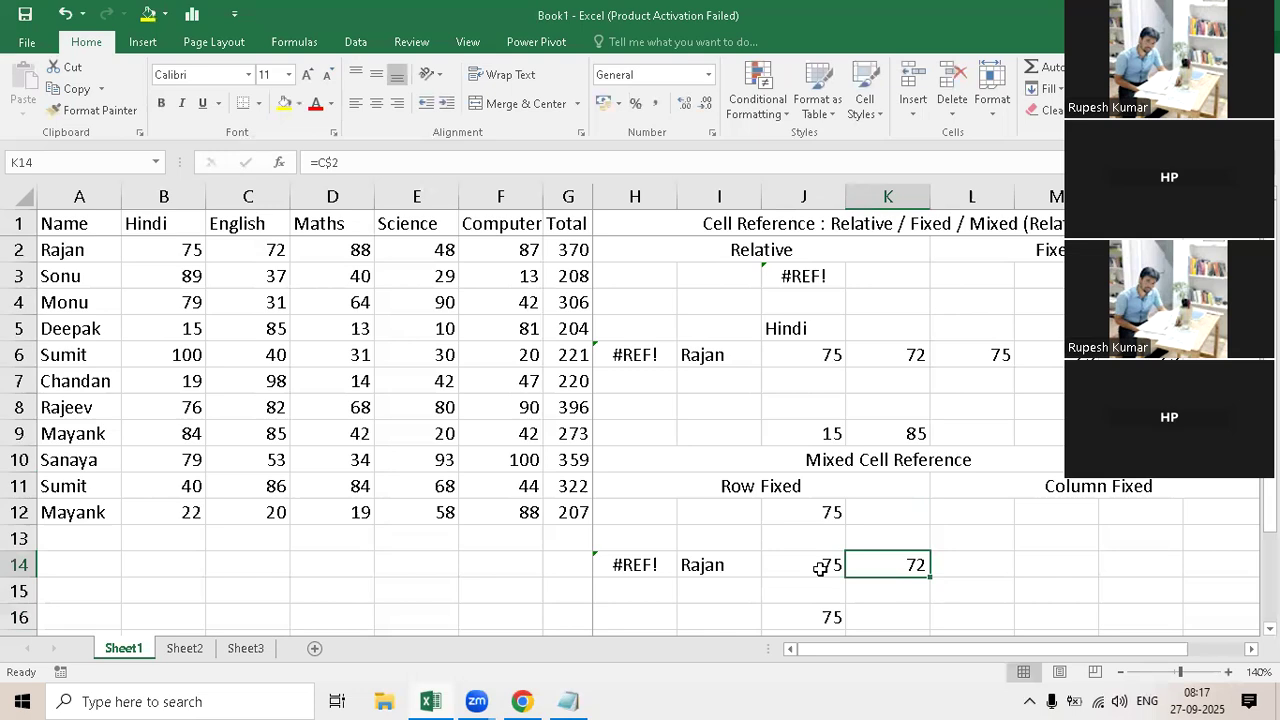
Step: Copy the row-fixed formula from J14 into K16 and compare it with the formulas in K14 and J12:J16
key(Left)
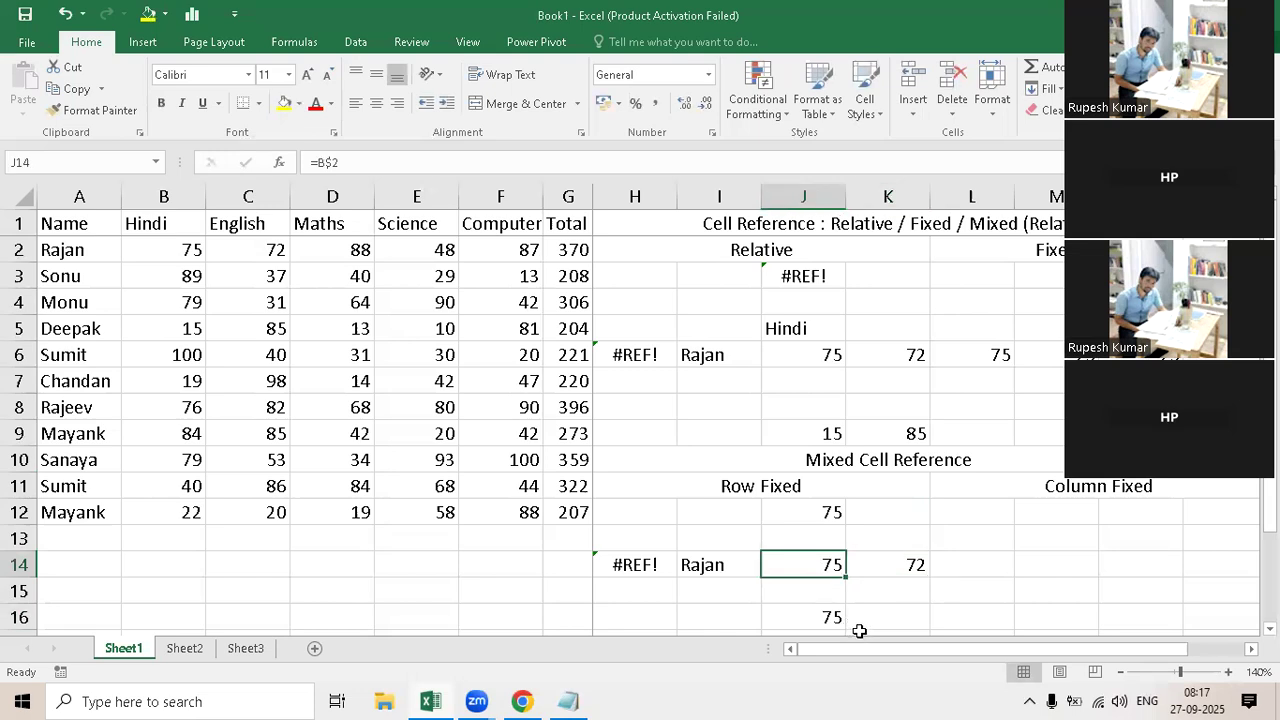
key(ctrl+c)
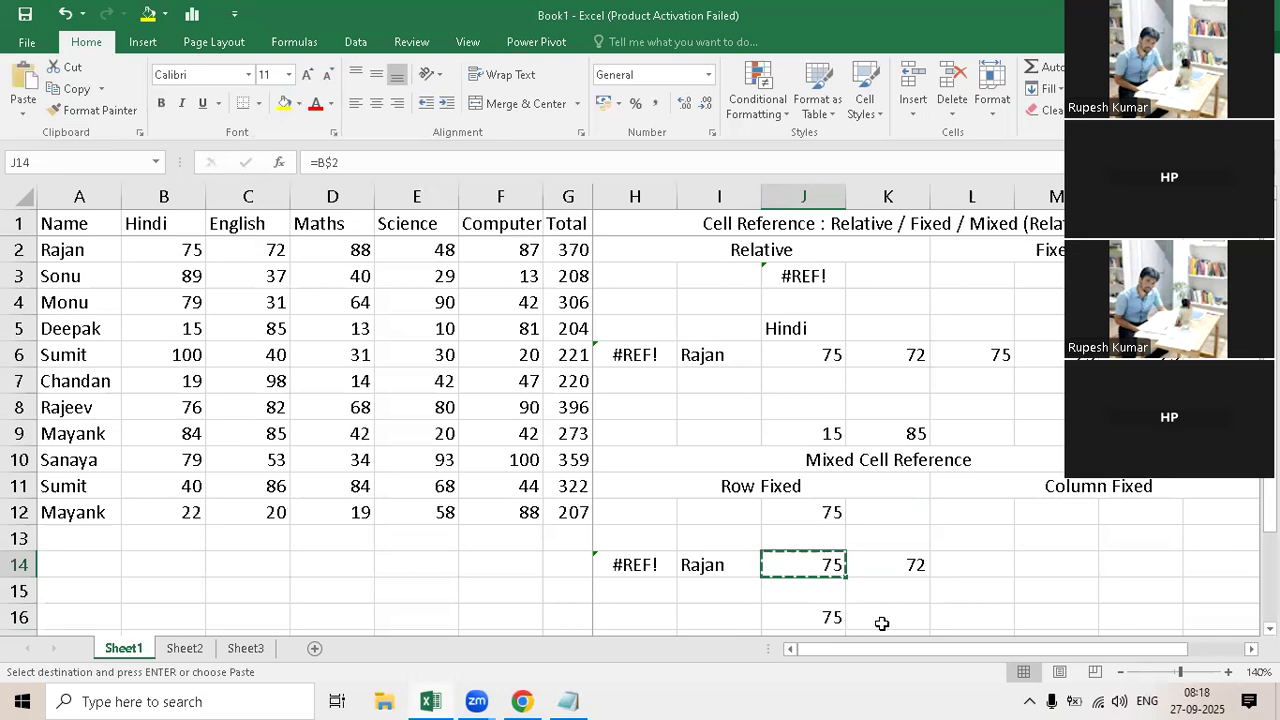
click(887, 615)
key(ctrl+v)
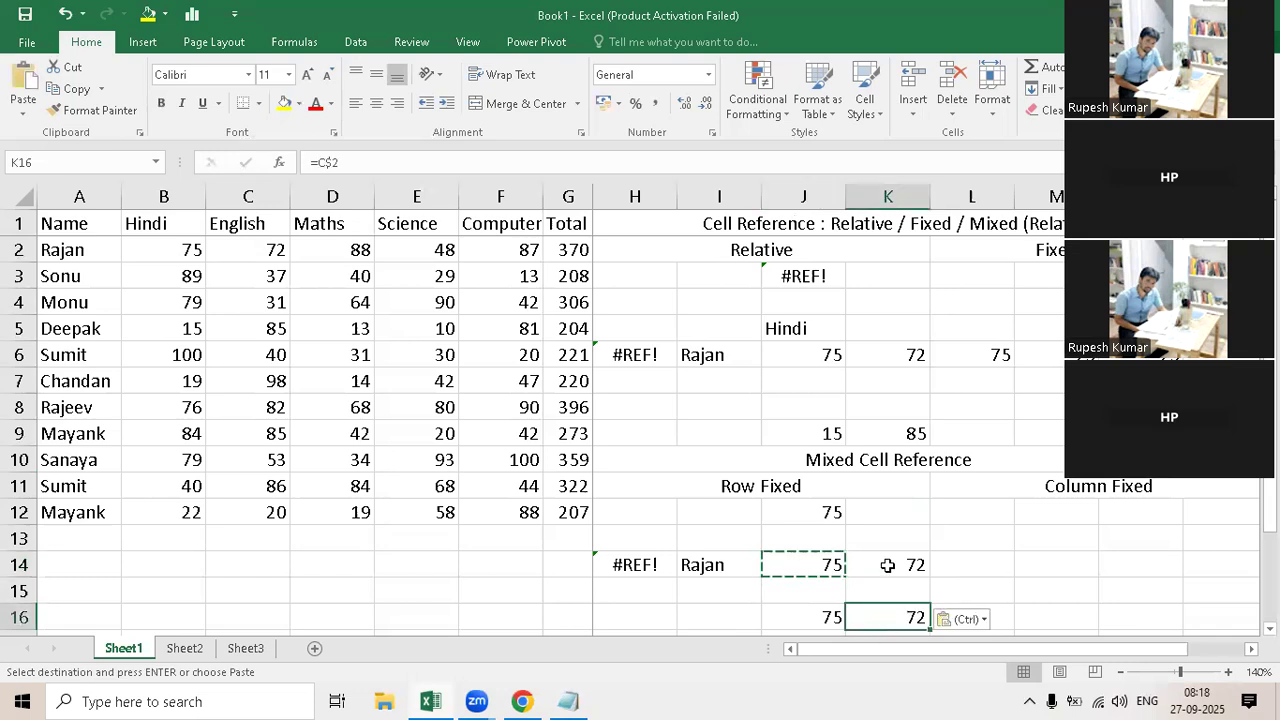
click(884, 574)
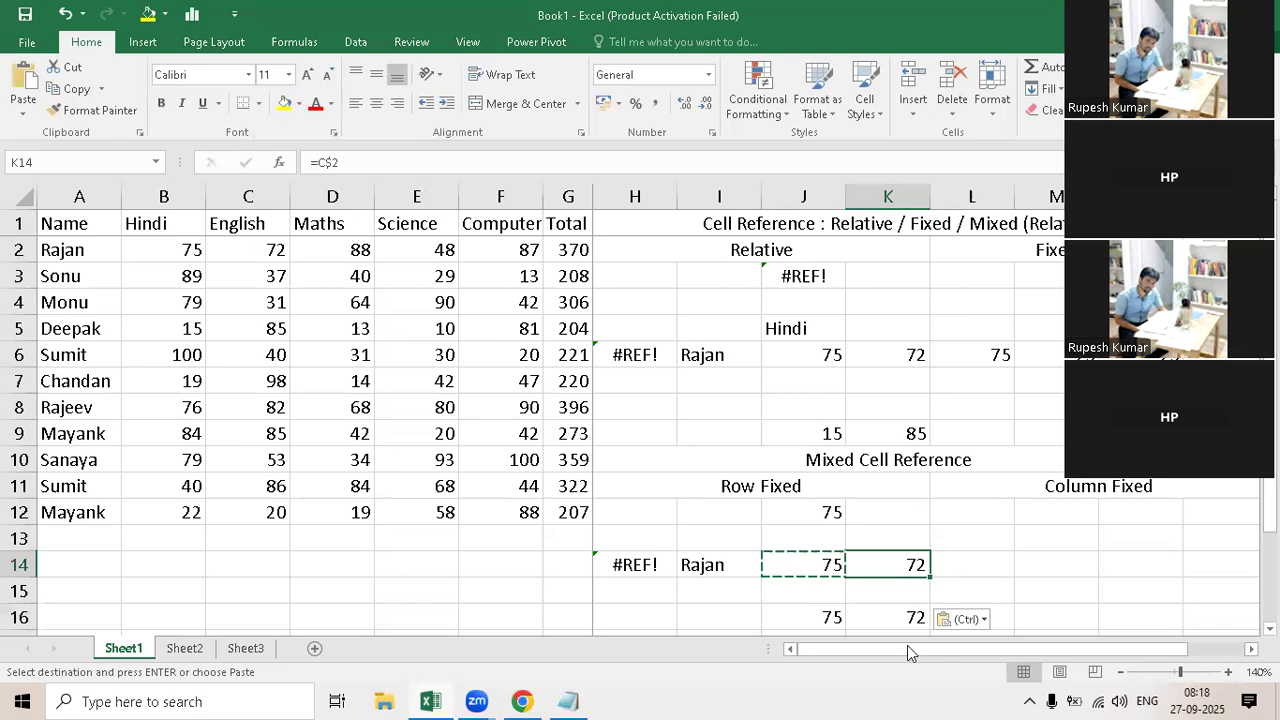
key(F2)
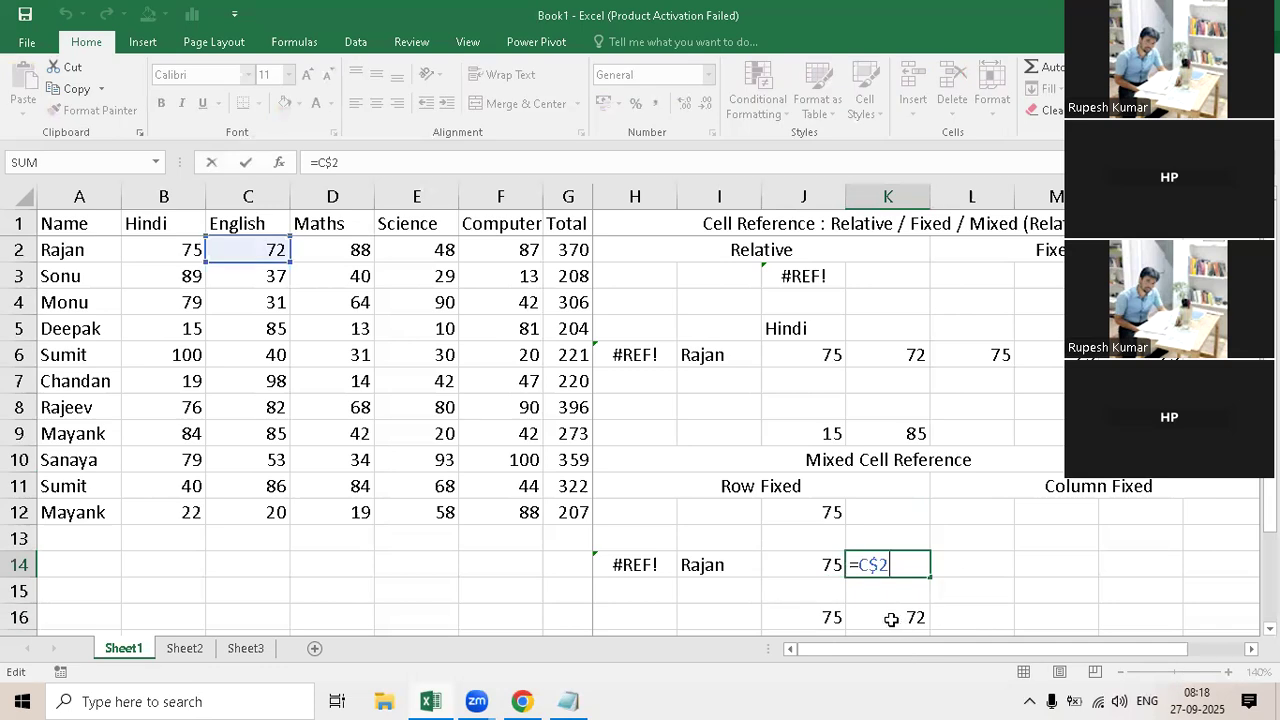
click(890, 619)
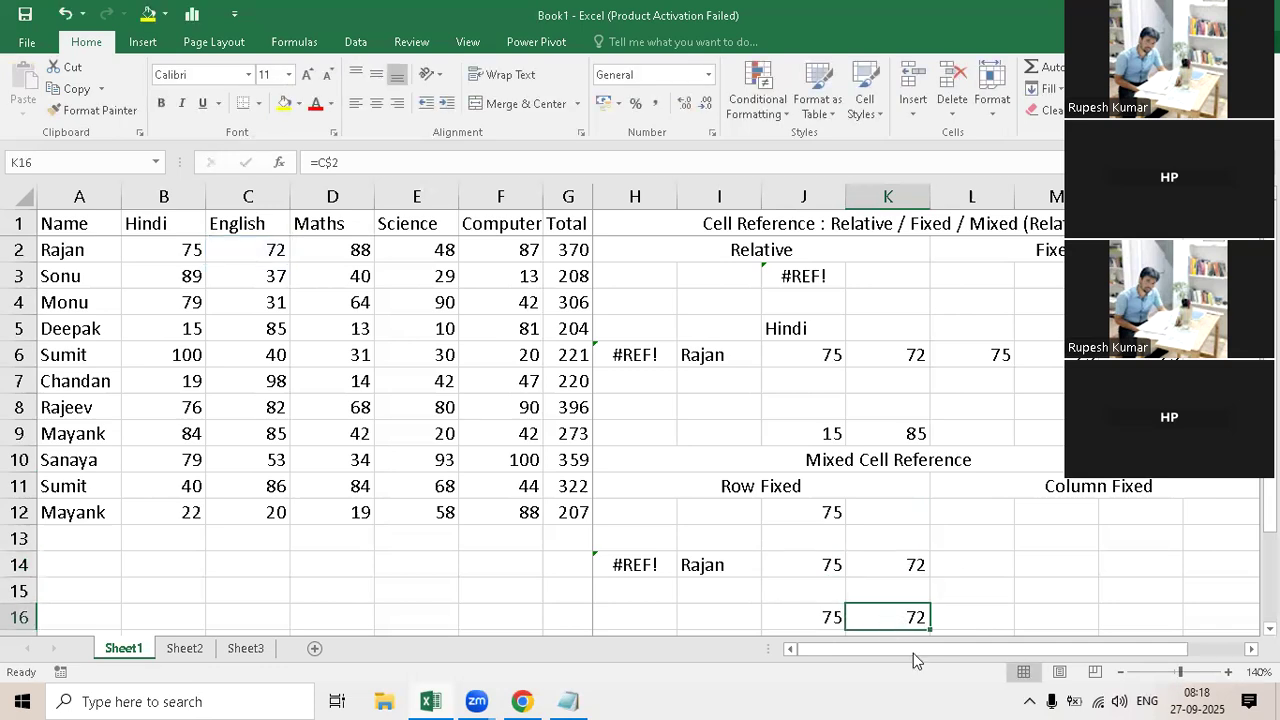
key(F2)
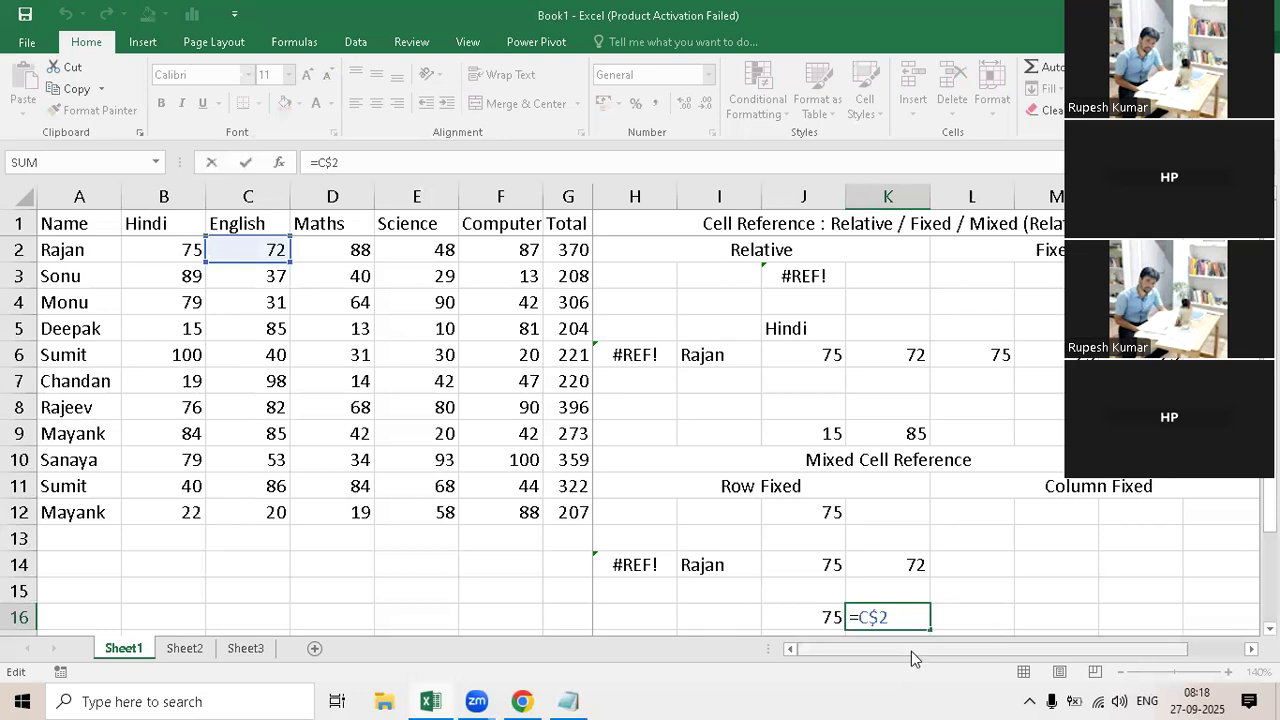
key(ctrl+Return)
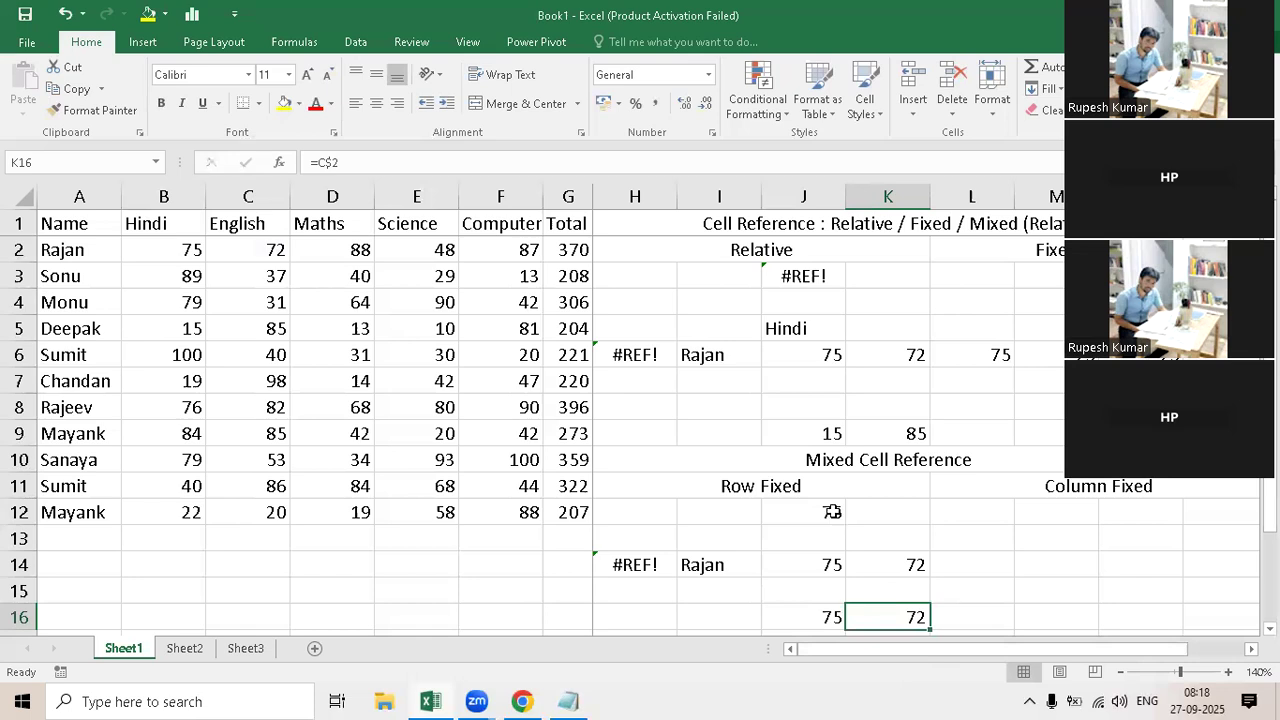
drag(830, 512, 843, 623)
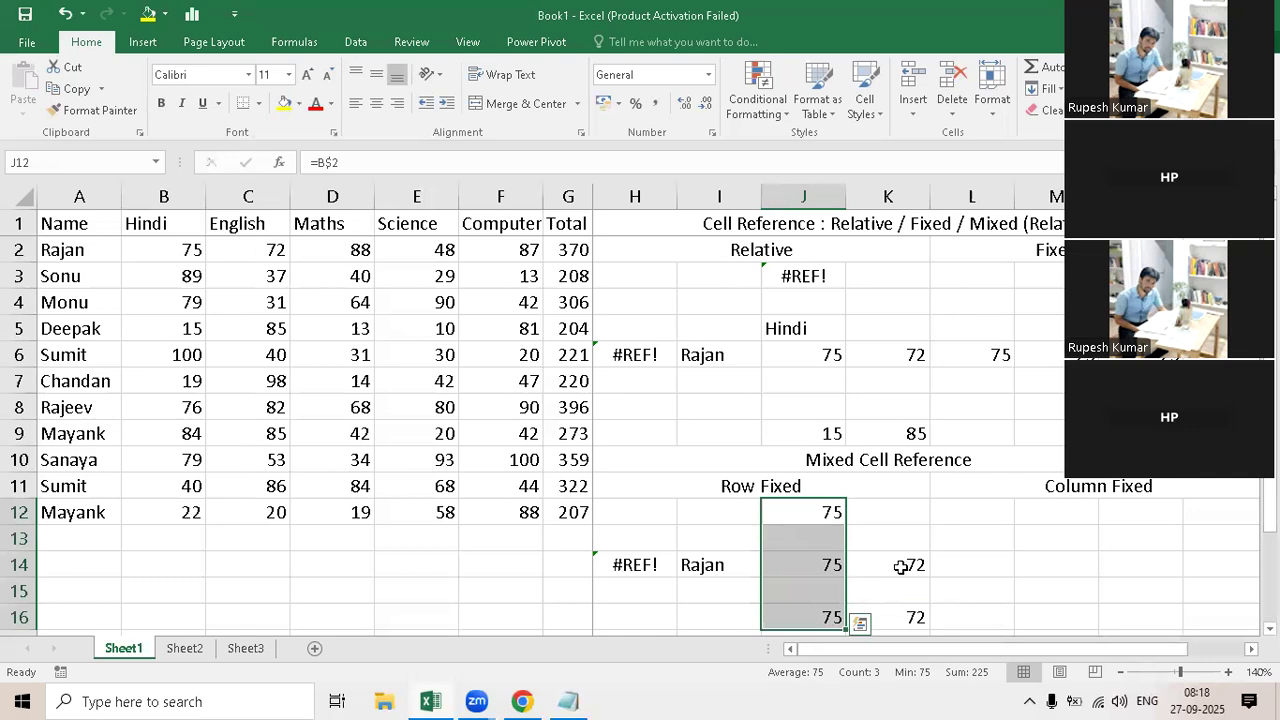
Step: Enter the formula =B2 in cell N14 under the Column Fixed heading
click(1133, 564)
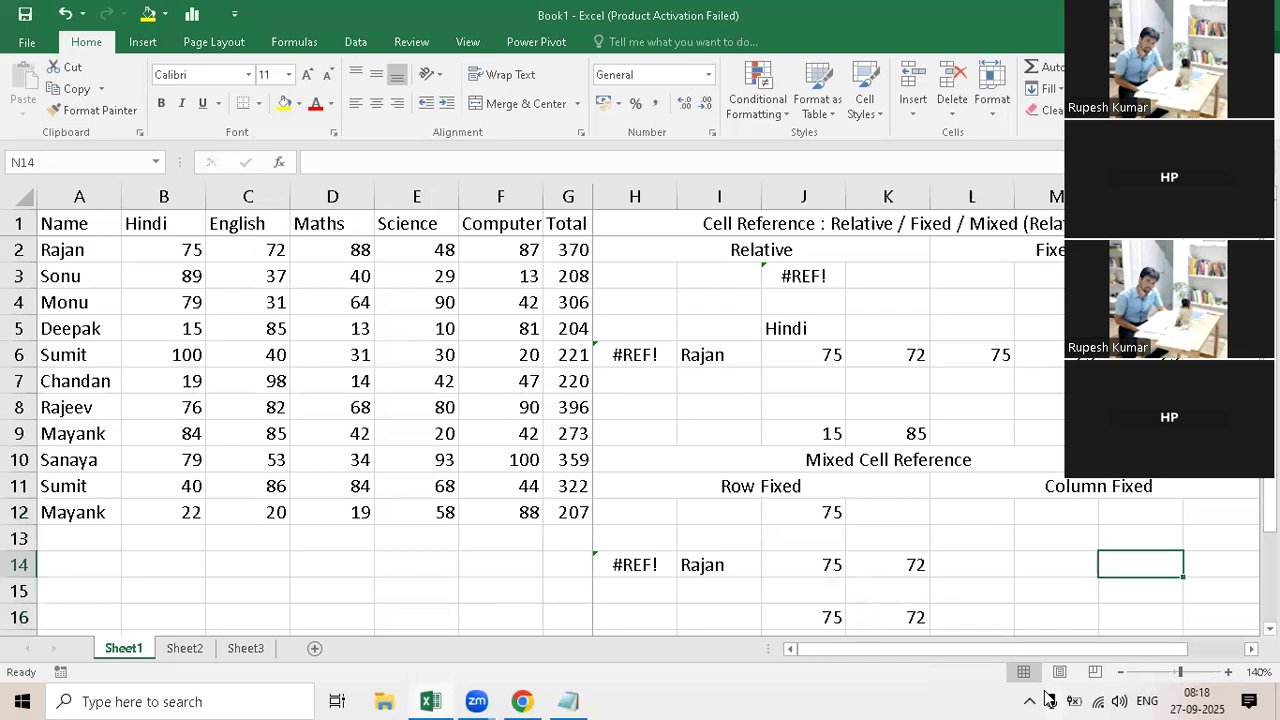
text(=)
click(168, 250)
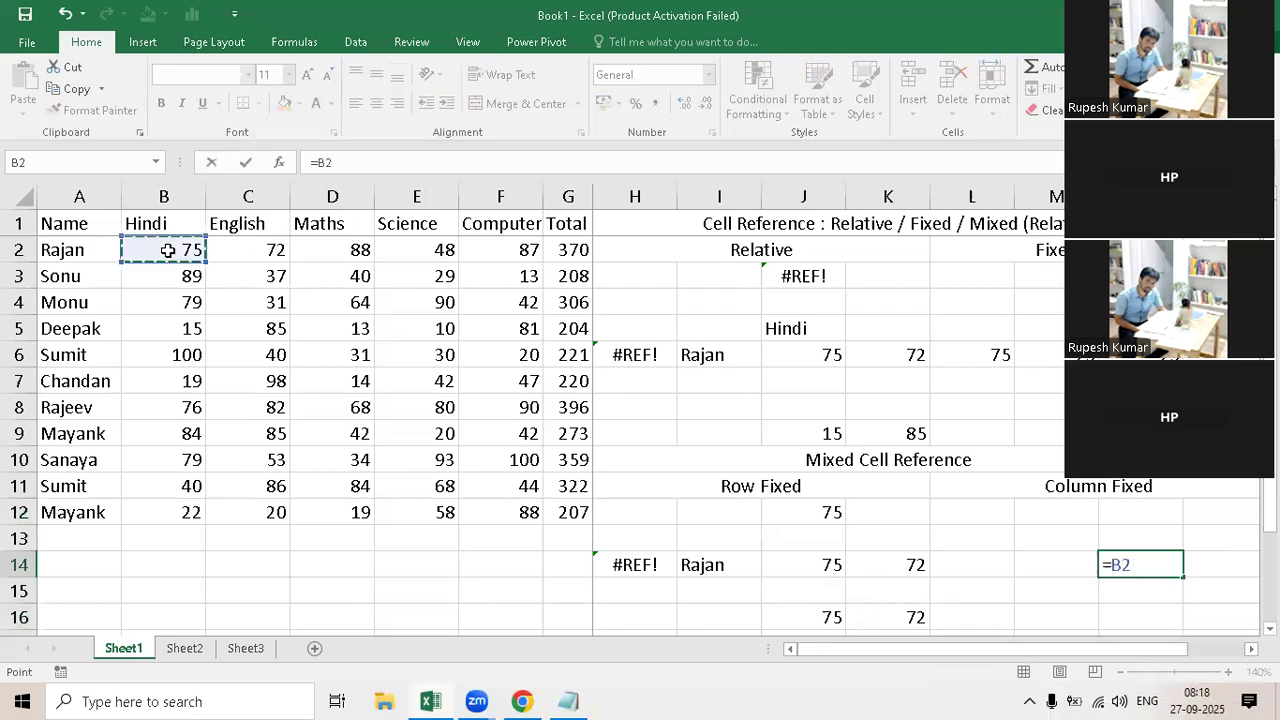
key(Return)
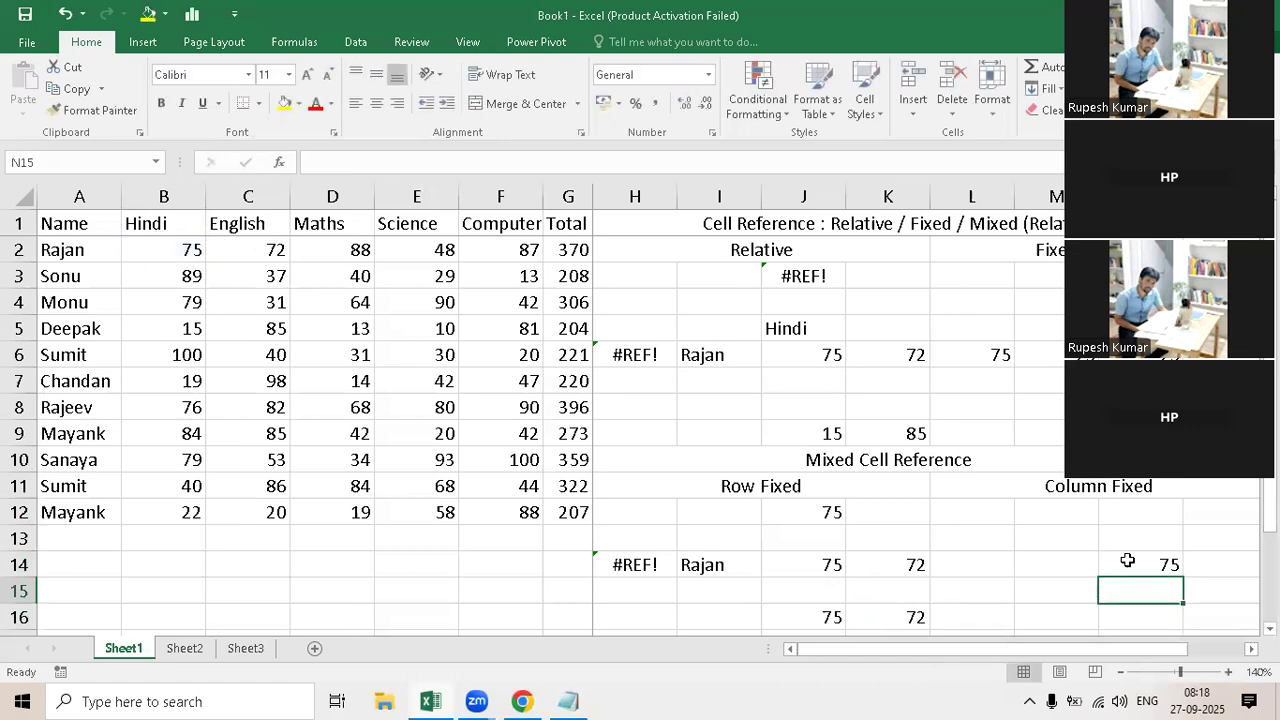
double_click(1127, 562)
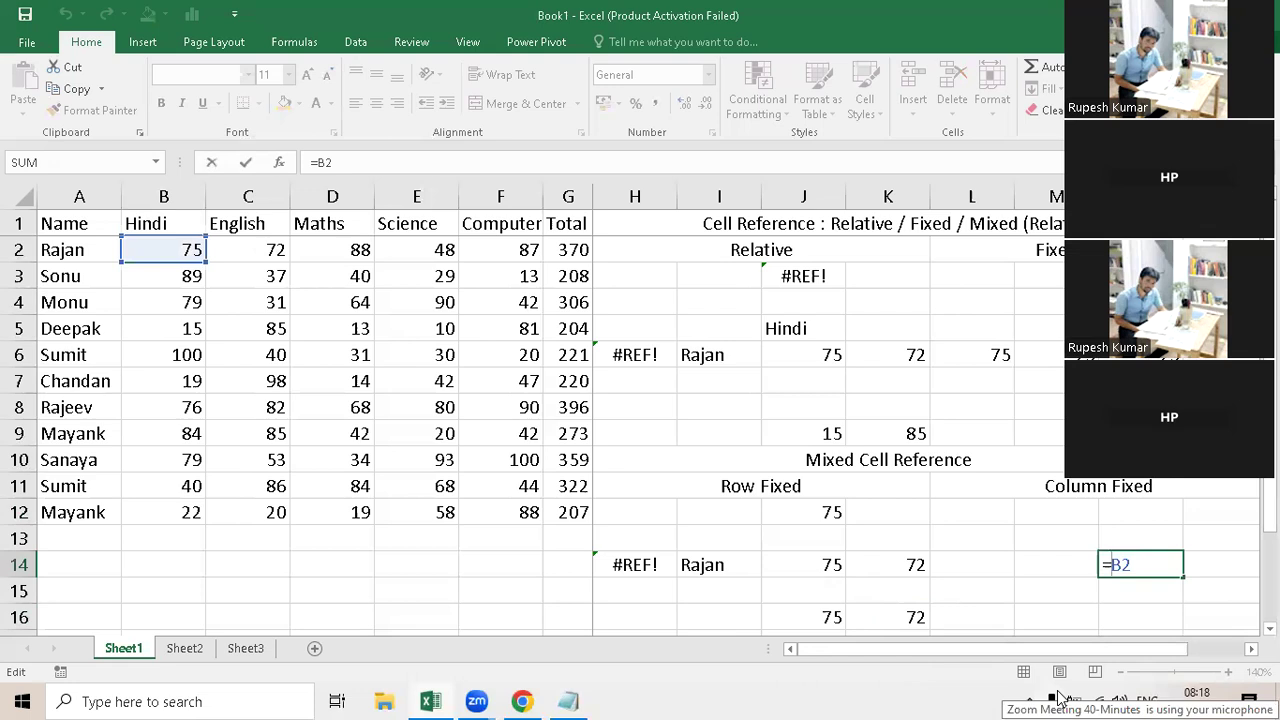
key(Return)
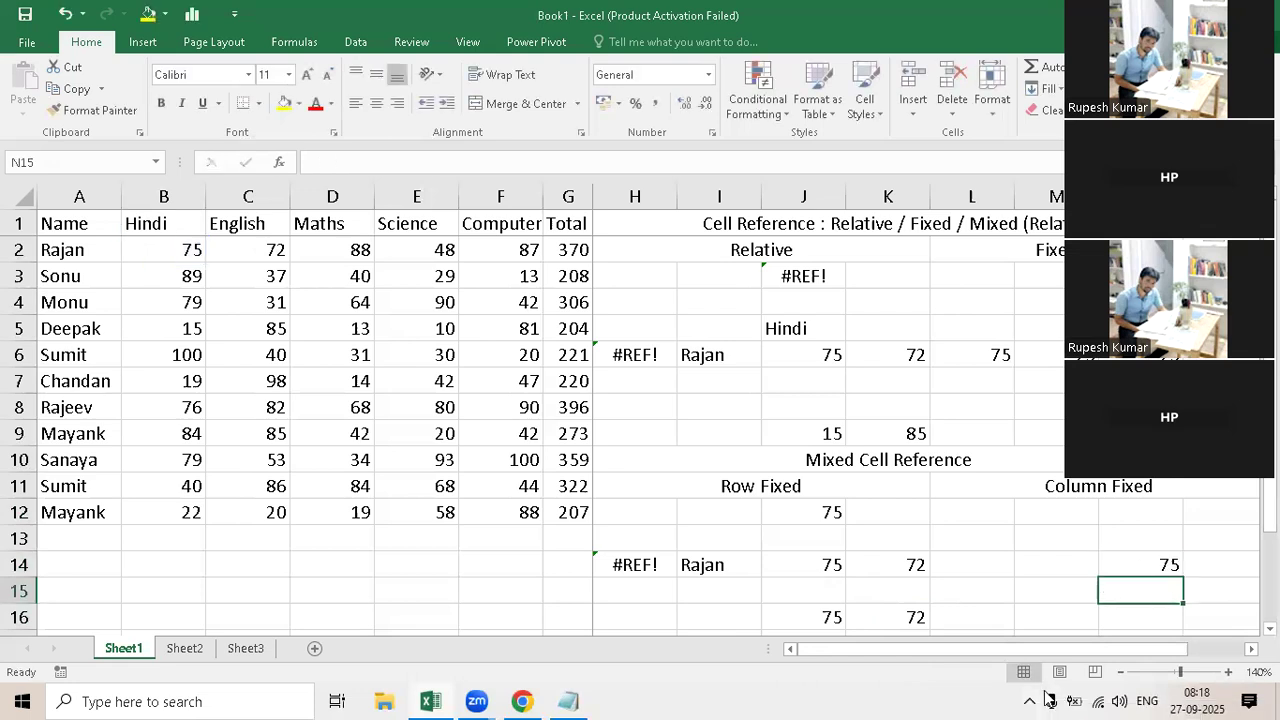
Step: Copy the column-fixed formula =$B2 from cell N14 into cell L14
key(Up)
key(ctrl+c)
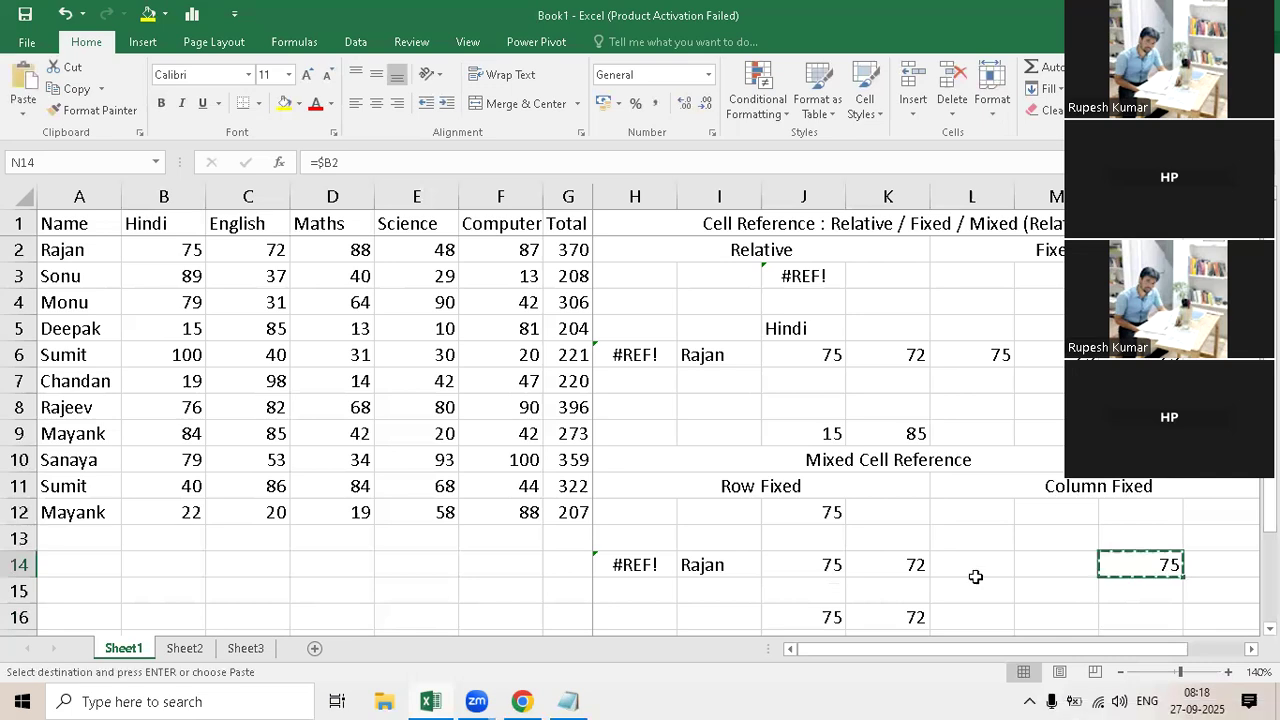
key(Left)
key(Left)
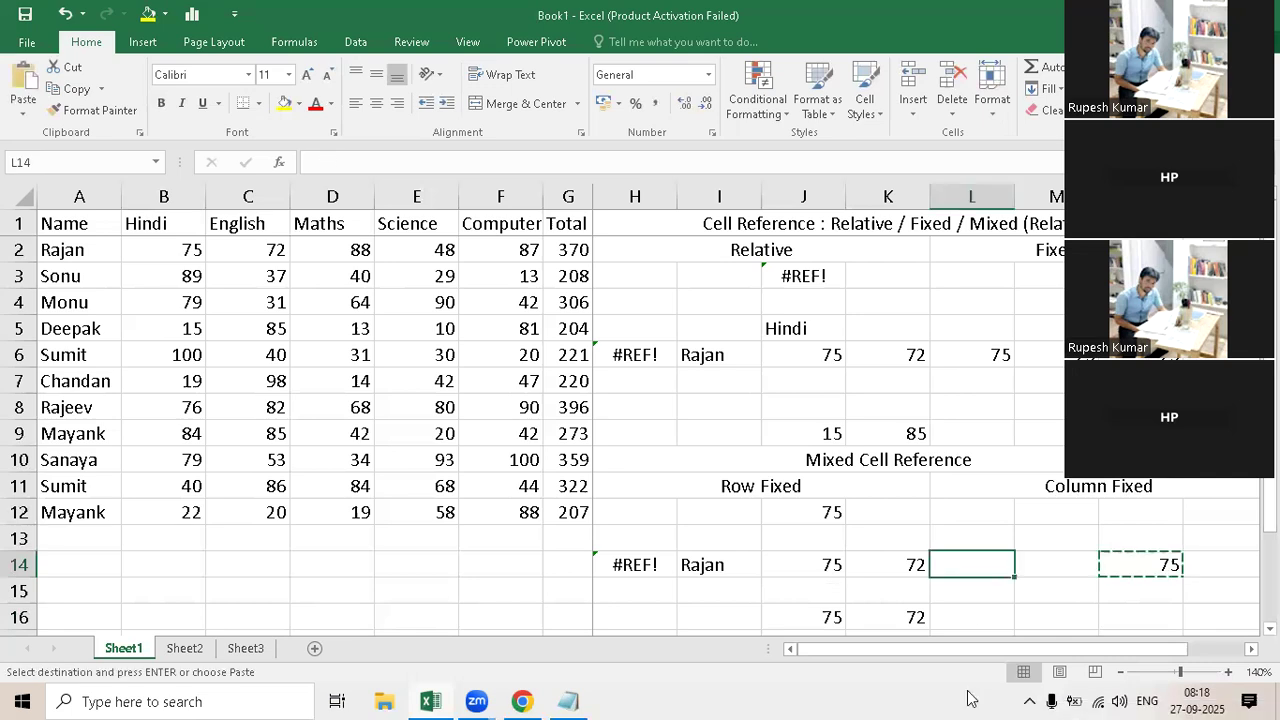
key(ctrl+v)
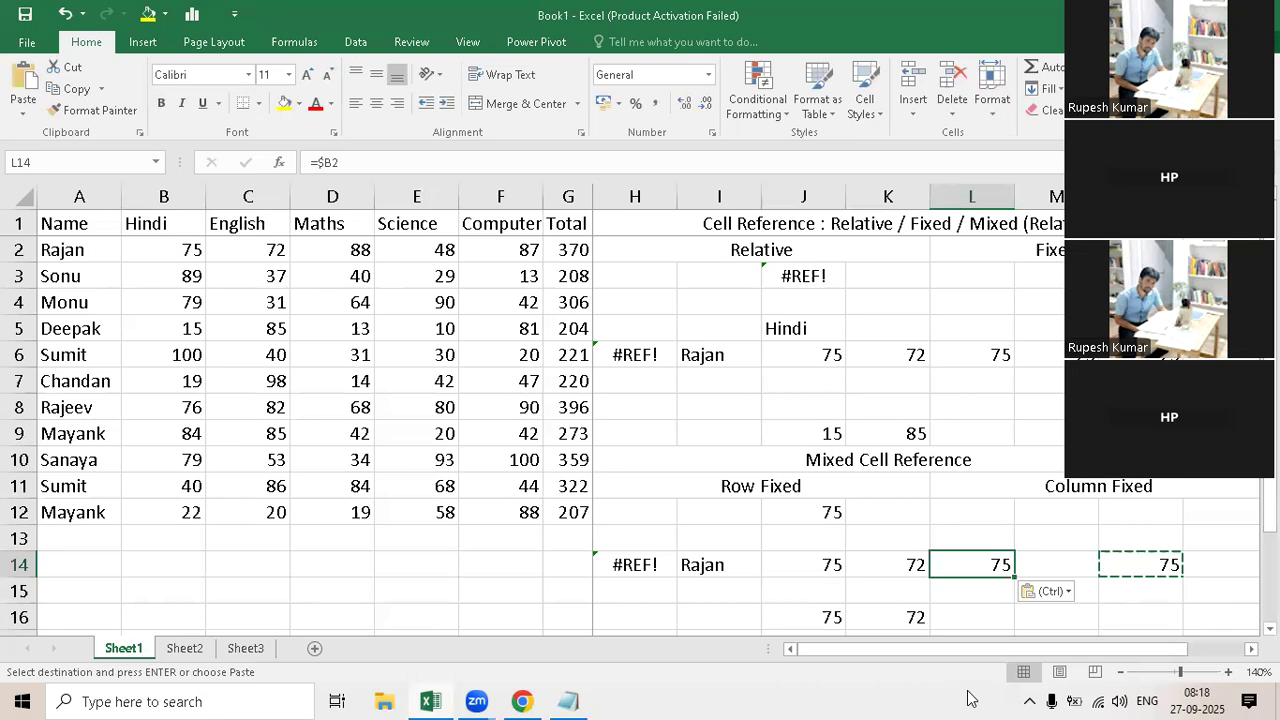
Step: Try the copied column-fixed formula in cell O14 and clear the cell again
click(1202, 566)
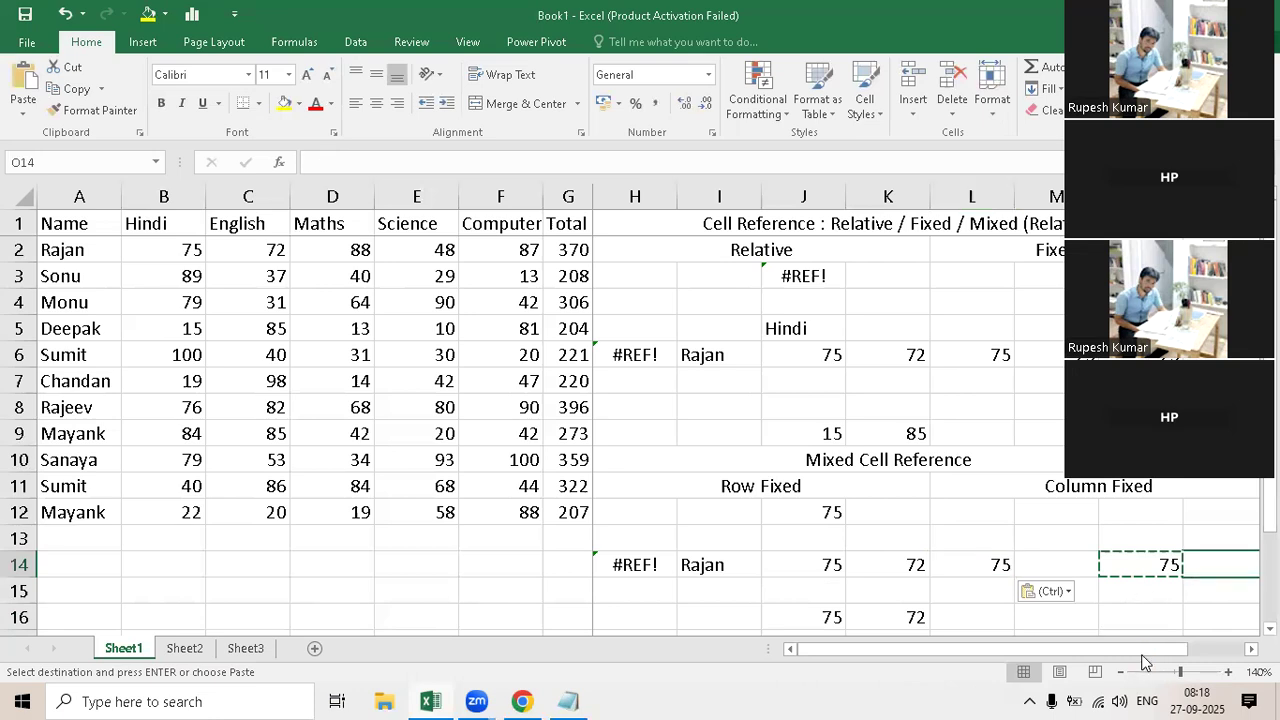
key(ctrl+v)
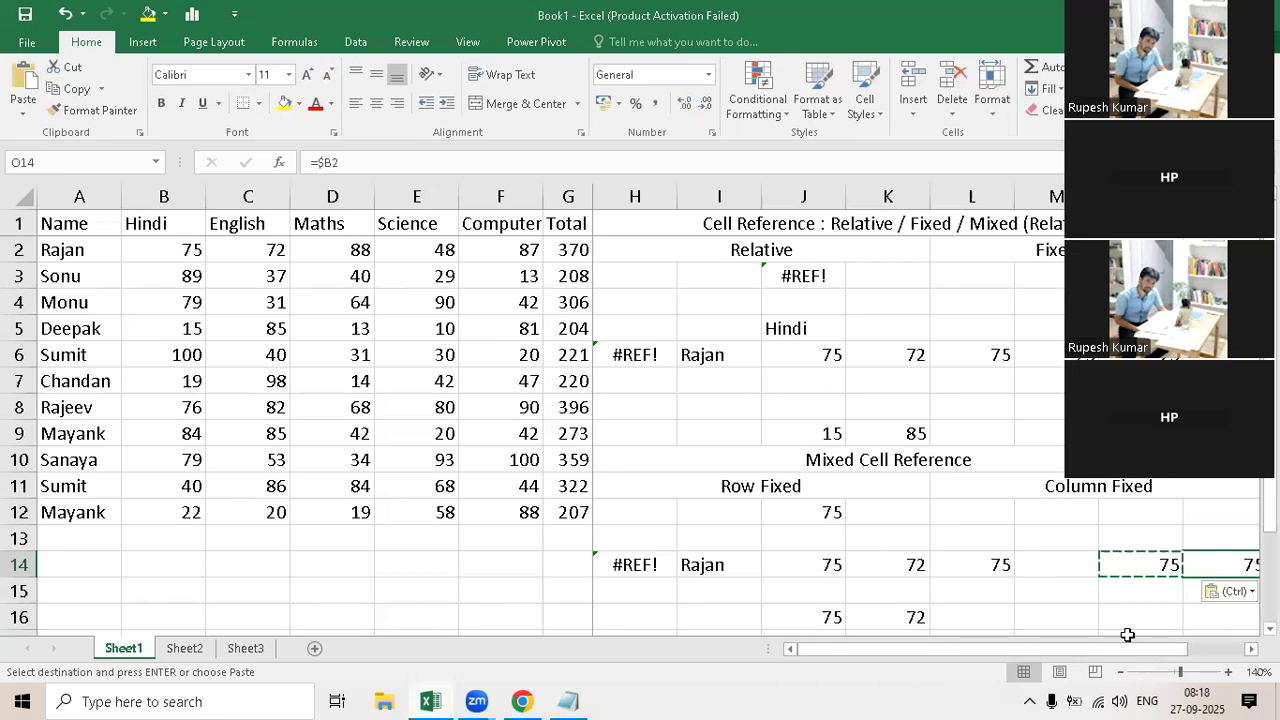
key(Delete)
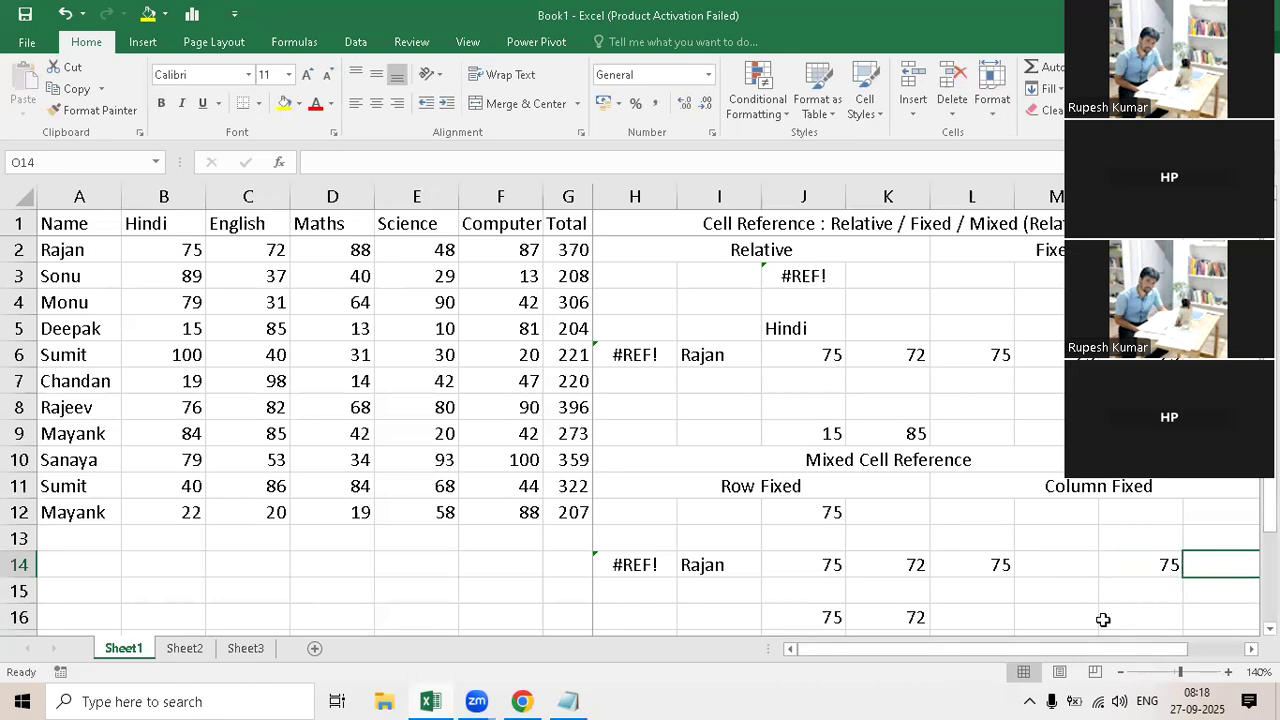
Step: Check the formula in N14 and copy it within column N into cells N12, N13 and N16
click(1141, 537)
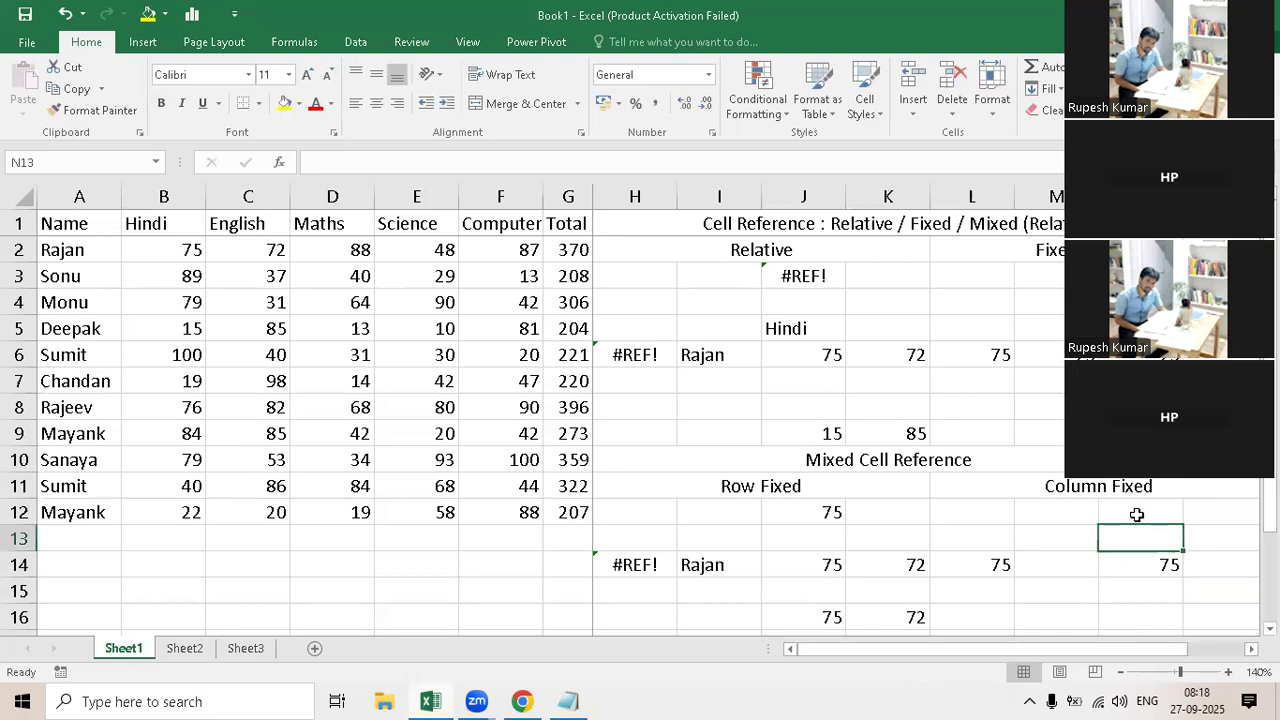
double_click(1130, 566)
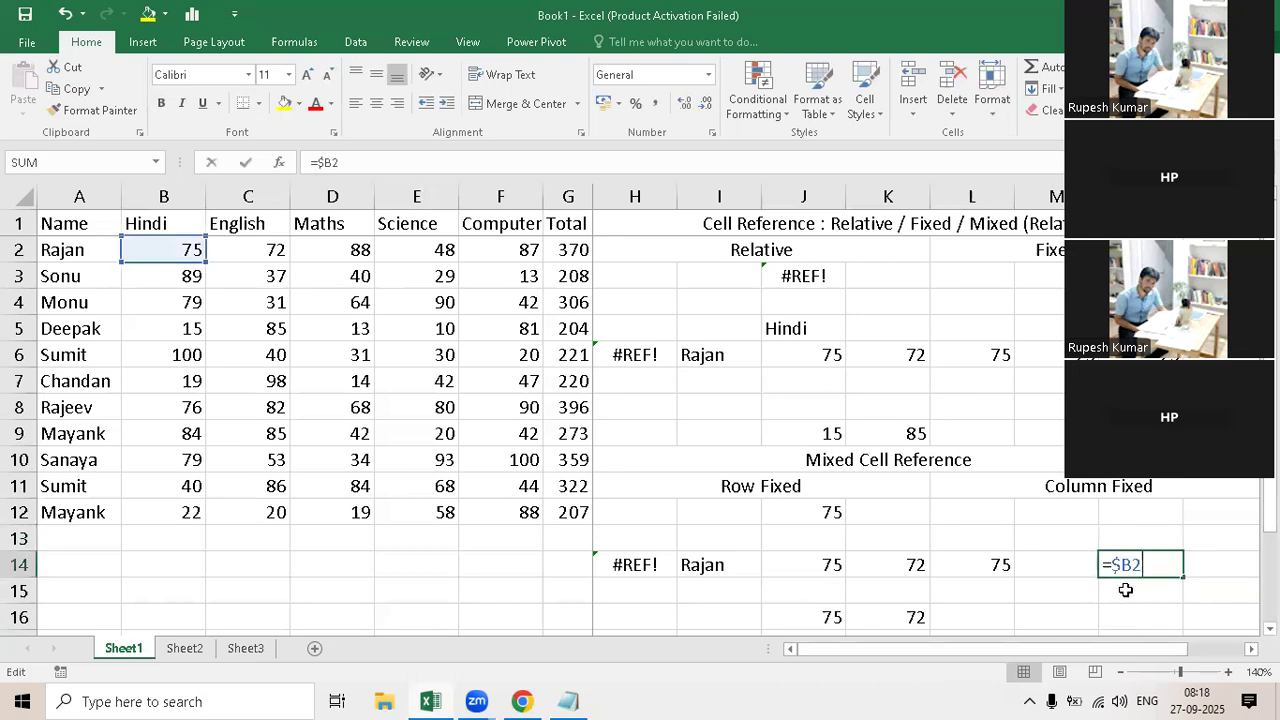
key(Escape)
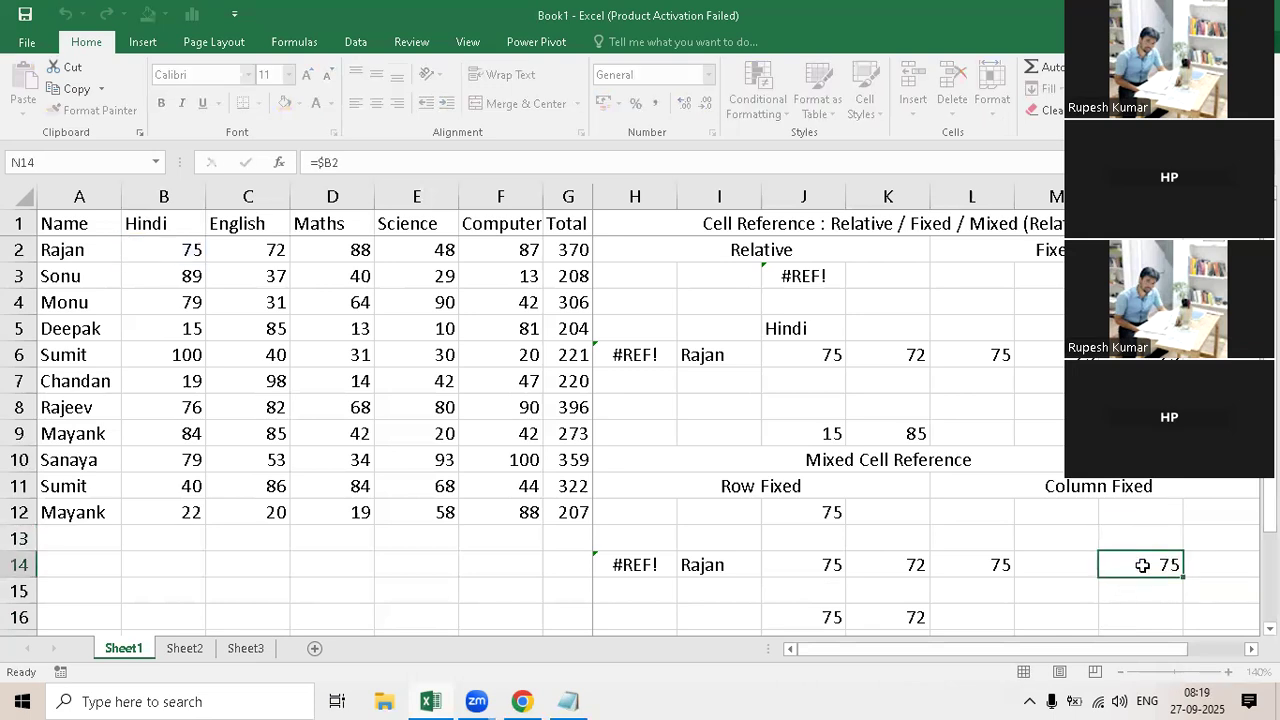
key(ctrl+c)
click(1140, 512)
key(ctrl+v)
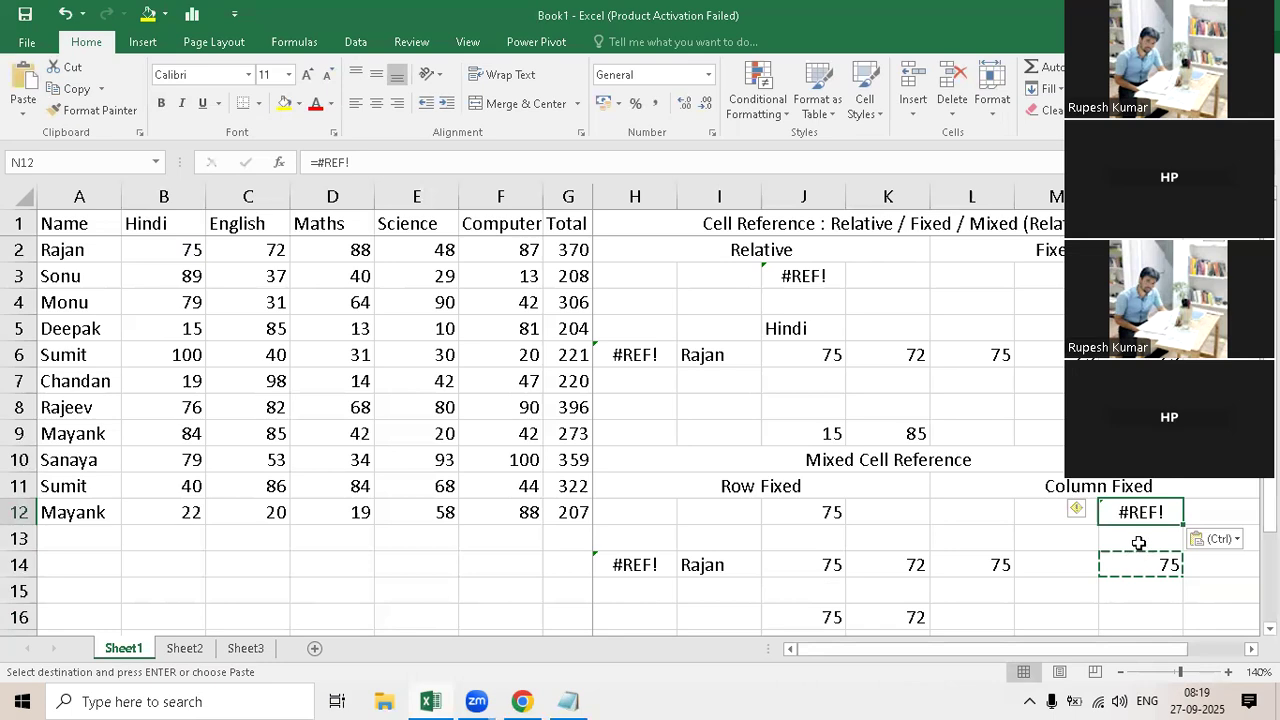
key(Down)
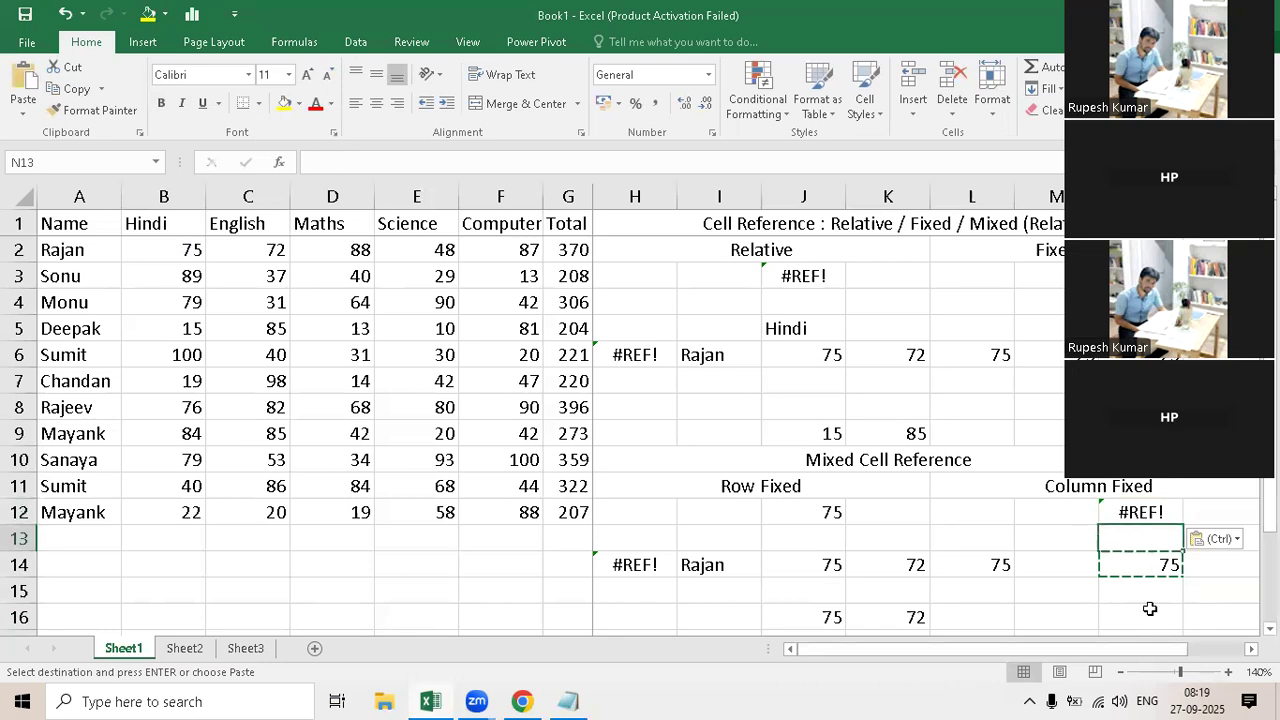
key(ctrl+v)
click(1140, 616)
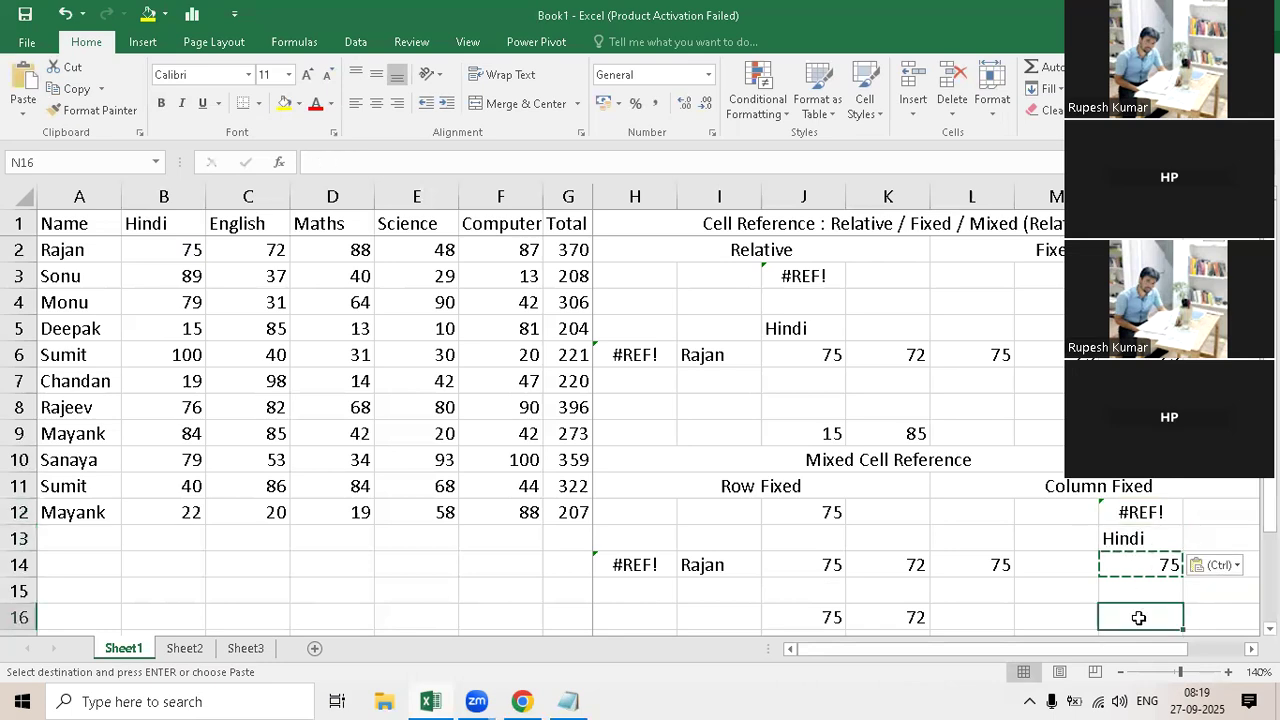
key(ctrl+v)
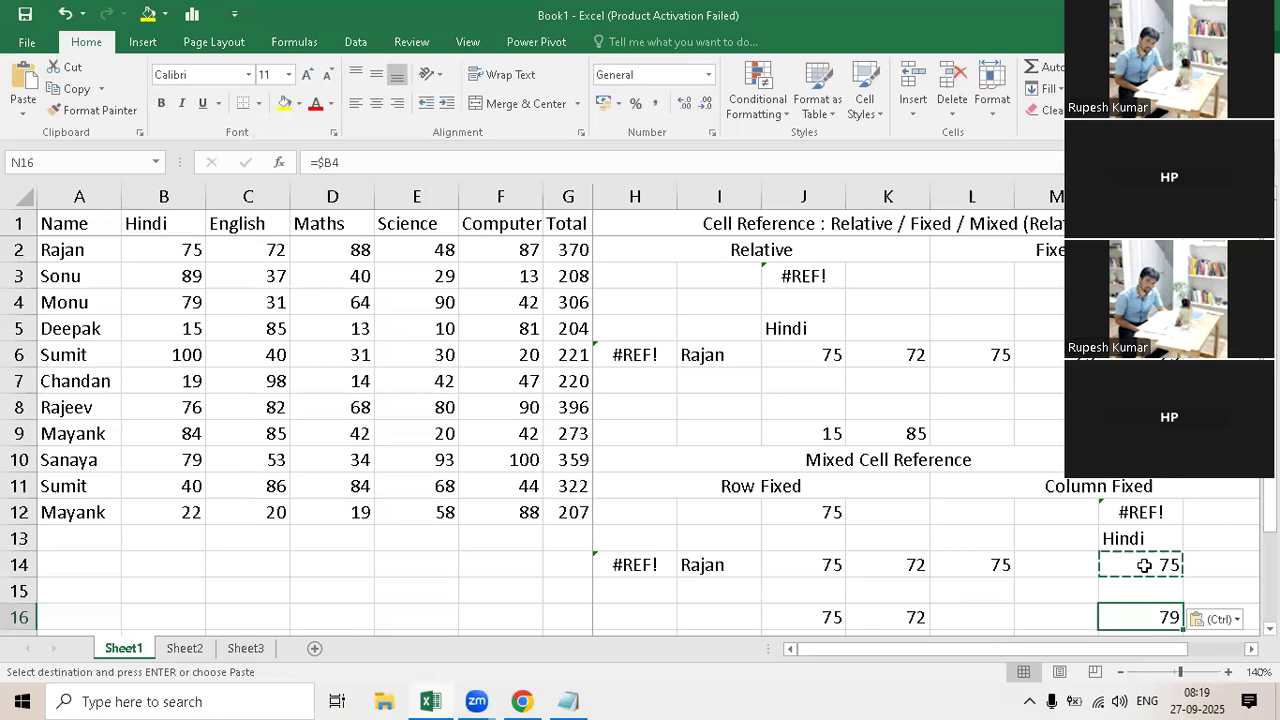
Step: Paste the copied column-fixed formula into M16 and compare it with the formula in N16
key(Up)
key(Up)
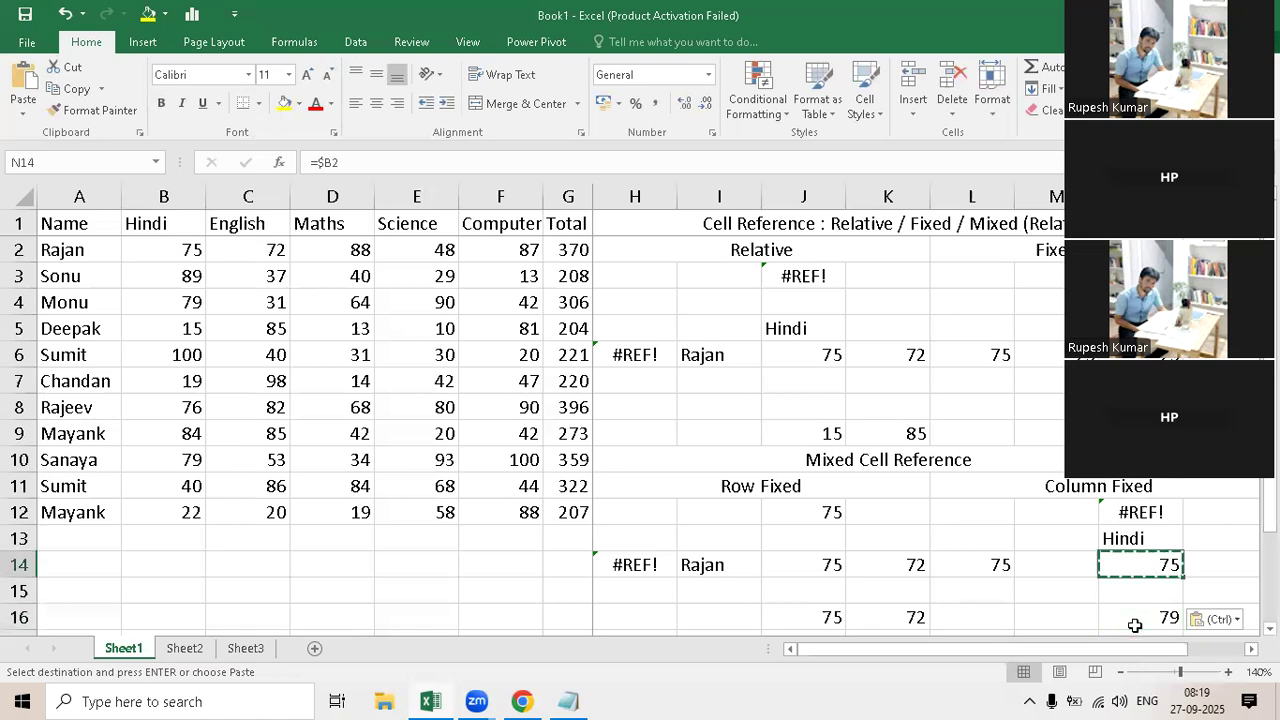
click(1069, 621)
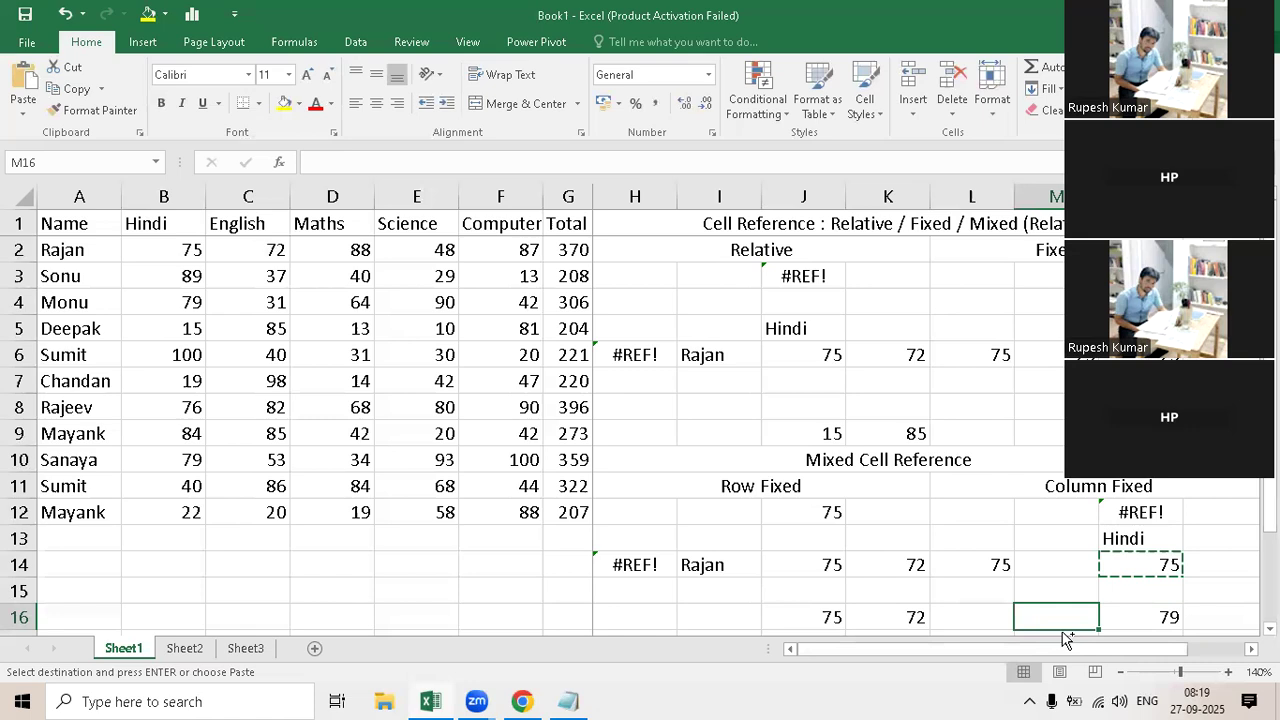
key(ctrl+v)
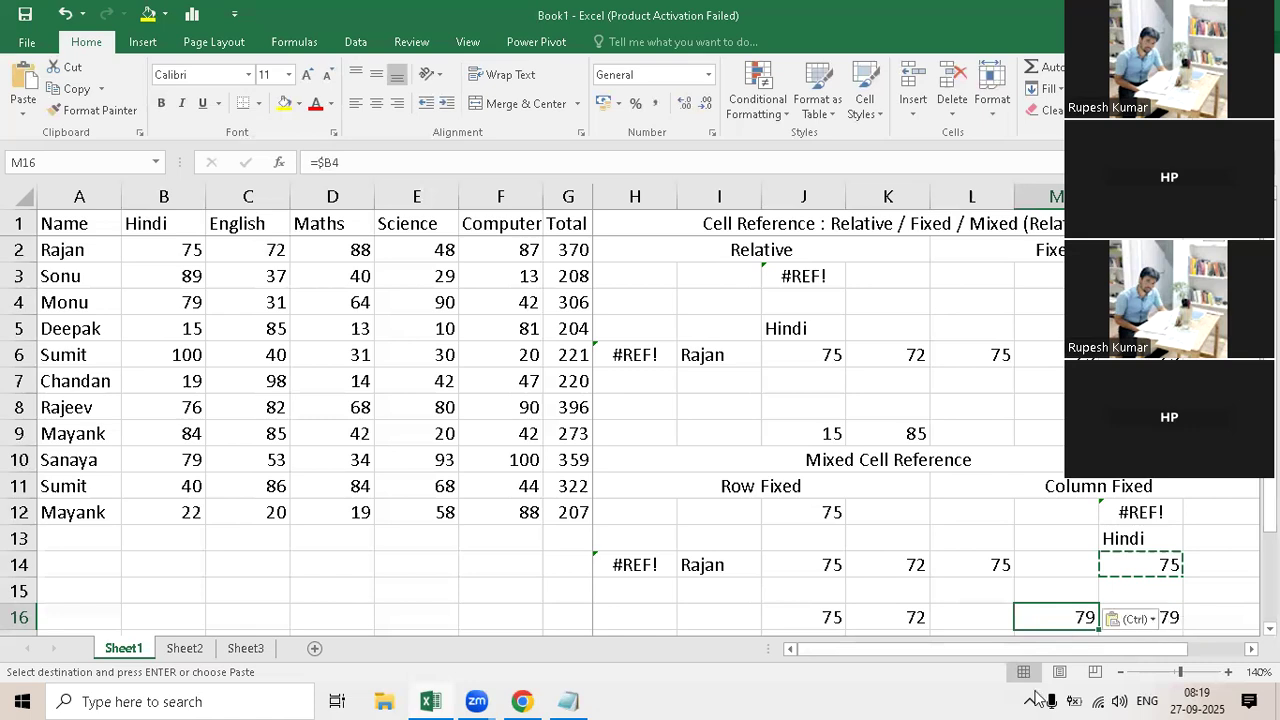
key(Right)
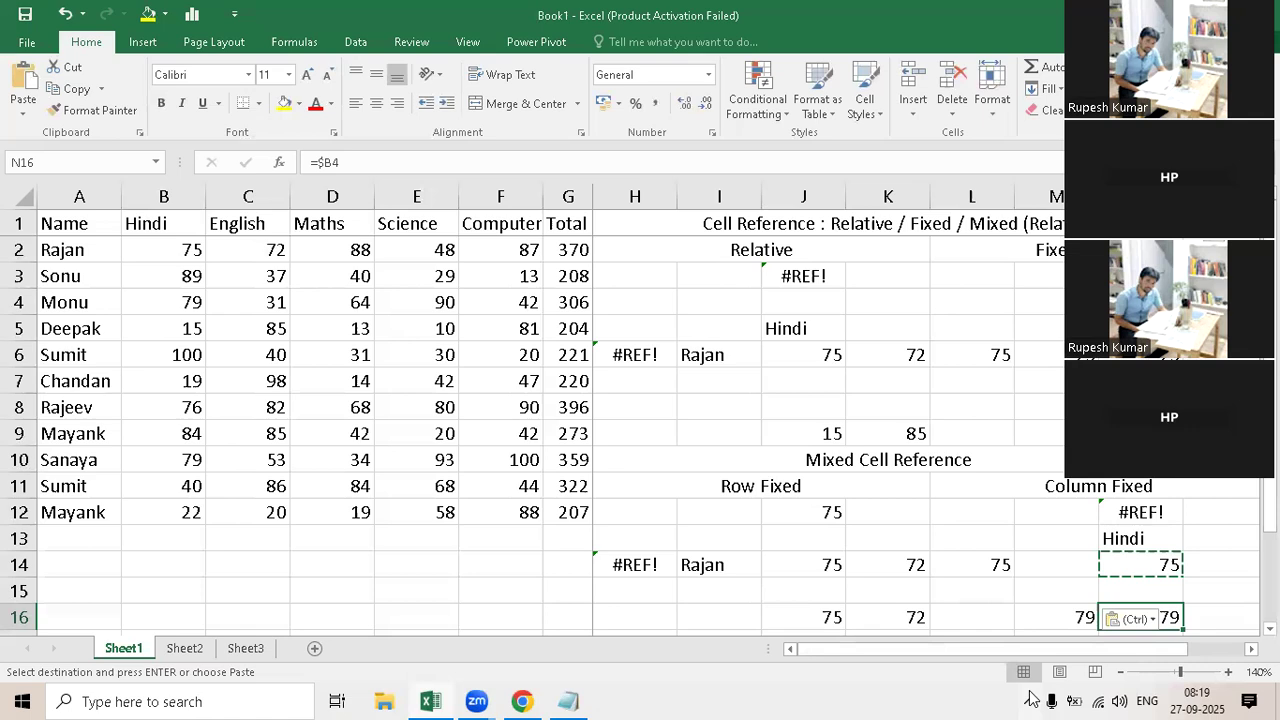
click(926, 390)
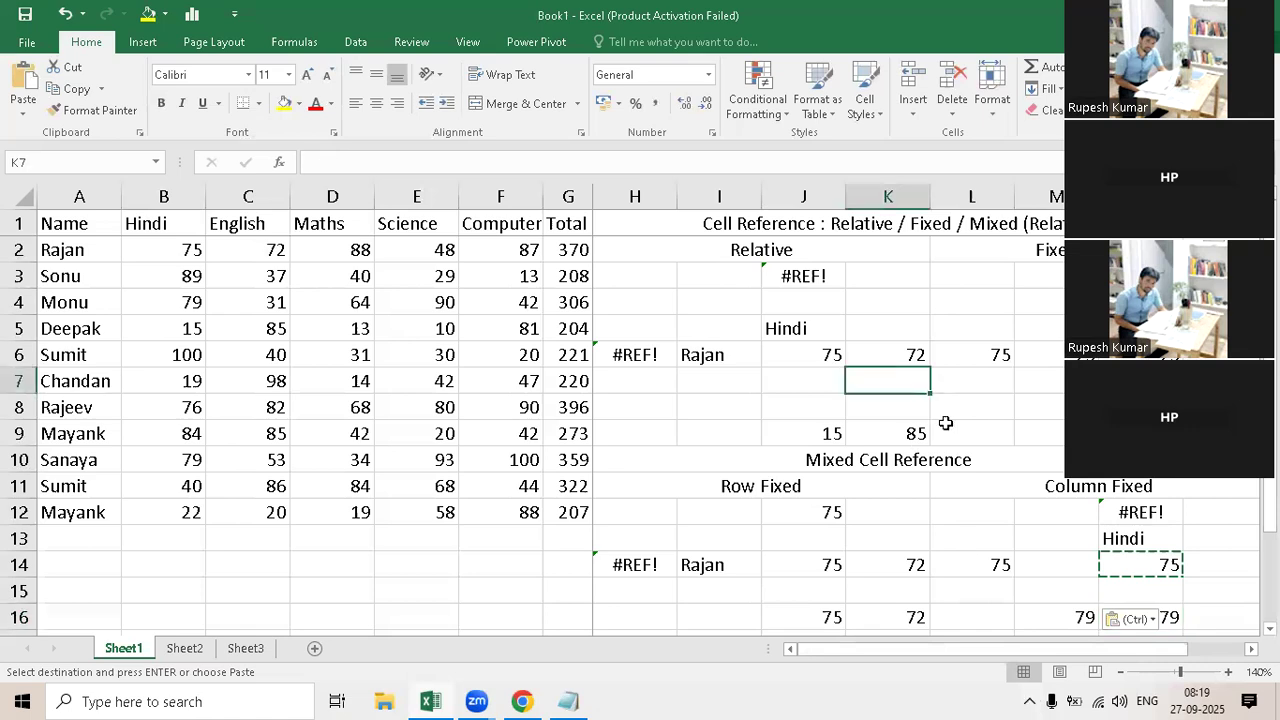
key(Right)
key(Right)
key(Right)
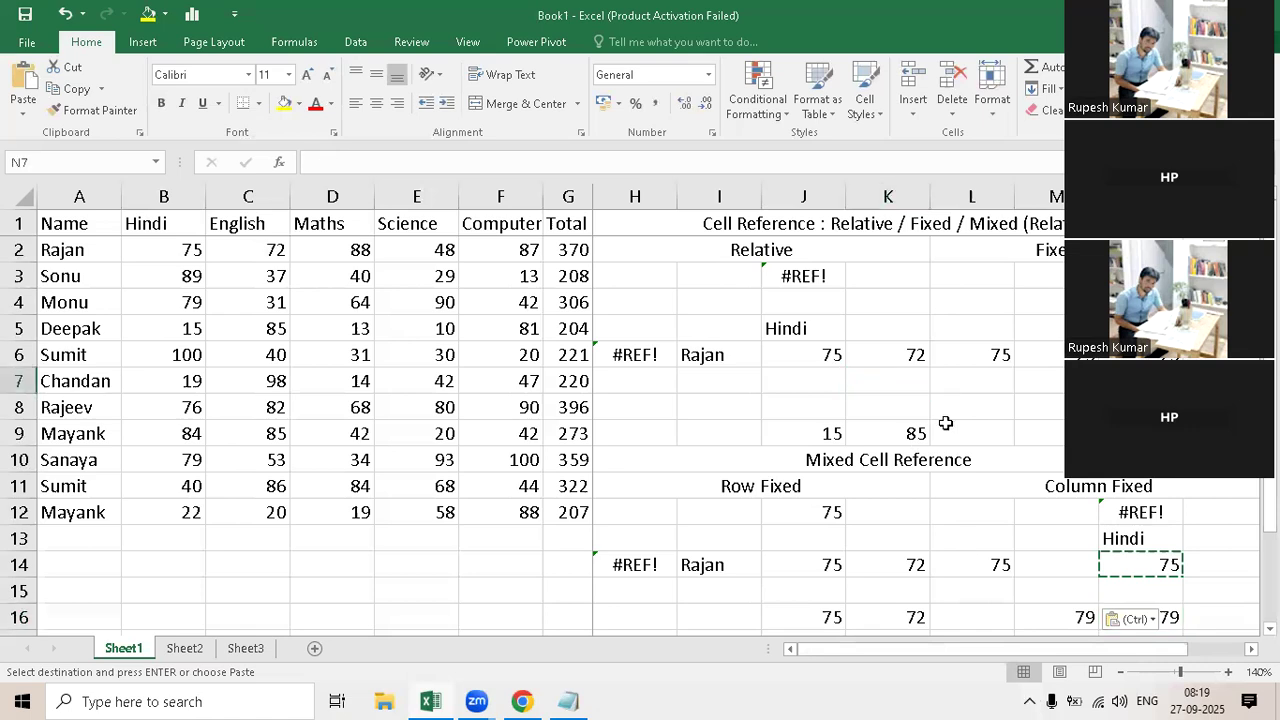
key(Right)
key(Right)
key(Right)
key(Right)
key(Right)
key(Right)
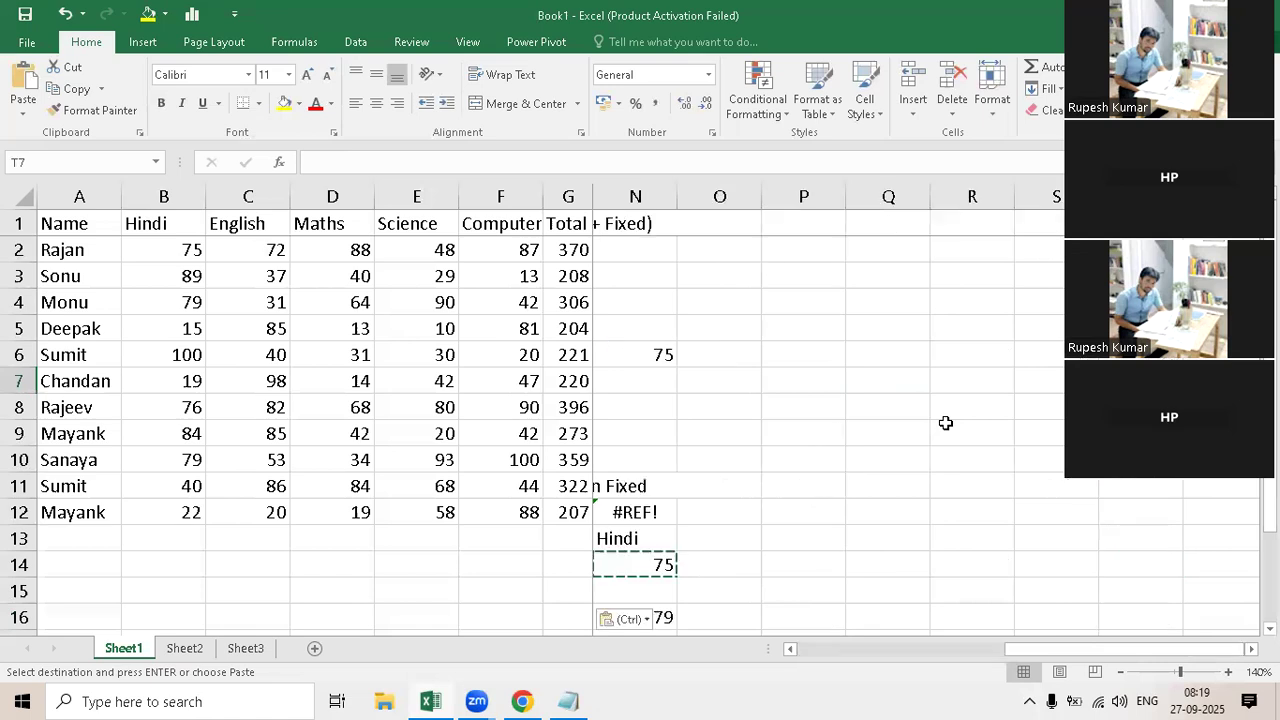
key(Right)
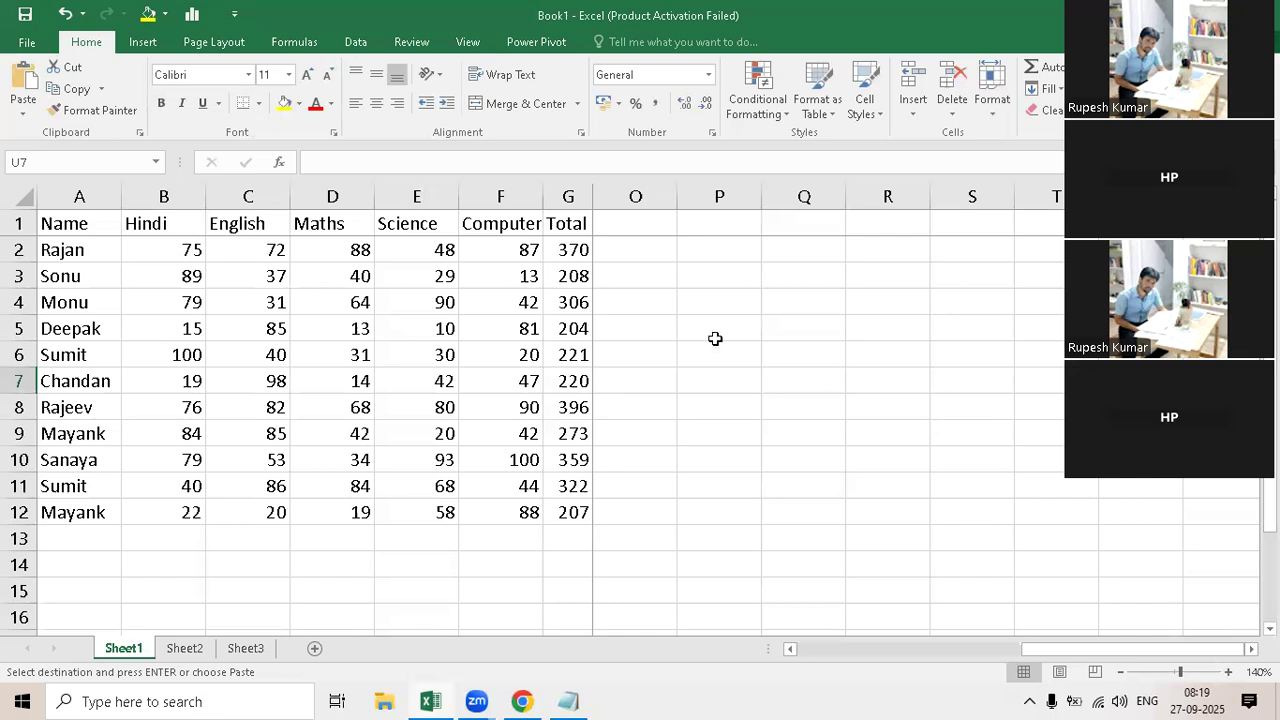
click(728, 223)
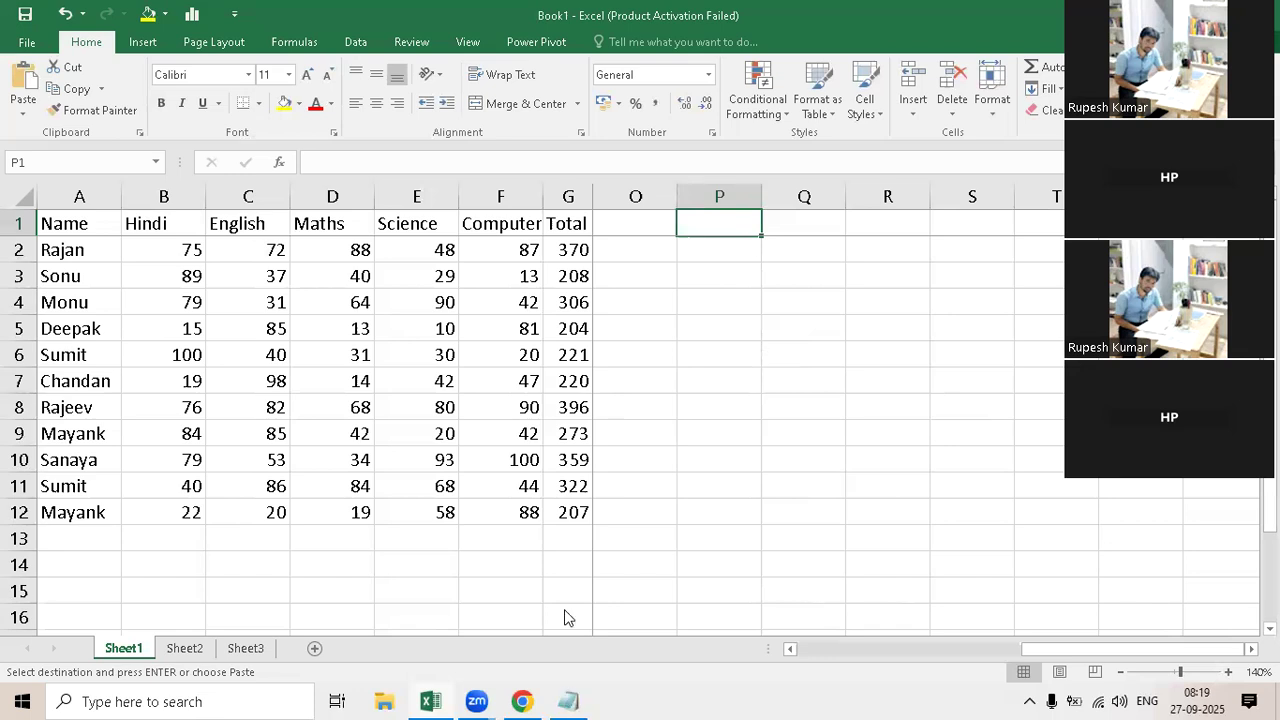
click(549, 541)
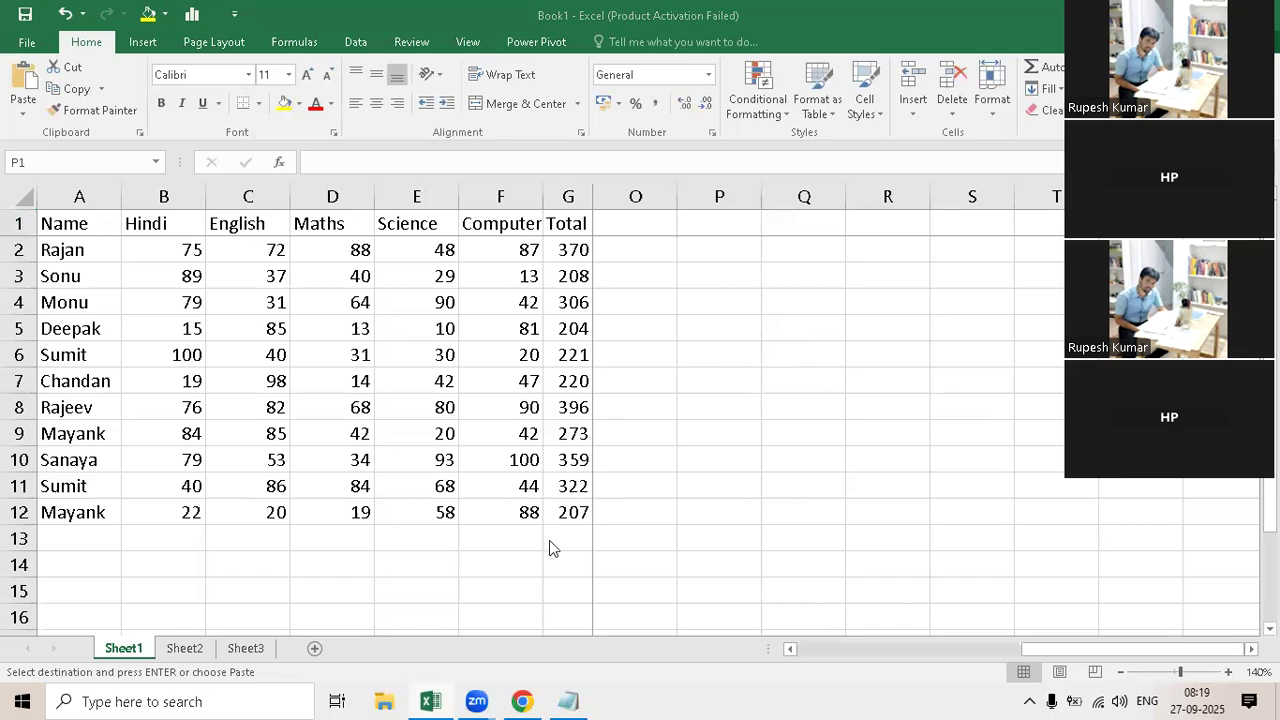
Step: Switch to the Notepad notes and add the heading FORMULA below the F4 line
click(580, 698)
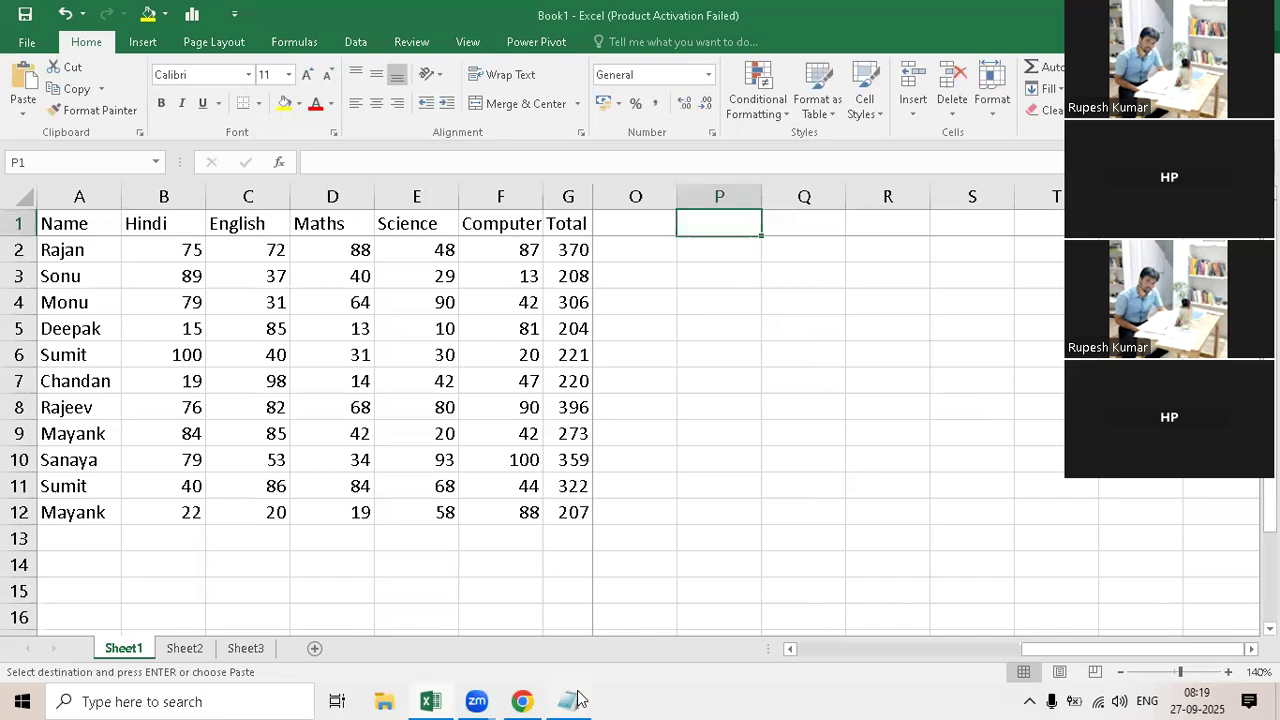
click(577, 698)
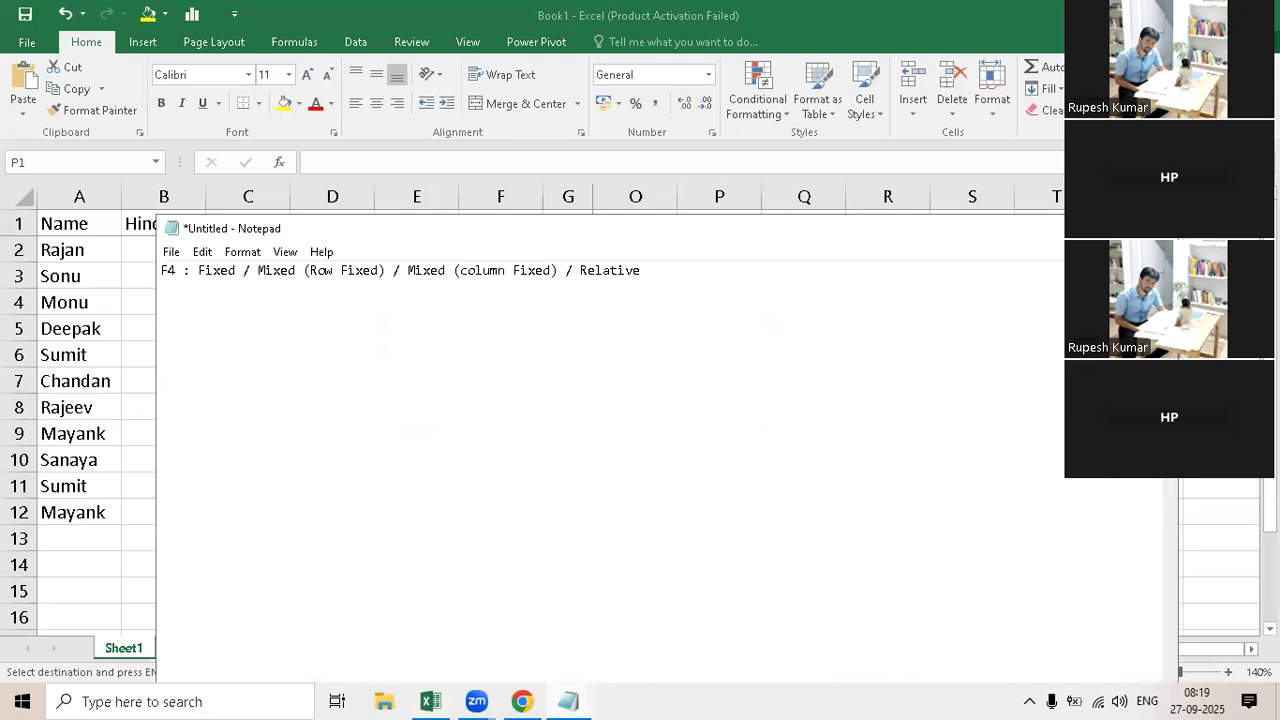
text(For)
key(BackSpace)
key(BackSpace)
text(ORMULA)
Step: Set the font size of the notes to 16
click(242, 252)
click(252, 294)
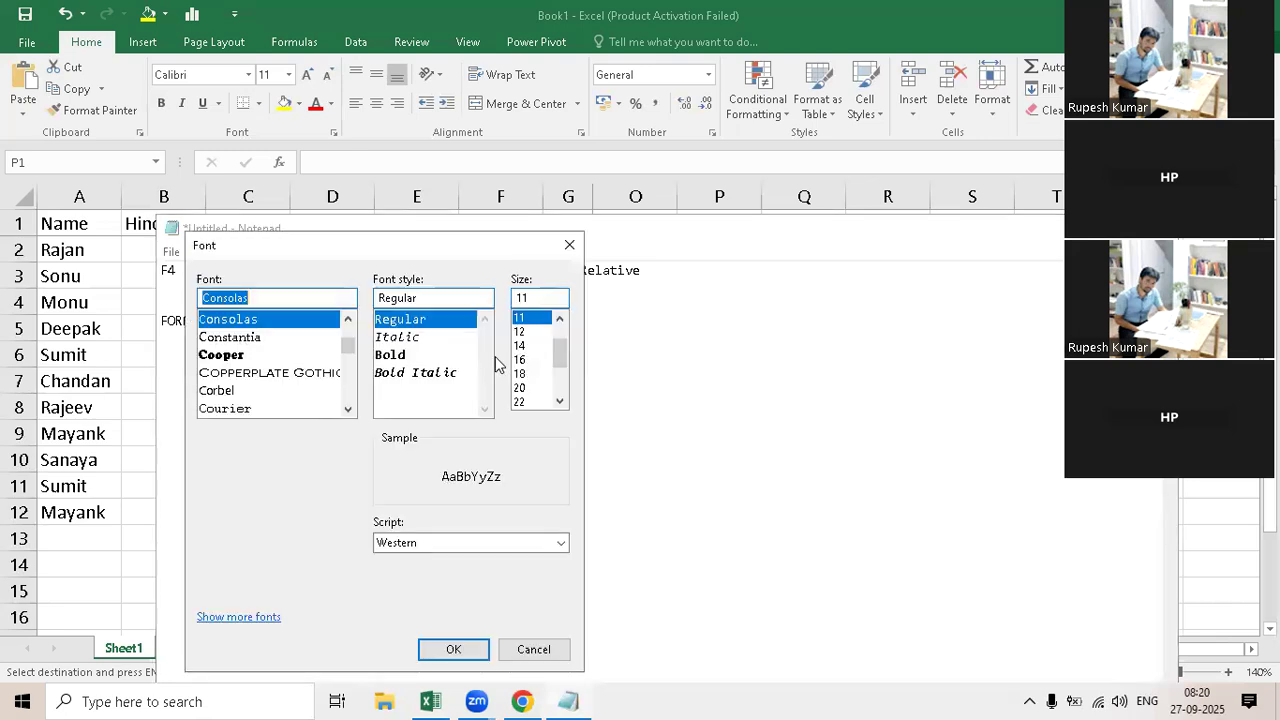
click(520, 359)
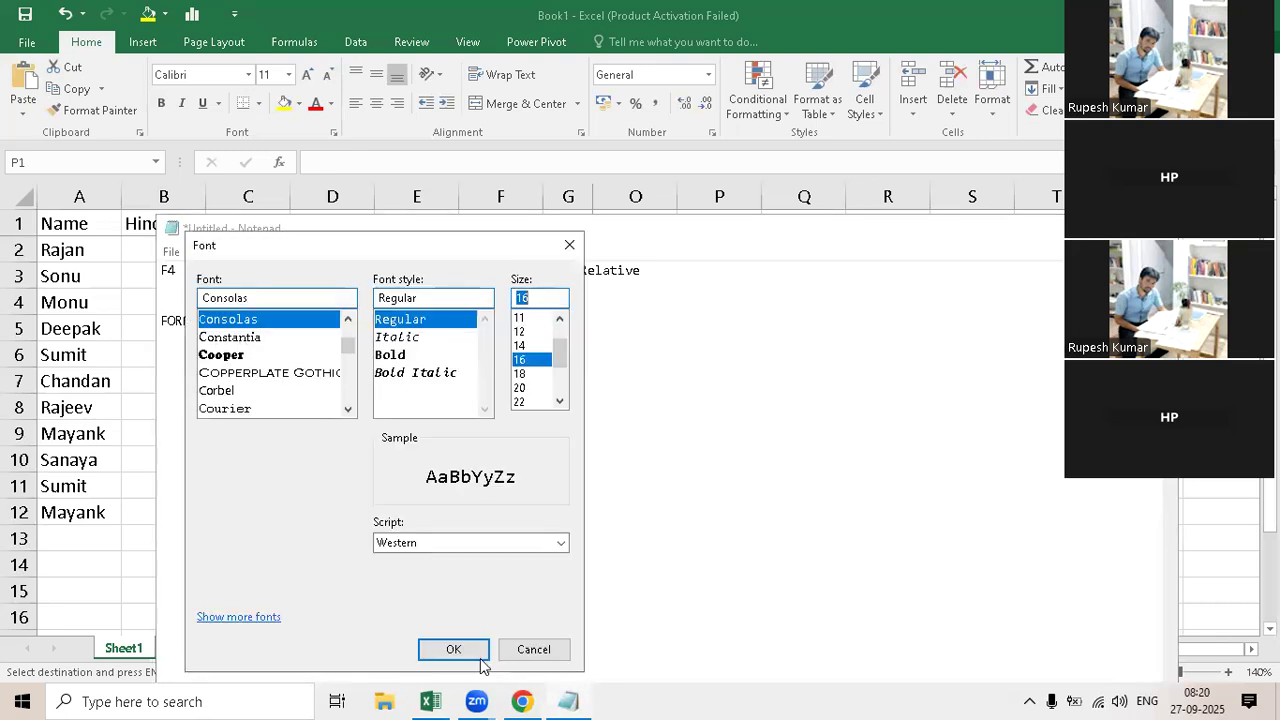
key(Return)
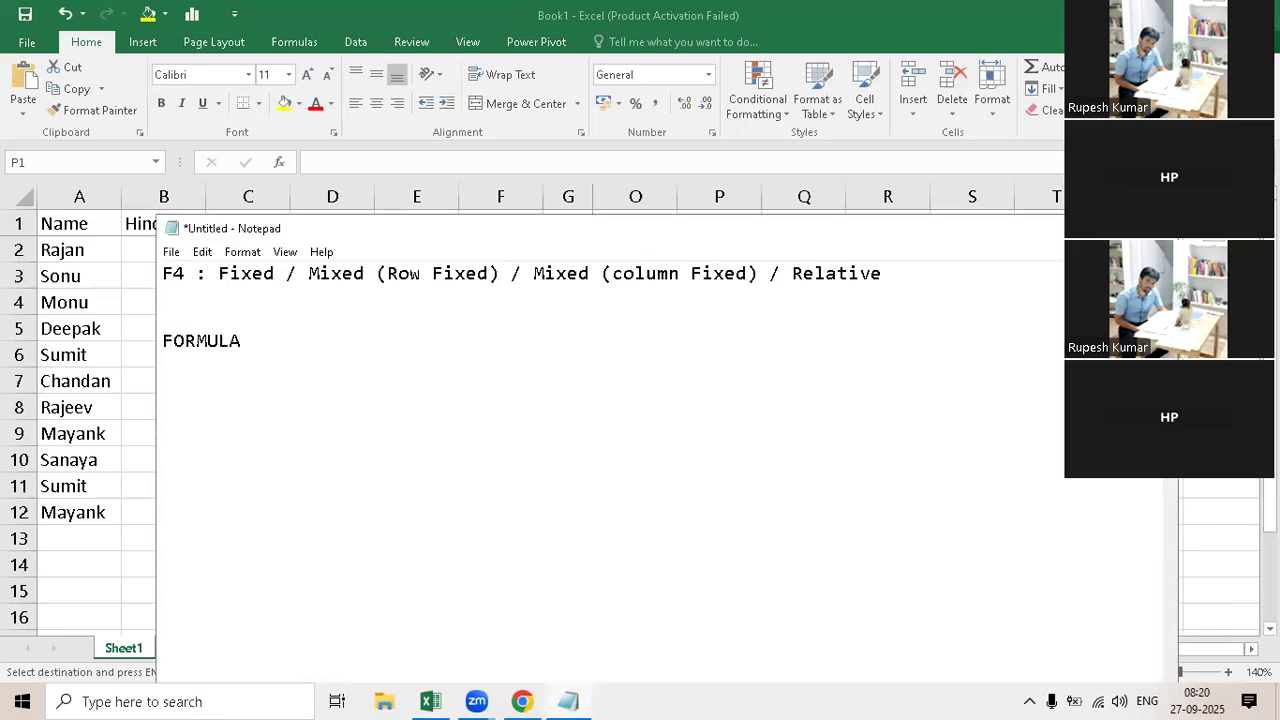
Step: Add "1. Output" as the first numbered point under the FORMULA heading
text(1. oU)
key(BackSpace)
key(BackSpace)
text(Output)
key(Return)
Step: Add the points "2. Content" and "3. Technique" to the FORMULA list
text(2.)
text(Cone)
key(BackSpace)
text(t)
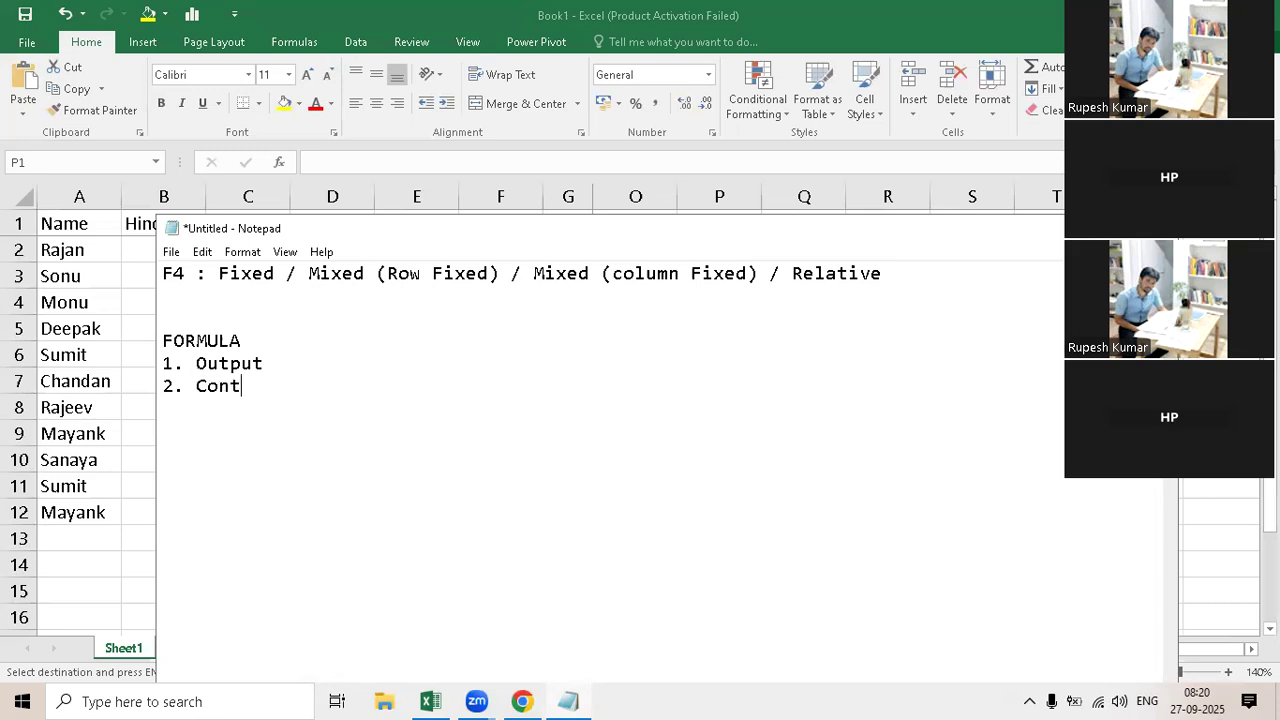
text(ent)
key(Return)
text(3)
text(.)
text(Te)
text(chen)
key(BackSpace)
key(BackSpace)
text(nique)
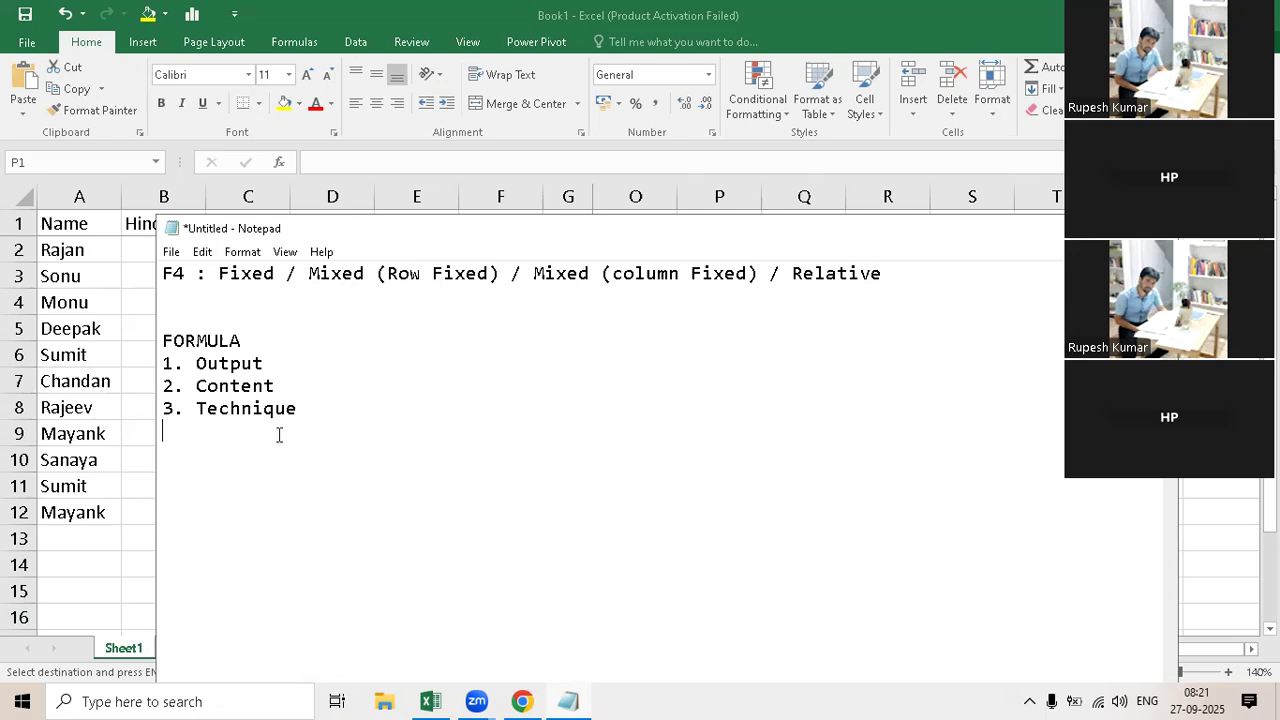
Step: Start a new section below the list with "1. if statement" and the line "Condition"
key(Return)
key(Return)
text(1. if statement)
key(Return)
text(Condition)
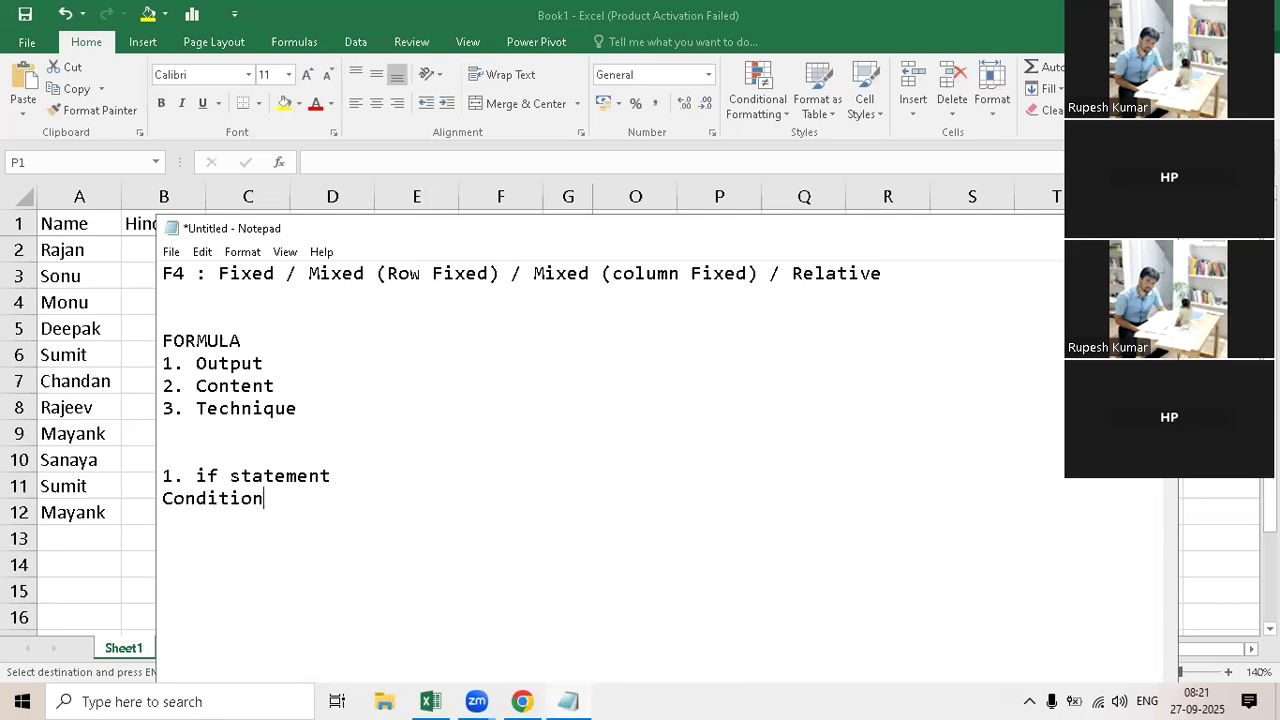
Step: Add the lines "Condition accept" and "Condition reject" under the if statement section
key(Return)
text(Con)
text(d)
key(BackSpace)
text(ndition acc)
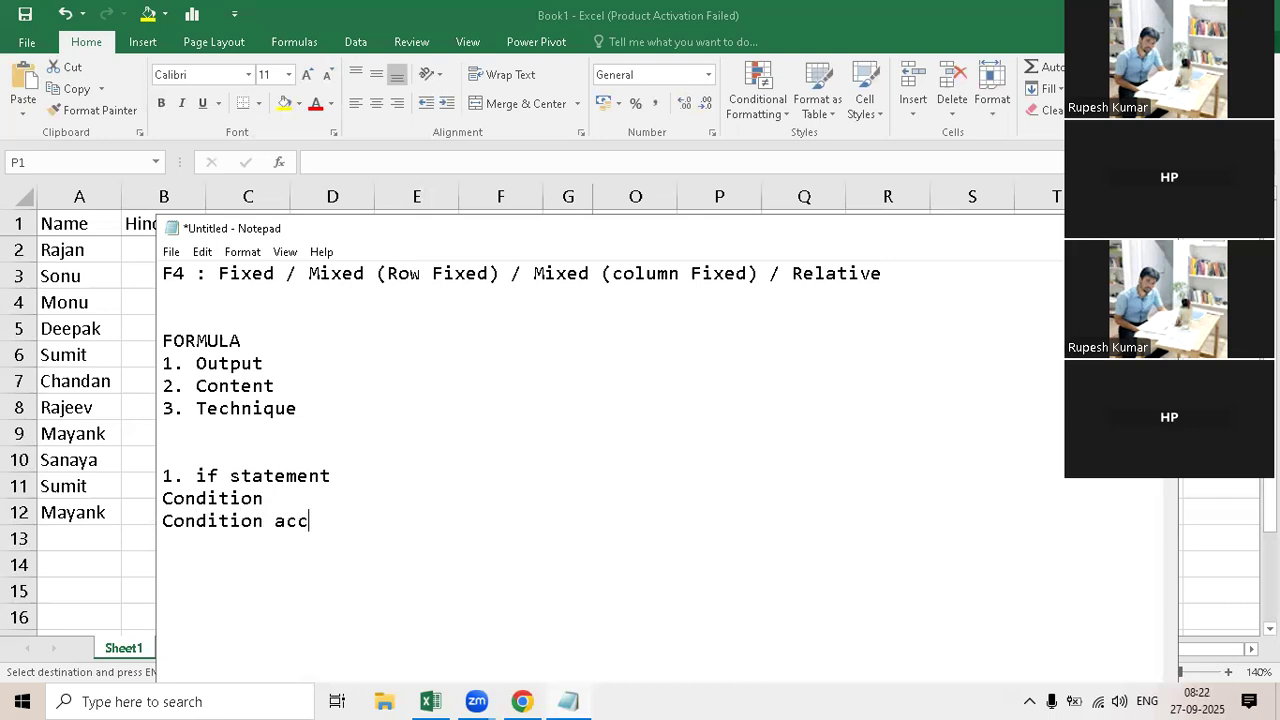
text(ept)
key(Return)
text(Condition reject)
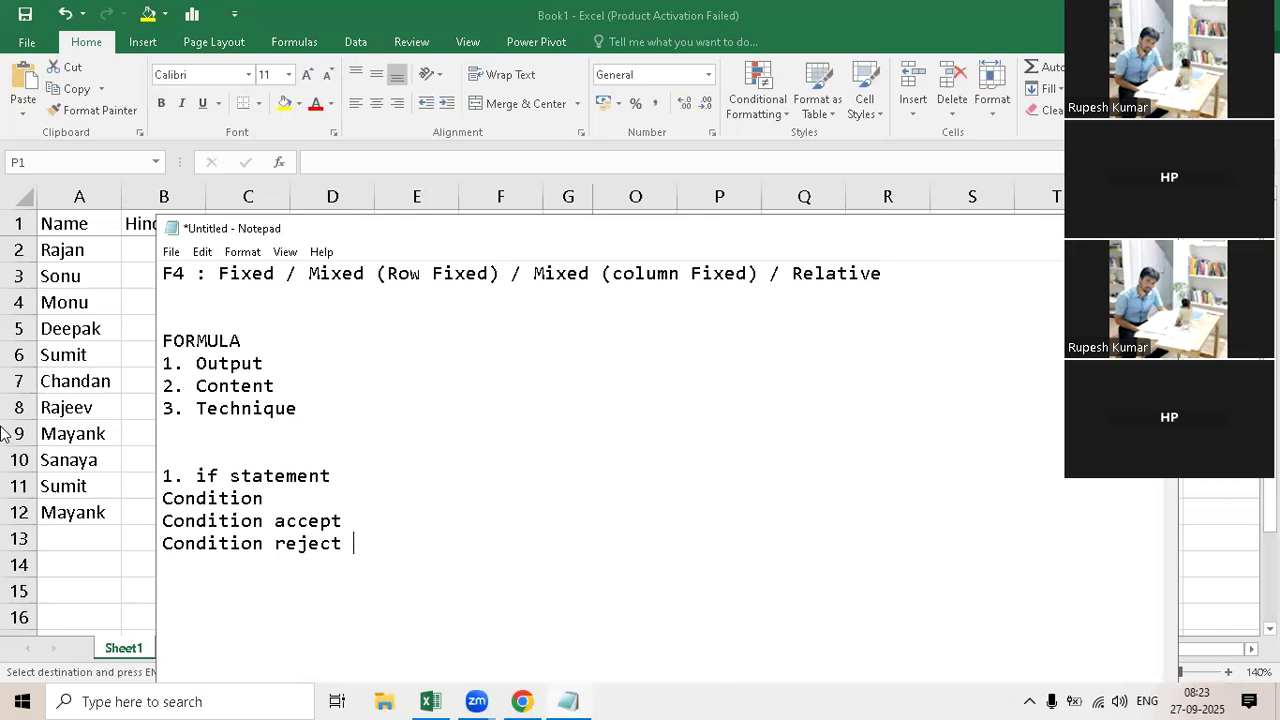
Step: Switch to Excel and copy the subject headings Hindi through Computer from B1:F1 to the row starting at P1
click(95, 354)
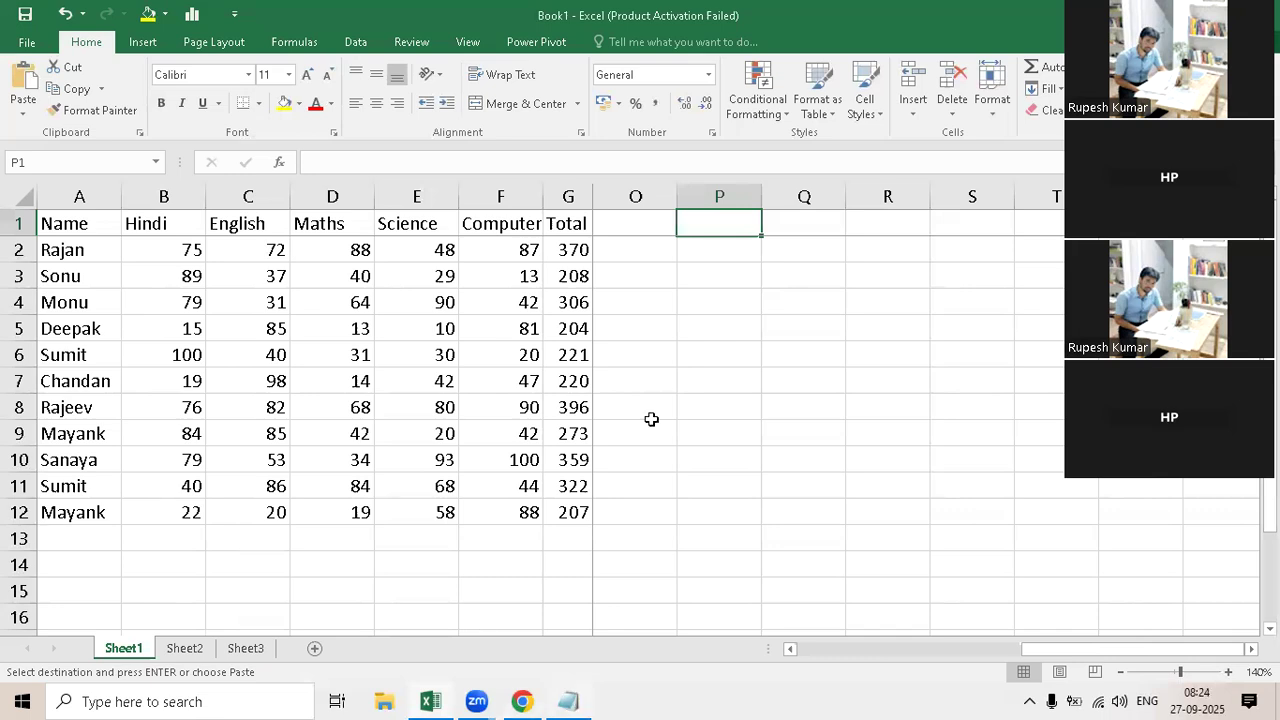
drag(158, 226, 474, 222)
key(ctrl+c)
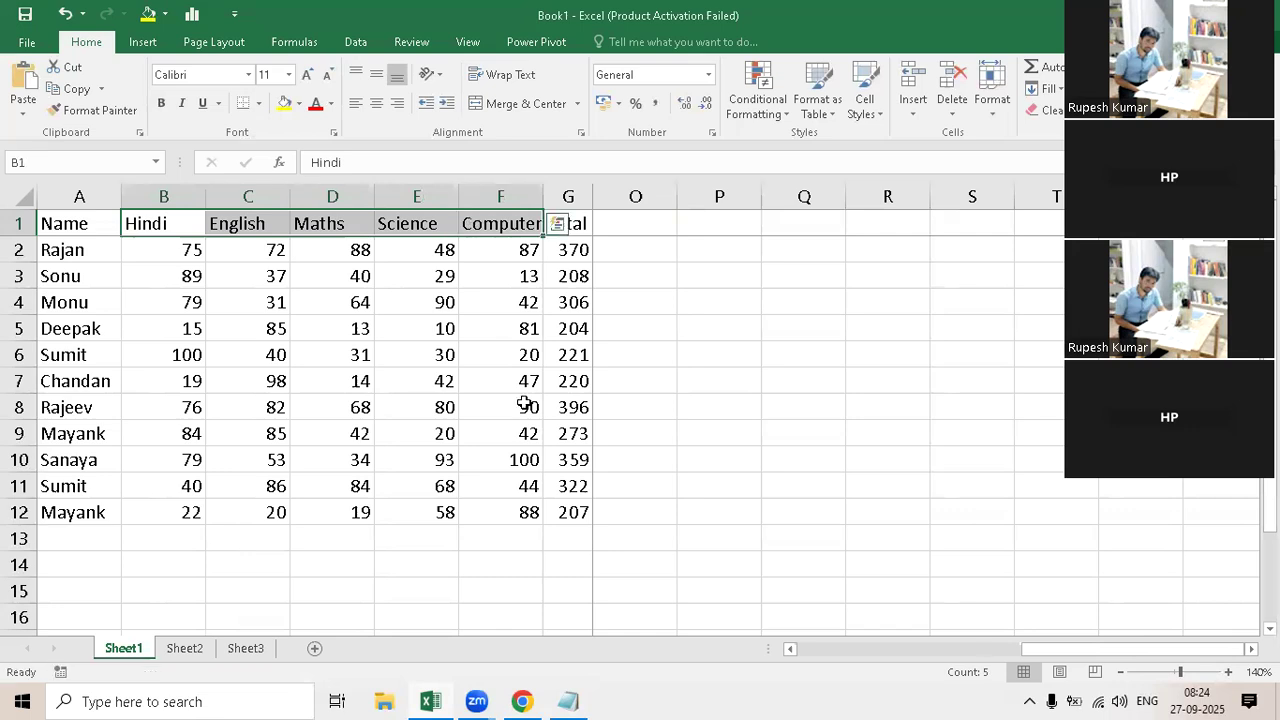
click(720, 224)
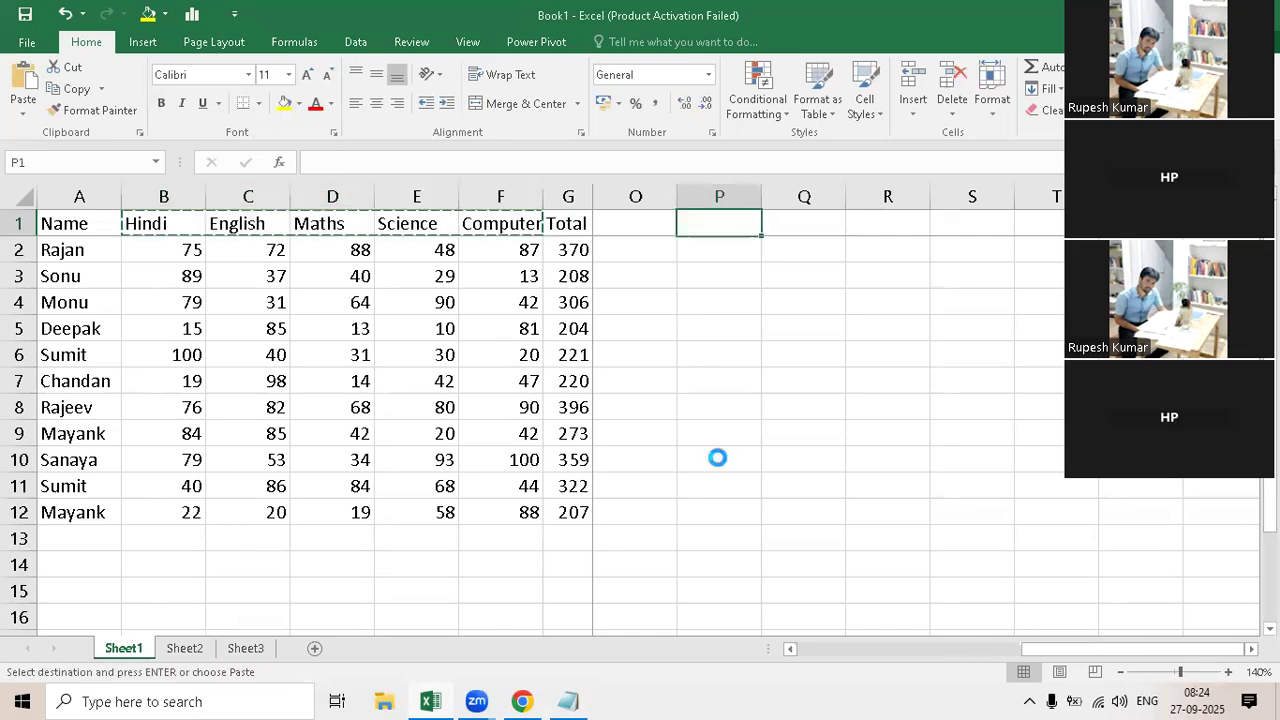
key(ctrl+v)
click(712, 252)
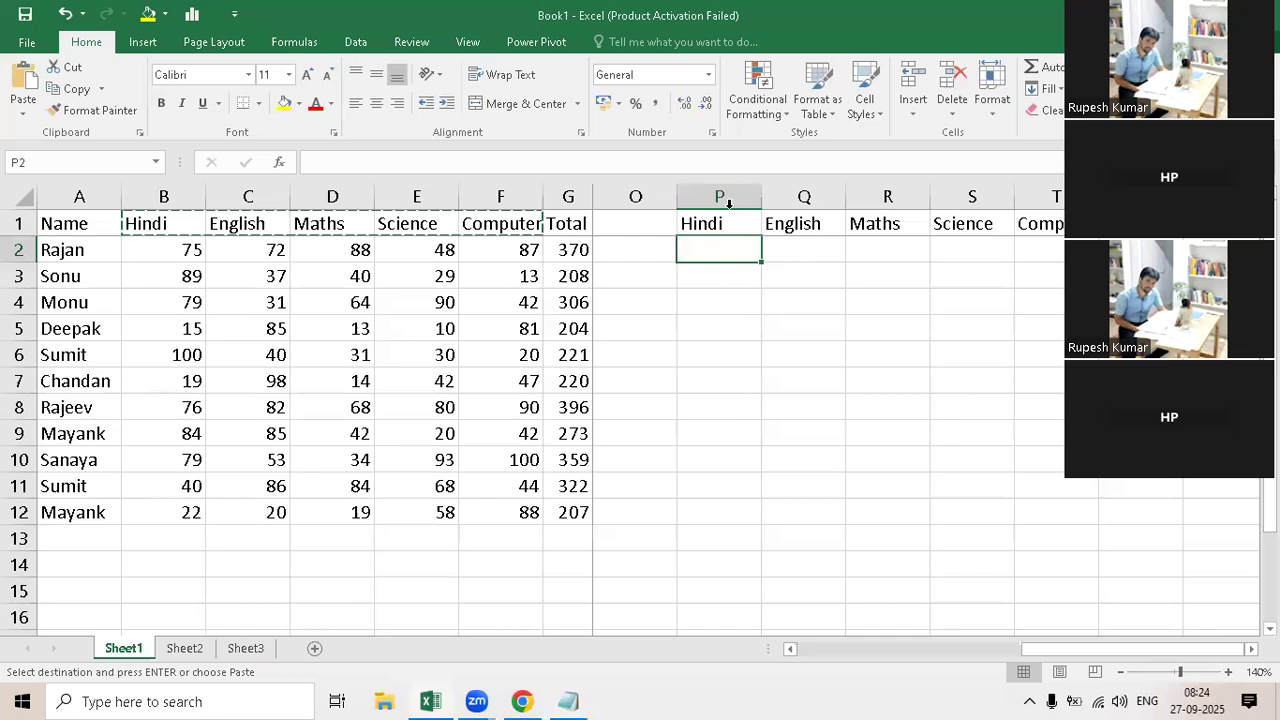
click(88, 262)
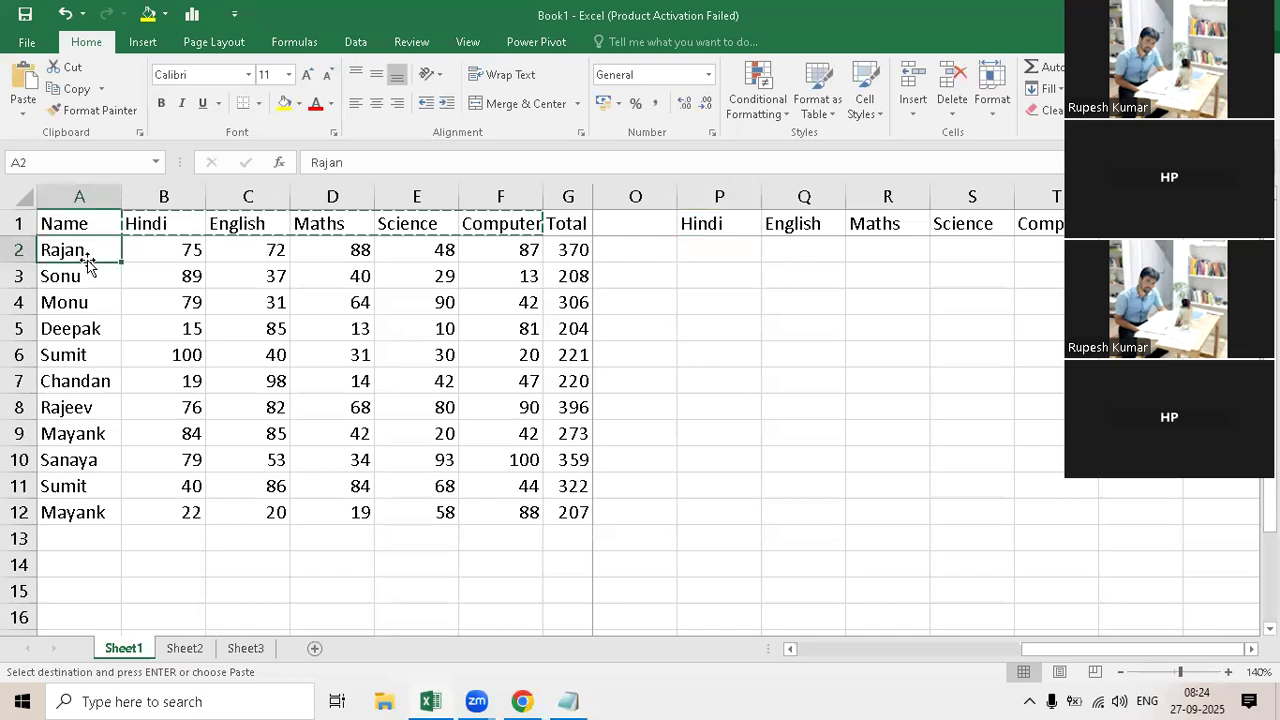
click(697, 254)
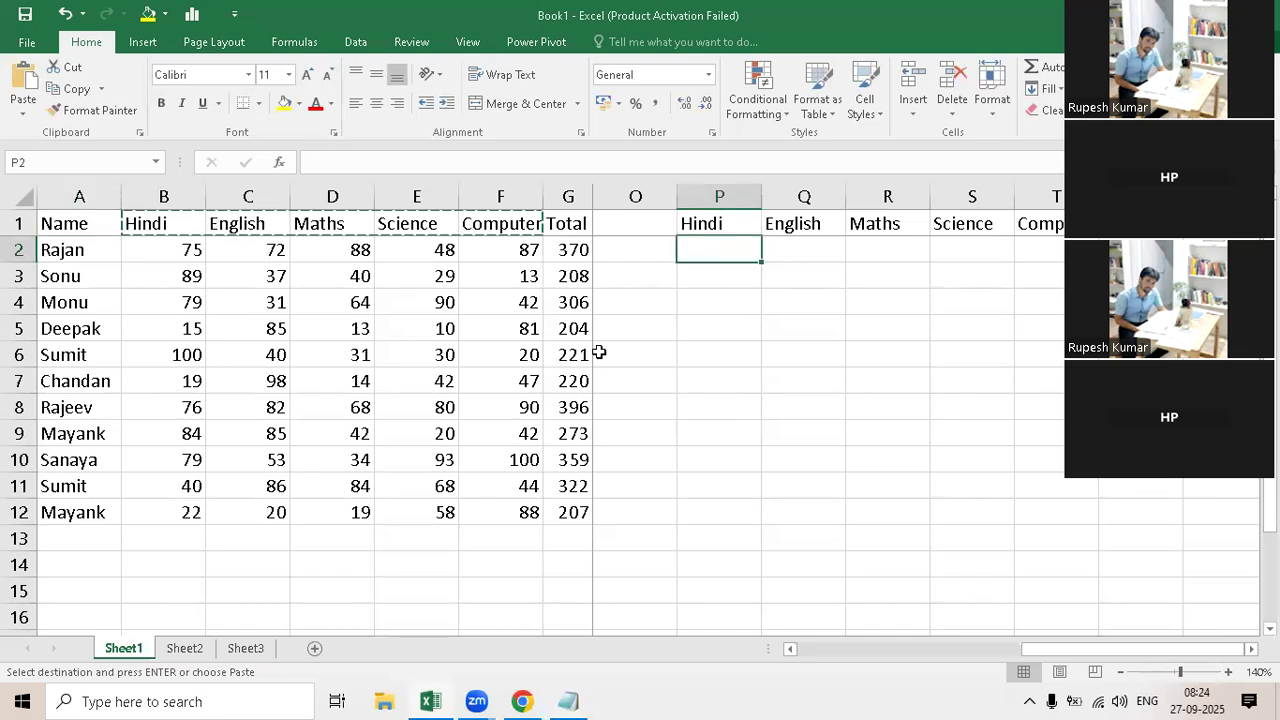
Step: Switch to Notepad and extend the Condition line of the if statement notes with "-> Marks >= 33"
click(568, 701)
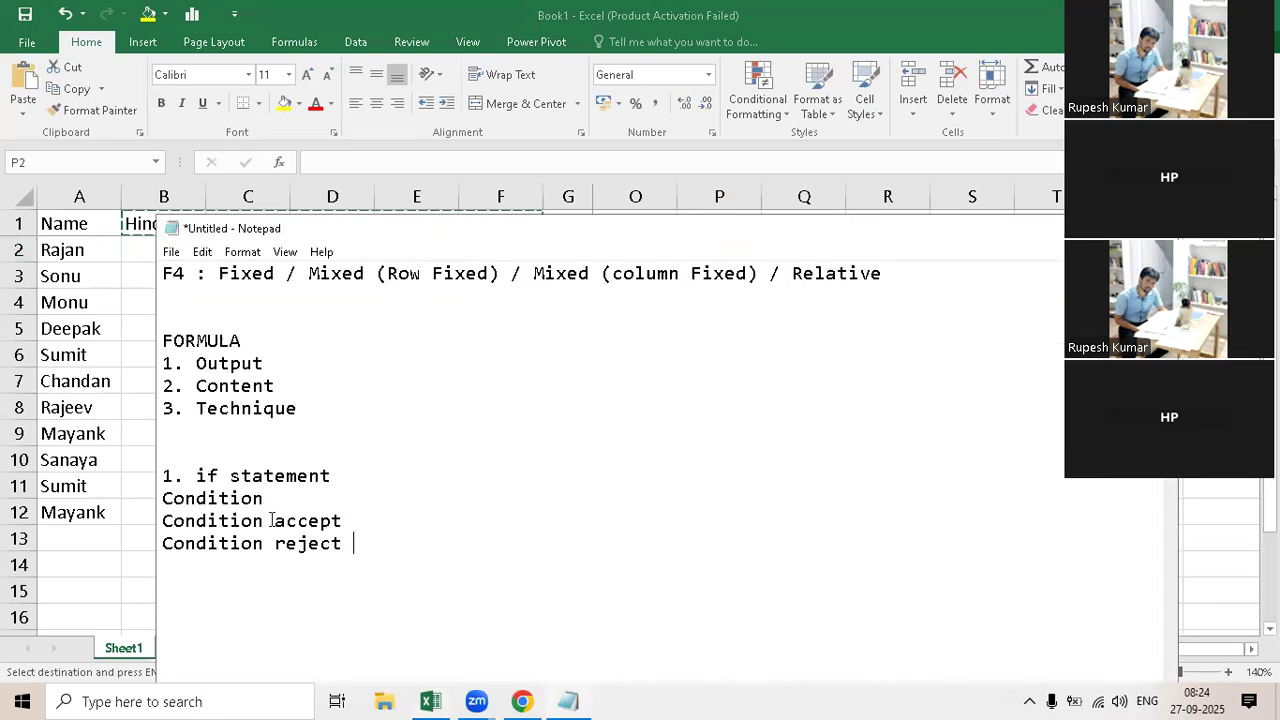
click(276, 498)
text(->)
text(Markks)
key(BackSpace)
key(BackSpace)
text(s > 33)
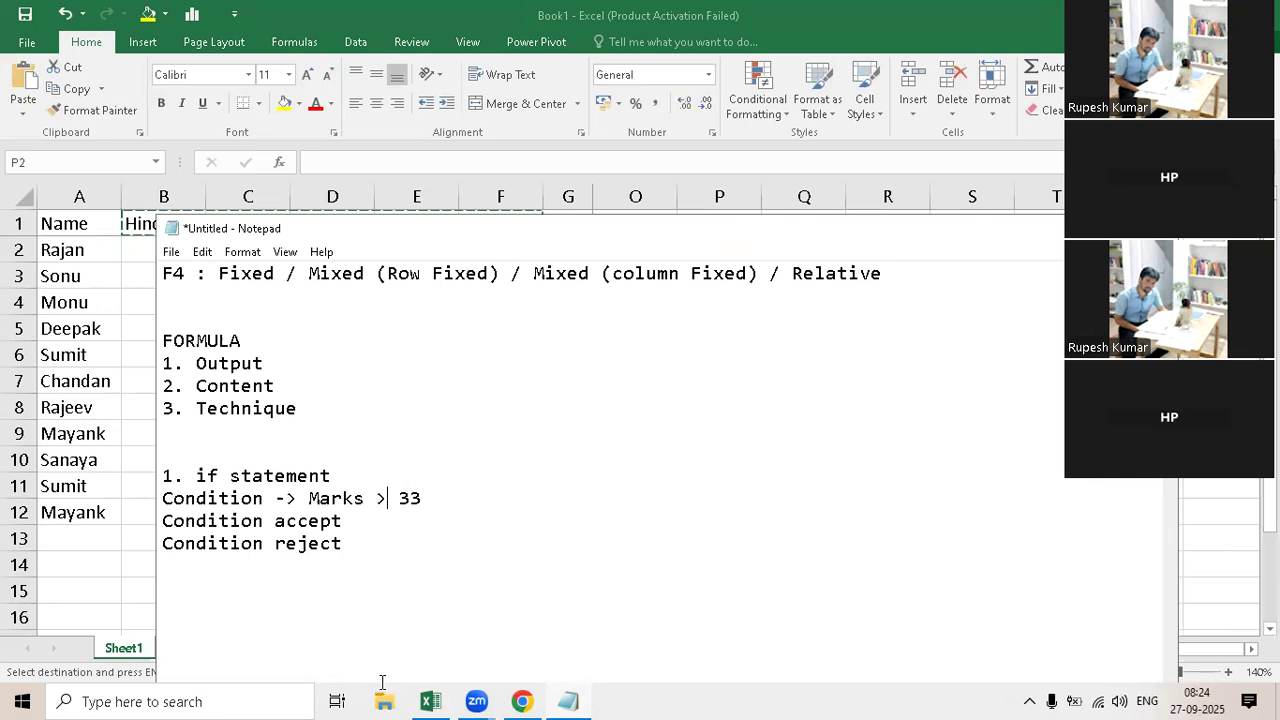
key(Left)
key(Left)
key(Left)
text(=)
Step: Add "- Pass" to the Condition accept line and "- Fail" to the Condition reject line
mouse_move(522, 700)
click(352, 520)
text(- Pass)
click(357, 543)
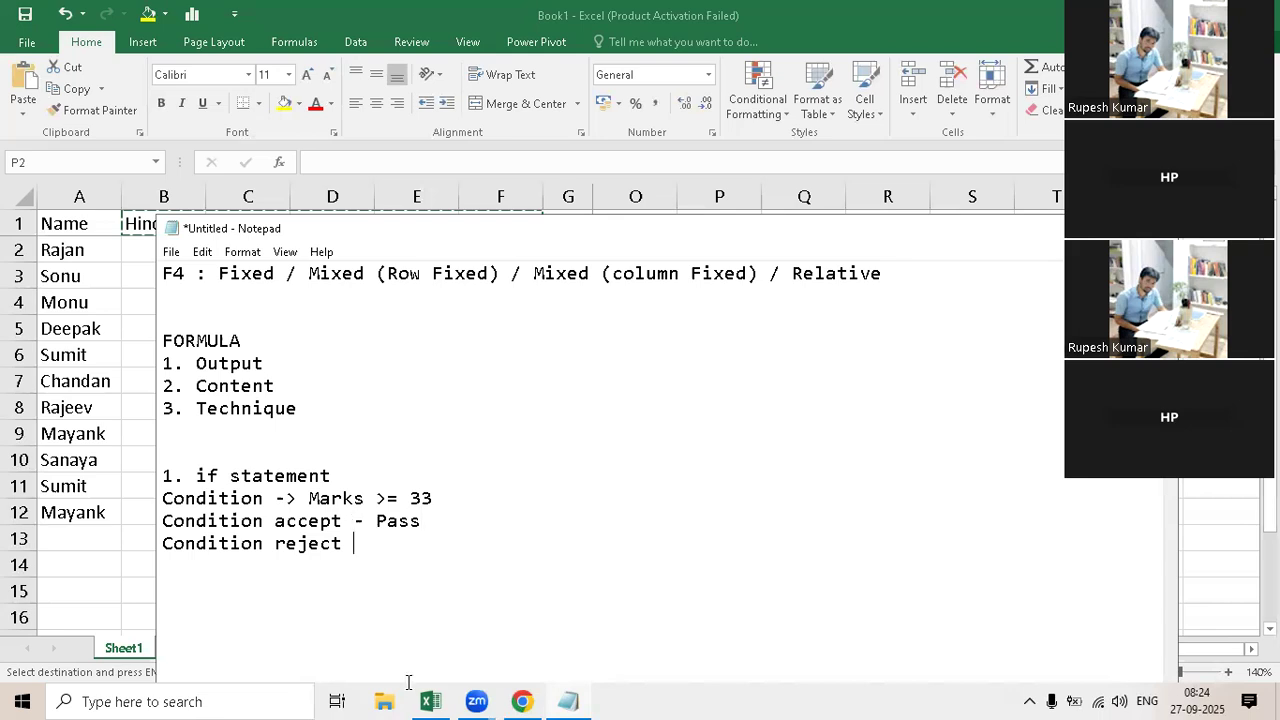
text(- Fail)
Step: Add a "|" divider after the three condition lines and write the alternative condition "Marks <33" beside the first
click(440, 497)
mouse_move(545, 697)
key(Down)
text(|  |)
key(Up)
key(Up)
text(Marks<33)
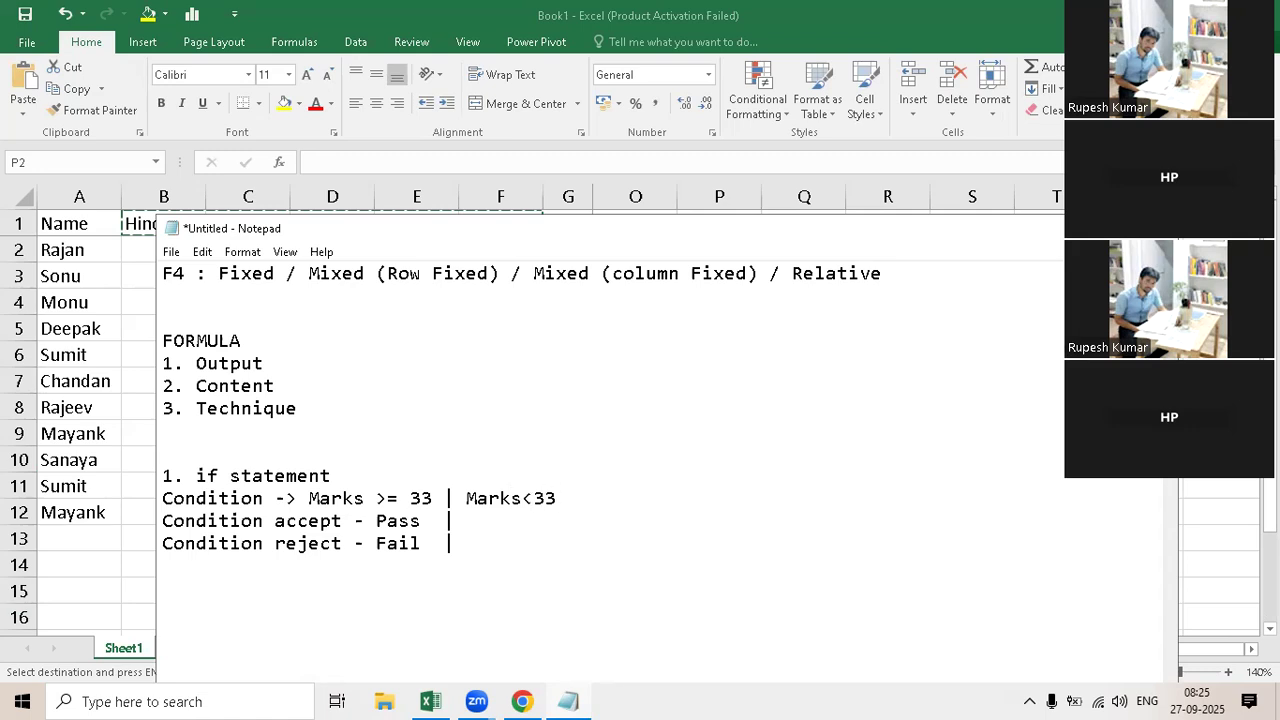
key(Left)
key(Left)
key(Left)
Step: Write the alternative results after the divider: "Fail" for Condition accept and "Pass" for Condition reject
click(474, 522)
text(Fail  | Pass)
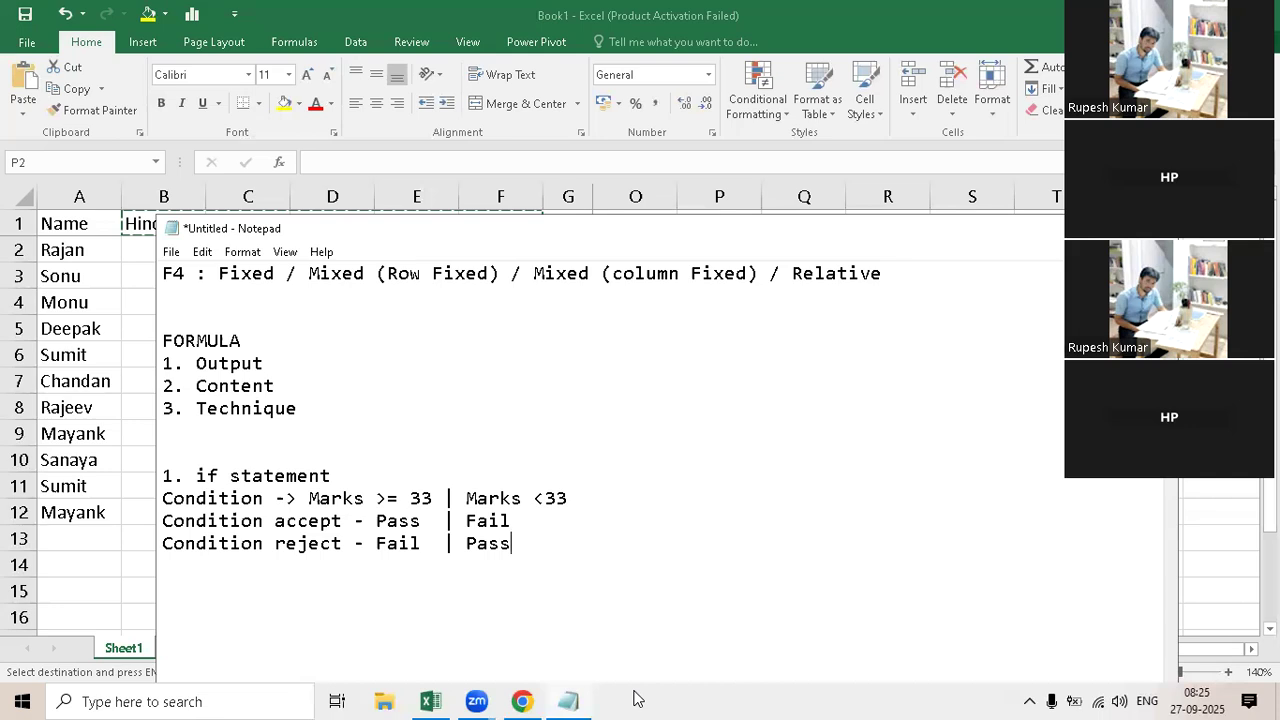
Step: Highlight the two alternative conditions and their Pass and Fail results to compare them
drag(433, 497, 308, 498)
drag(432, 521, 376, 545)
click(568, 498)
drag(489, 500, 471, 545)
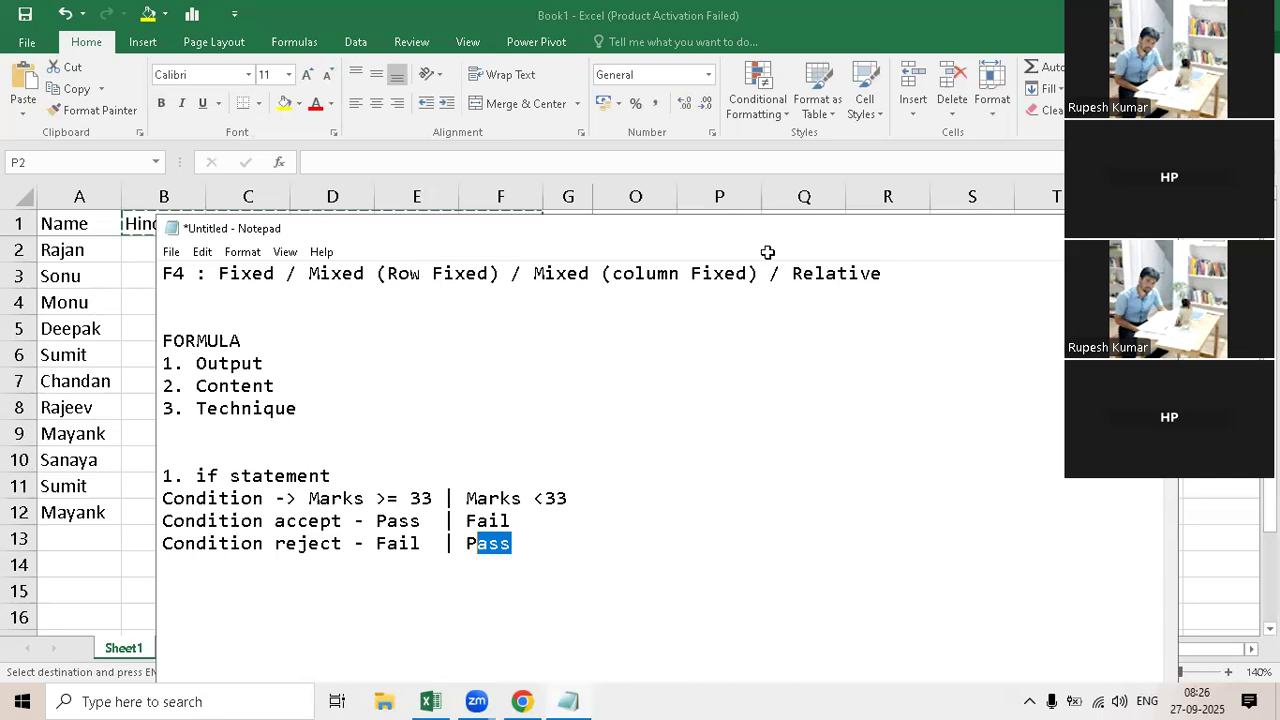
Step: Switch to Excel and start an IF formula in cell P2 under the Hindi heading
key(alt+Tab)
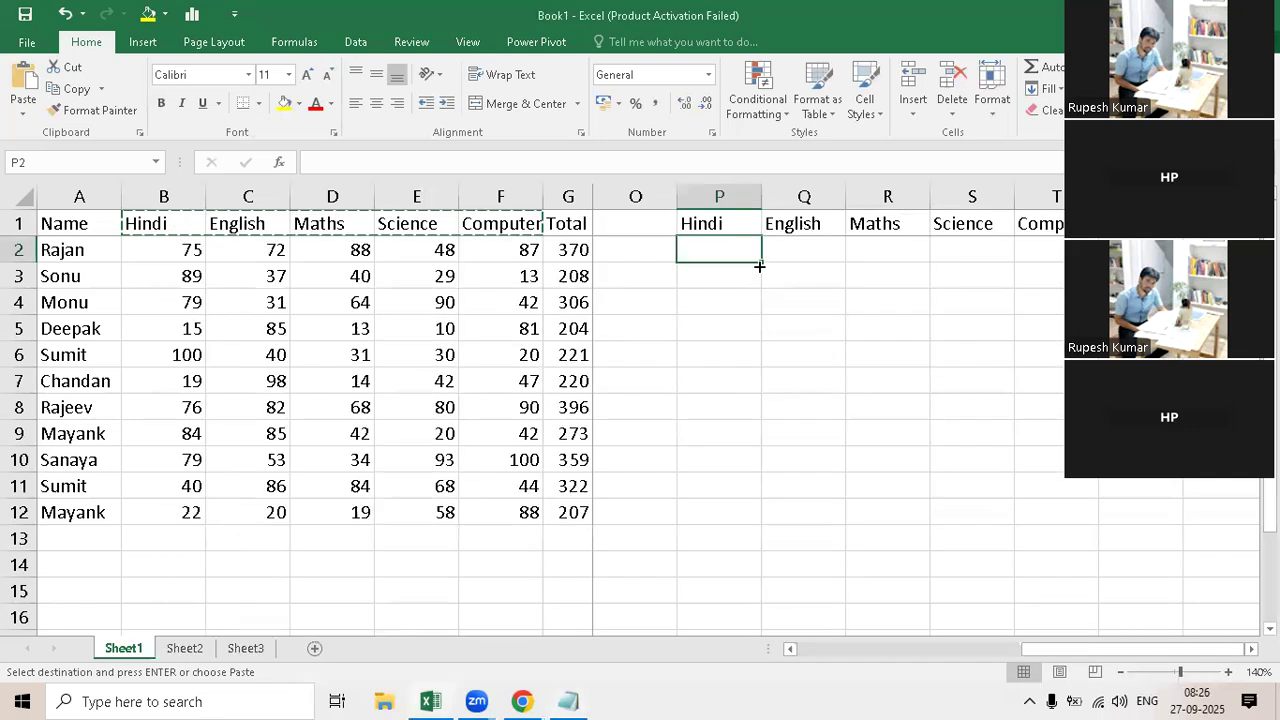
text(=if)
key(Tab)
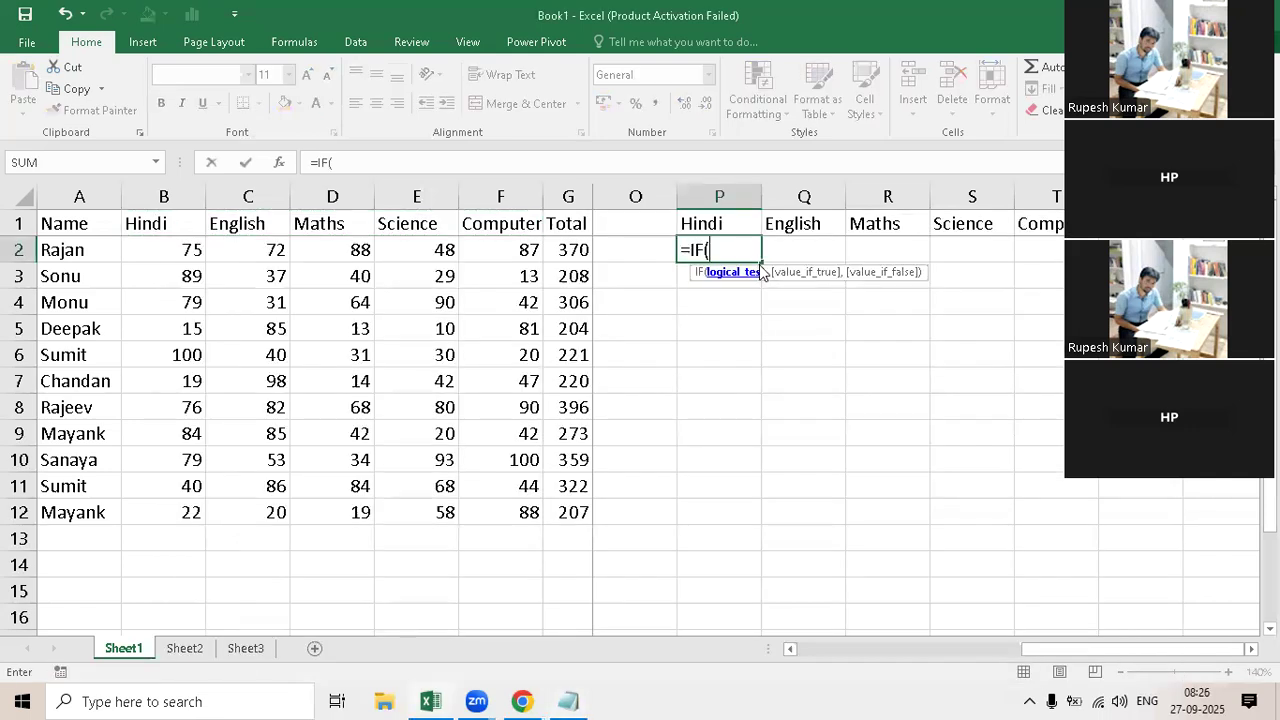
key(BackSpace)
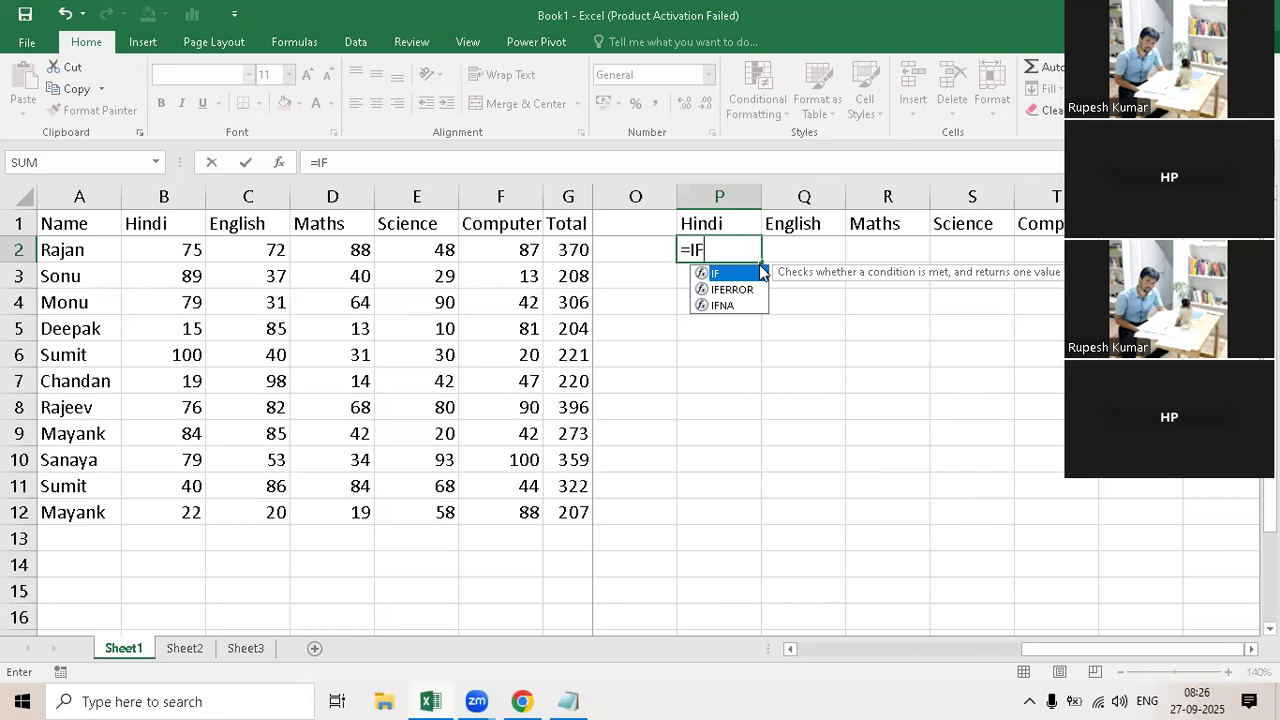
text(()
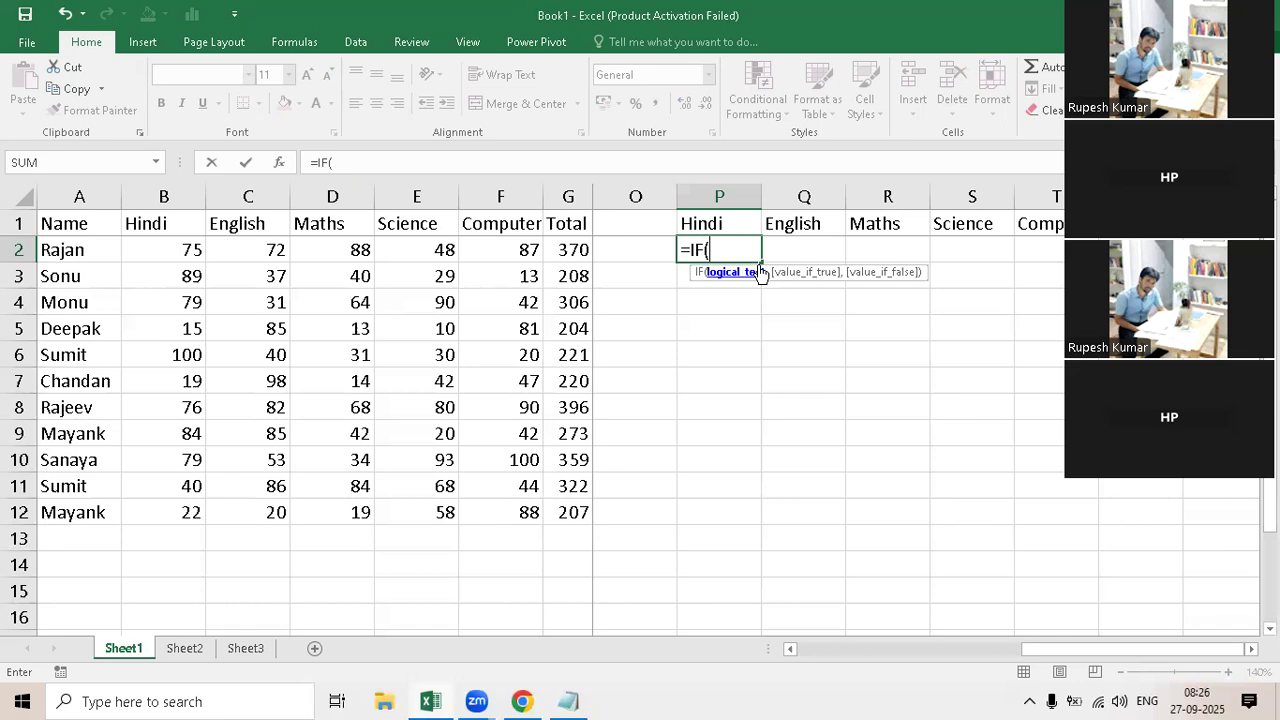
Step: Switch to Notepad and prefix the Condition line with "Logical_Test / "
click(570, 699)
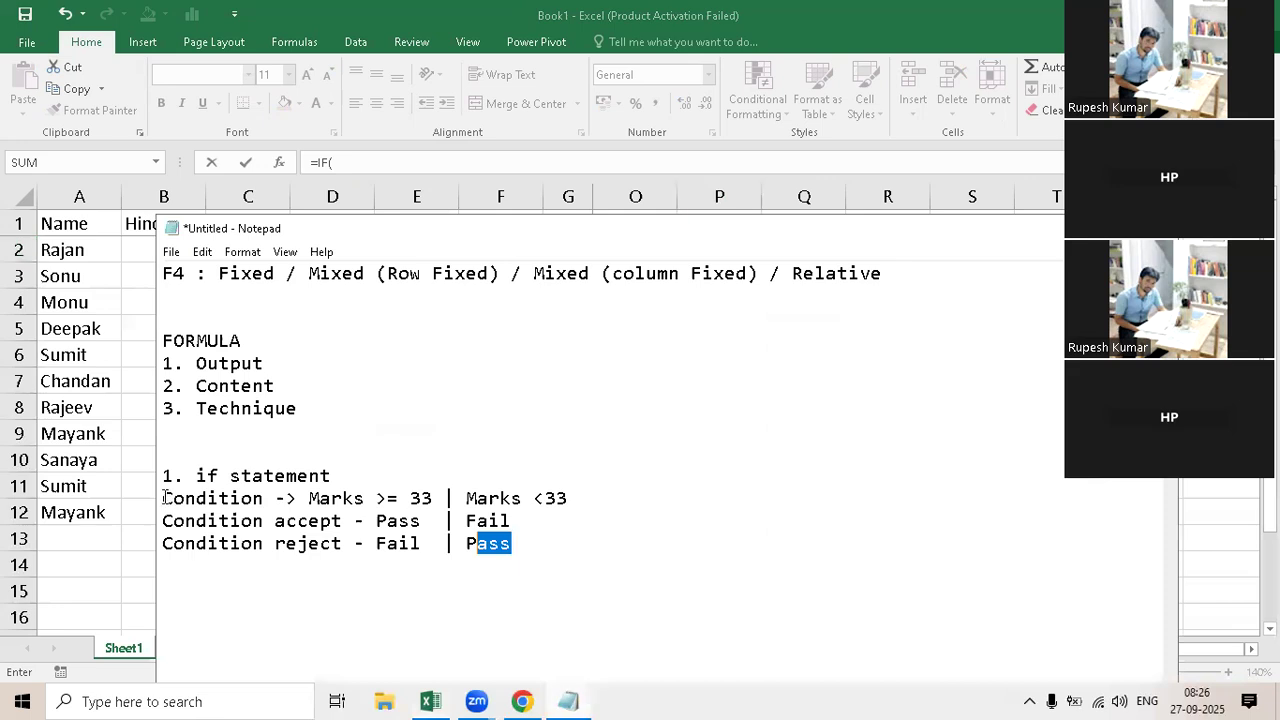
click(268, 699)
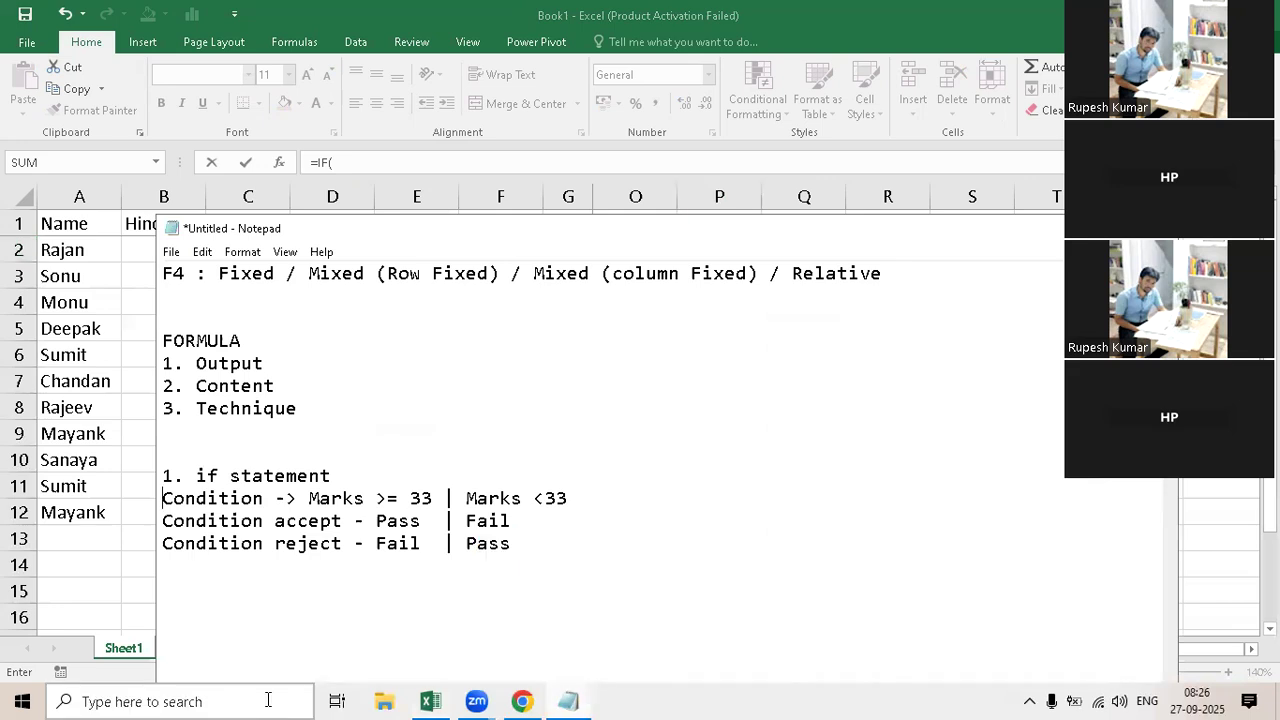
text(Logica)
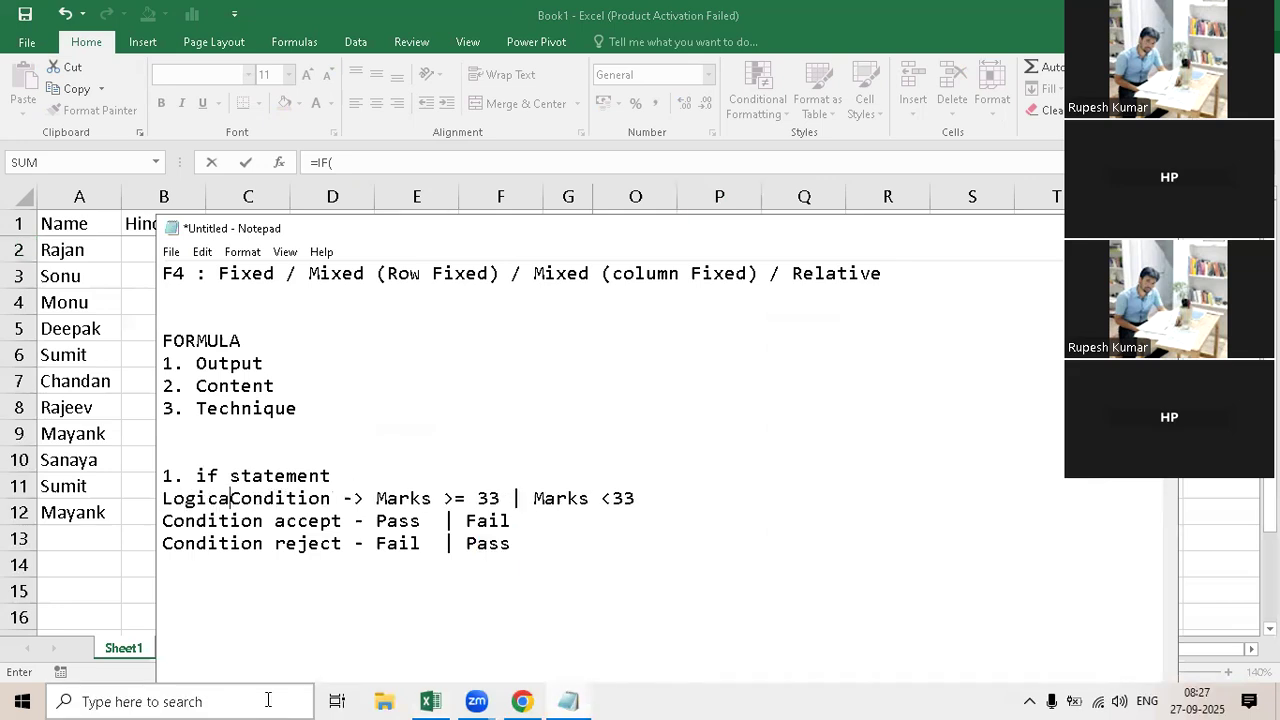
text(l)
key(BackSpace)
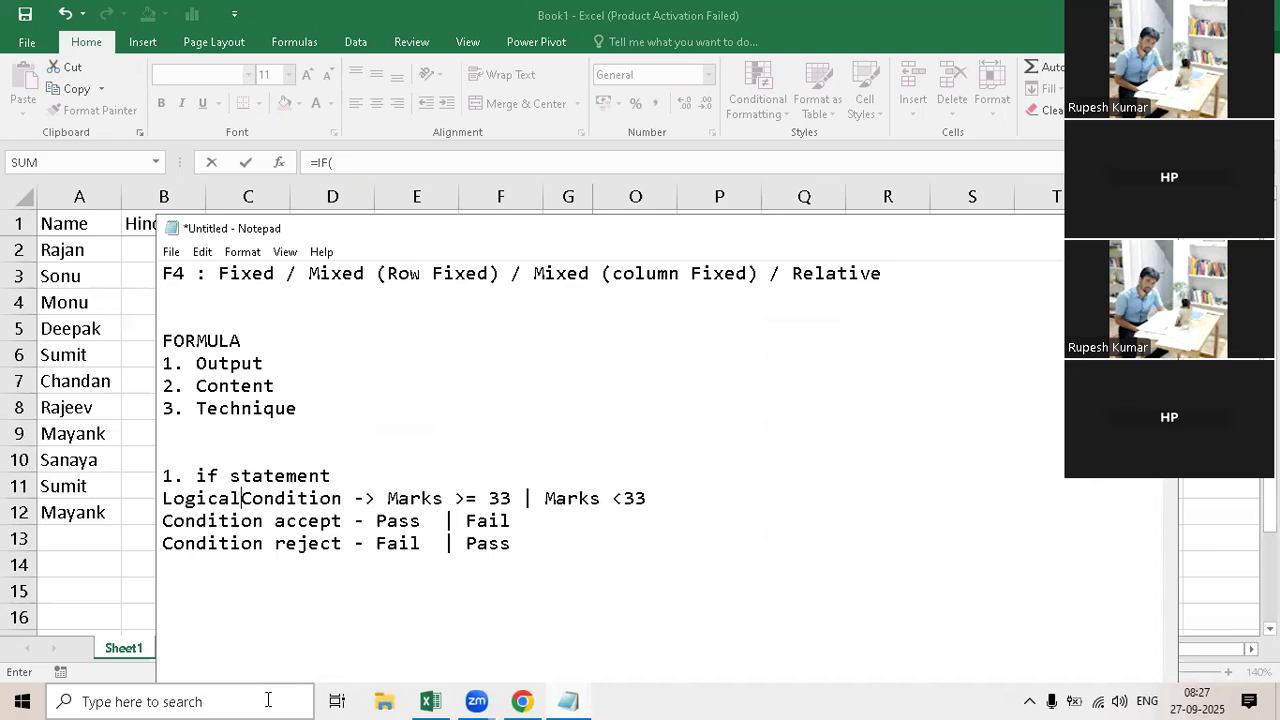
text(_Tes)
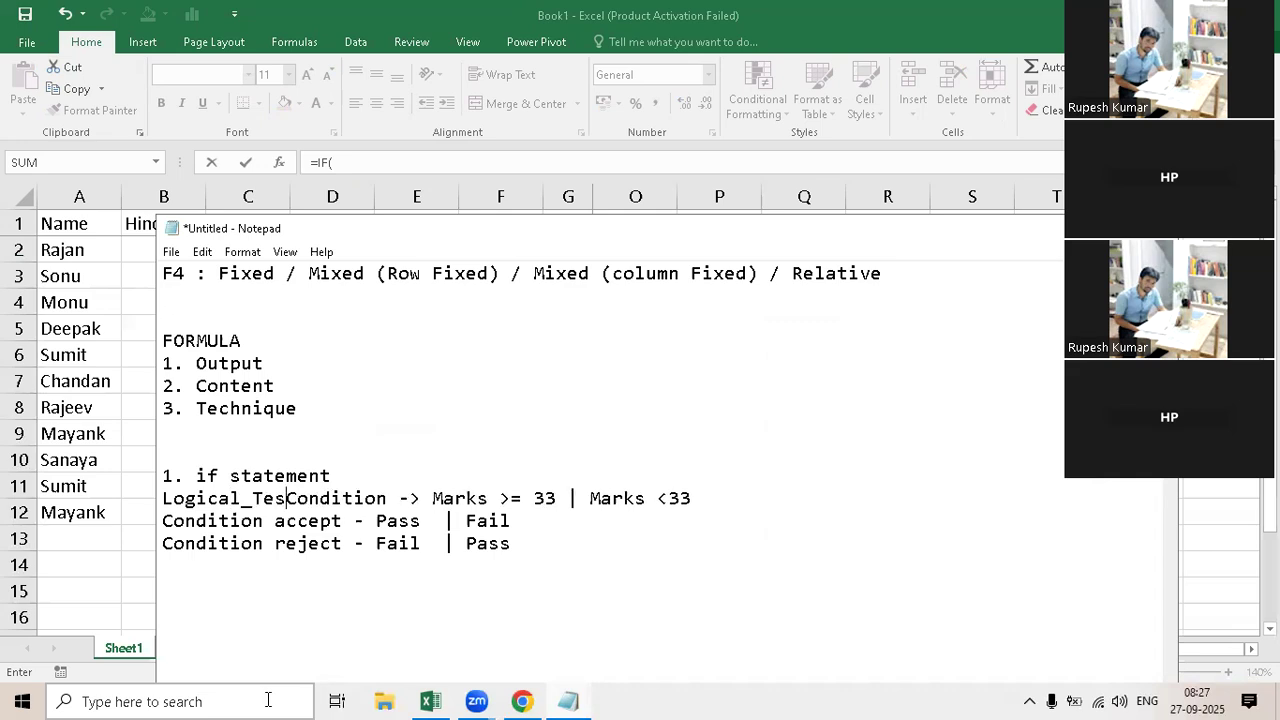
text(t /)
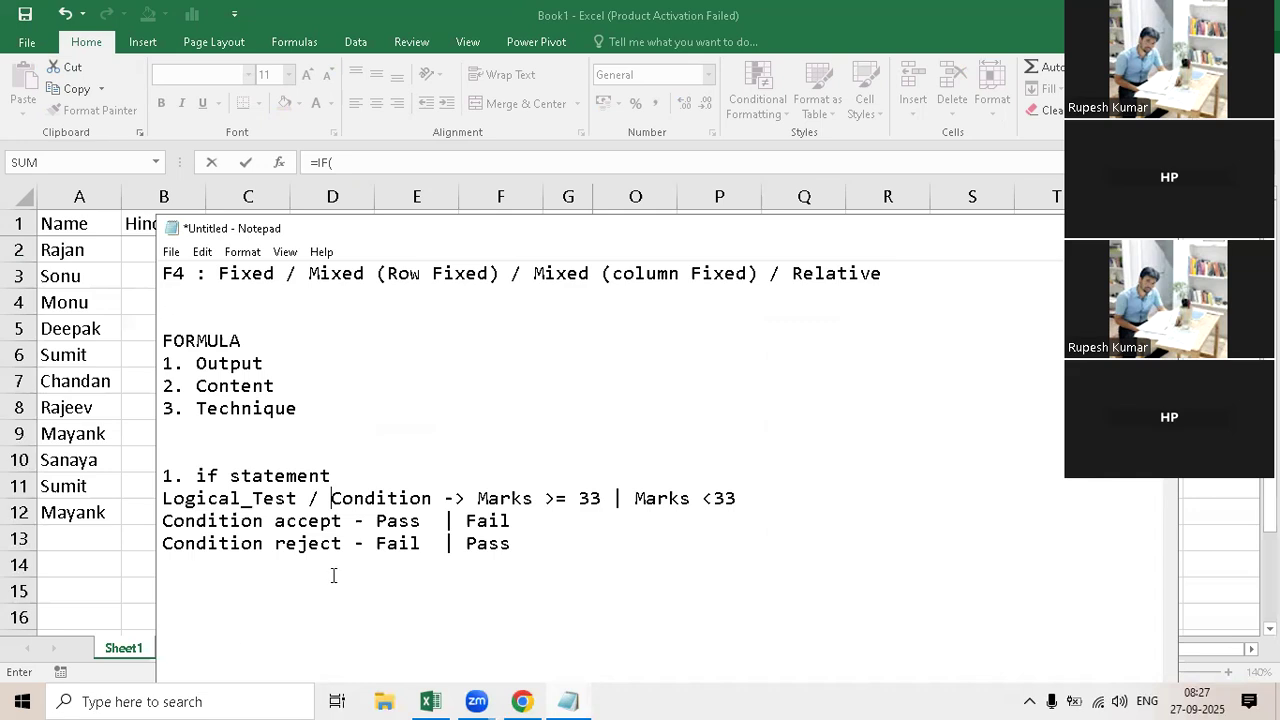
Step: Return to Excel and enter B2>=33 as the logical test of the IF formula, followed by a comma
click(561, 698)
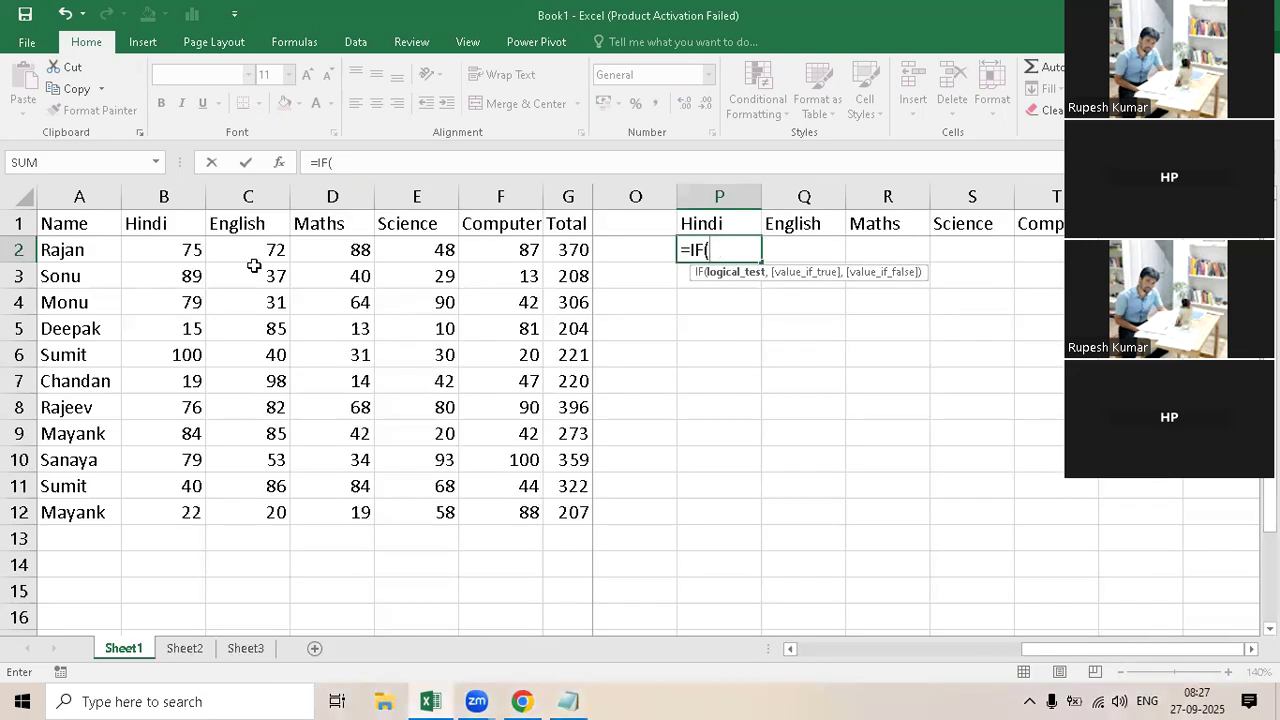
click(171, 252)
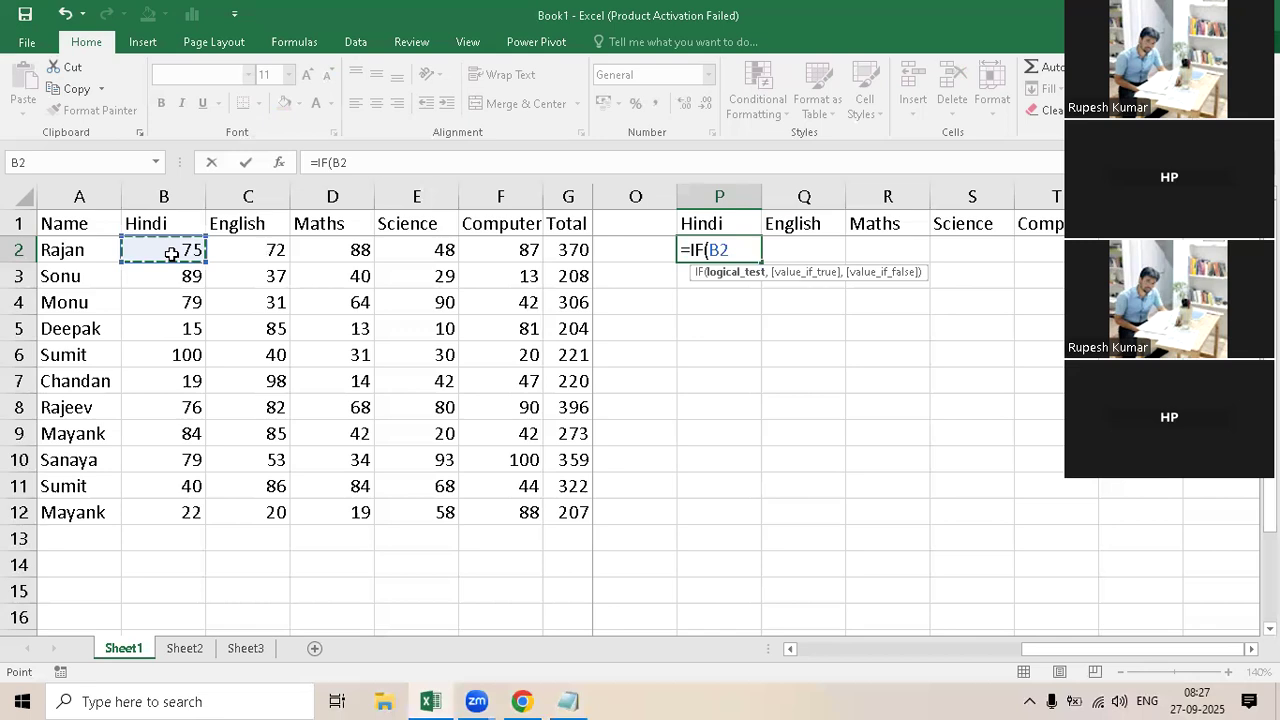
text(<)
key(BackSpace)
text(>=33)
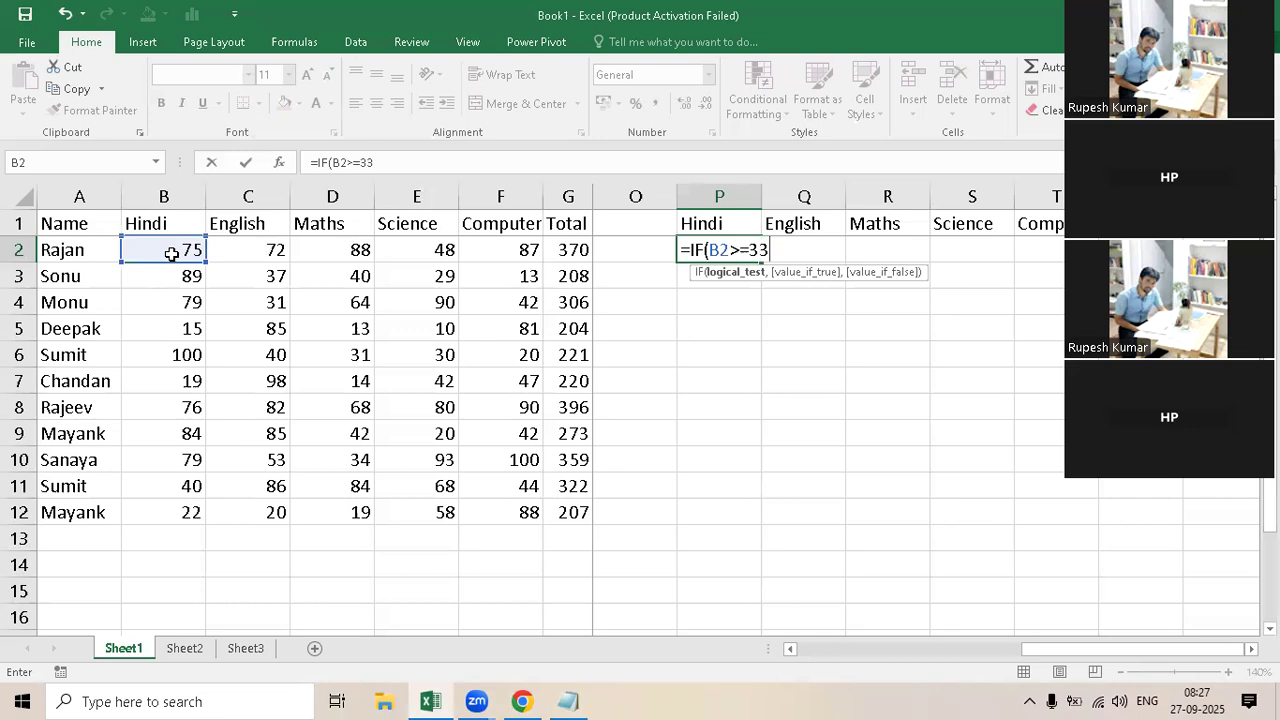
text(,)
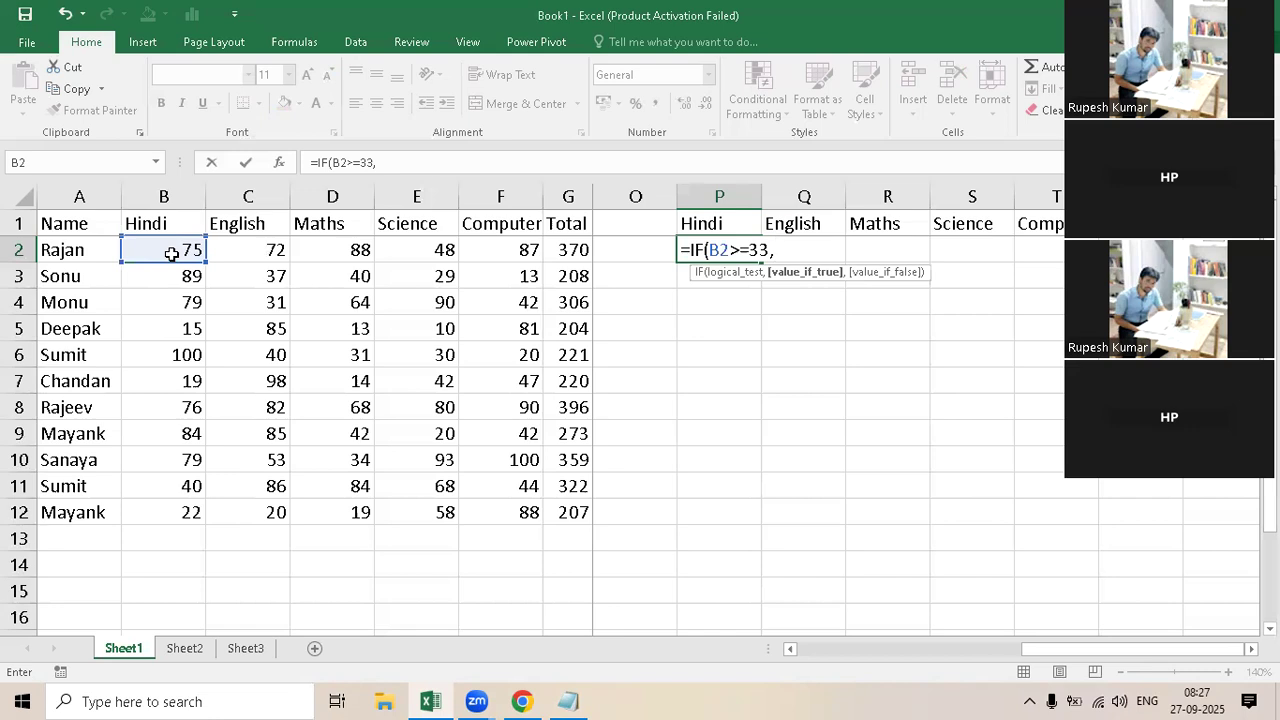
Step: Switch to Notepad and prefix the Condition accept line with "Value_if_true / "
click(567, 699)
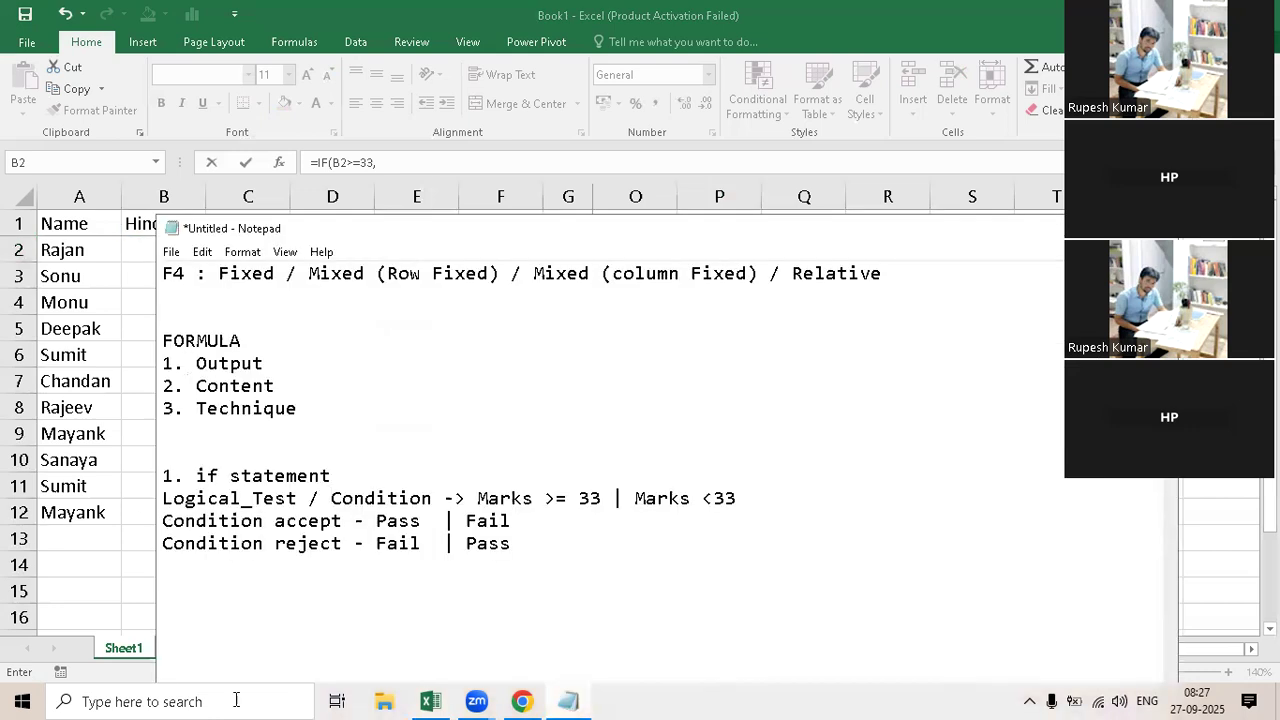
text(Valu)
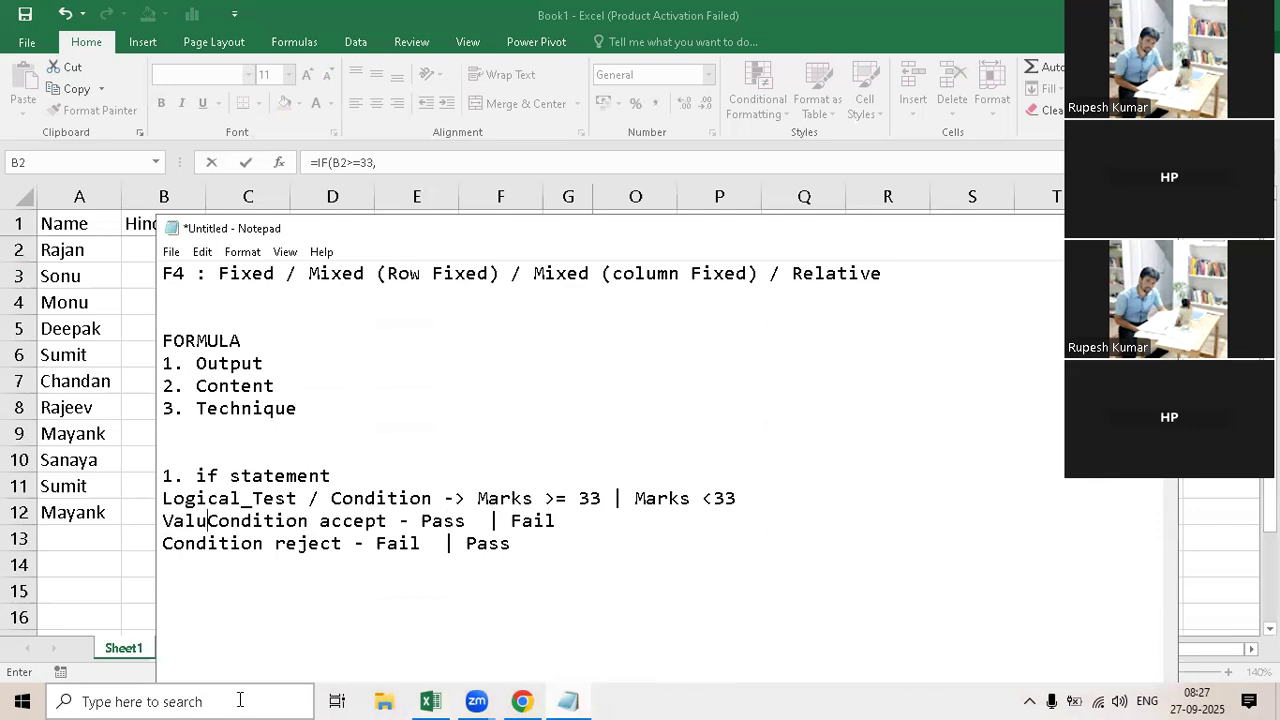
text(e_if)
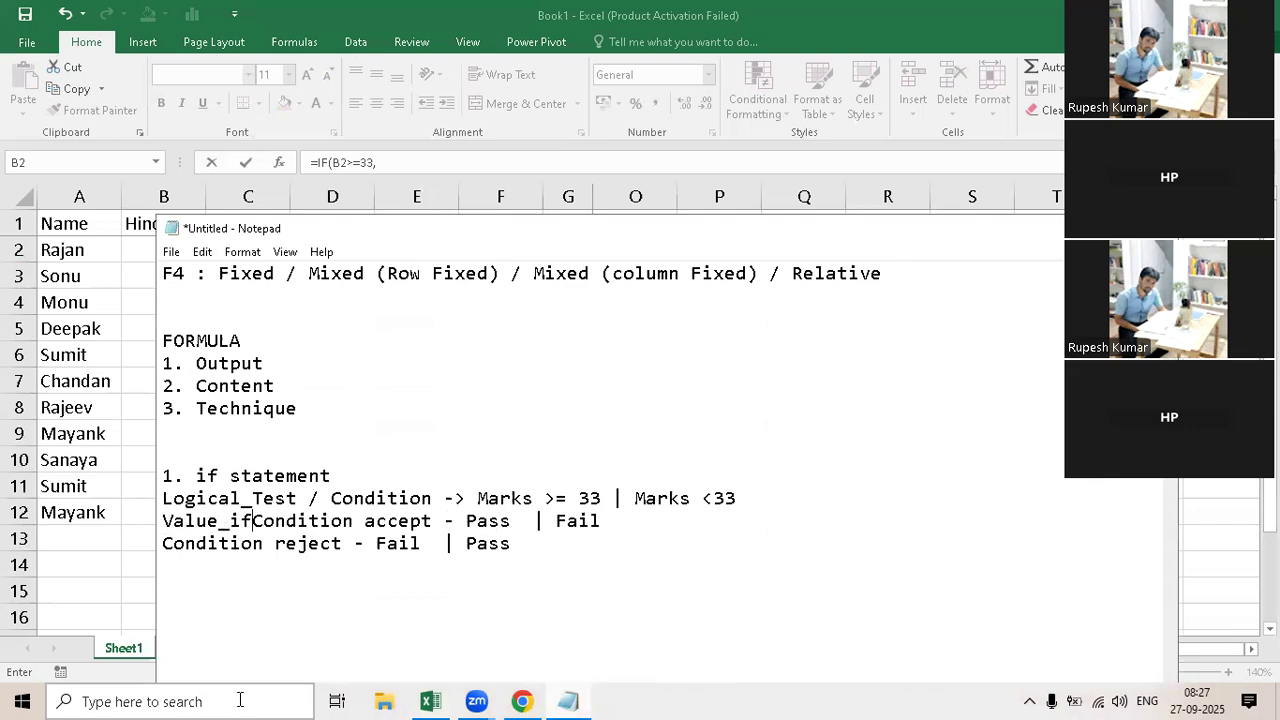
text(_true)
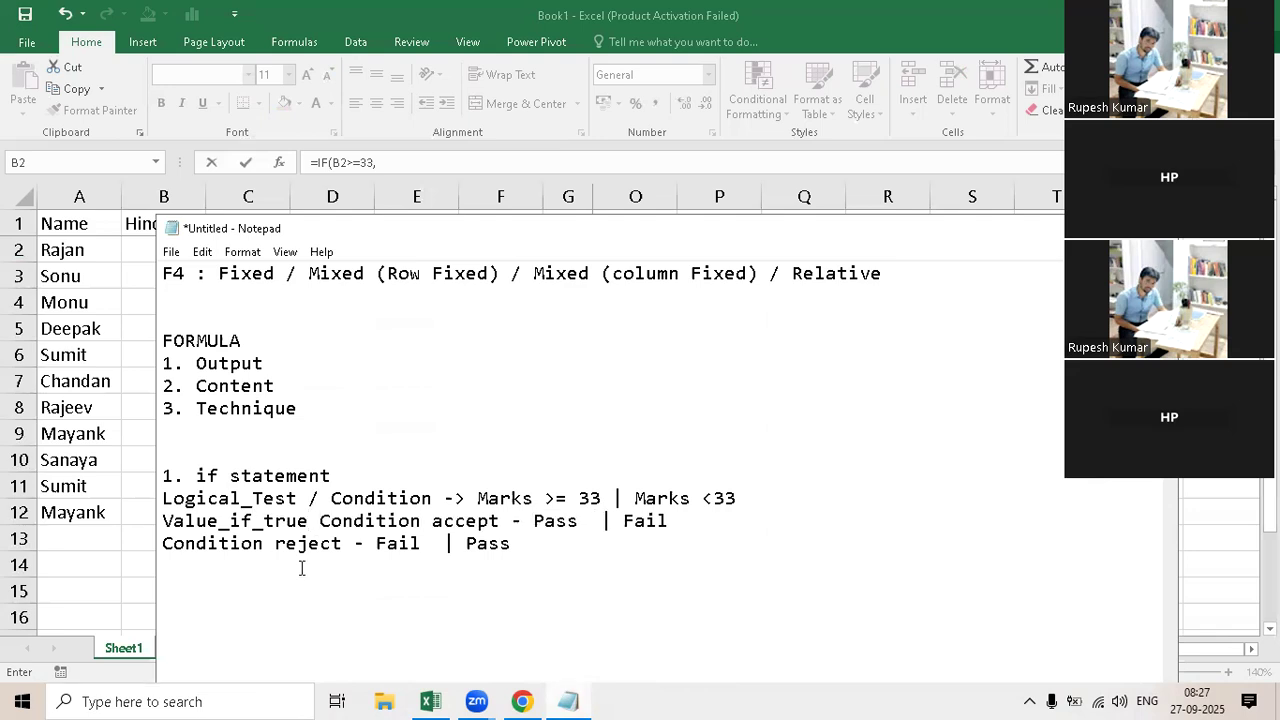
text( / )
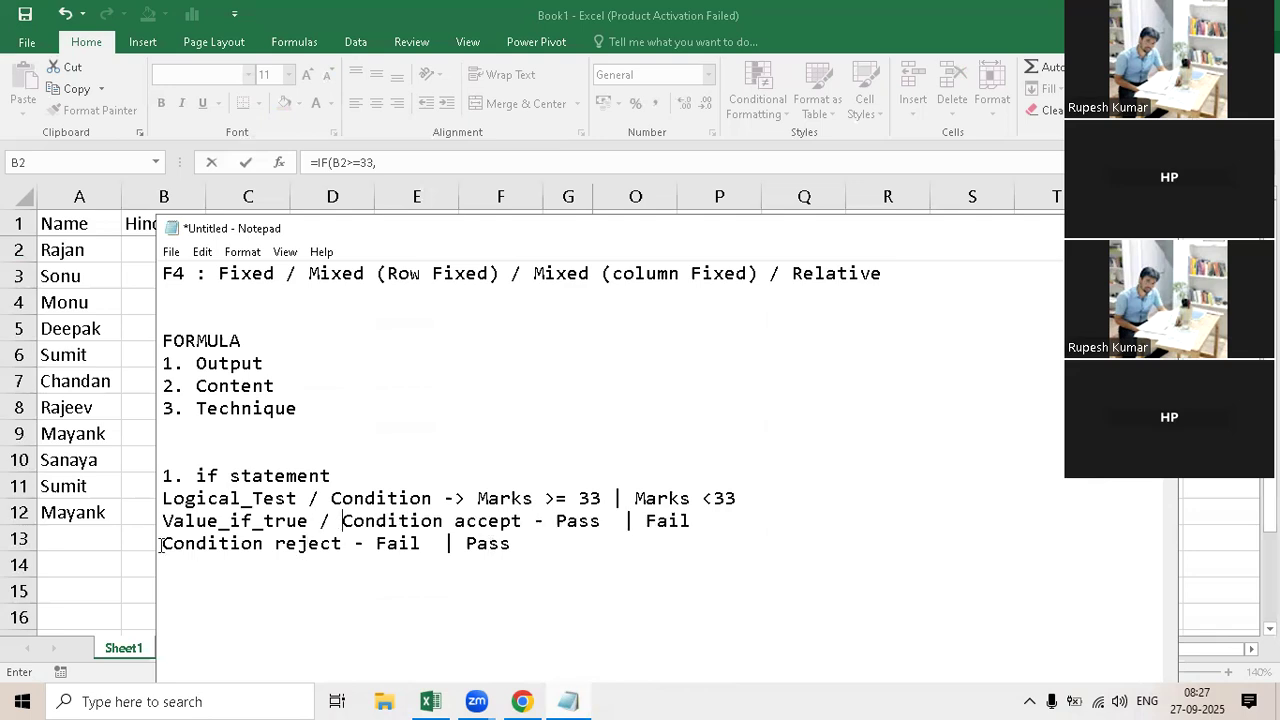
text(V)
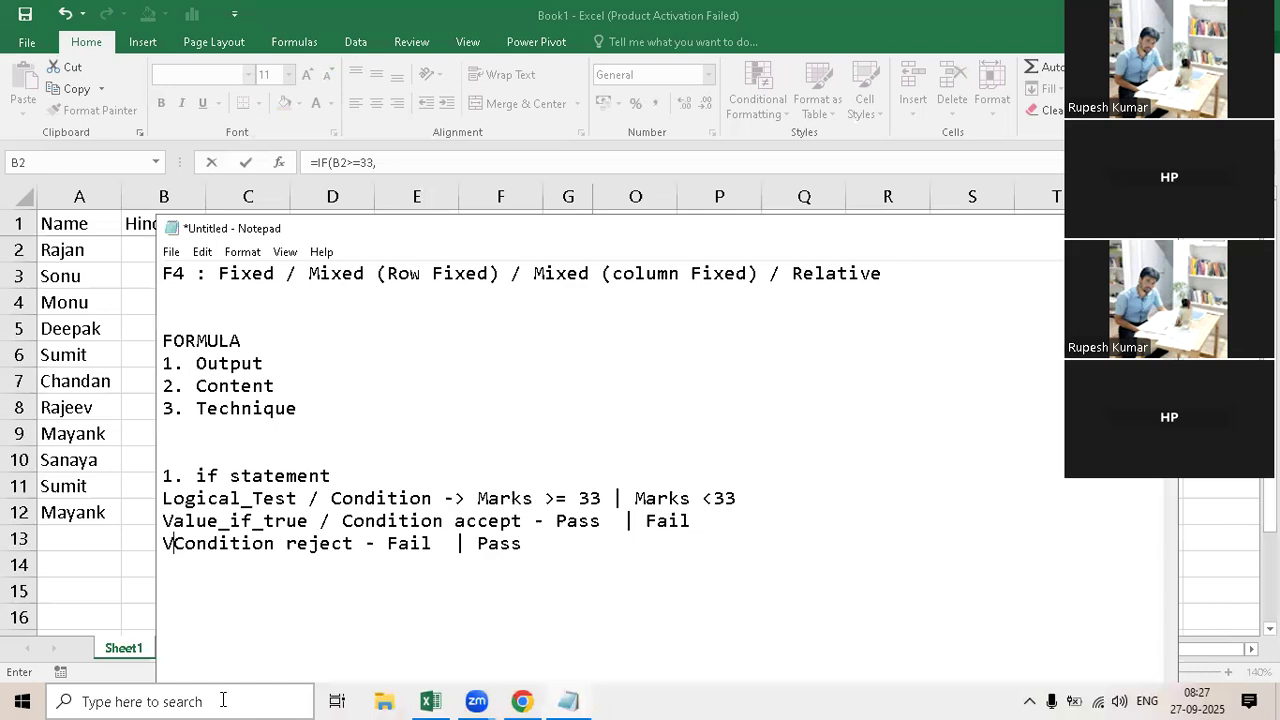
text(alue)
Step: Prefix the Condition reject line with "Value_if_false / "
key(BackSpace)
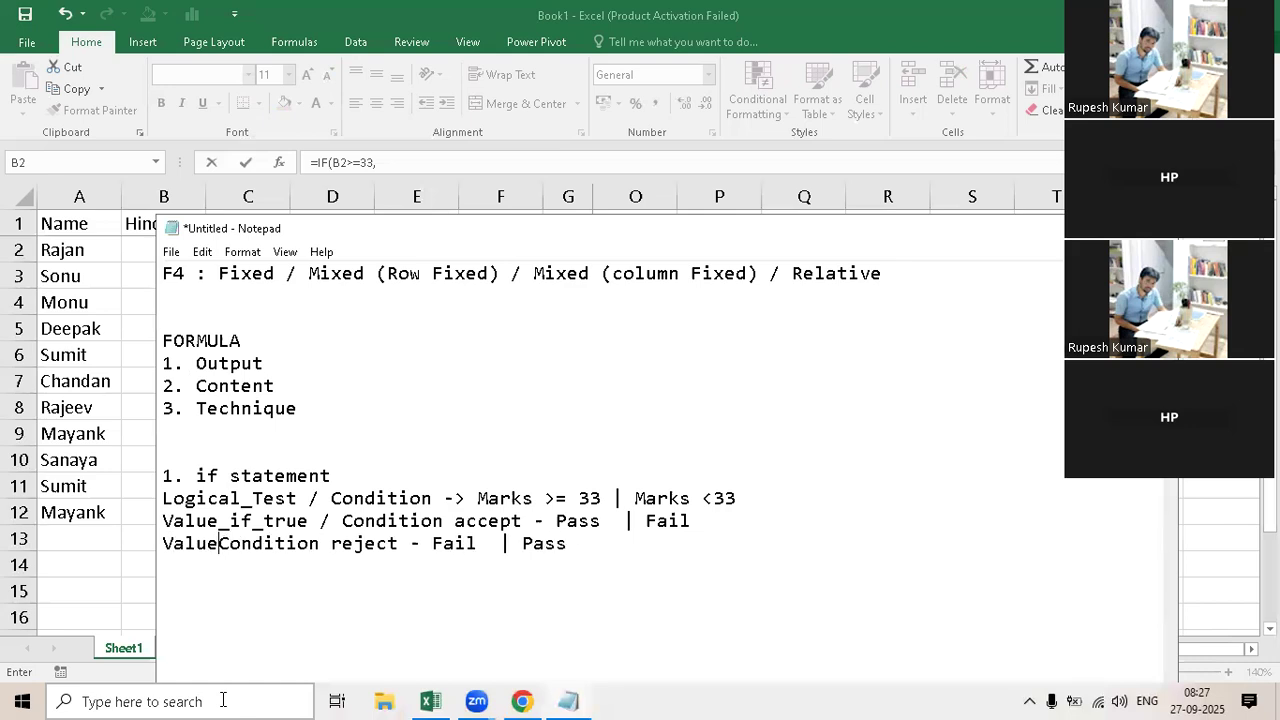
text(_if)
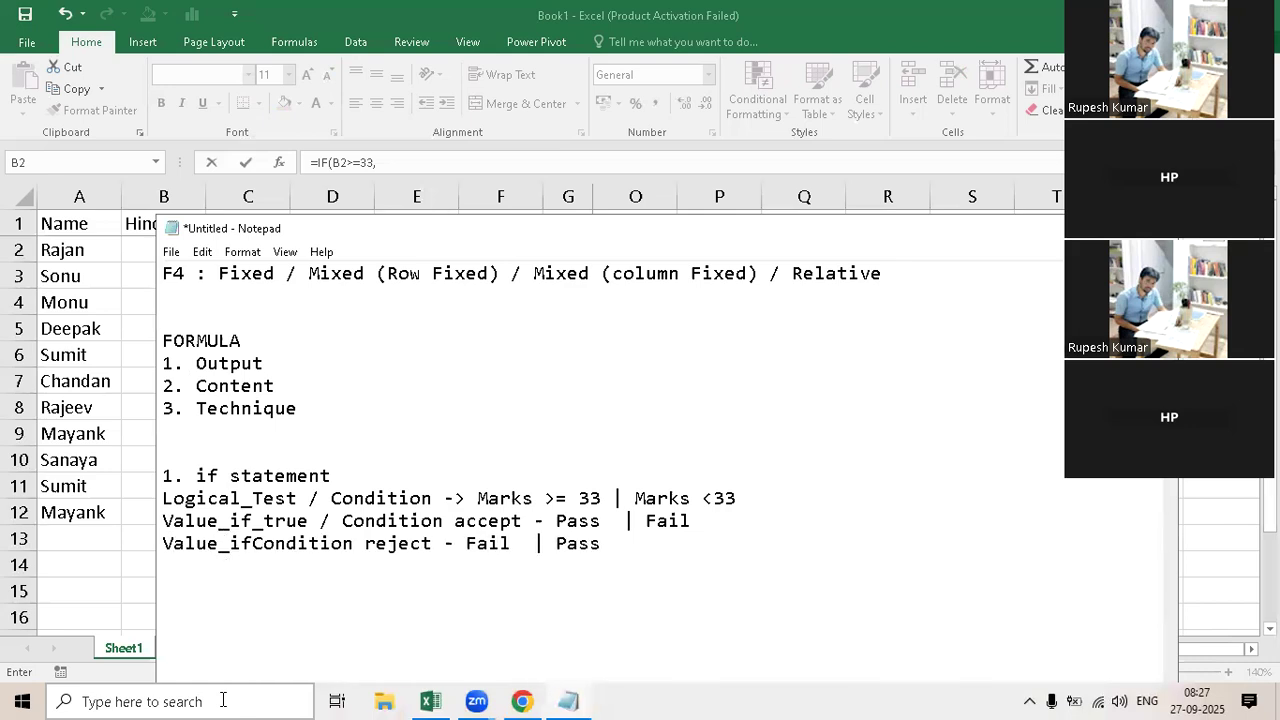
text(_false)
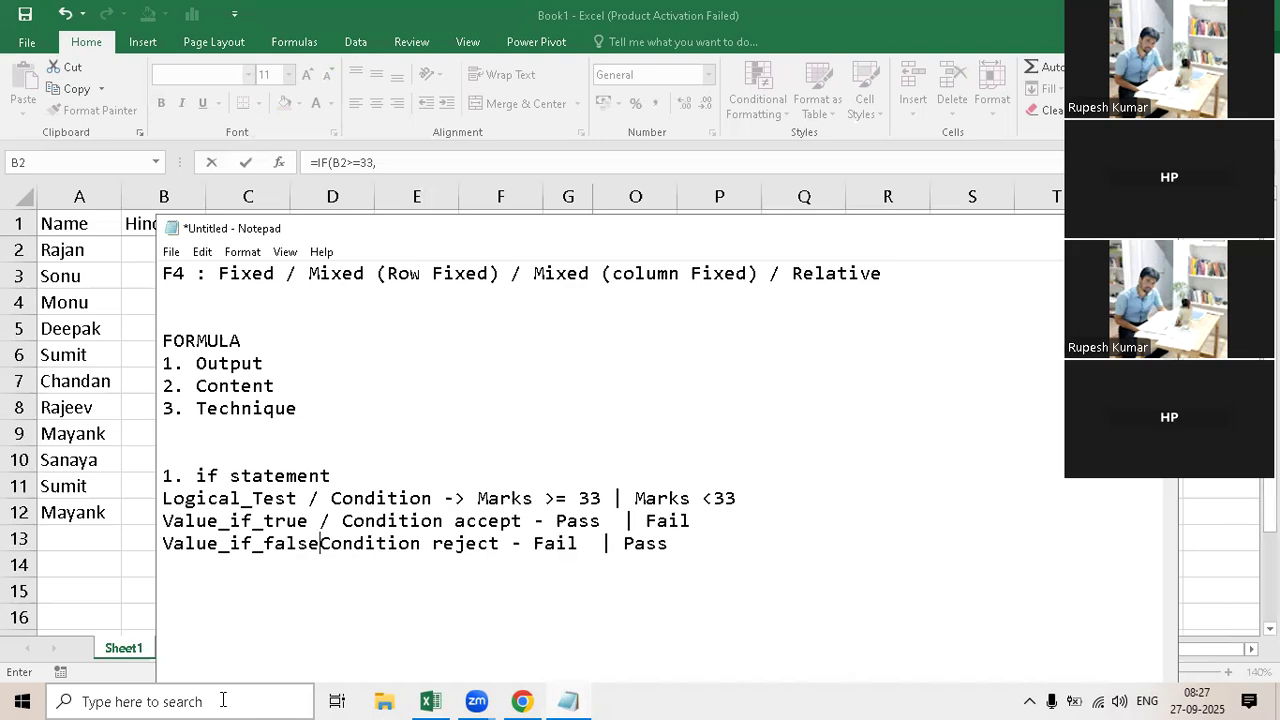
text( /)
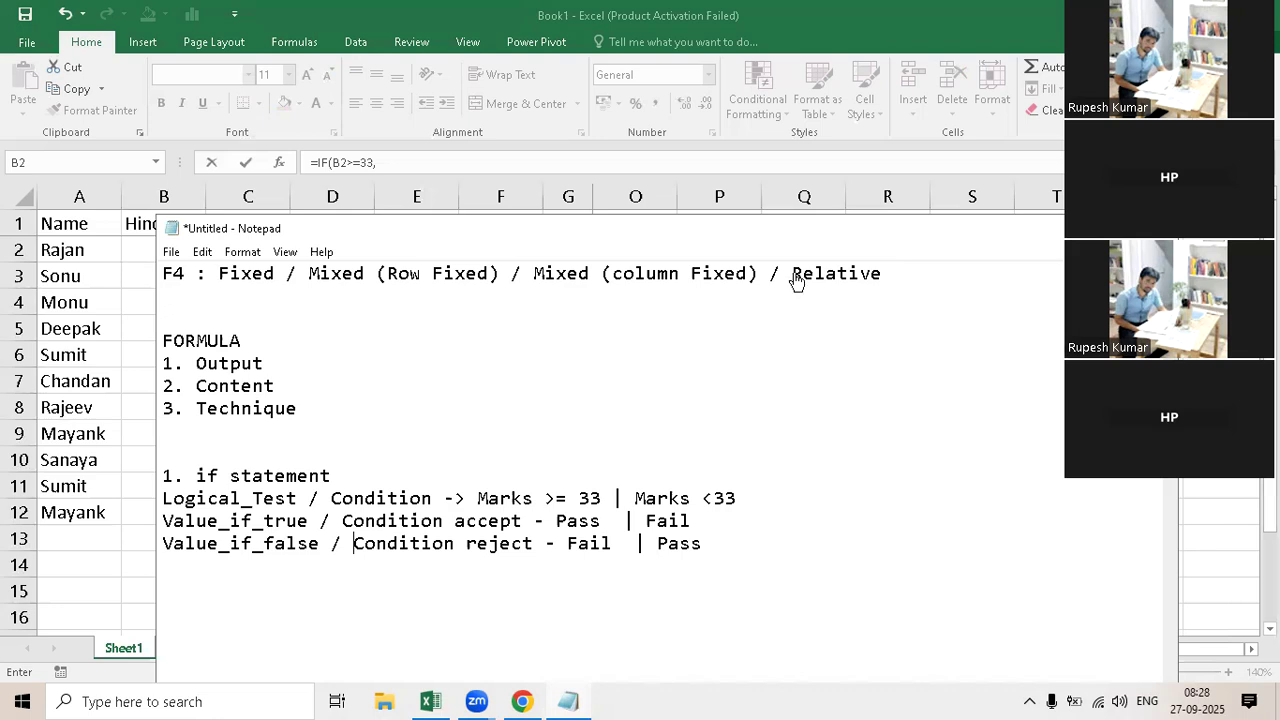
Step: Switch to Excel and complete the IF formula in P2 with "Pass" as the value if true and "Fail" as the value if false
key(alt+Tab)
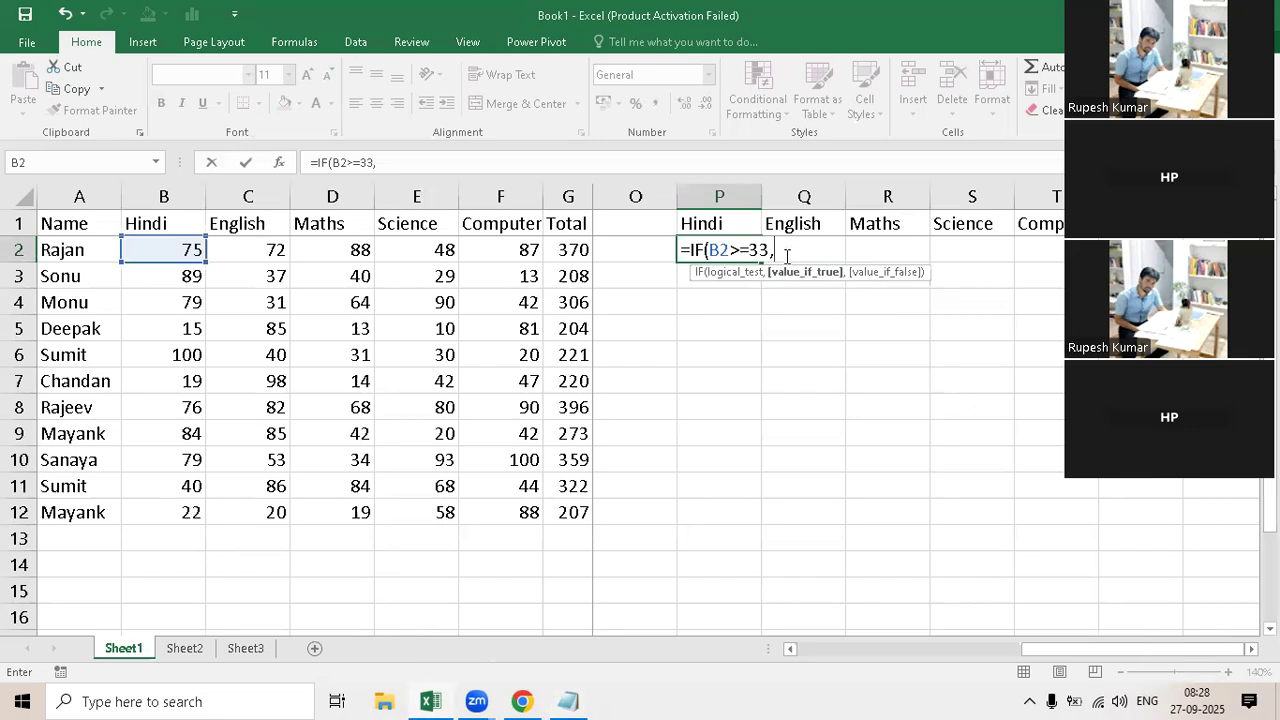
text("Pass")
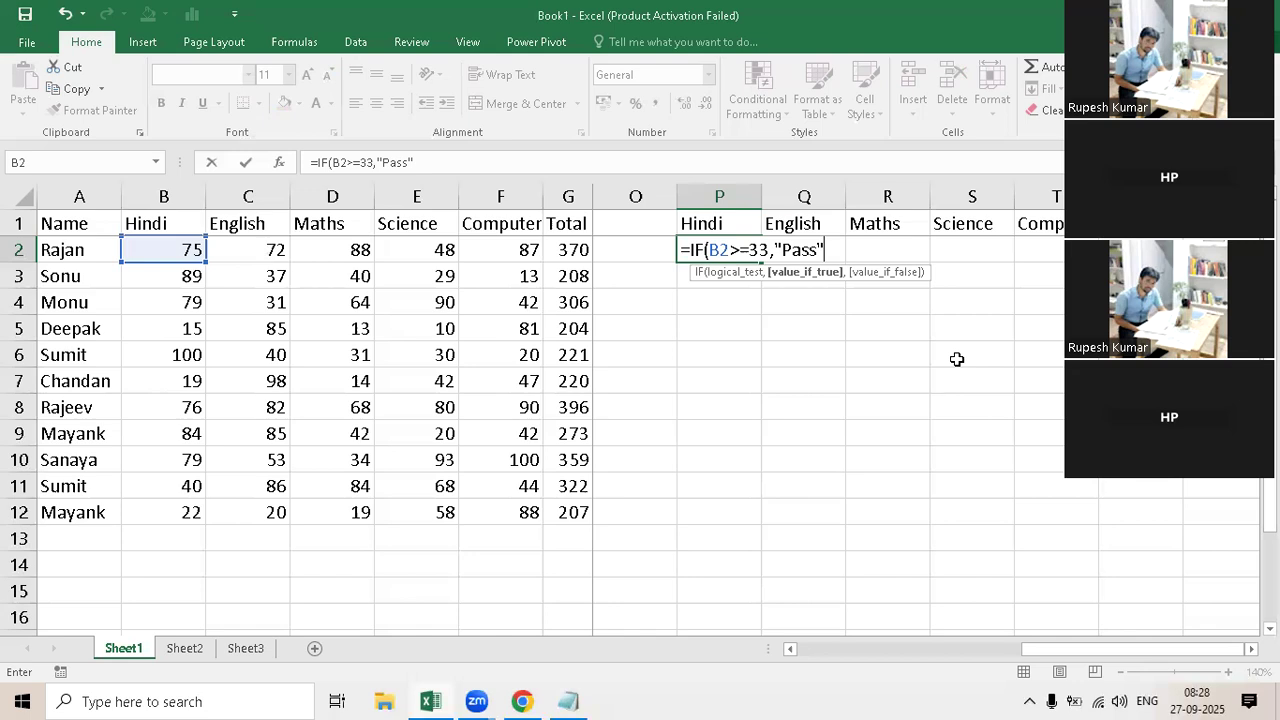
text(,)
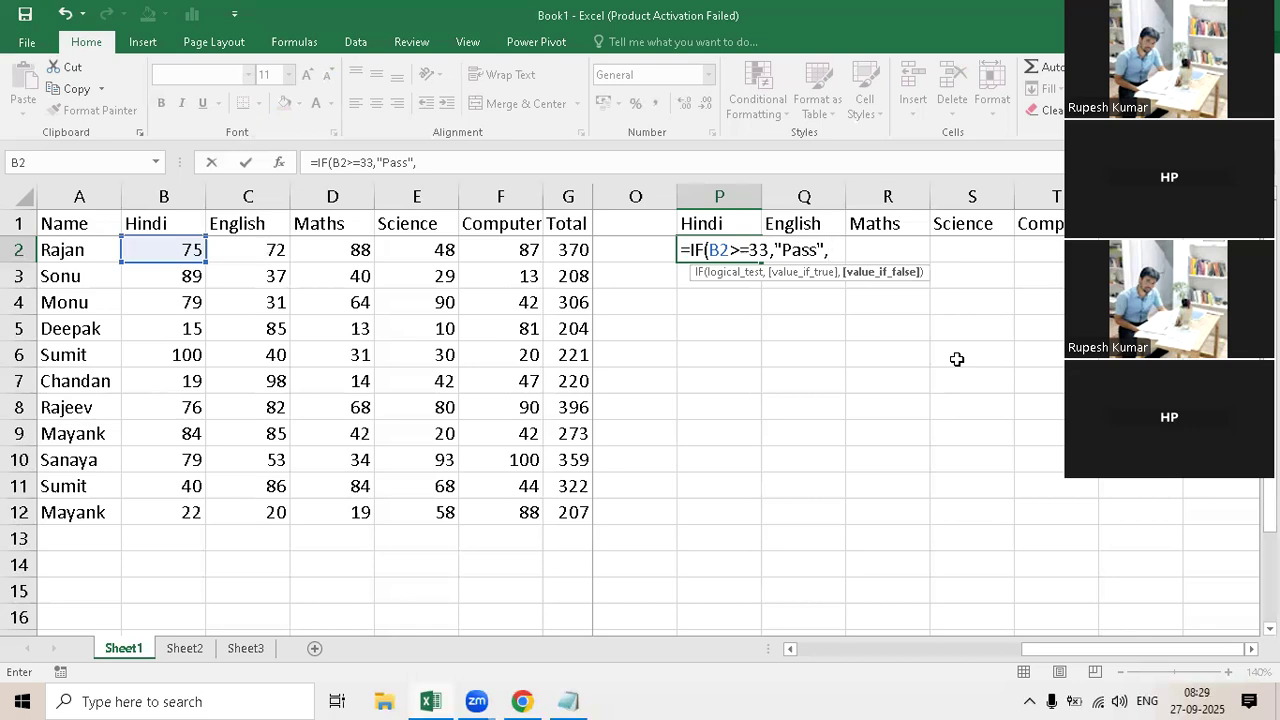
text("Fail"))
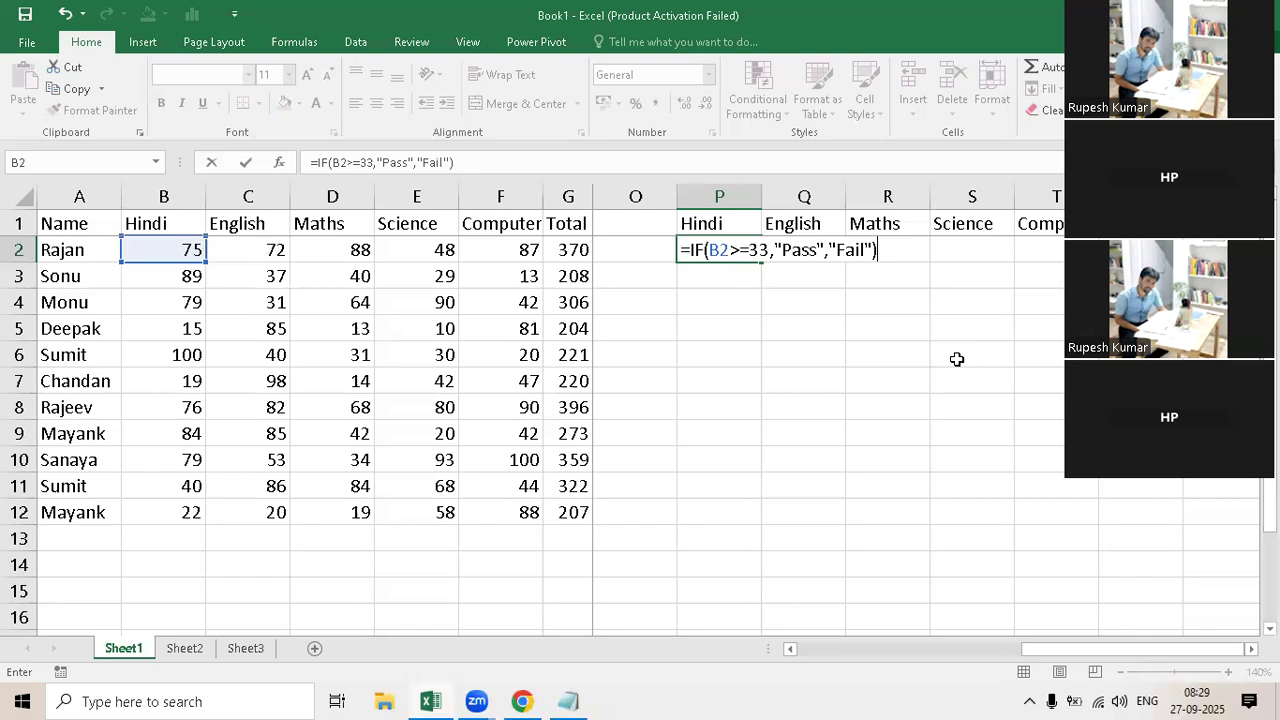
key(ctrl+Return)
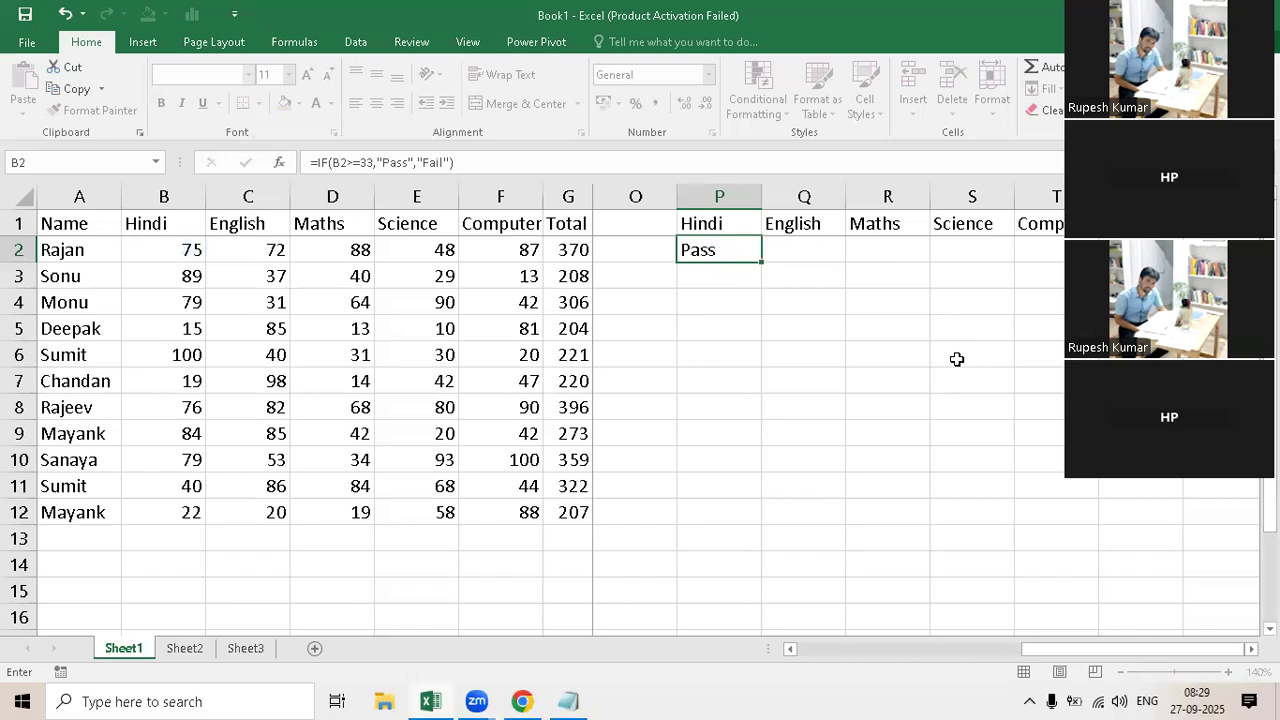
key(Return)
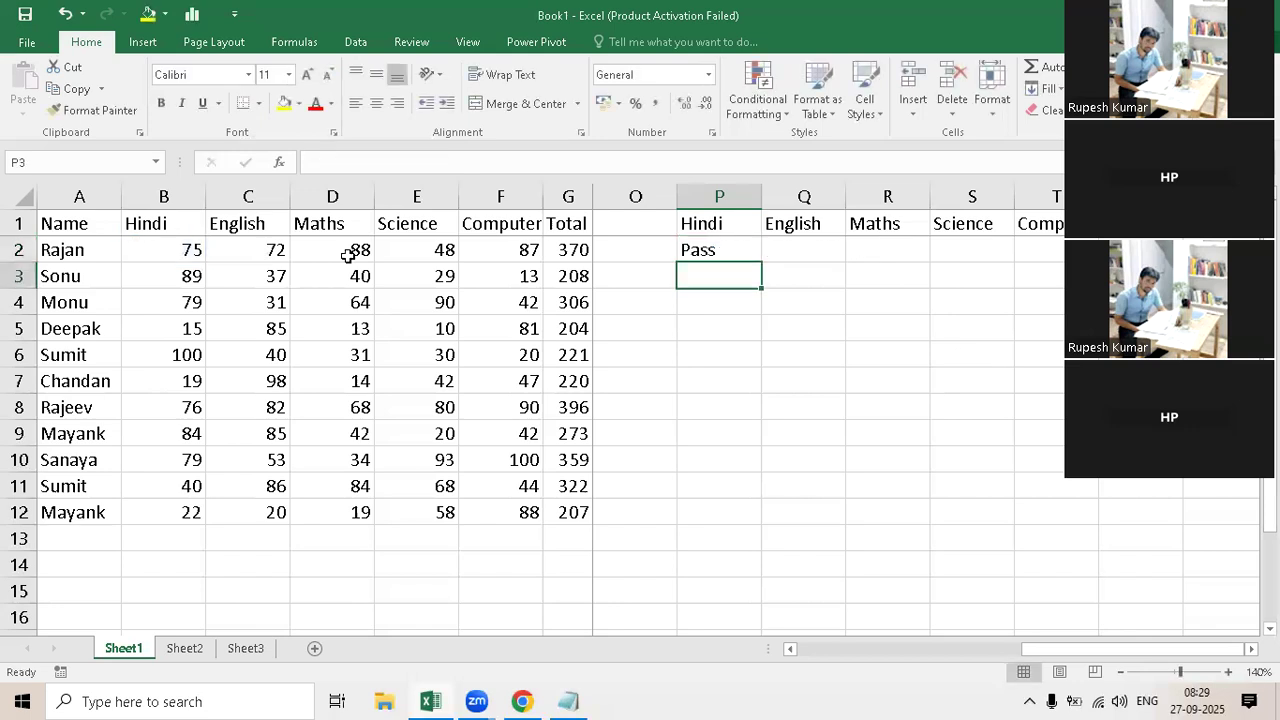
Step: Check the IF formula in P2 and fill it down to row 12 and across all five subjects, covering P2:T12
click(739, 256)
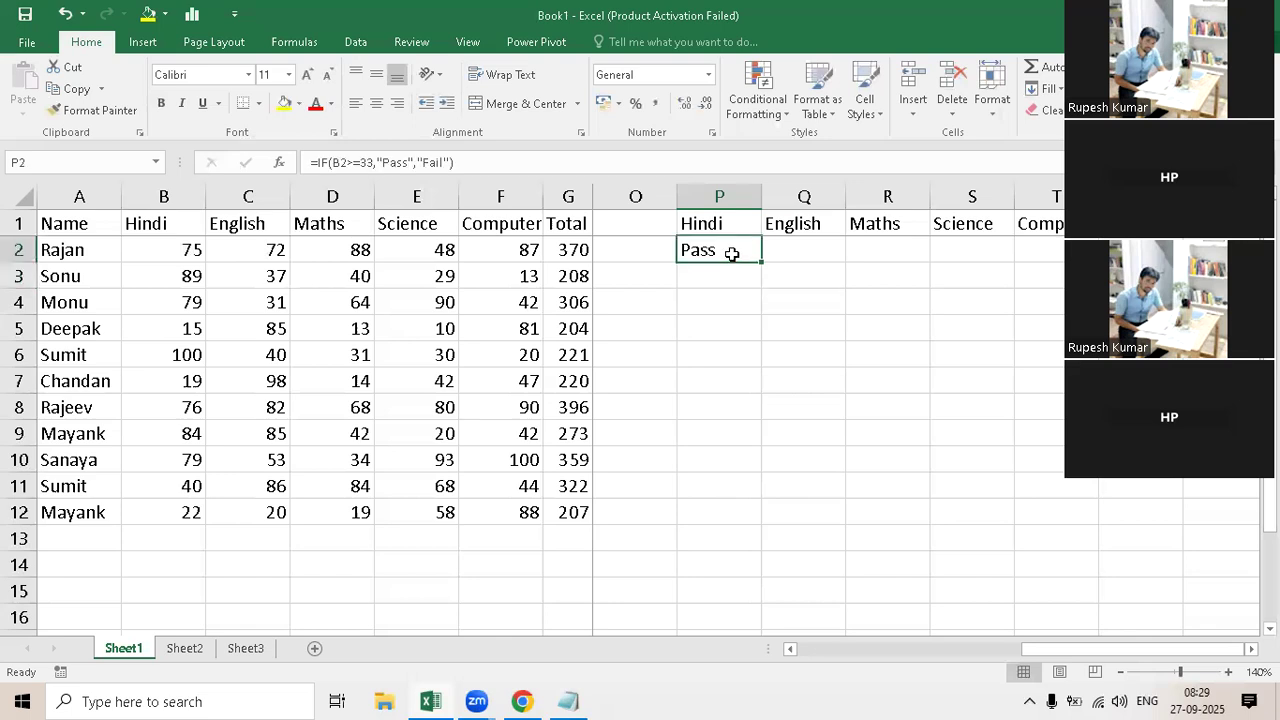
key(F2)
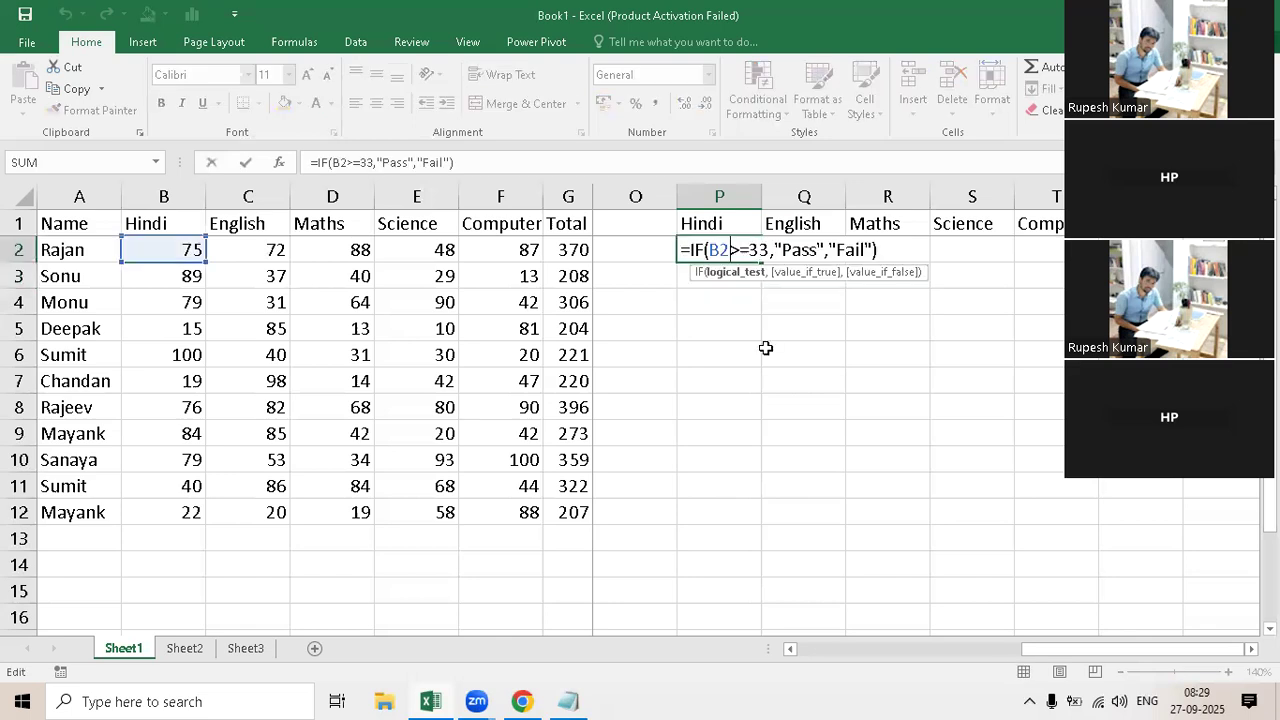
key(Return)
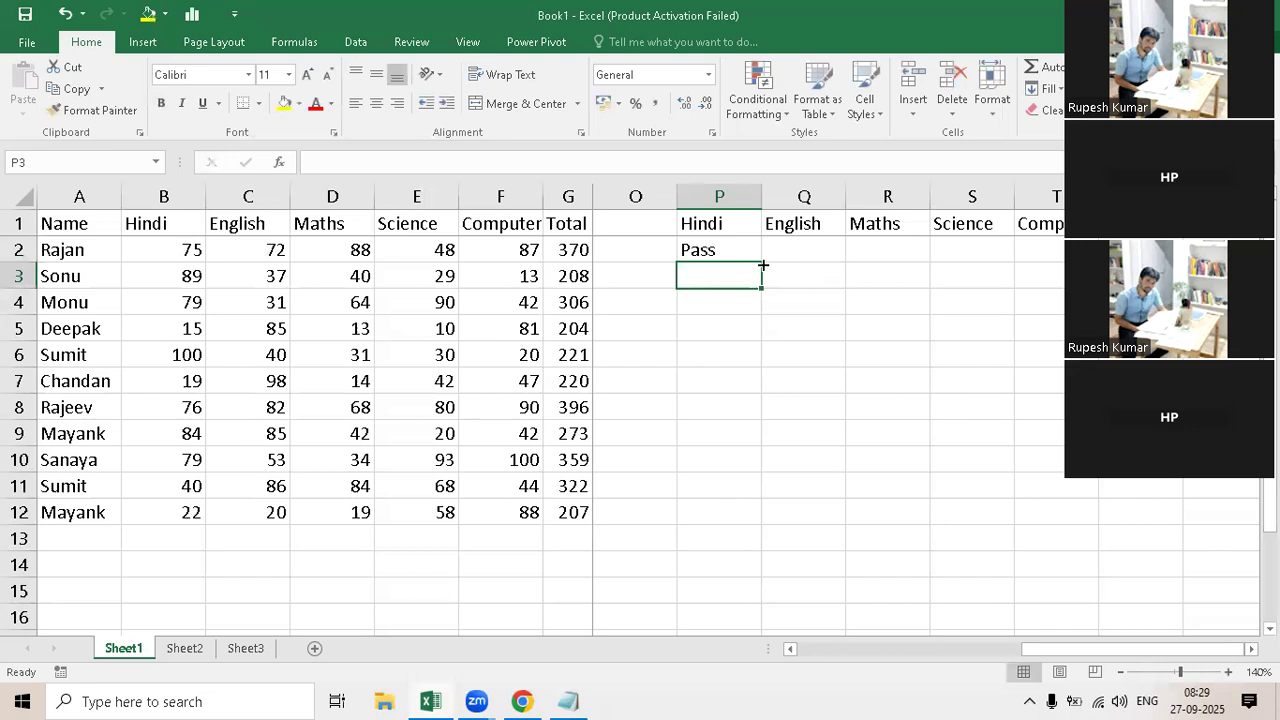
click(744, 256)
drag(763, 265, 763, 527)
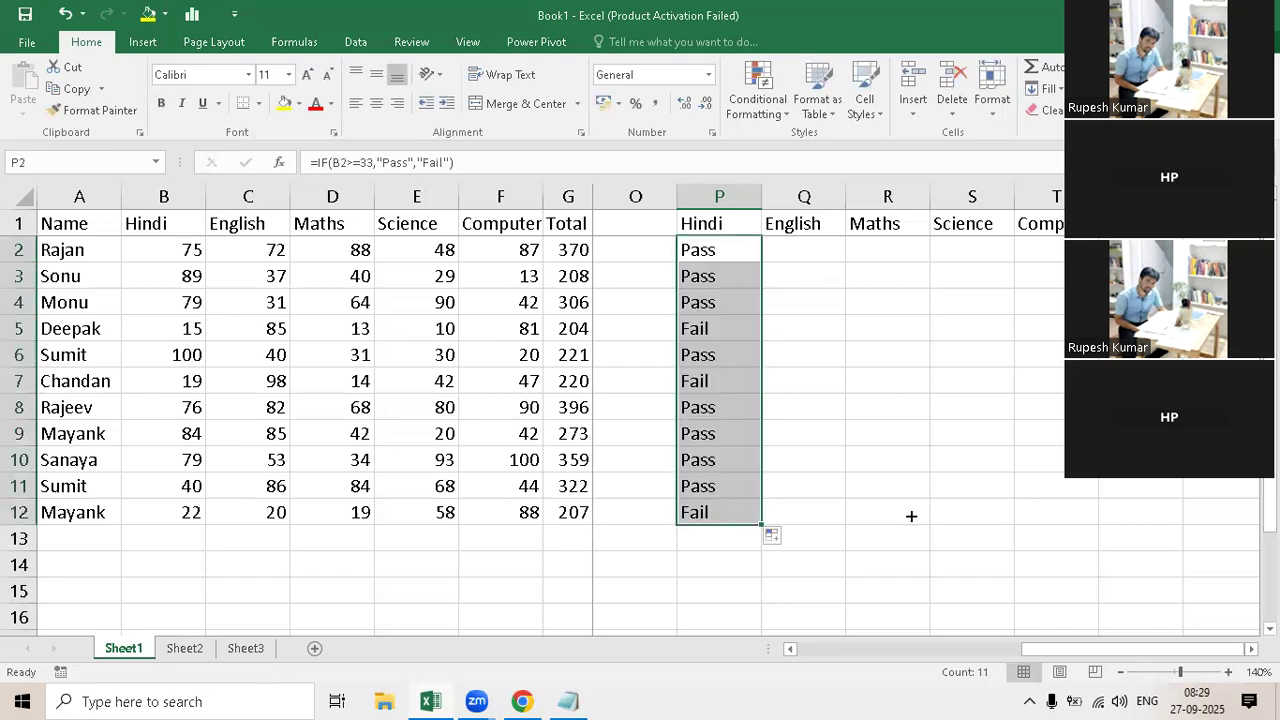
drag(965, 509, 1040, 515)
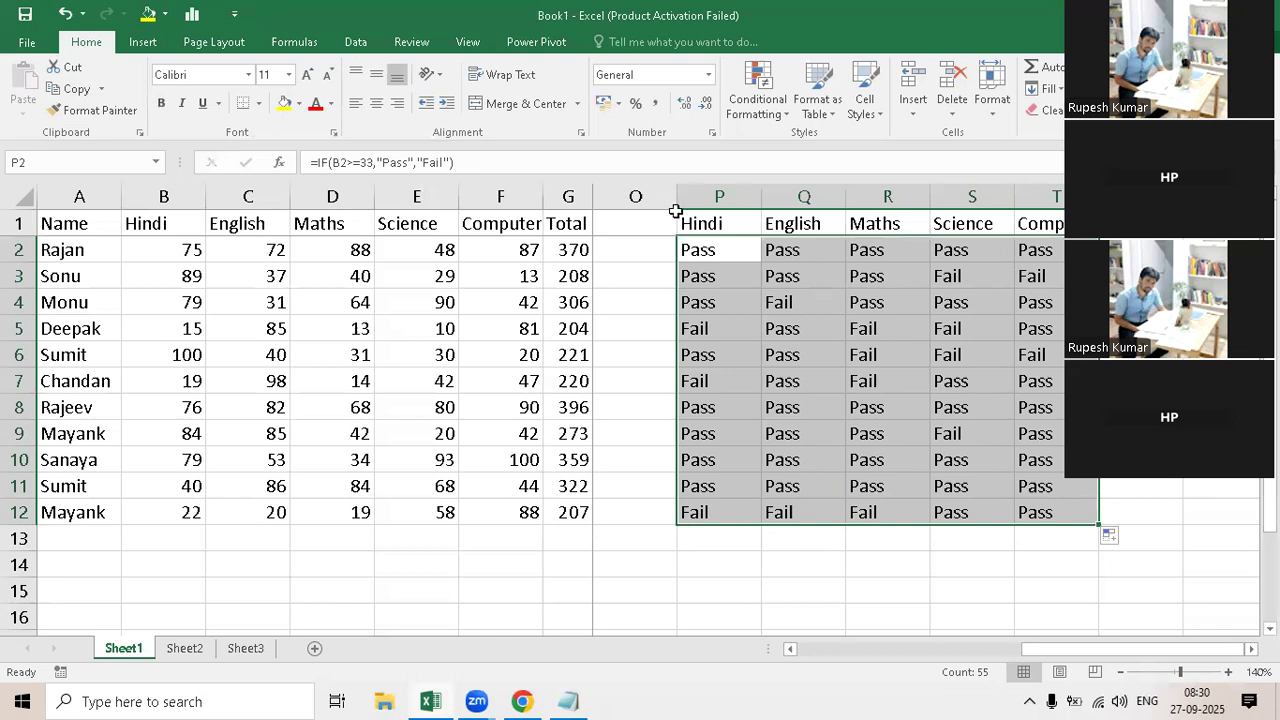
Step: Copy the subject headings from P1:T1 and paste them into row 1 starting at V1
drag(720, 218, 1050, 221)
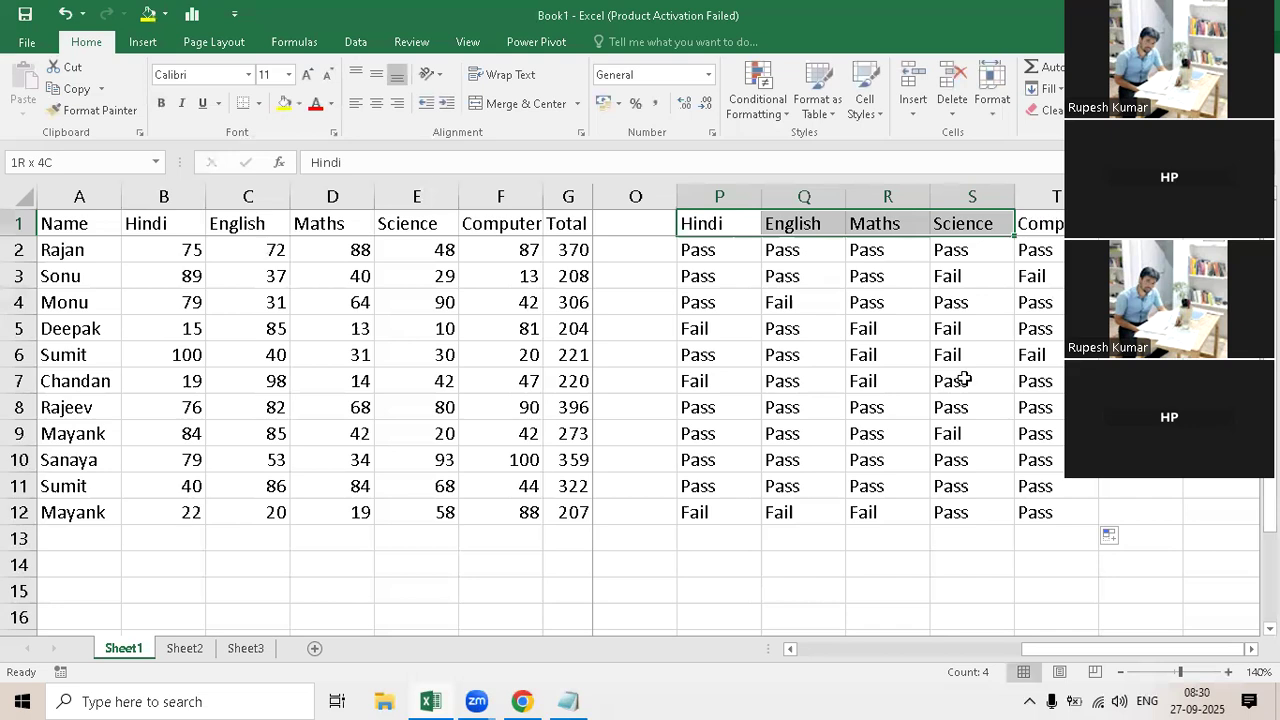
key(ctrl+c)
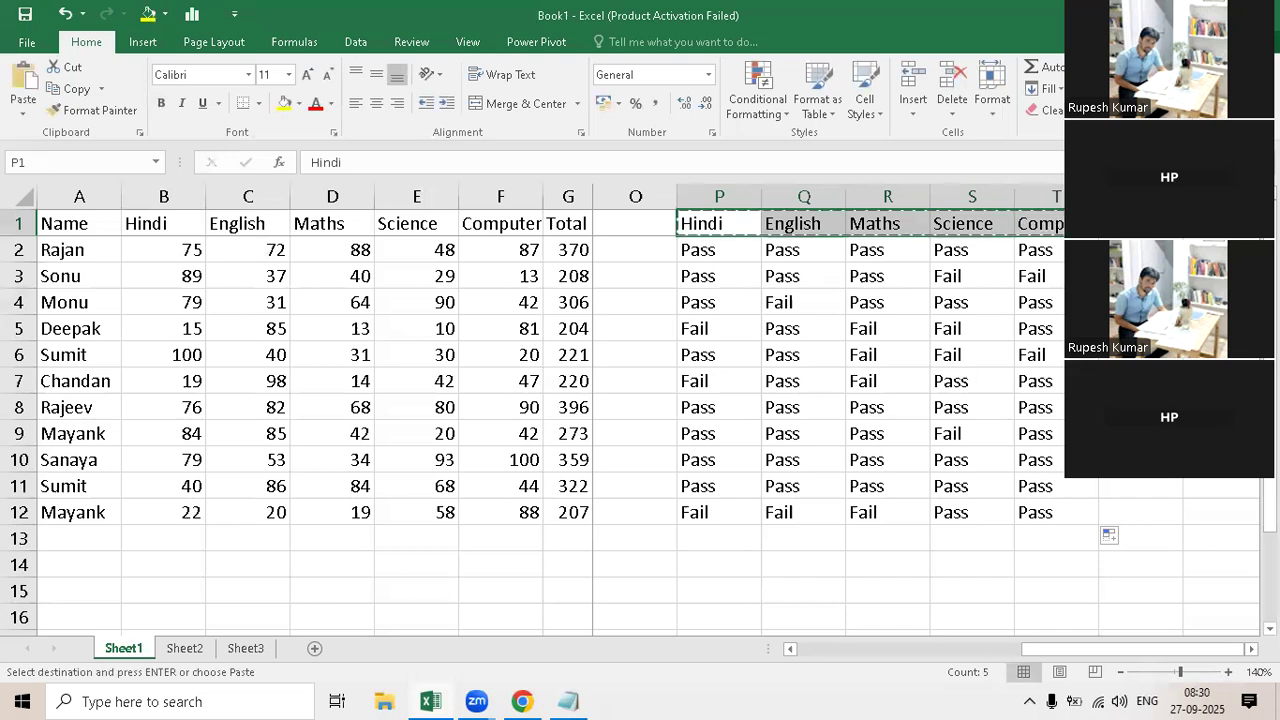
click(1221, 223)
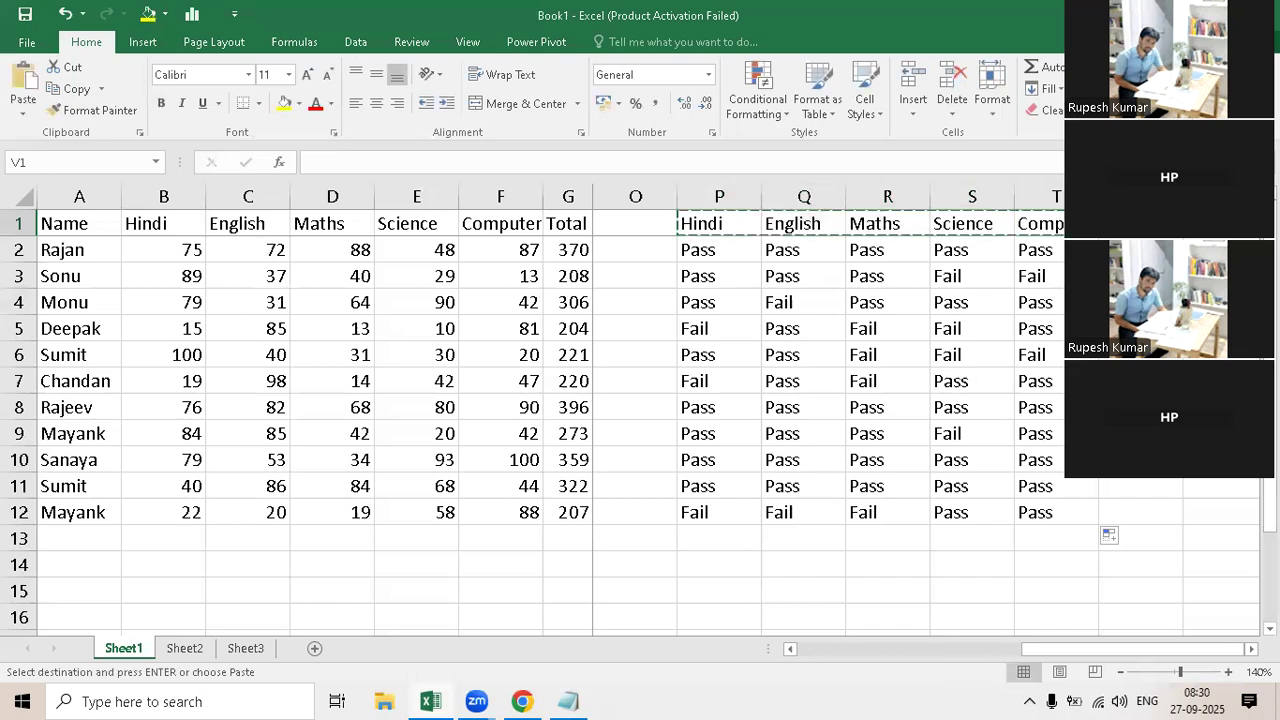
key(ctrl+v)
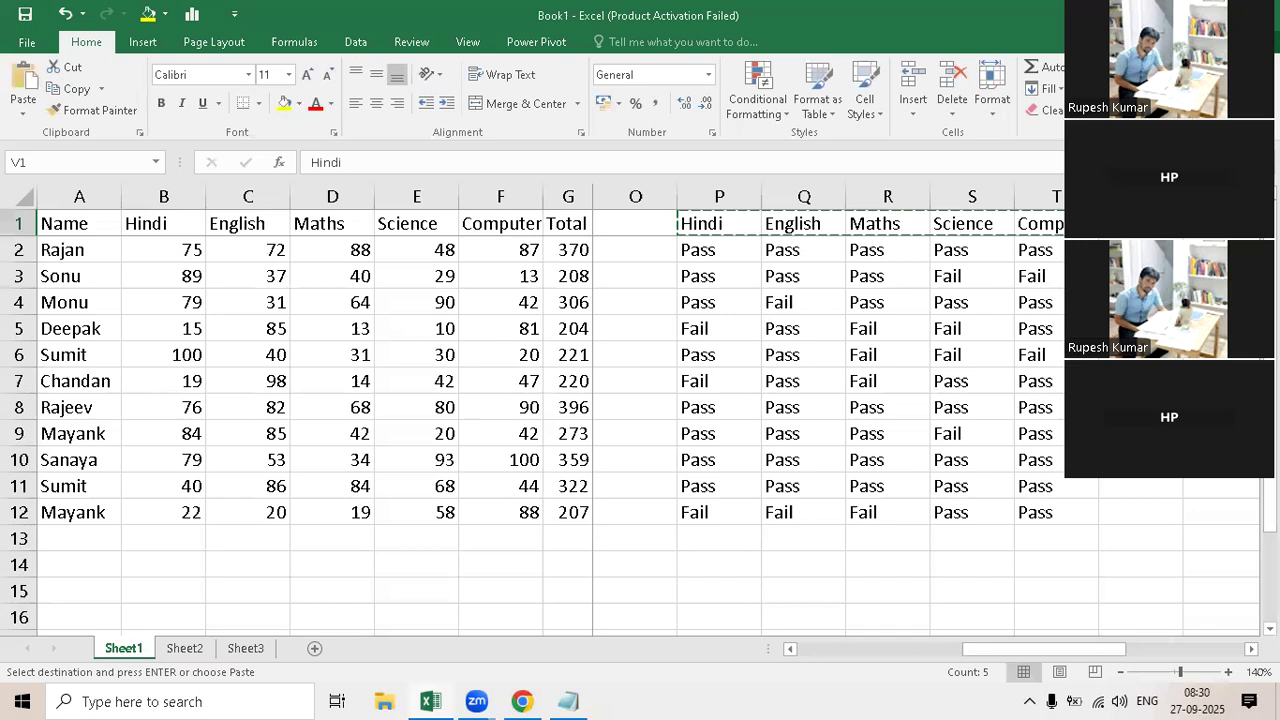
key(ctrl+Right)
key(Right)
key(Right)
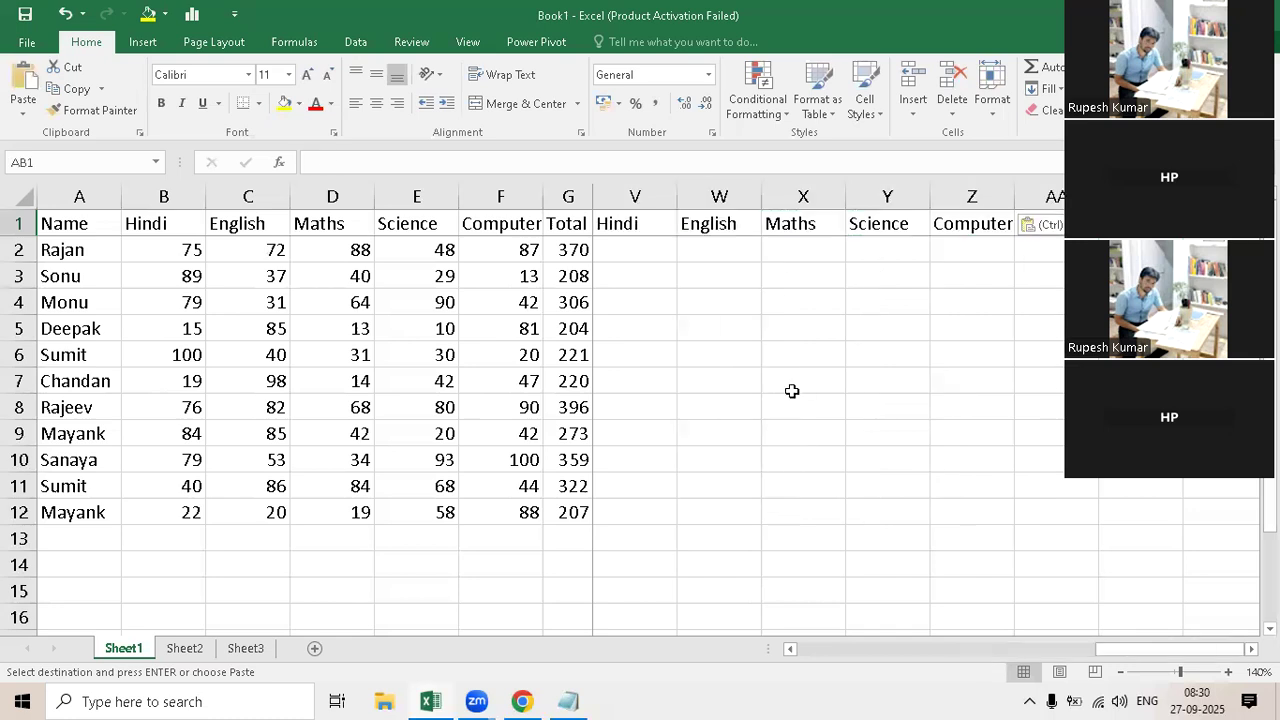
key(Left)
key(Left)
key(Left)
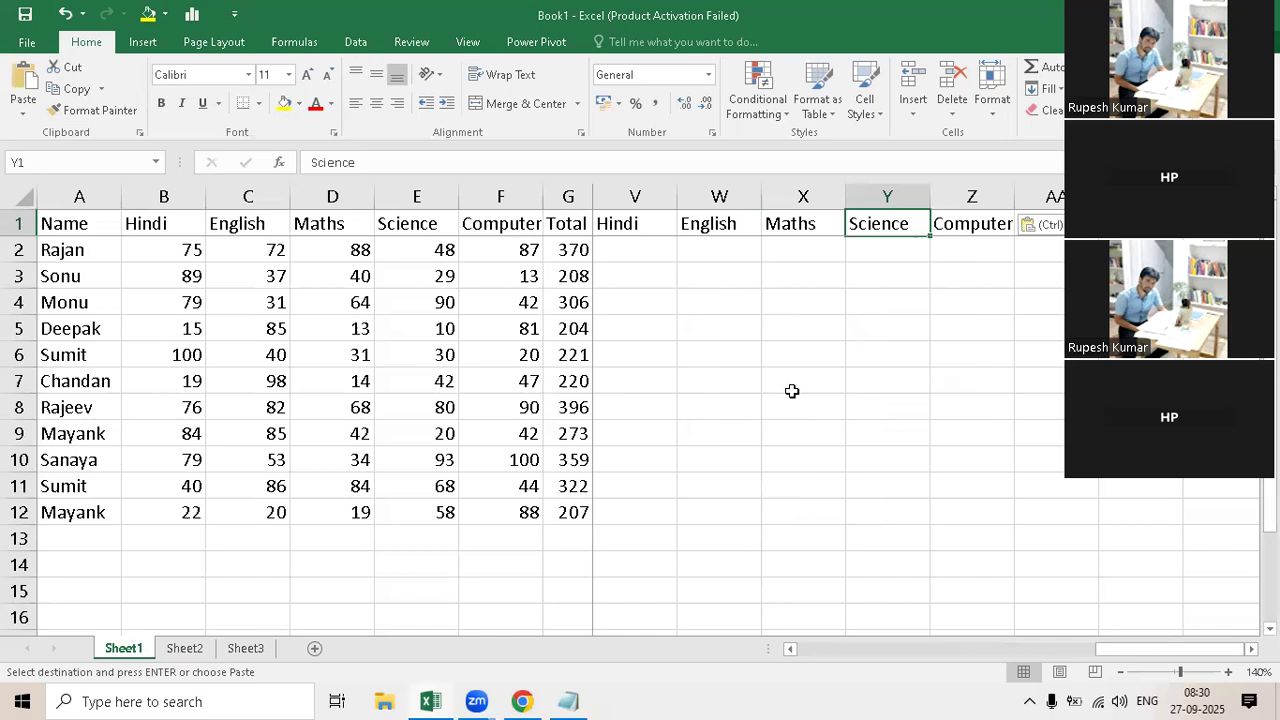
key(Left)
key(Left)
key(Left)
key(Left)
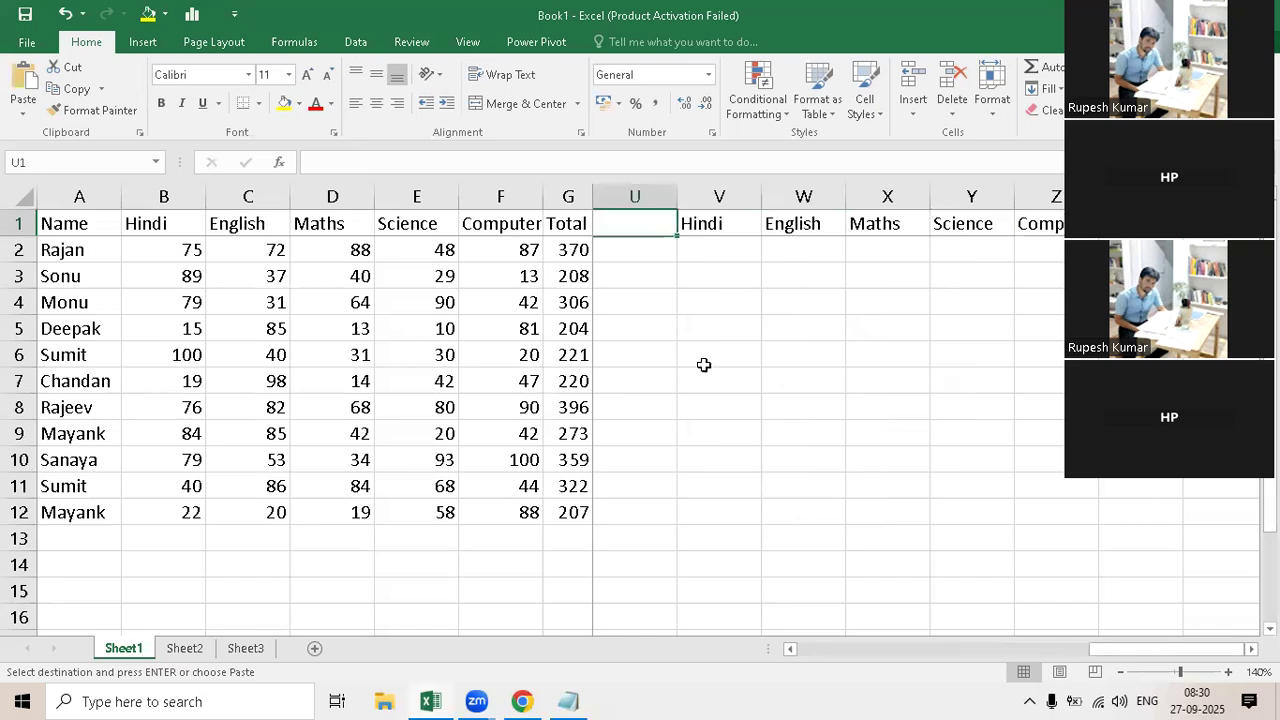
Step: Start an IF formula in V2 under the copied Hindi heading with B2<33 as its logical test
key(Right)
key(Down)
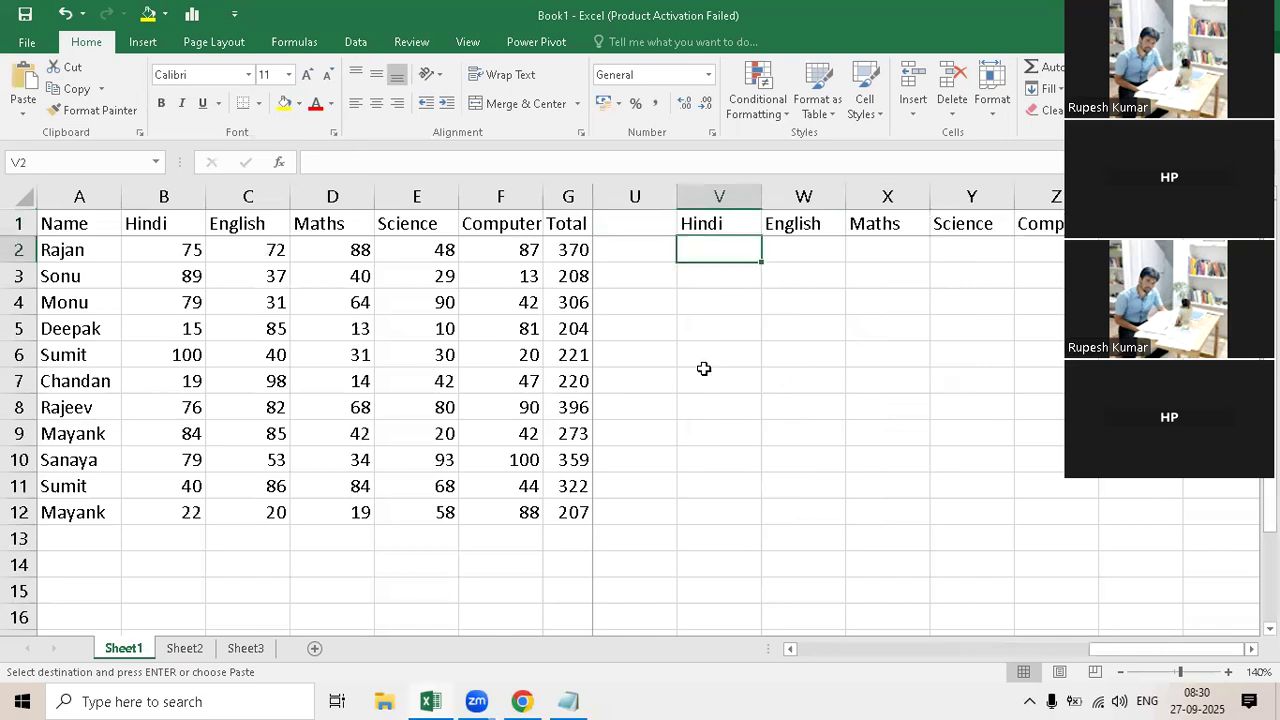
text(=)
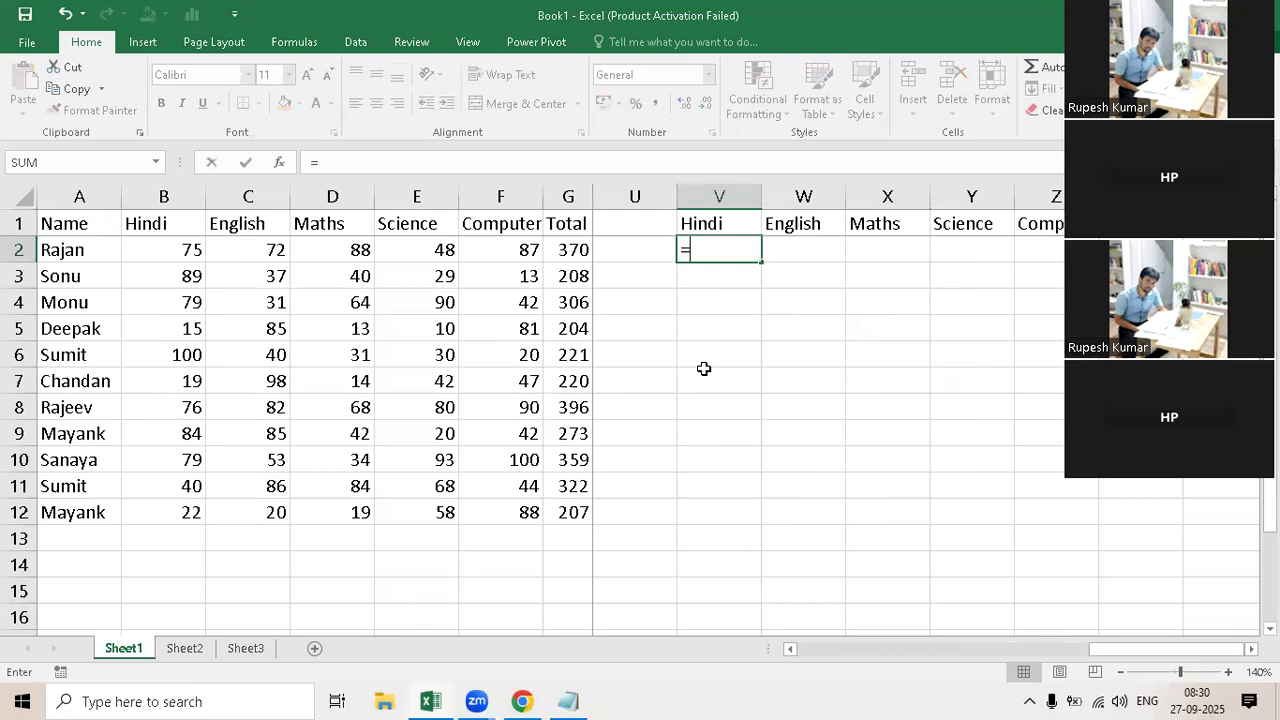
text(if()
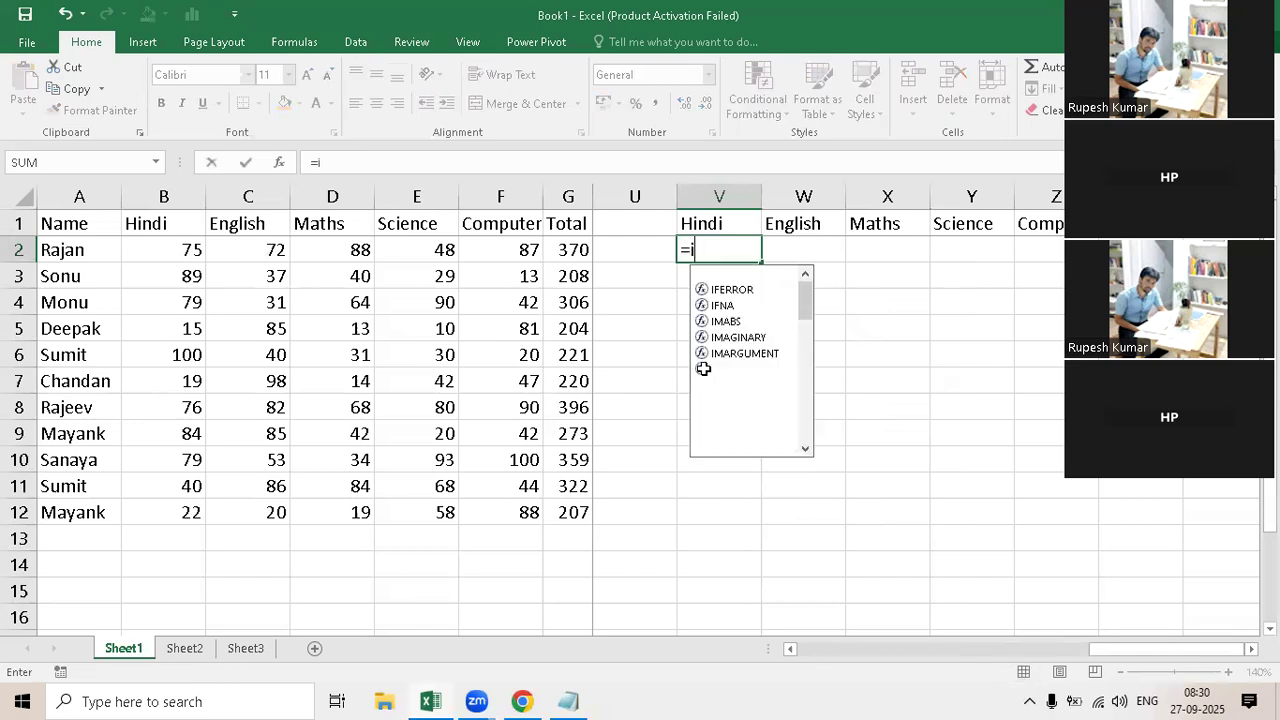
click(160, 250)
text(<)
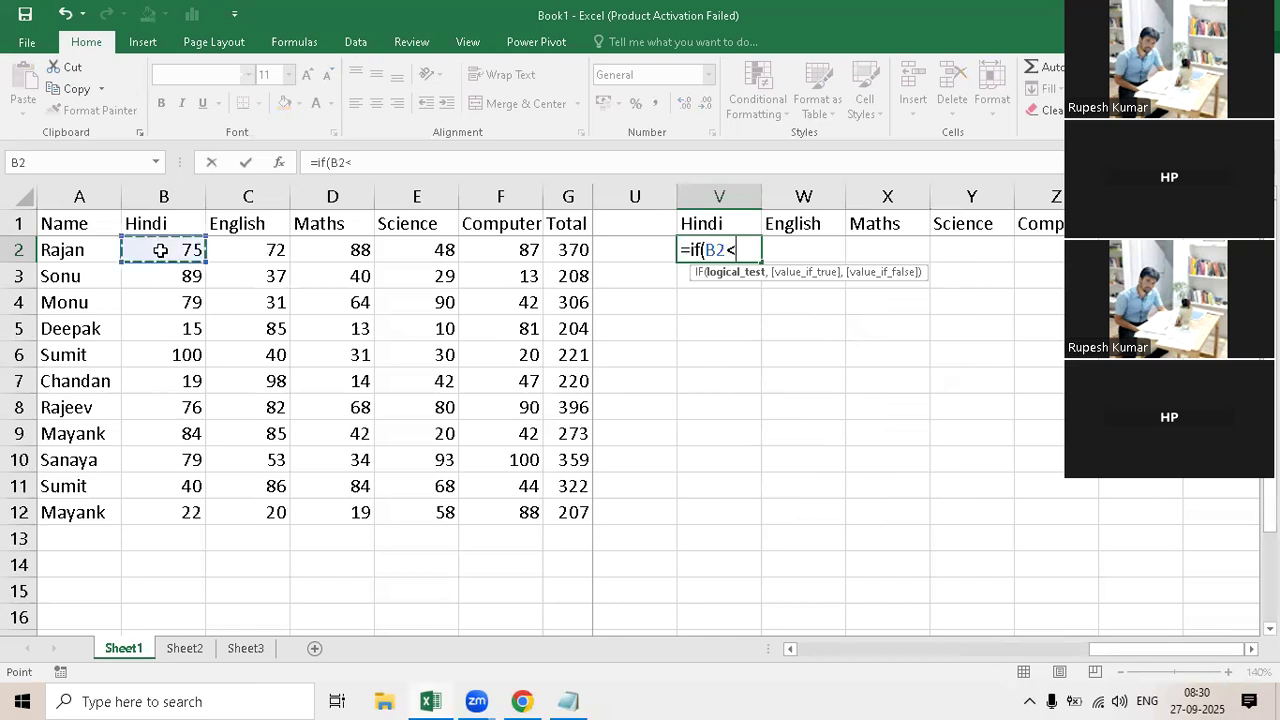
text(33,)
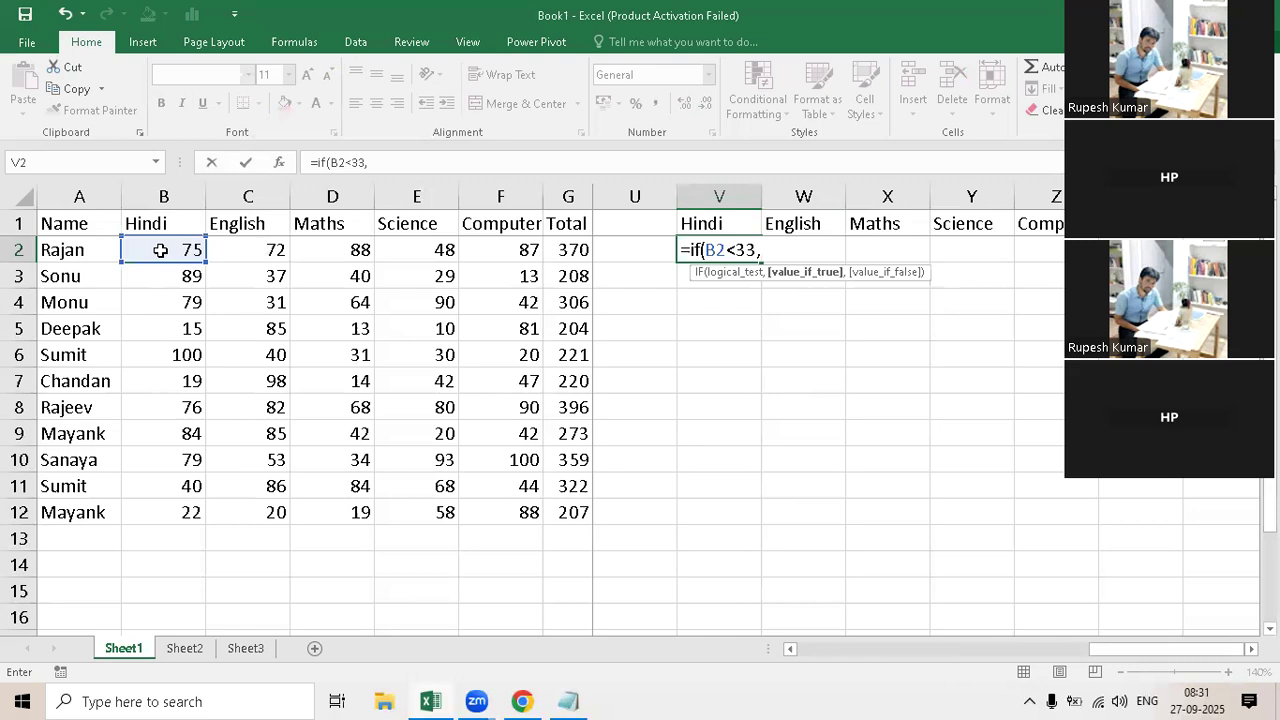
Step: Complete the IF formula in V2 with "Fail" as the value if true and "Pass" as the value if false
text("Fail","Pass")
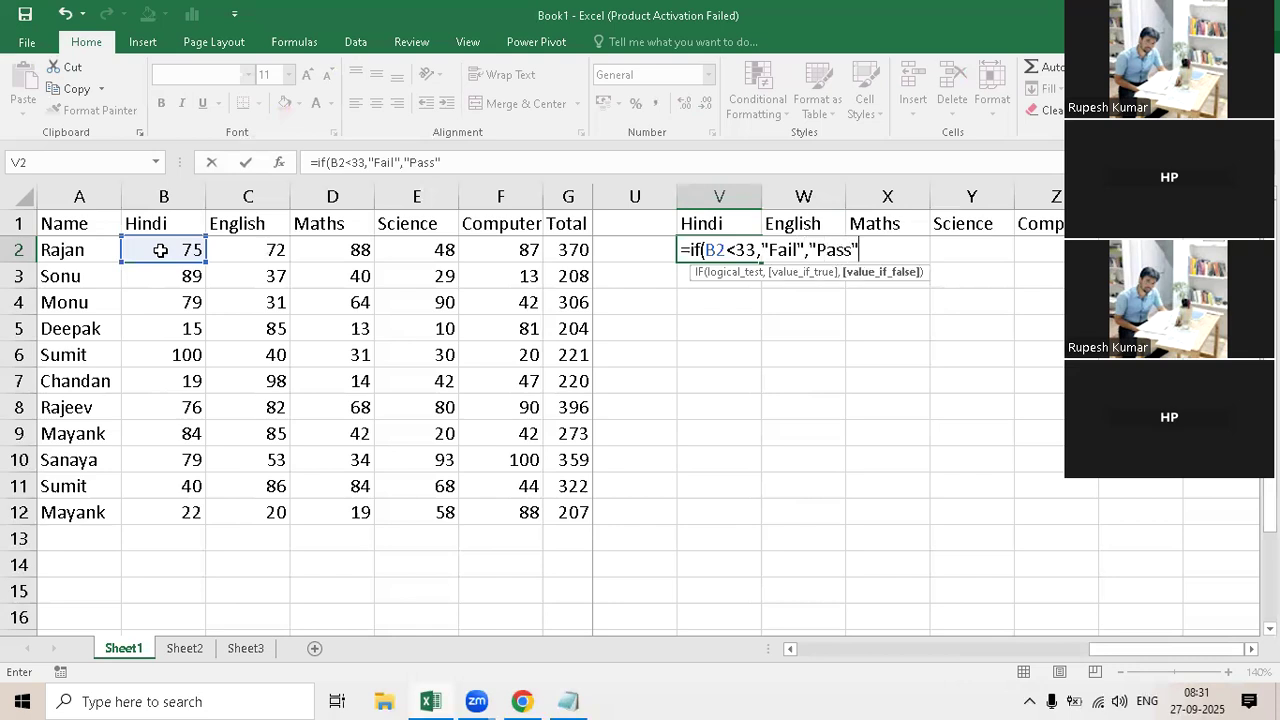
key(Return)
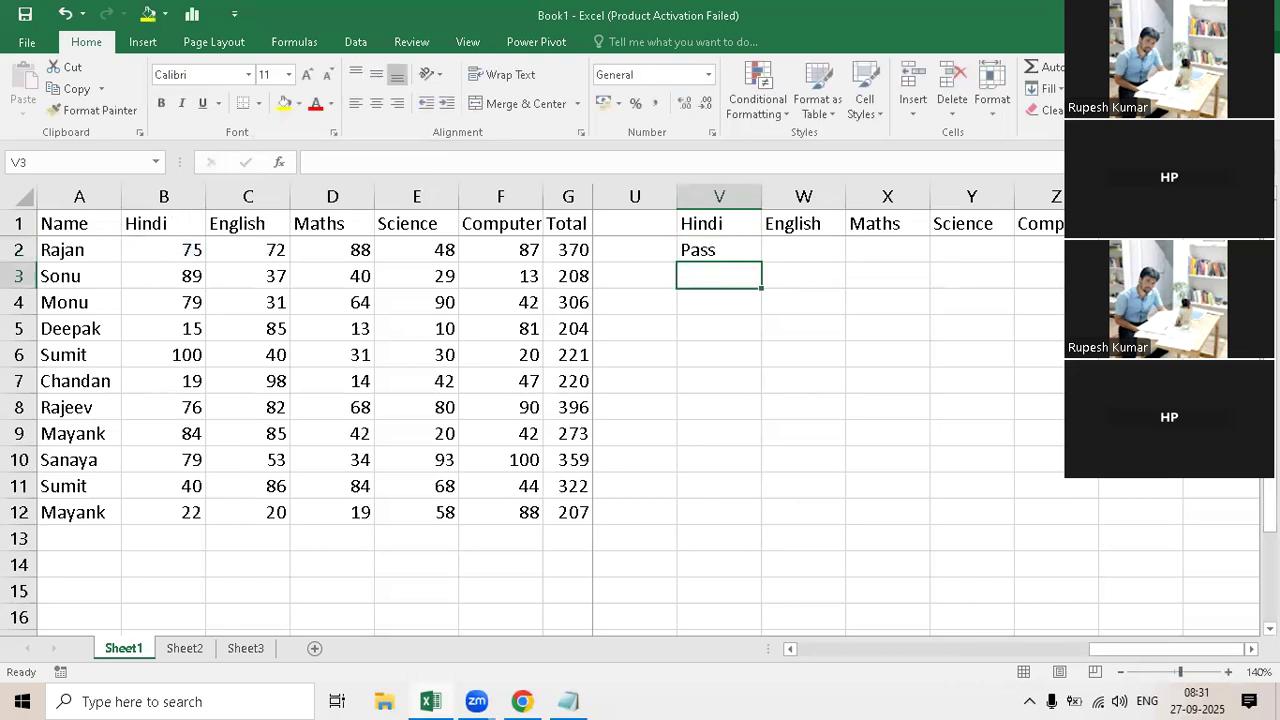
Step: Fill the V2 formula down and across the second result table, covering V2:Z12
drag(719, 250, 1060, 519)
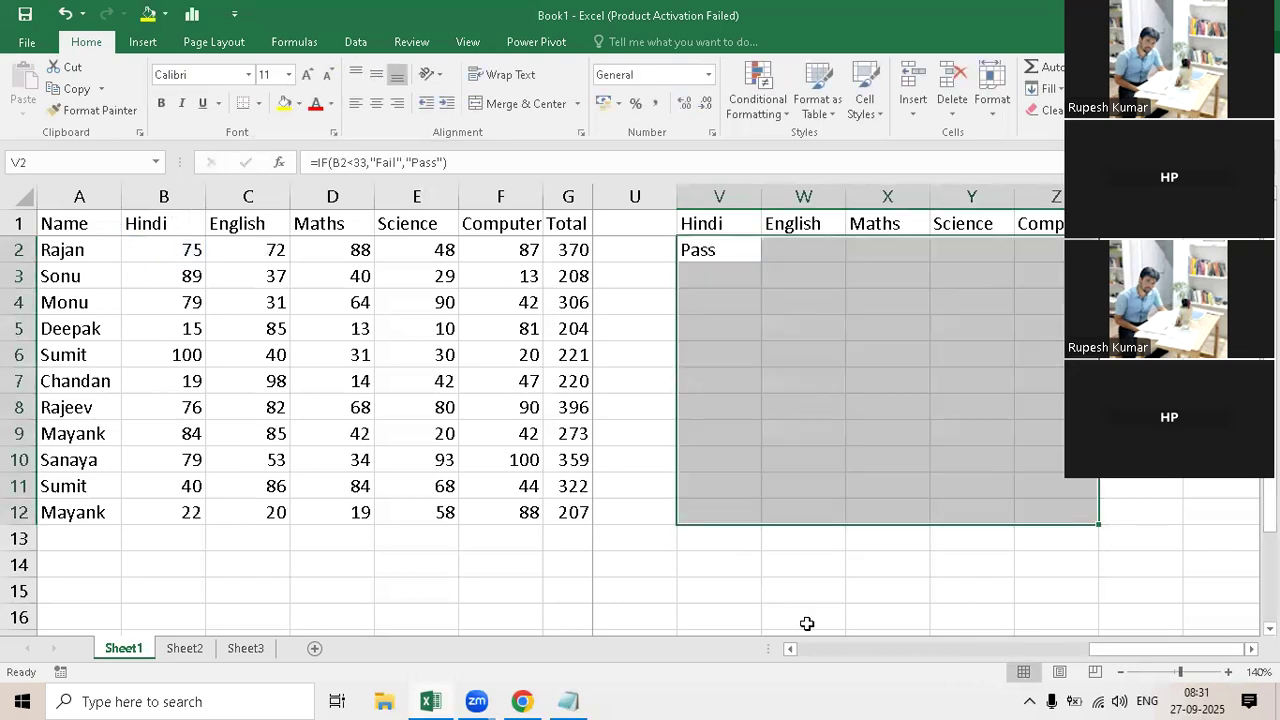
key(ctrl+d)
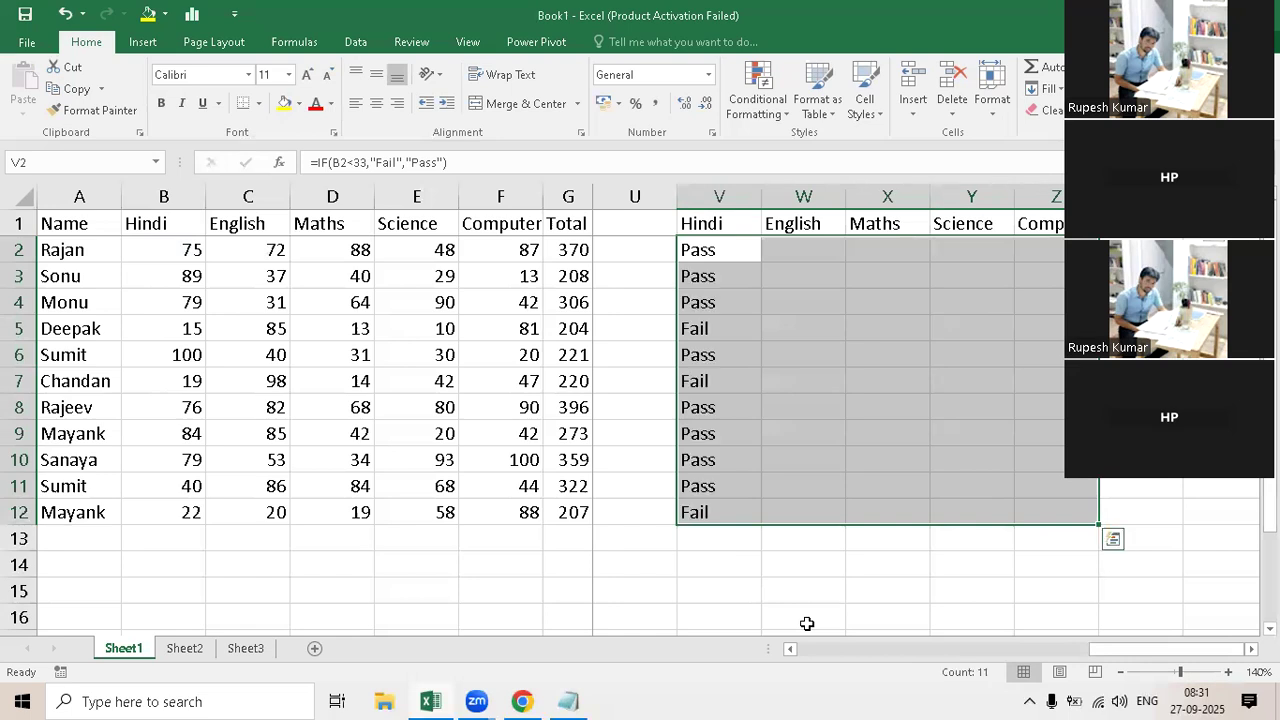
key(ctrl+r)
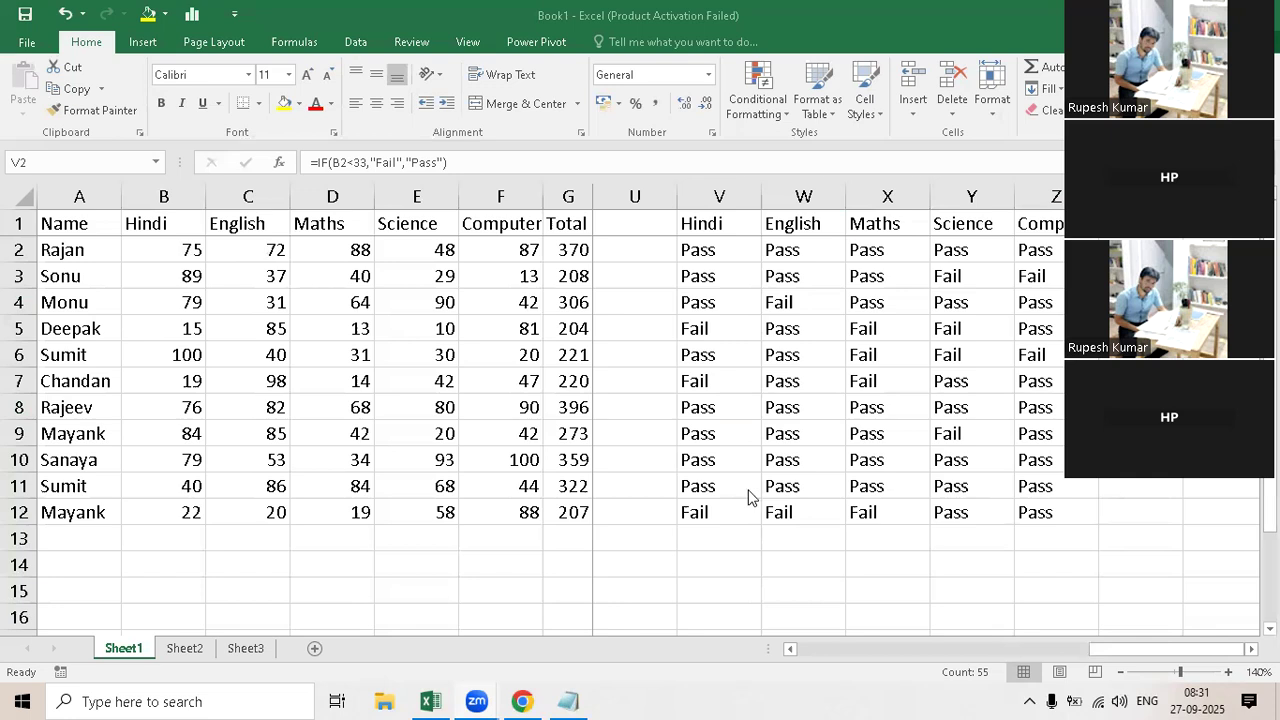
Step: Examine the IF formula in V2, highlighting its "Fail" value if true and its B2<33 logical test
click(702, 253)
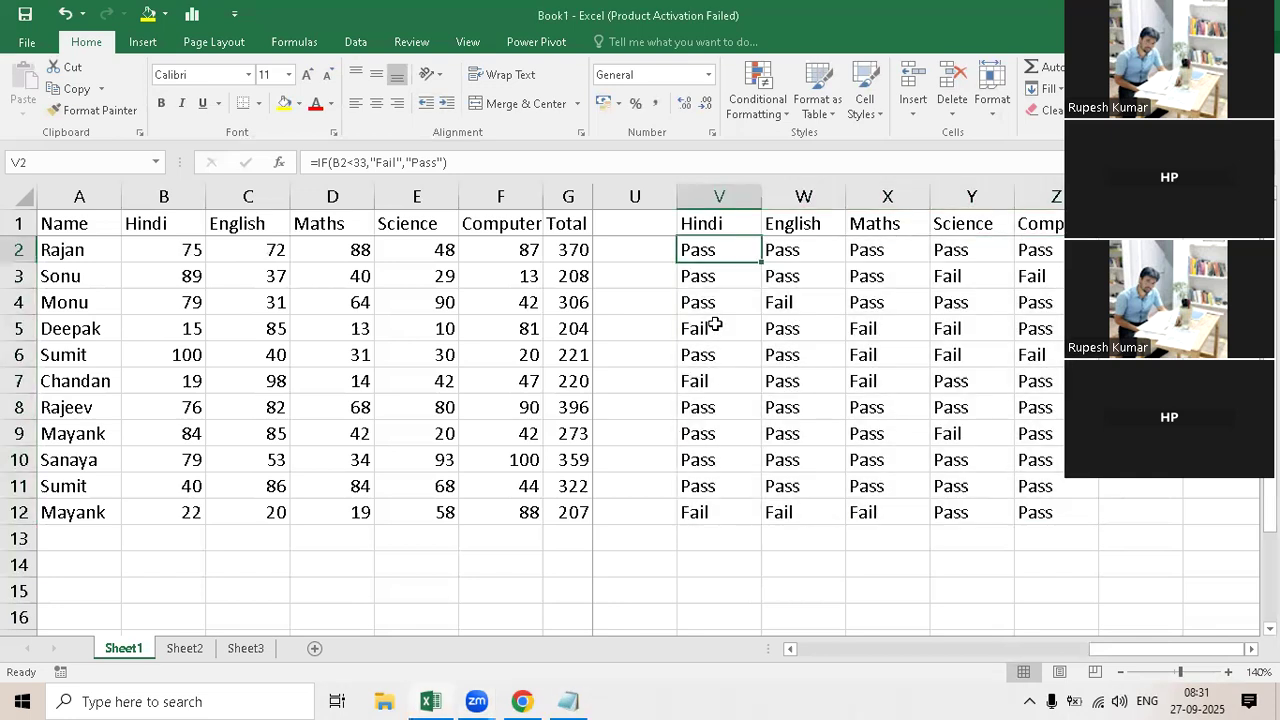
double_click(737, 252)
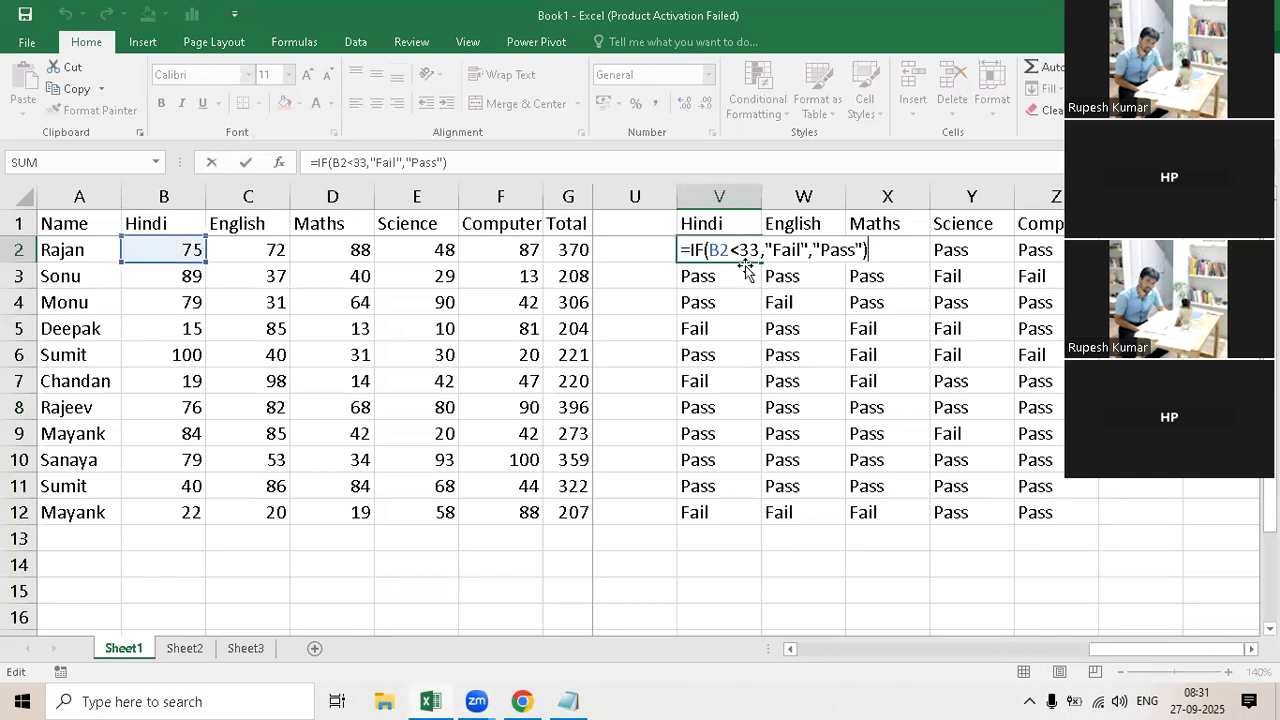
drag(803, 249, 772, 249)
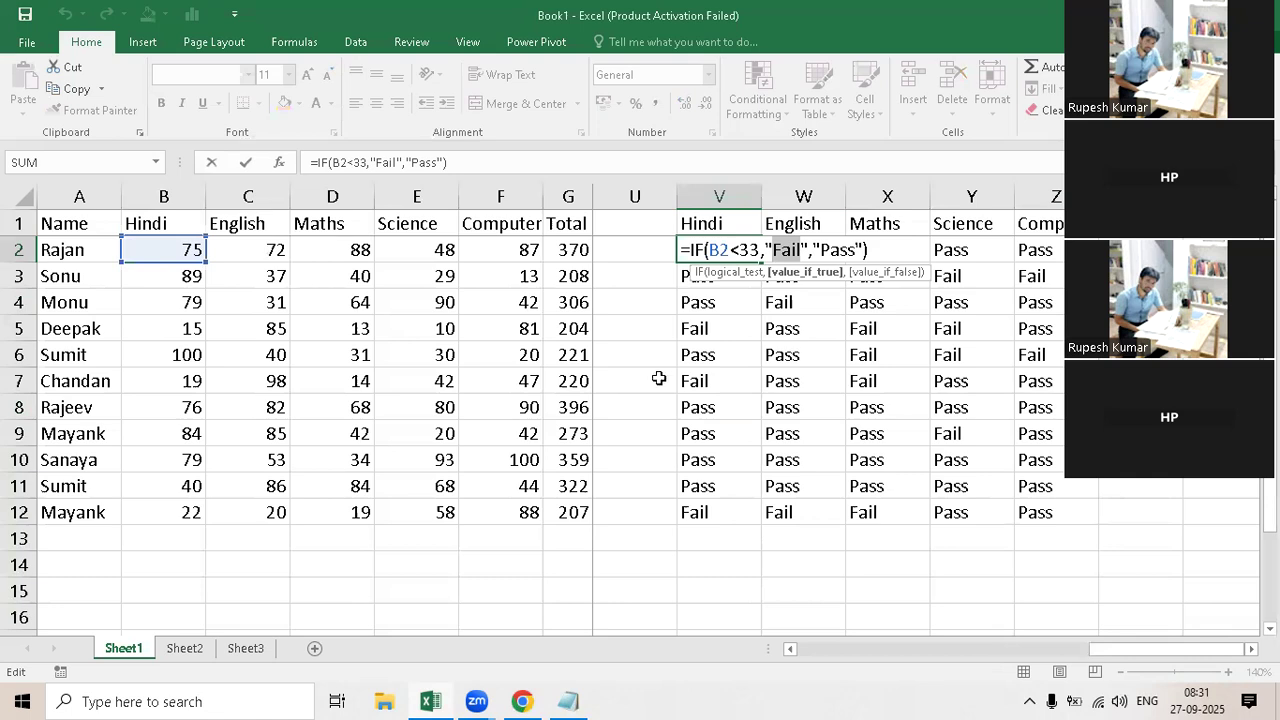
key(Return)
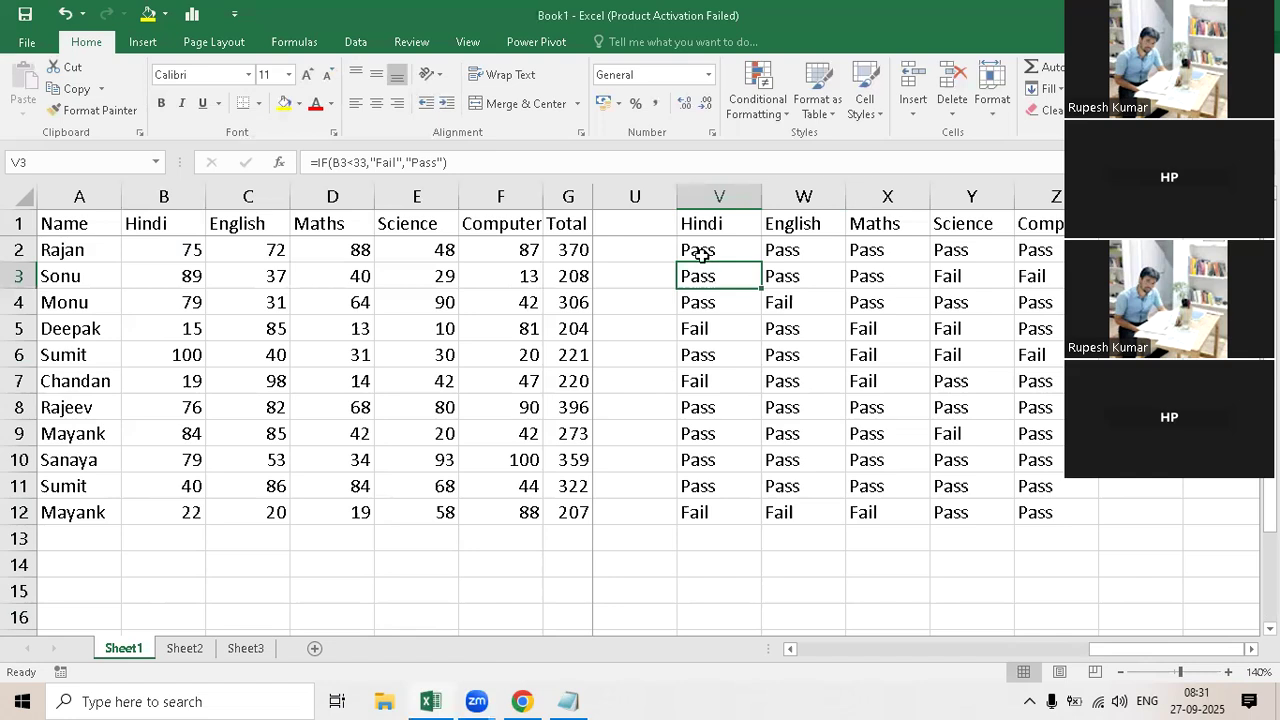
key(Up)
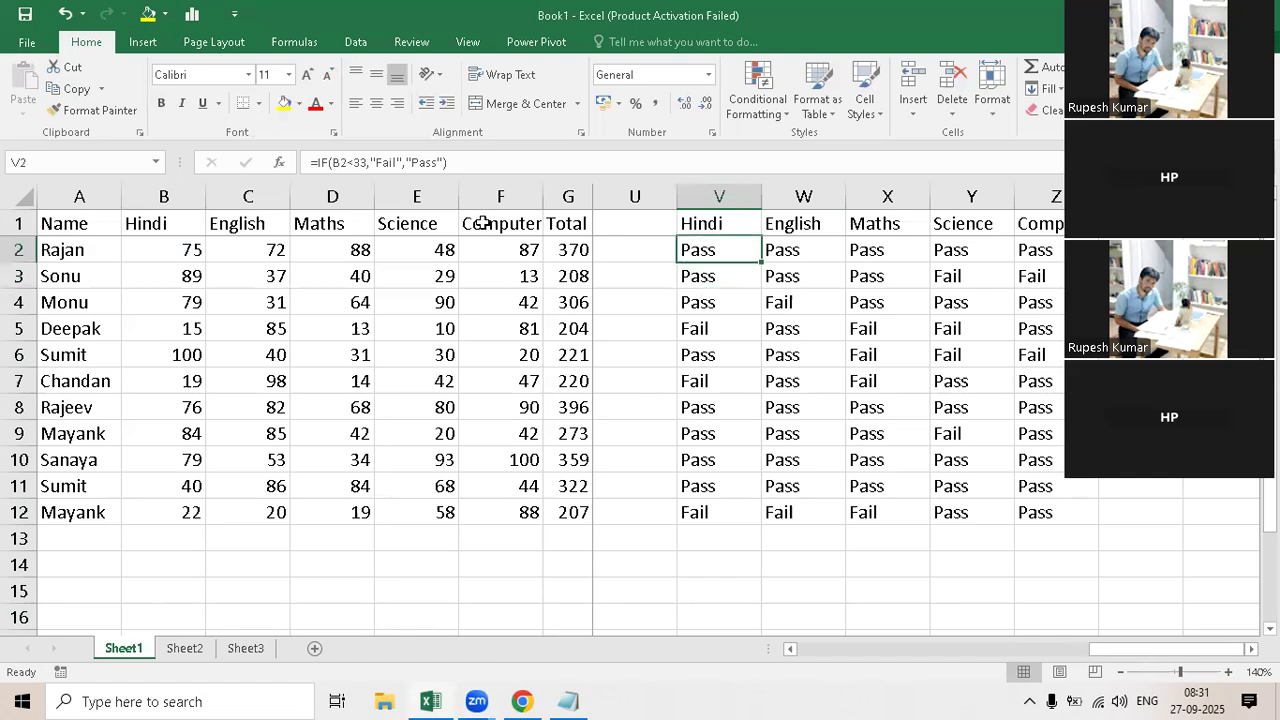
double_click(759, 248)
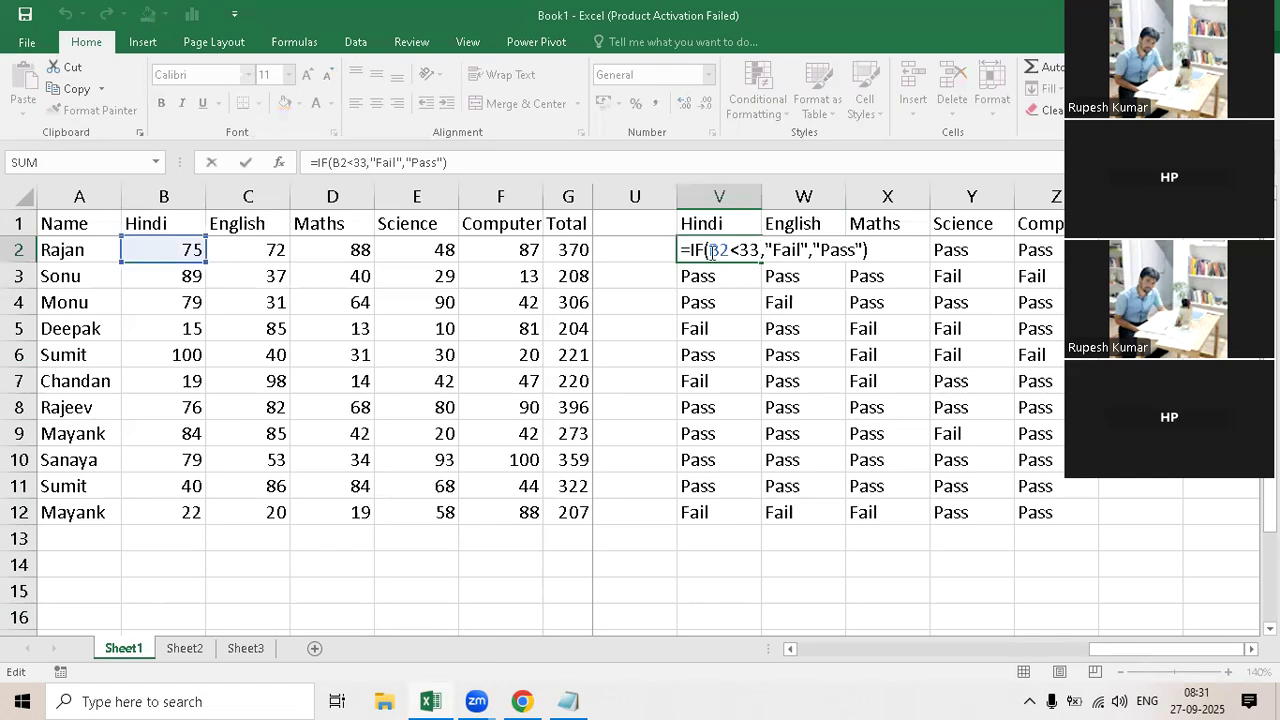
double_click(716, 250)
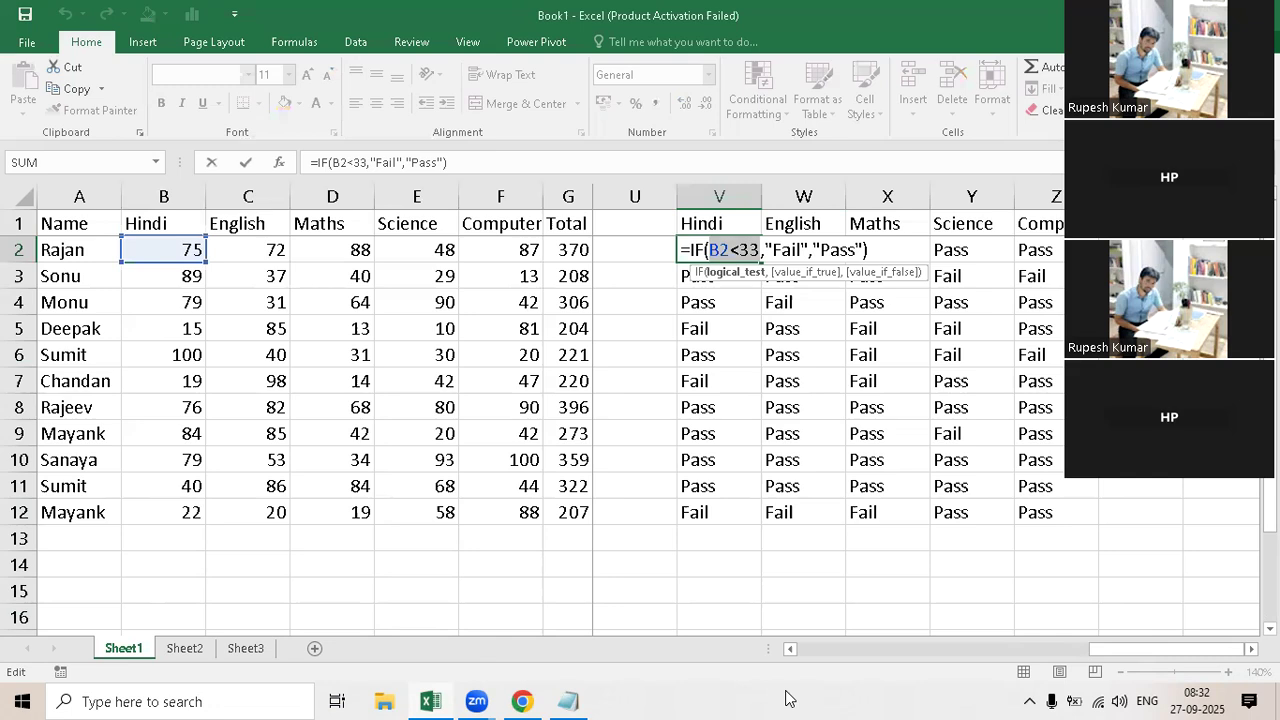
key(Escape)
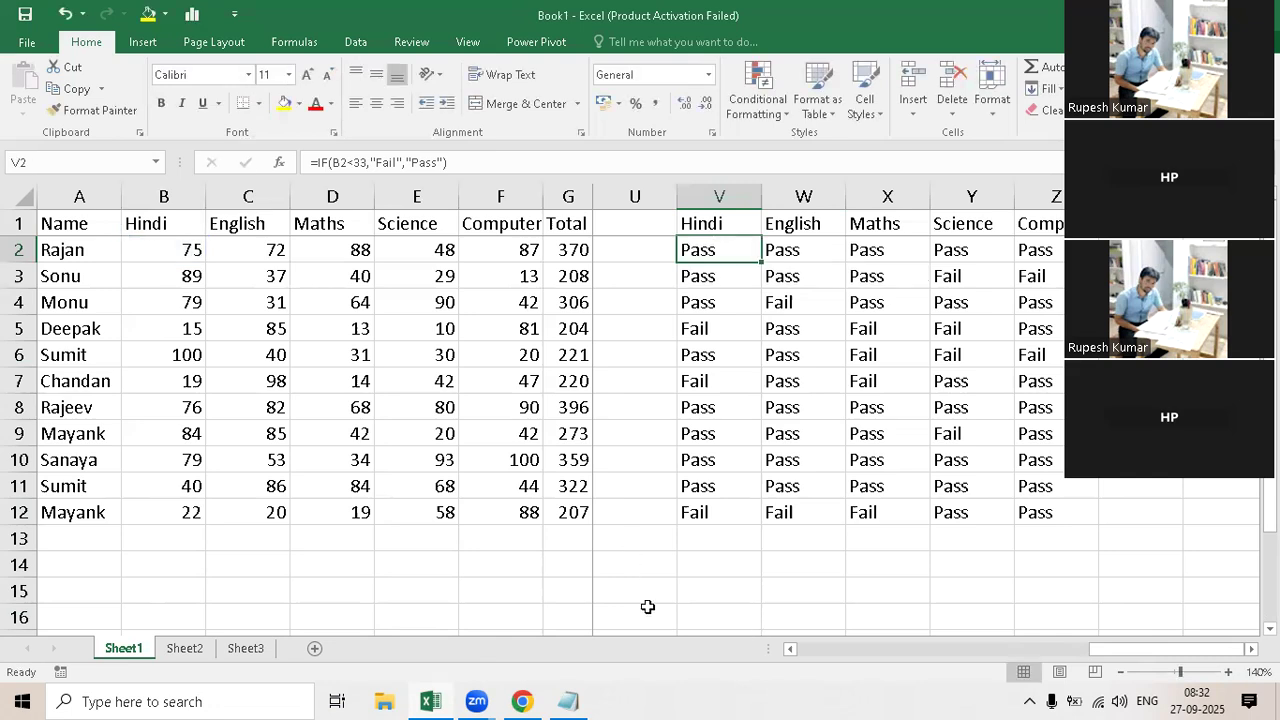
click(634, 564)
text(=)
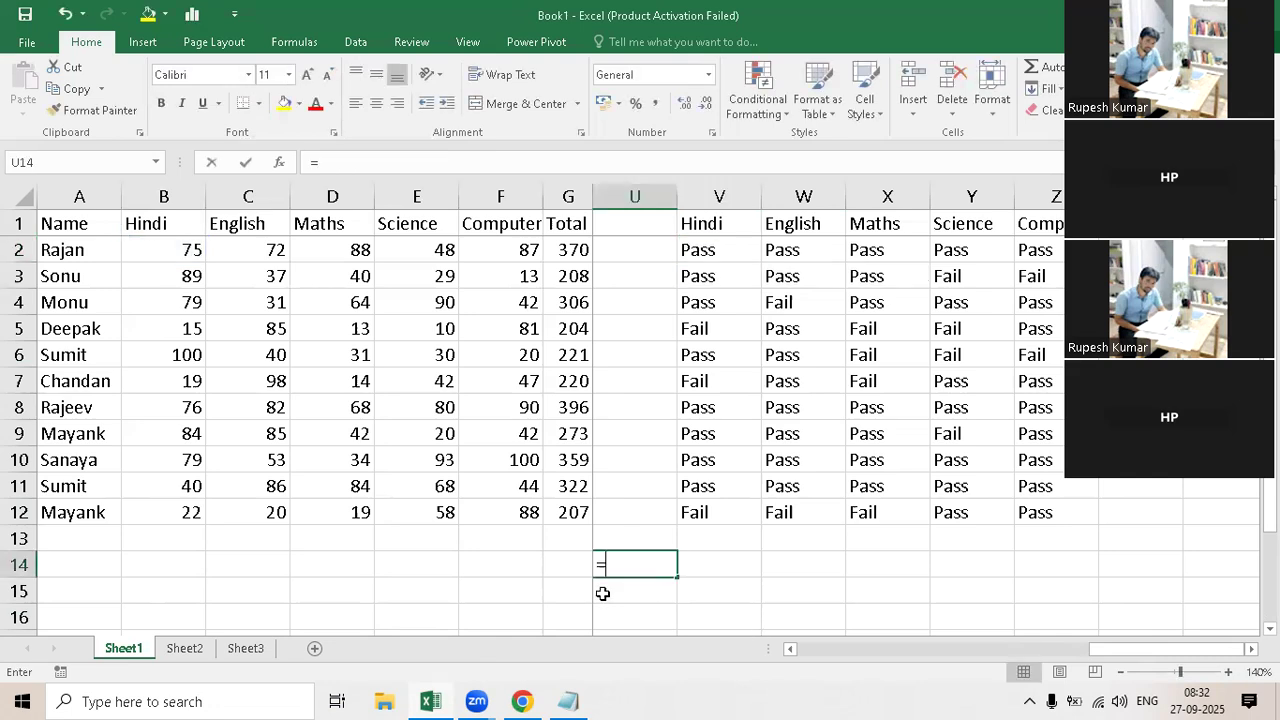
text(i)
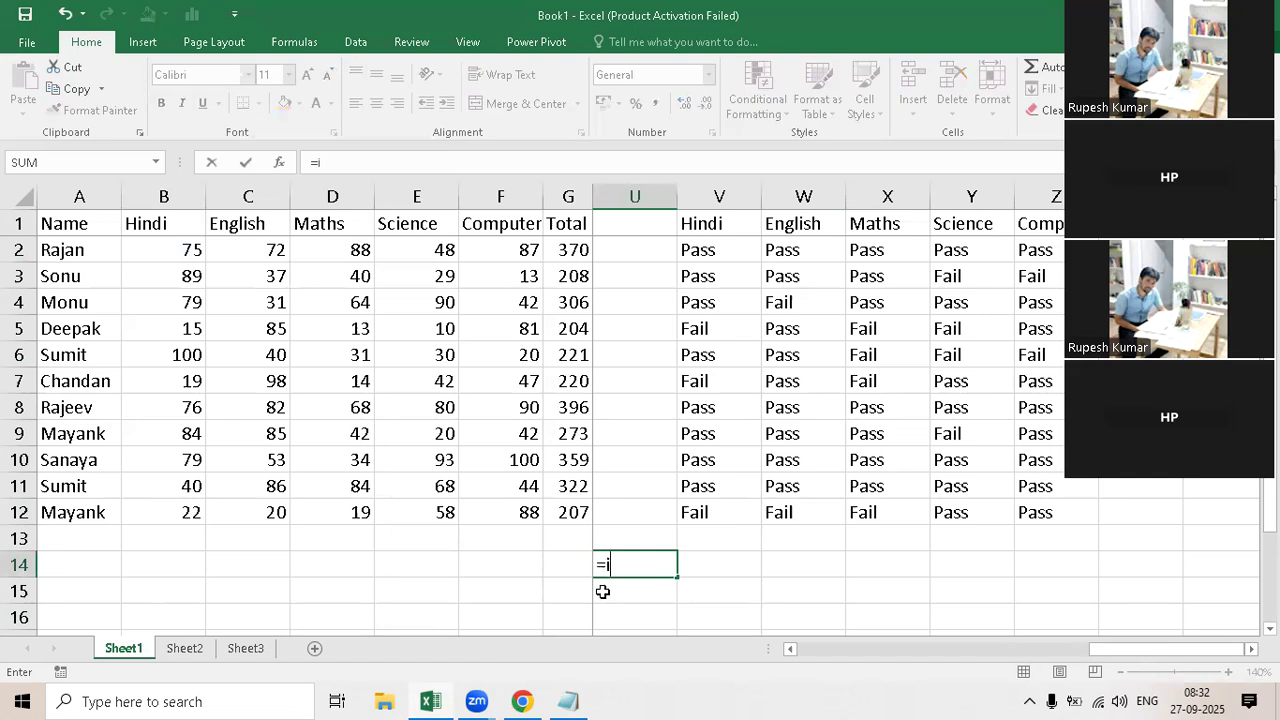
text(f)
key(Tab)
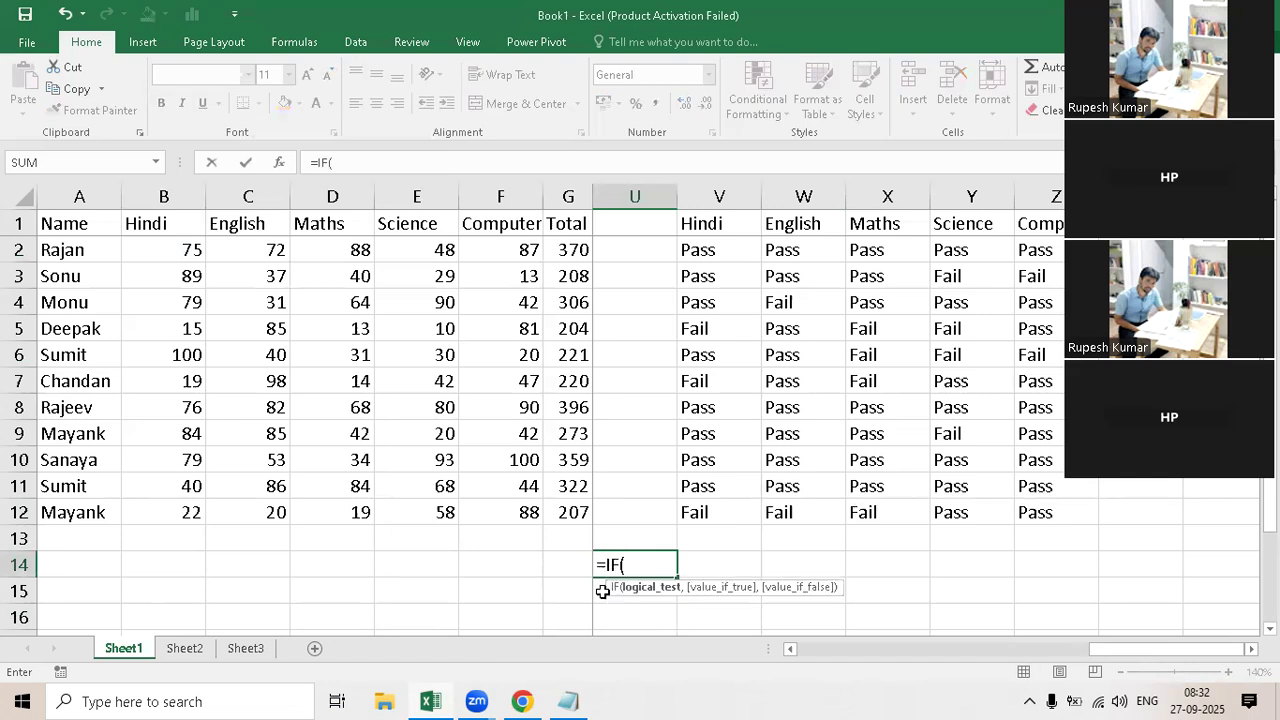
key(BackSpace)
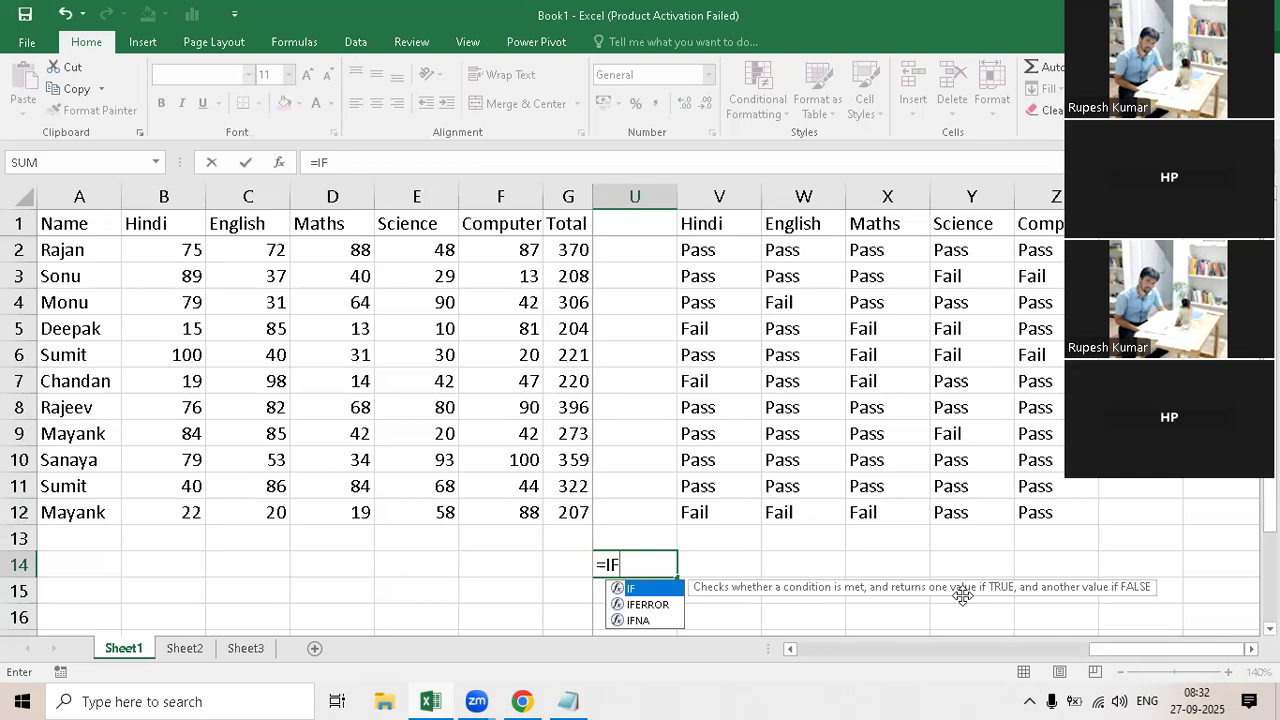
key(Escape)
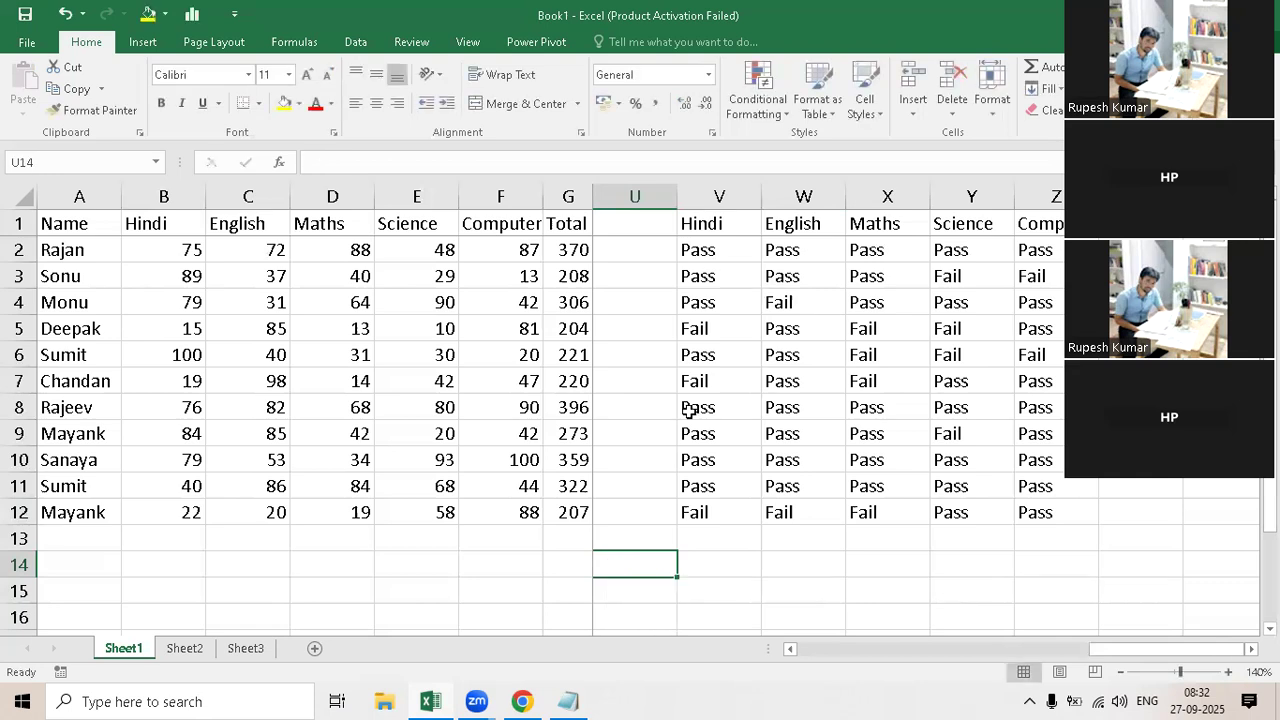
Step: Highlight the B2<33 logical test inside the V2 formula again, leaving the formula unedited
double_click(720, 250)
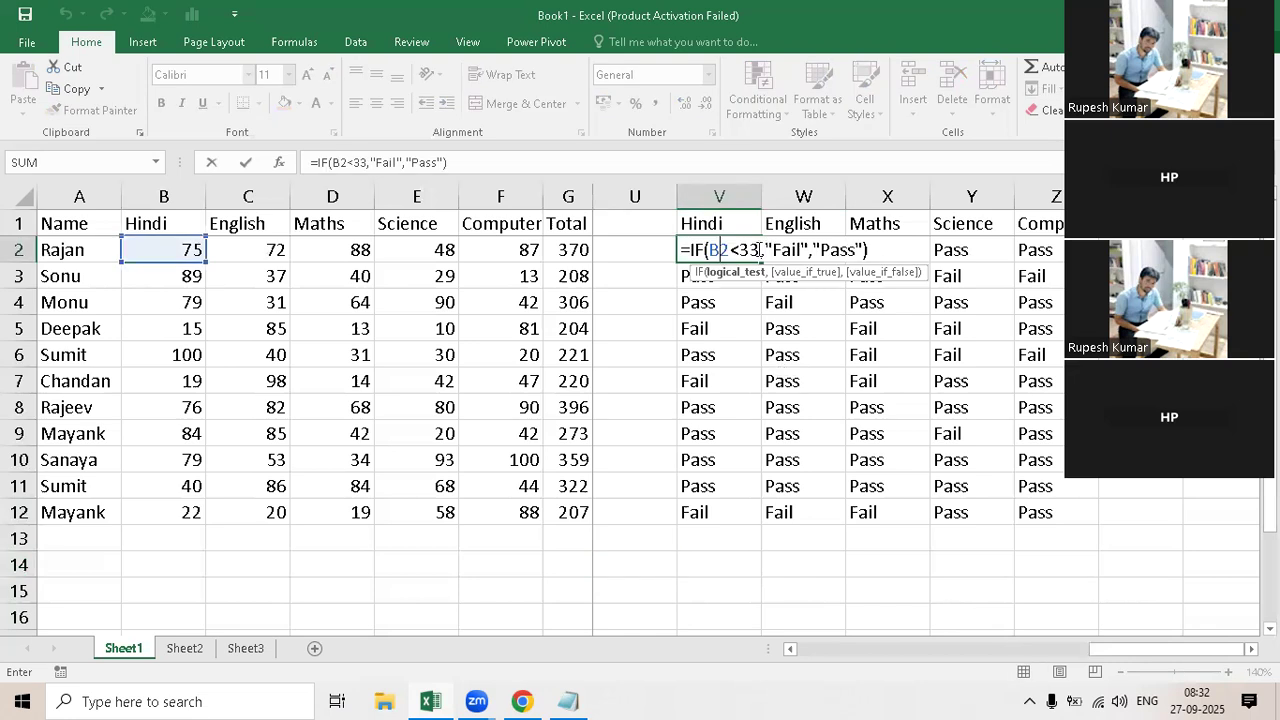
drag(760, 250, 710, 250)
key(shift+Left)
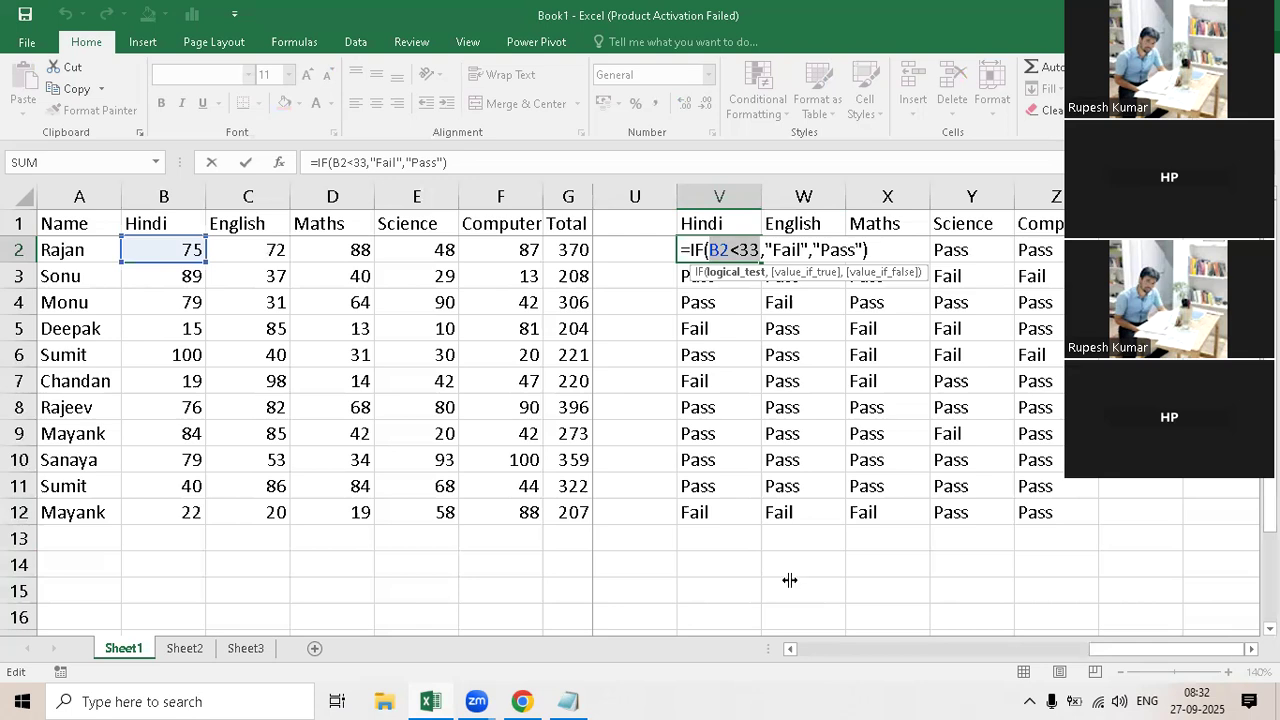
key(Escape)
Step: Enter the standalone logical test =B2<33 in V14 and review its formula
click(735, 562)
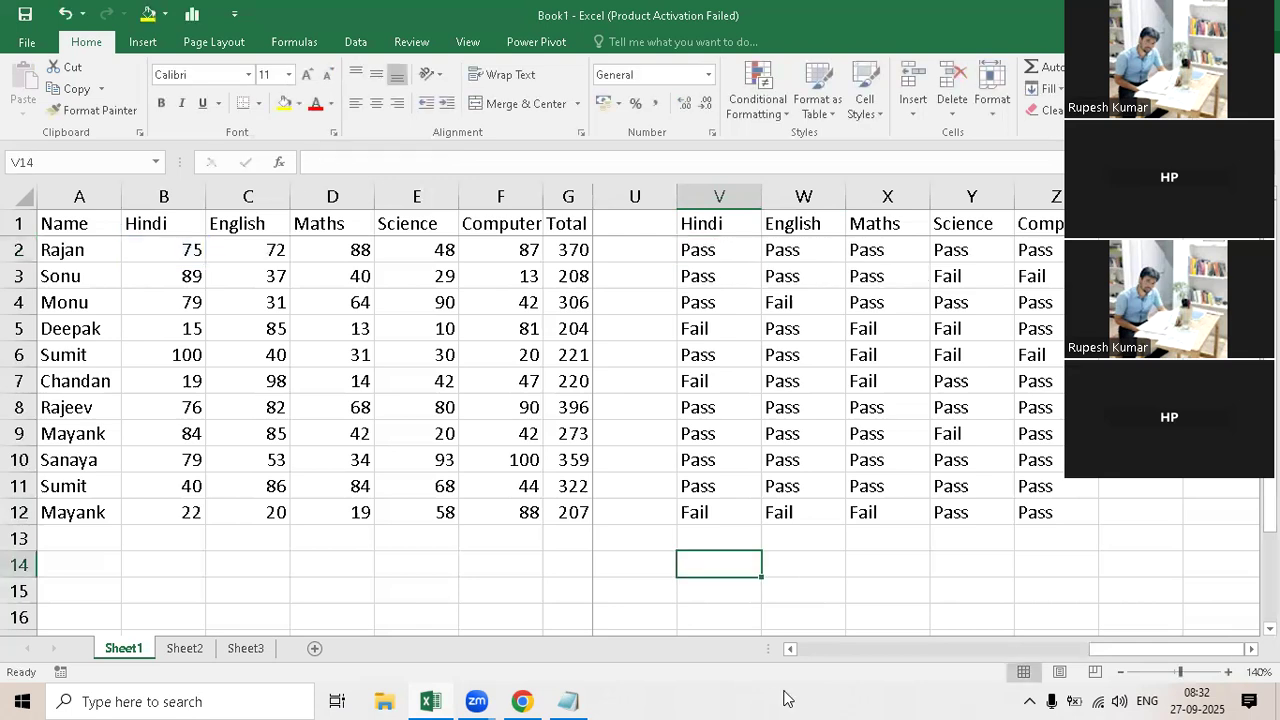
text(=)
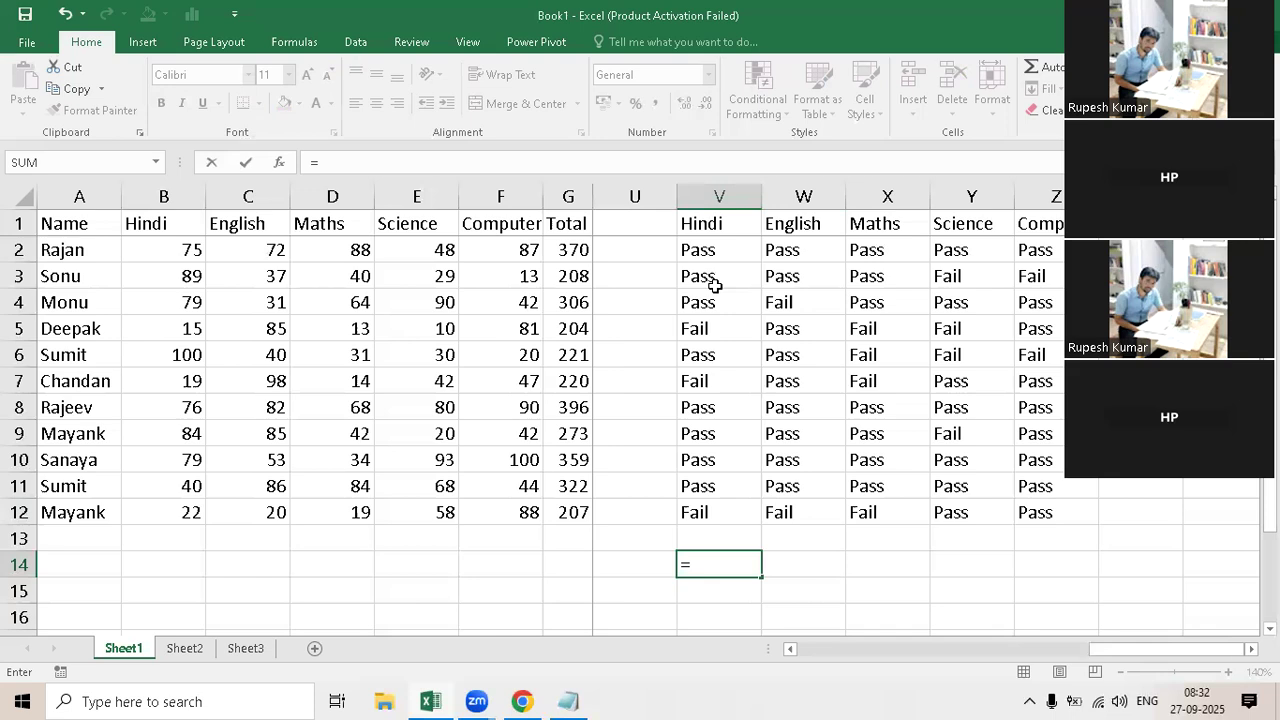
click(160, 250)
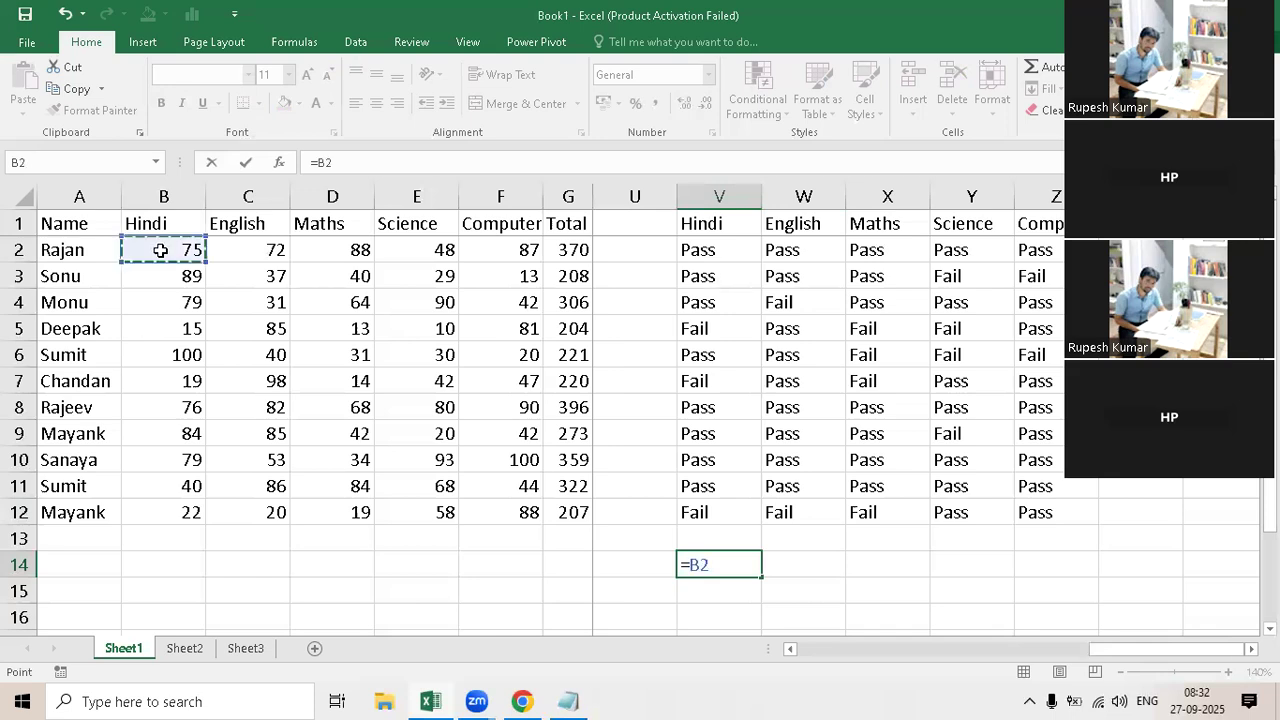
text(<33)
key(Return)
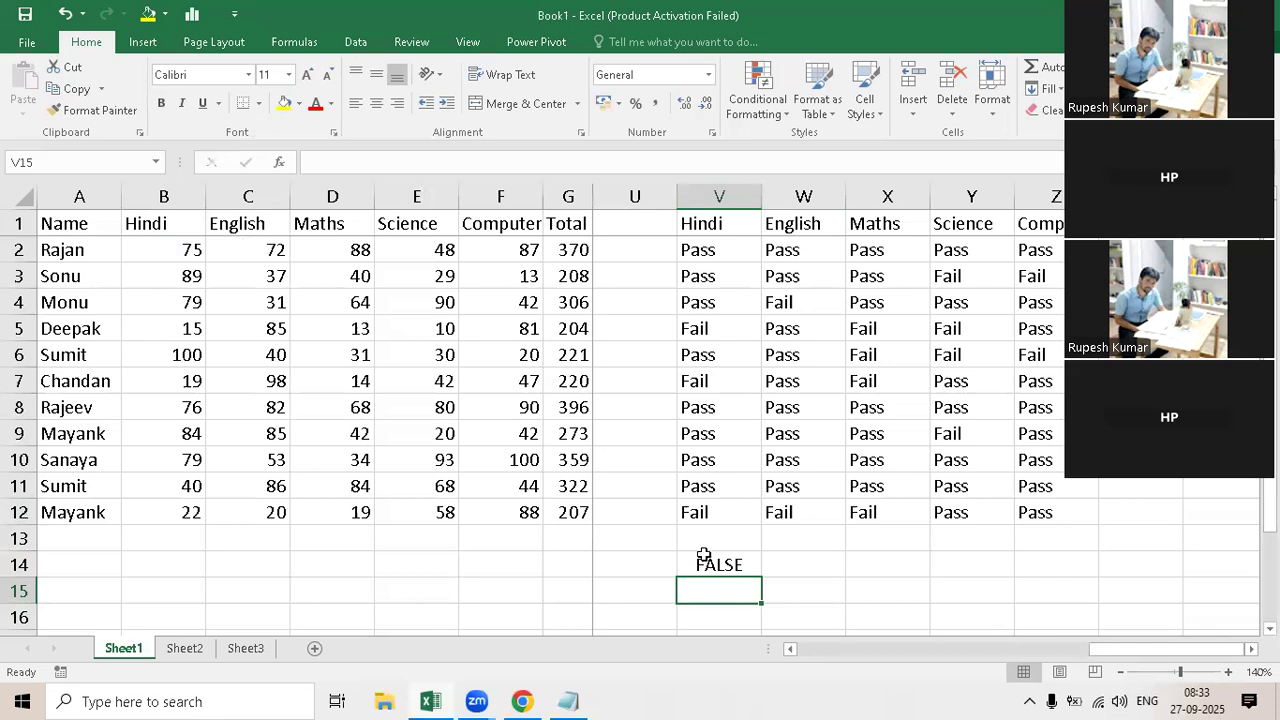
key(Up)
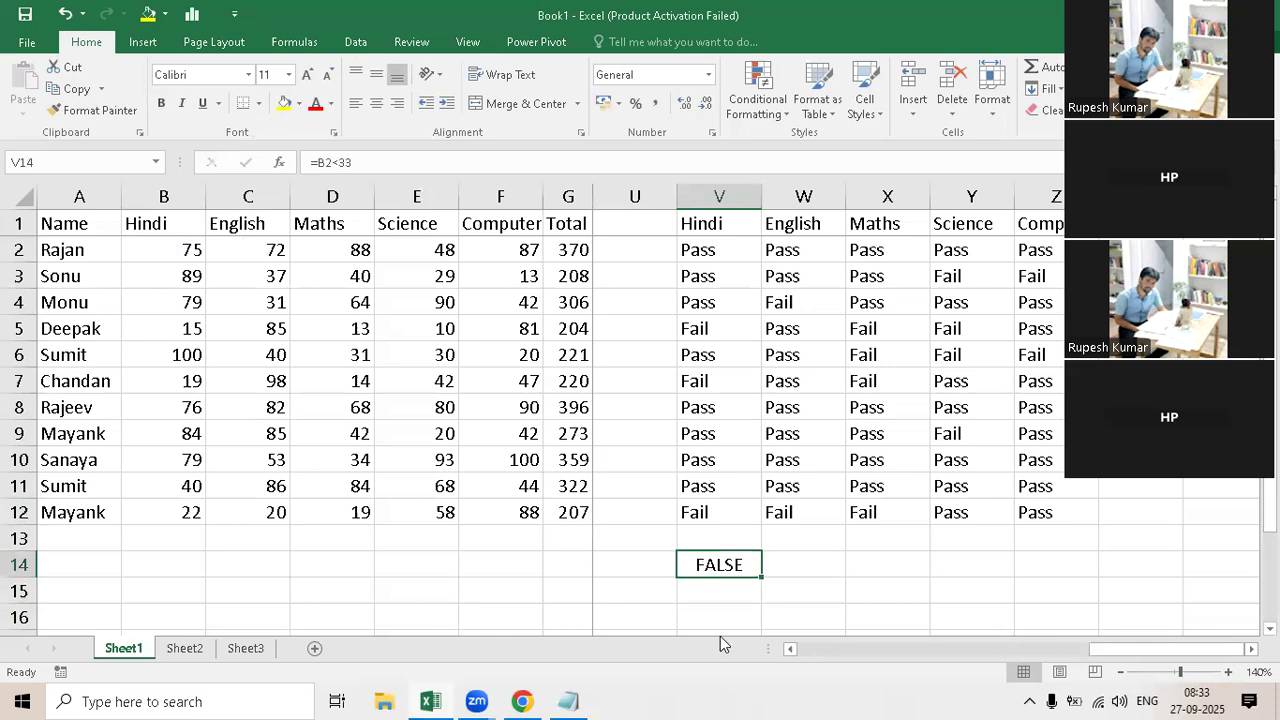
key(F2)
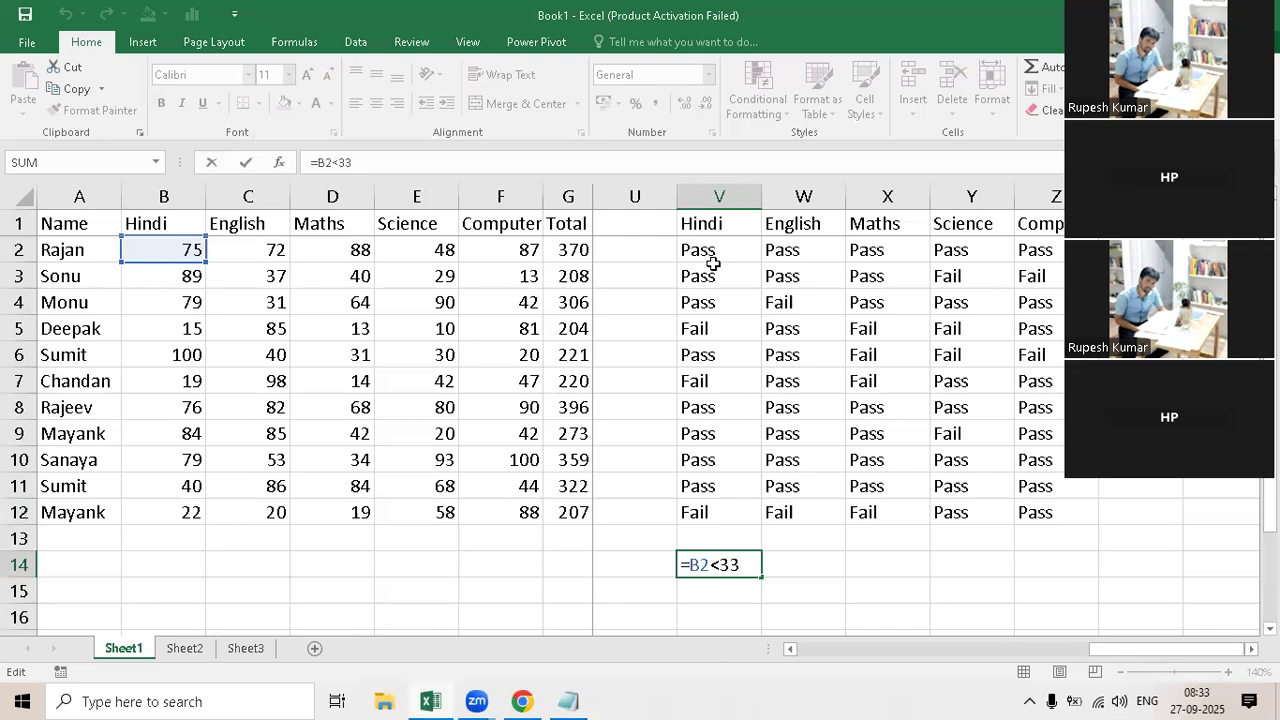
key(ctrl+Return)
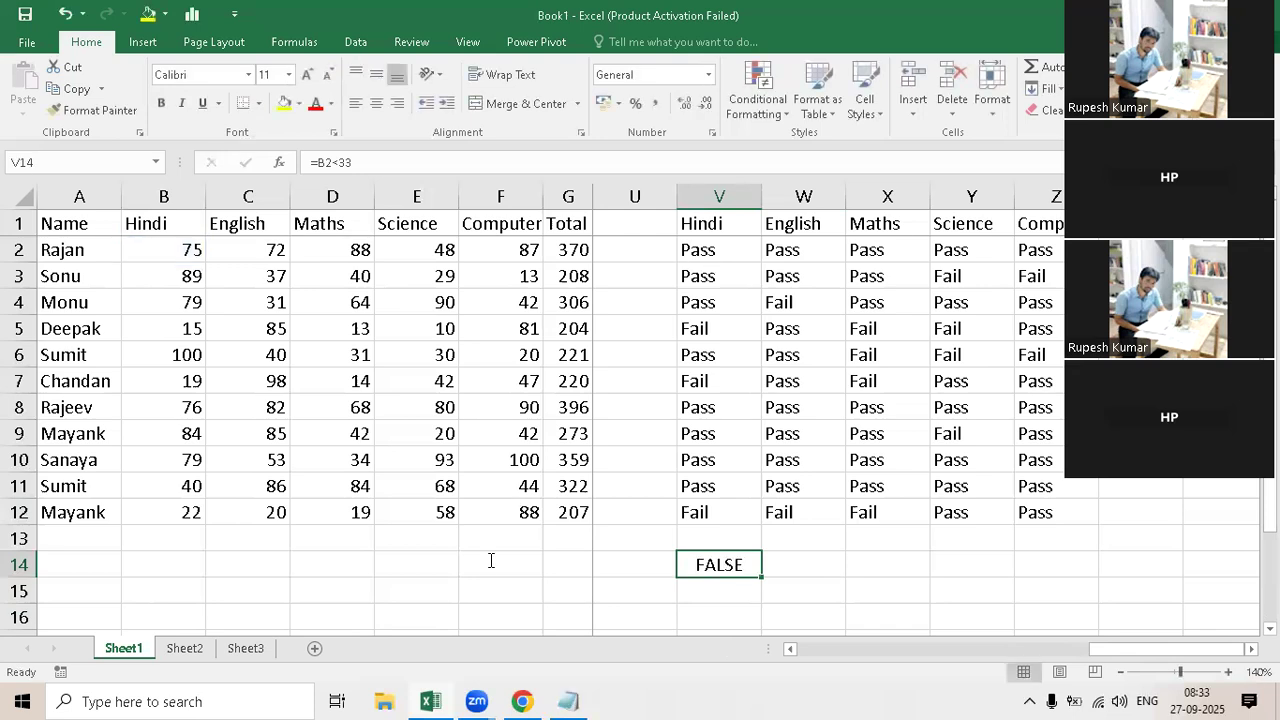
Step: Switch to the Notepad notes, move the window higher and highlight the Marks >= 33 condition
click(716, 251)
key(alt+Tab)
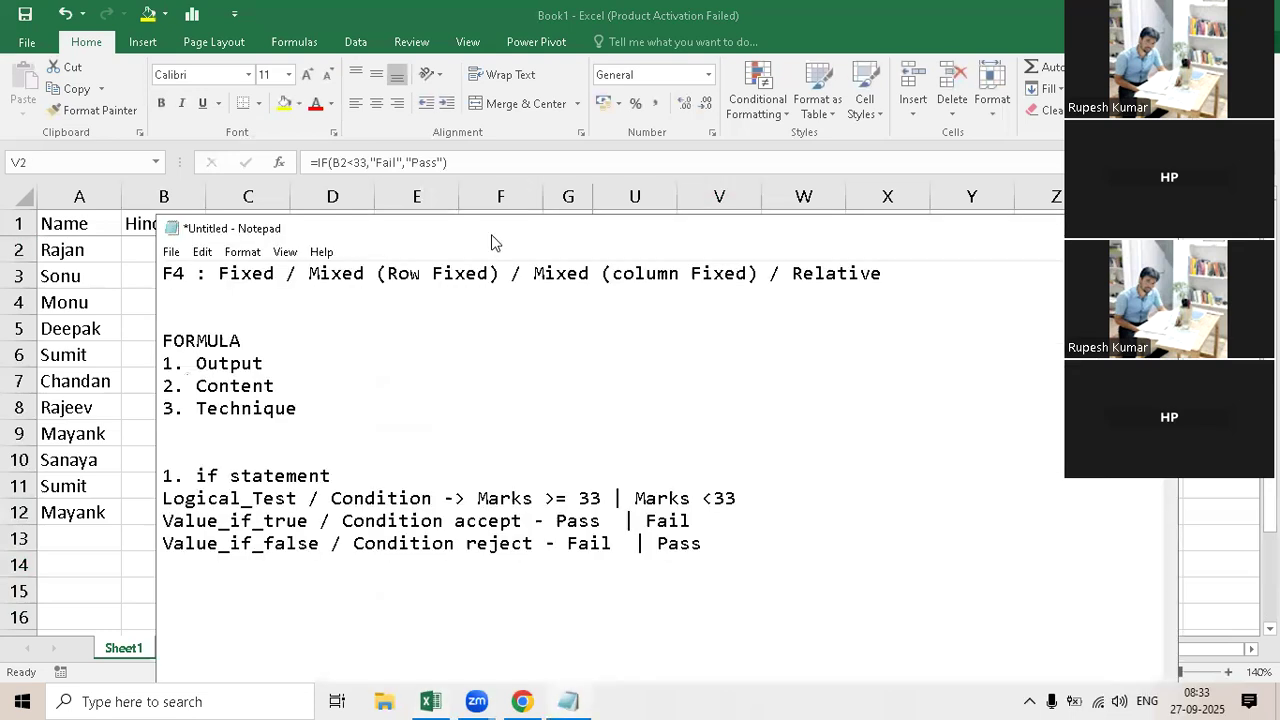
drag(520, 229, 499, 169)
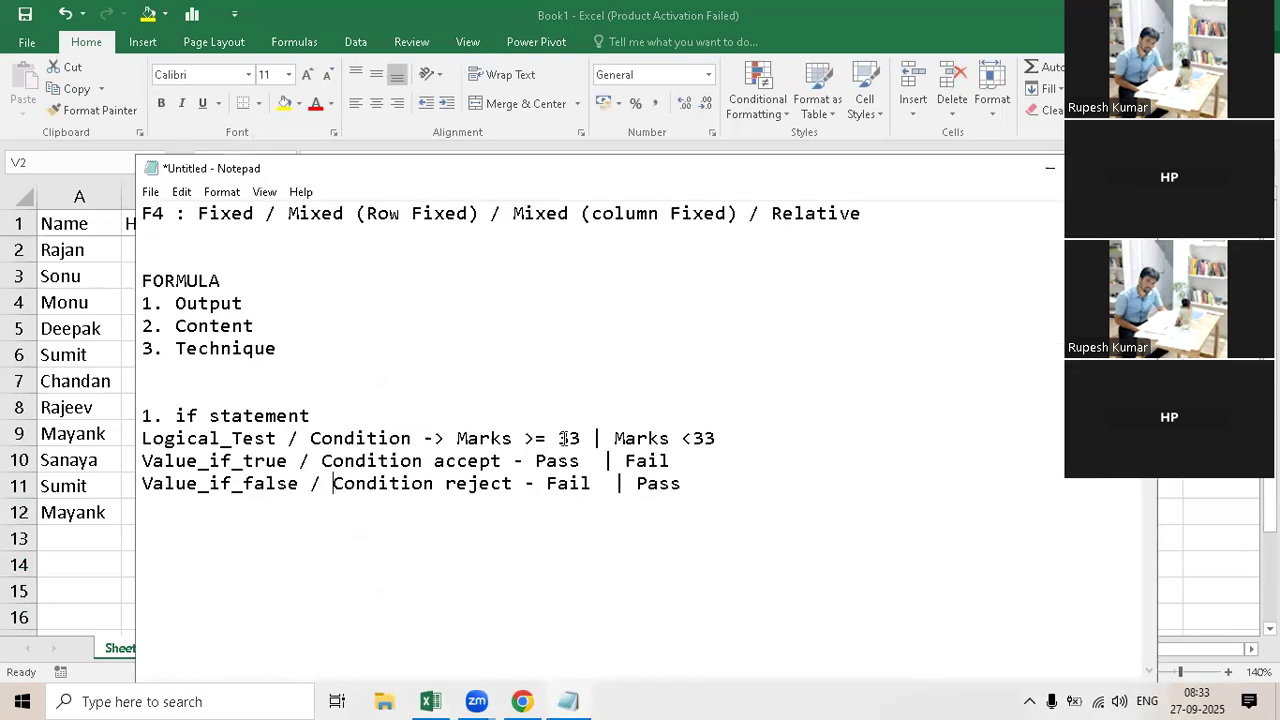
drag(580, 440, 456, 437)
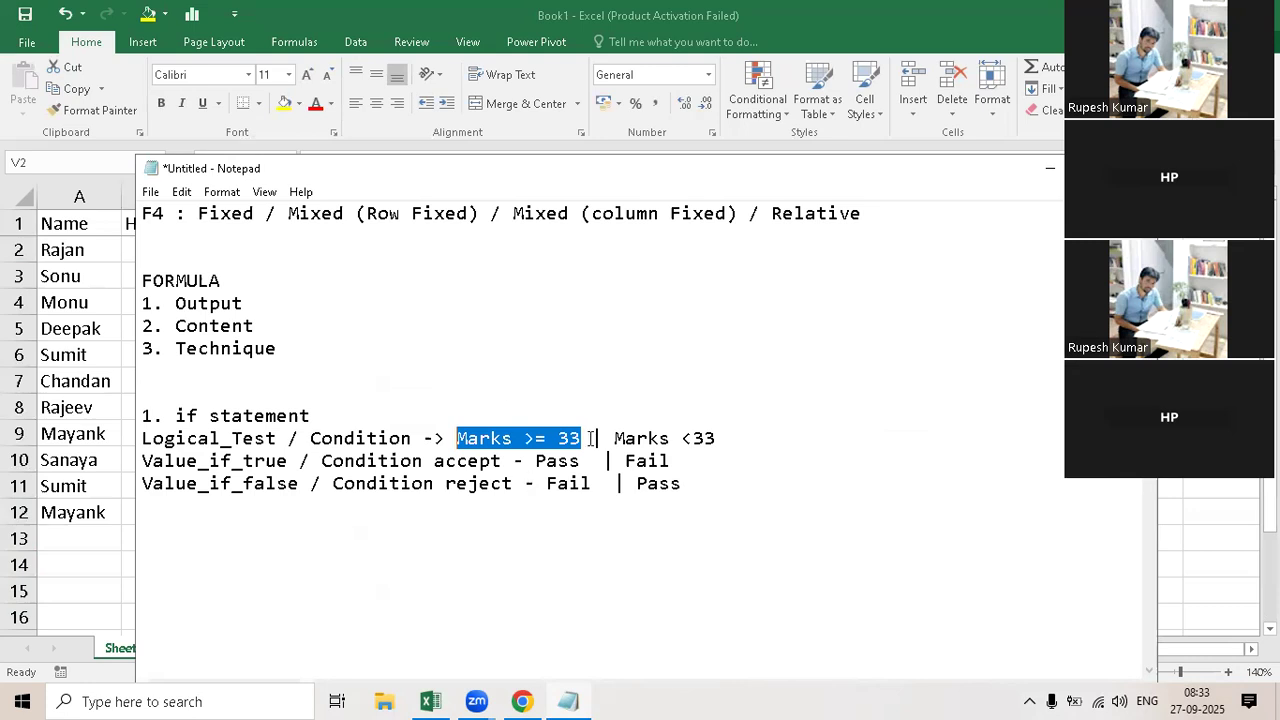
click(526, 308)
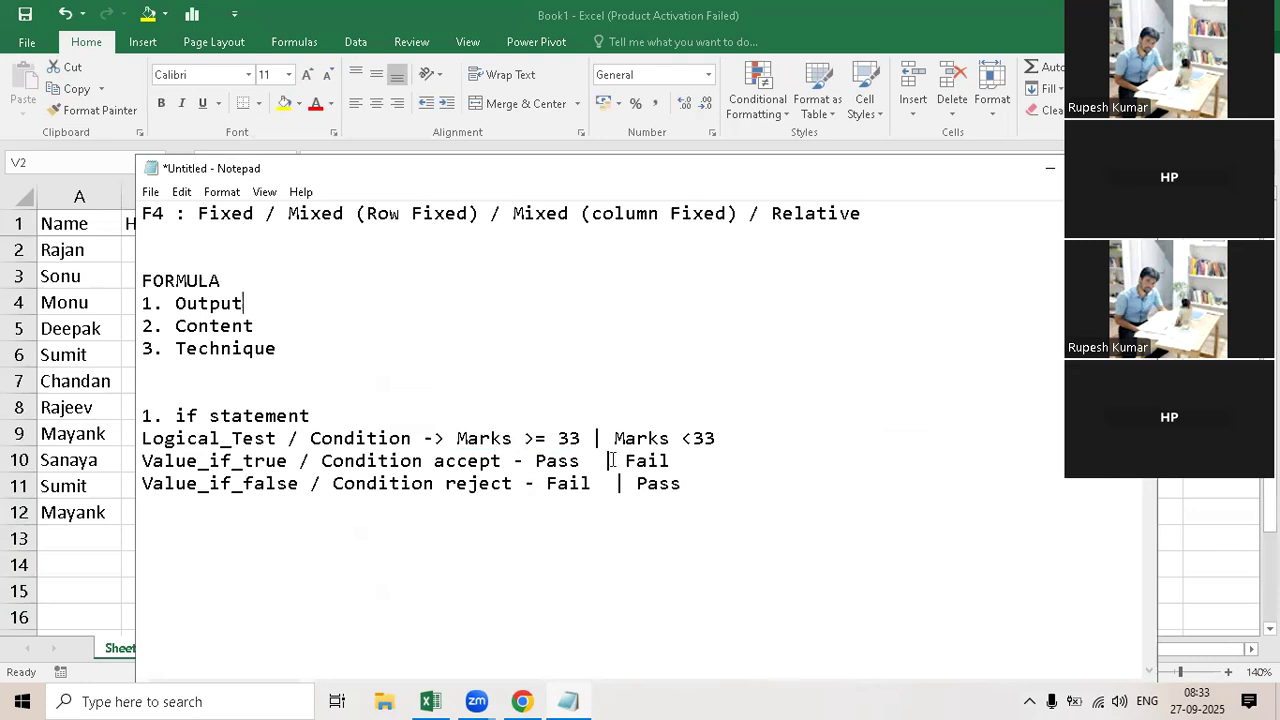
Step: Add the line "0-32 | 33...100" below the Value_if_false note to show the mark ranges
click(142, 505)
text(0-33)
key(BackSpace)
text(2 | 33...100)
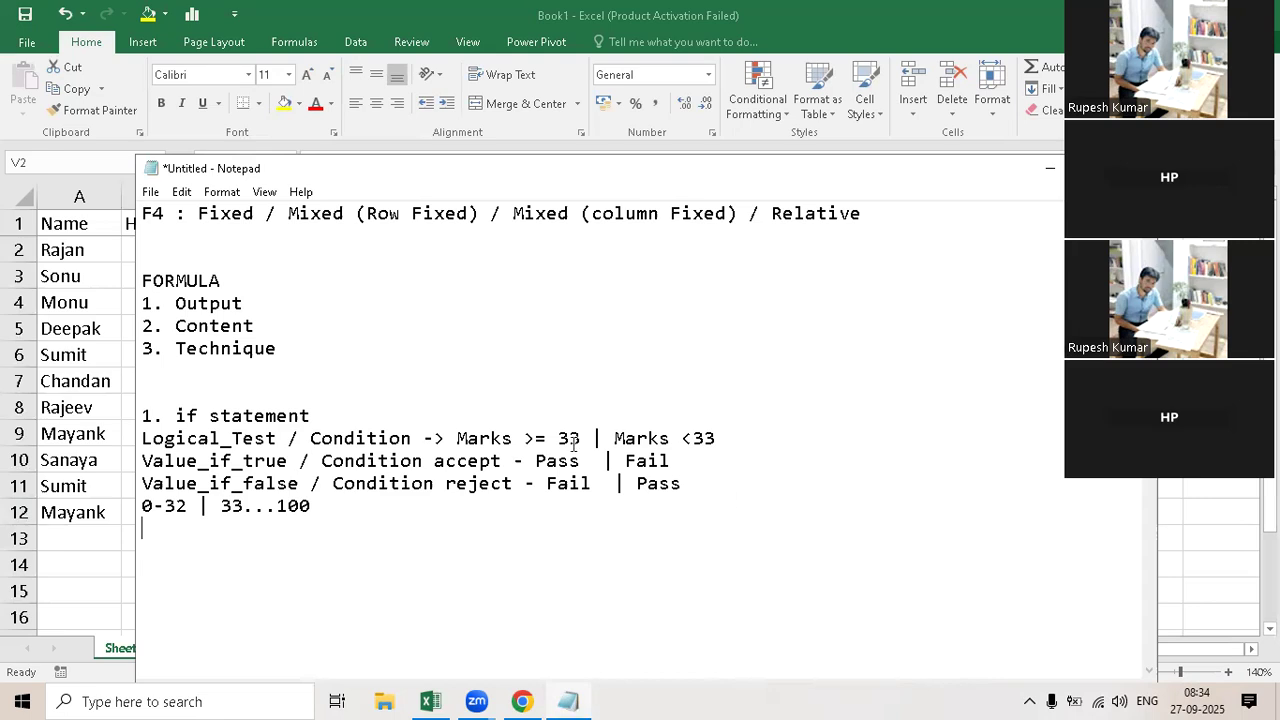
Step: Compare the two Marks conditions and add a second range line reading "0-32 | 33..100" under the first
drag(578, 439, 456, 438)
click(617, 438)
key(shift+End)
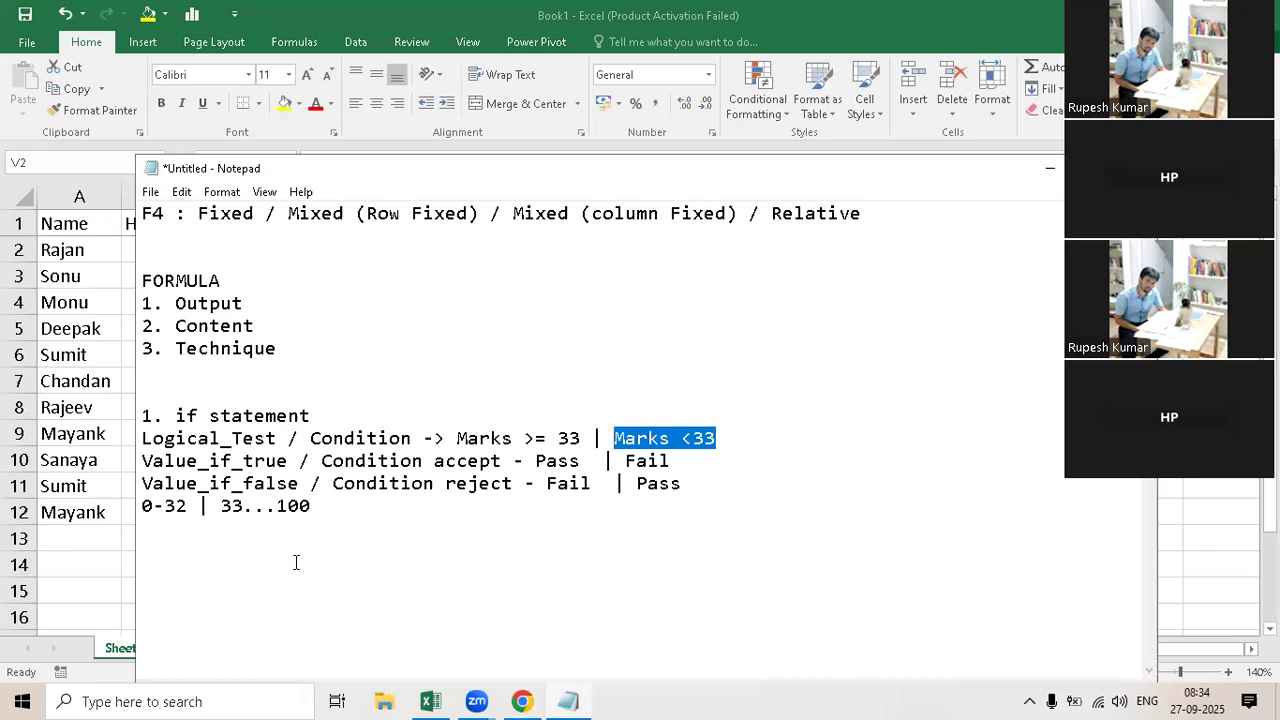
click(340, 650)
text(0)
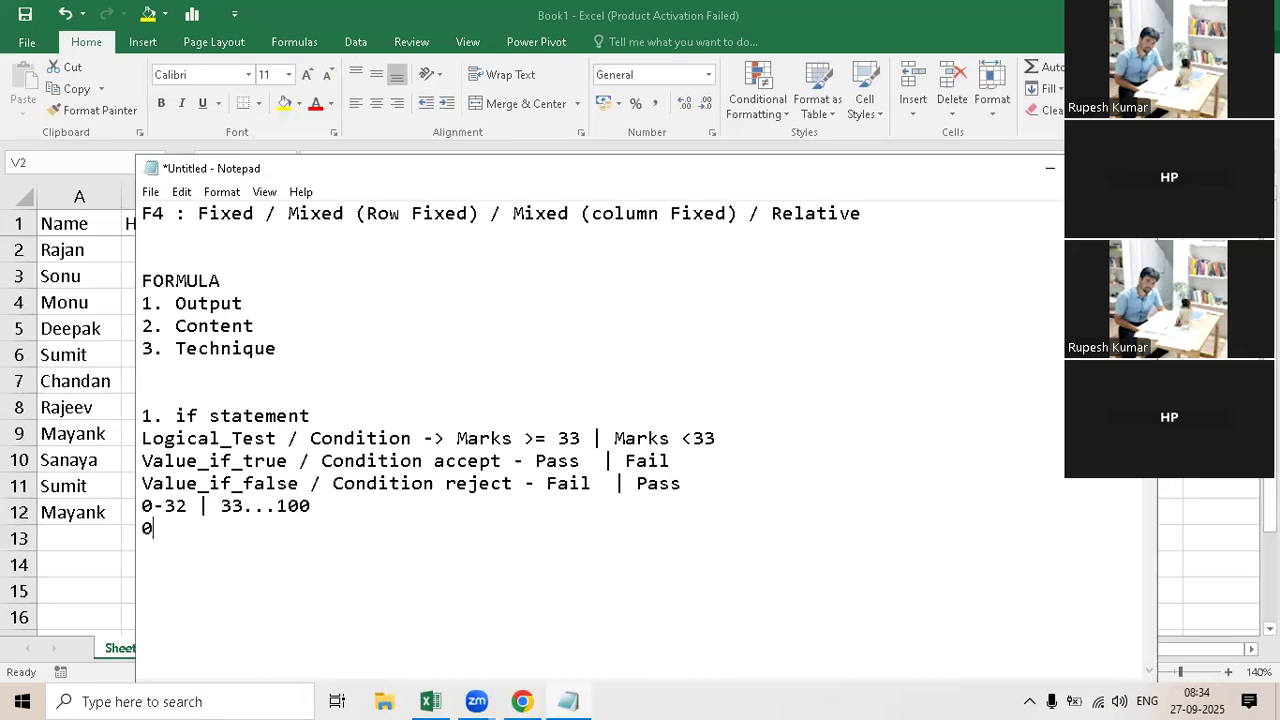
text(-32 |)
text( |)
text( 33)
text(..)
text(100)
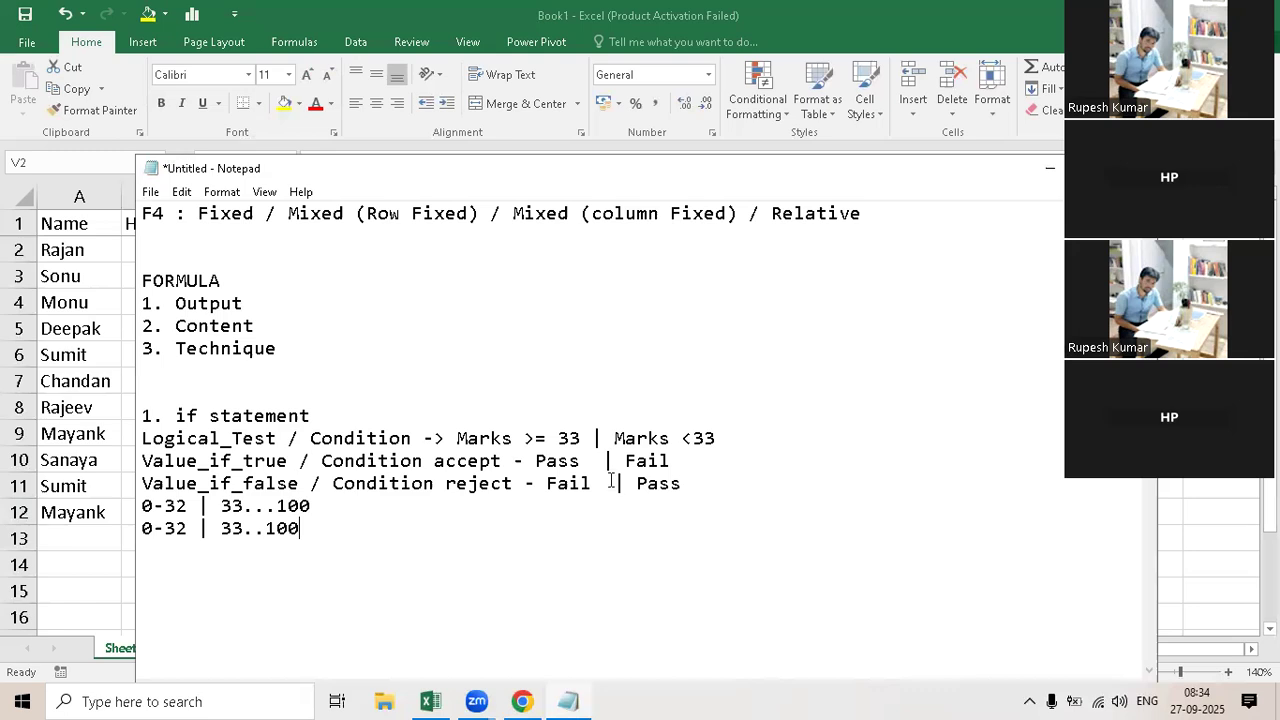
Step: Change the second condition on the Logical_Test line to Marks <=33
click(690, 439)
text(=)
double_click(694, 439)
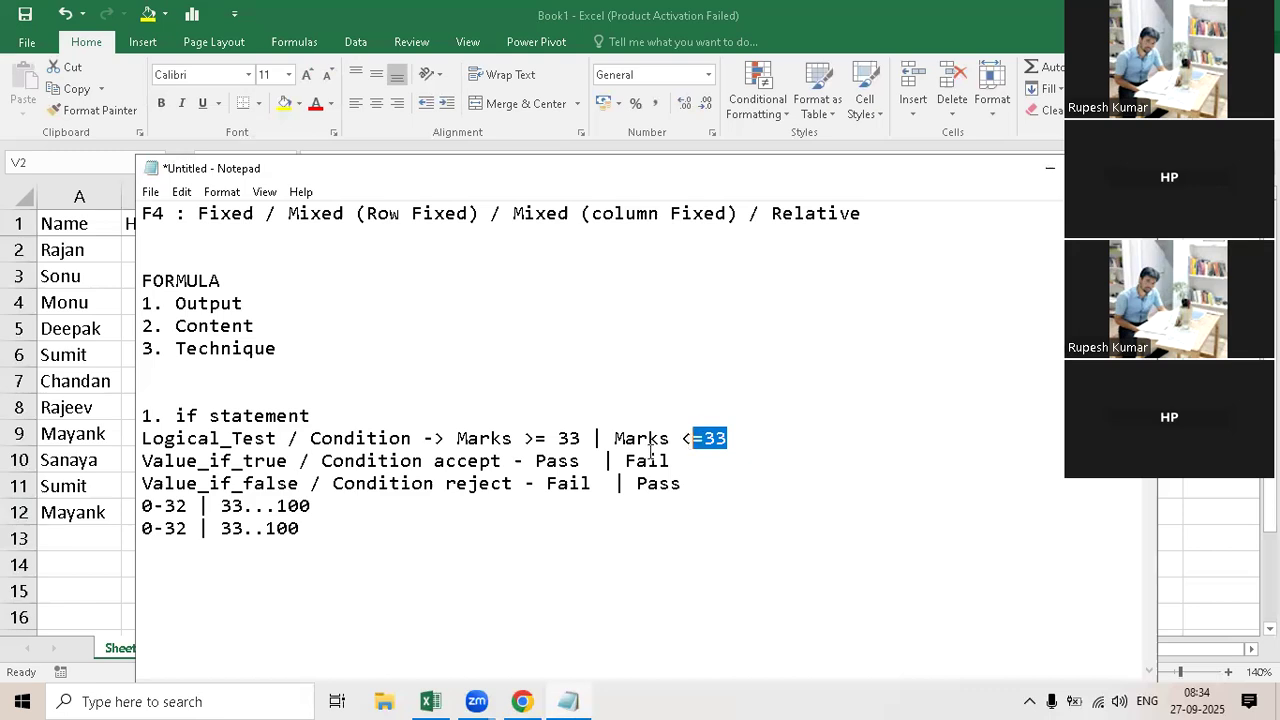
Step: Change the second range line to "0-33 | 34..100" to match the <=33 condition
click(212, 669)
key(Left)
key(Left)
key(BackSpace)
text(3)
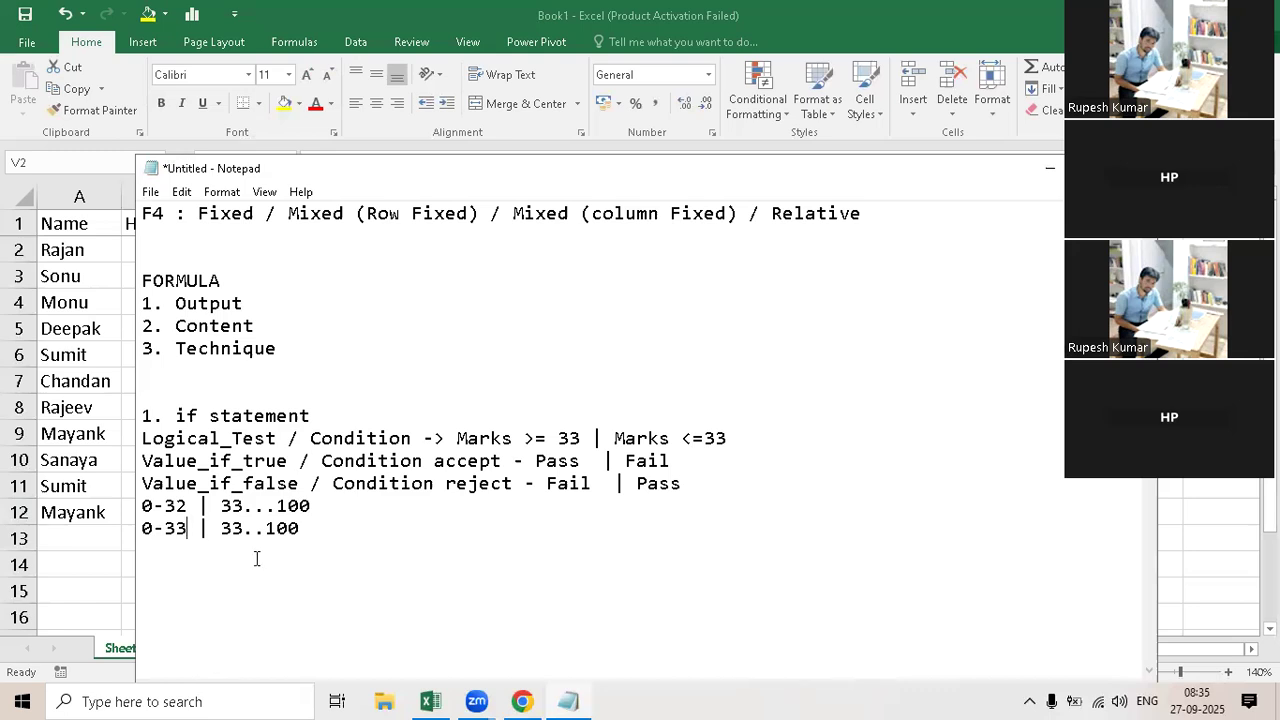
click(242, 531)
key(BackSpace)
text(4)
Step: Restore the second range line to "0-32 | 33..100" and highlight the 33 in the Marks <=33 condition
drag(142, 507, 134, 531)
click(187, 531)
key(BackSpace)
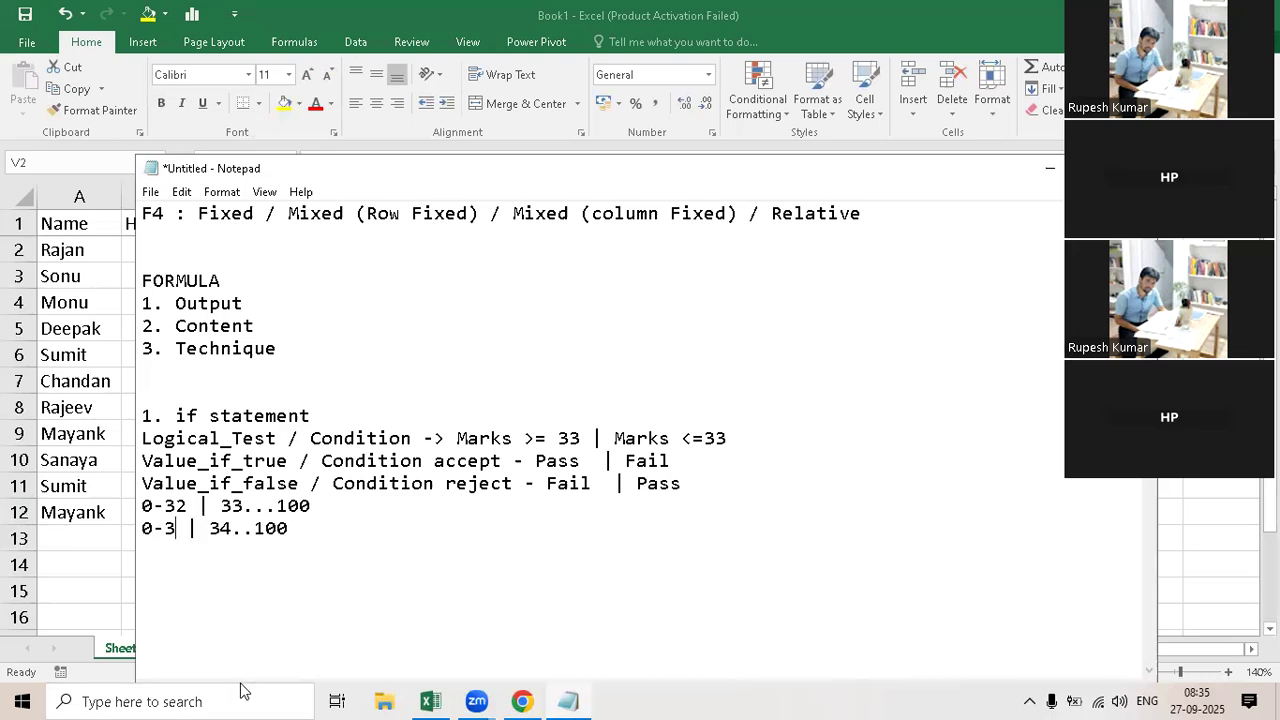
text(2)
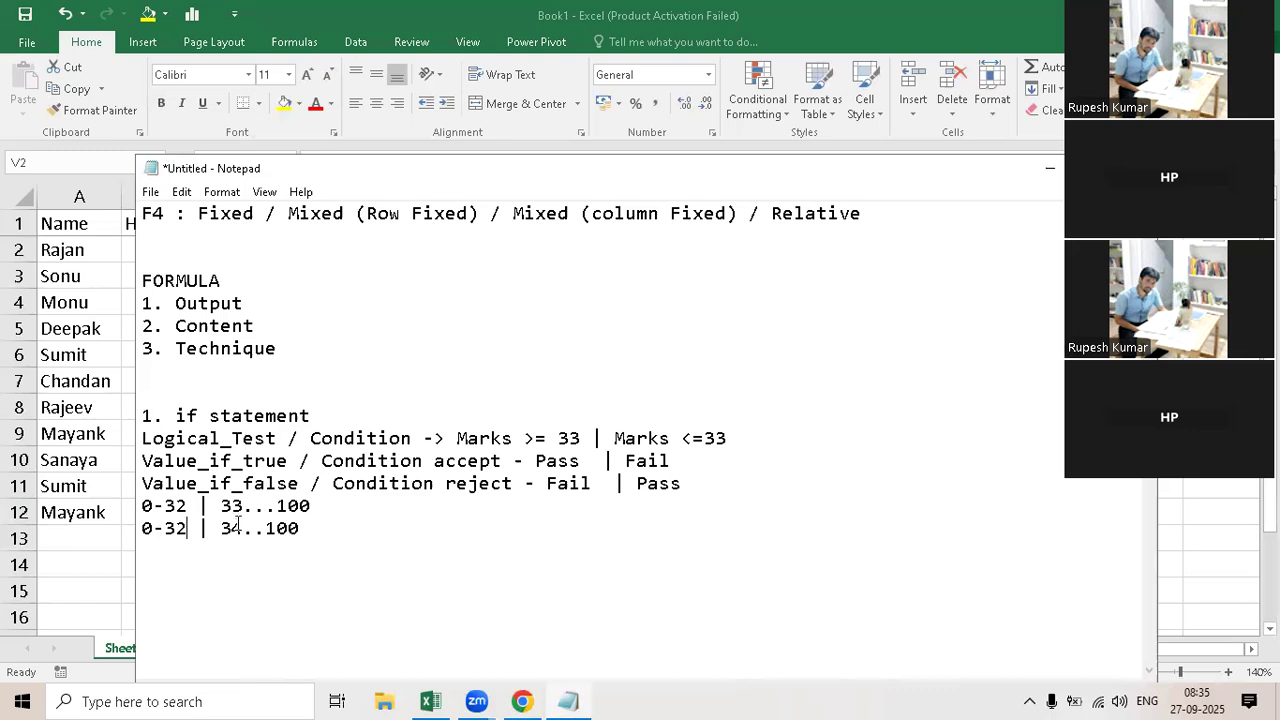
click(248, 581)
key(BackSpace)
text(3)
double_click(715, 438)
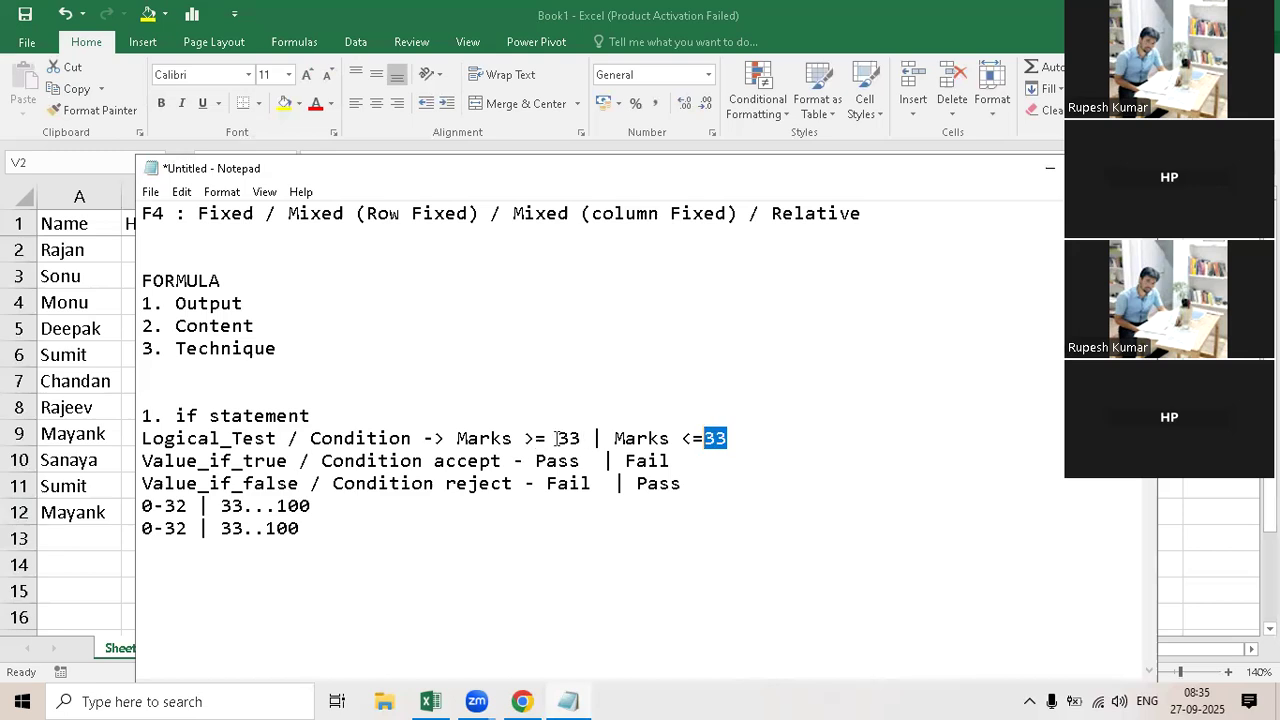
Step: Change the first condition on the Logical_Test line to Marks > 32
drag(536, 438, 548, 438)
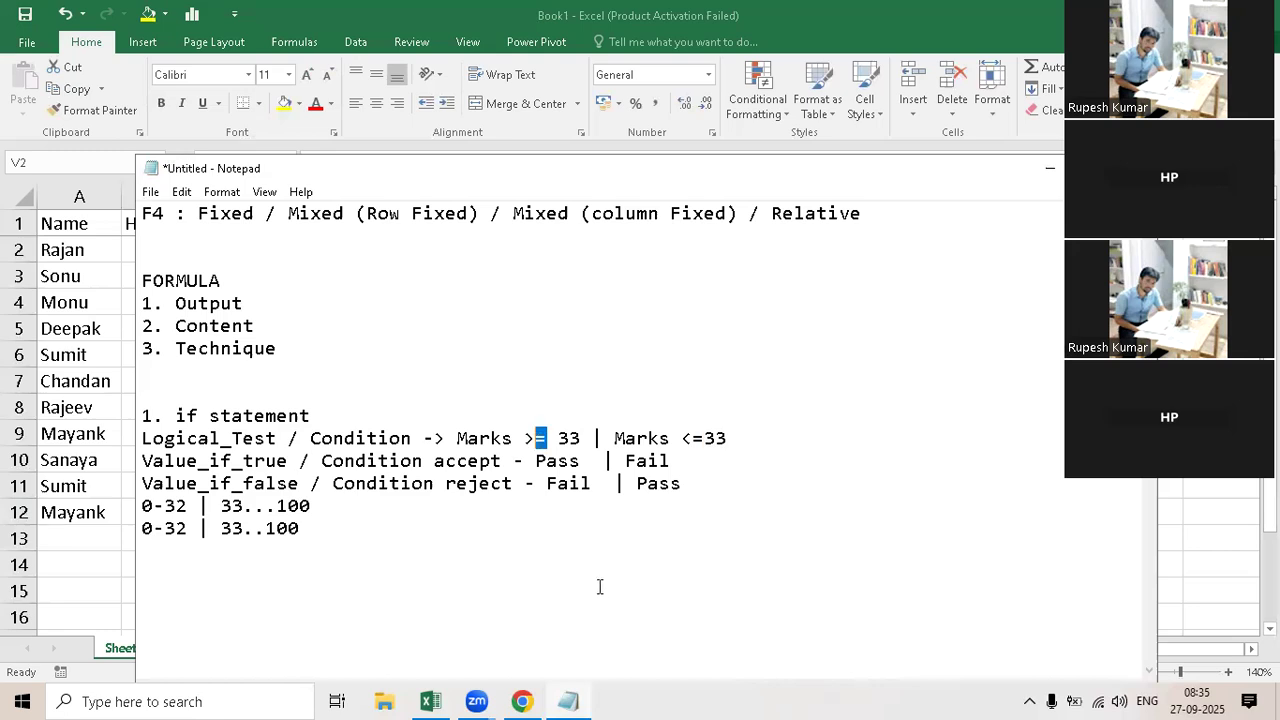
key(Delete)
key(Right)
key(Right)
key(Right)
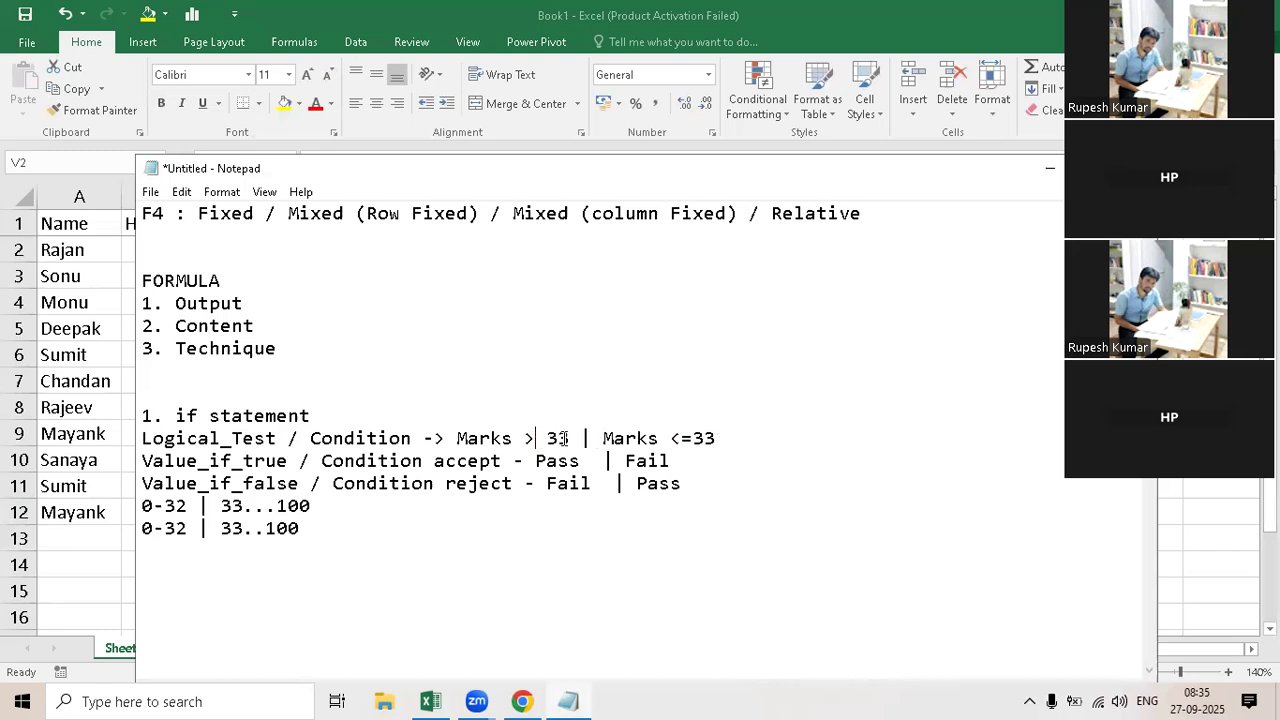
key(BackSpace)
text(2)
Step: Write the comparison ">32 |>=33" on the blank line directly above the "1. if statement" heading
key(Up)
key(Up)
text(>32 |>=33)
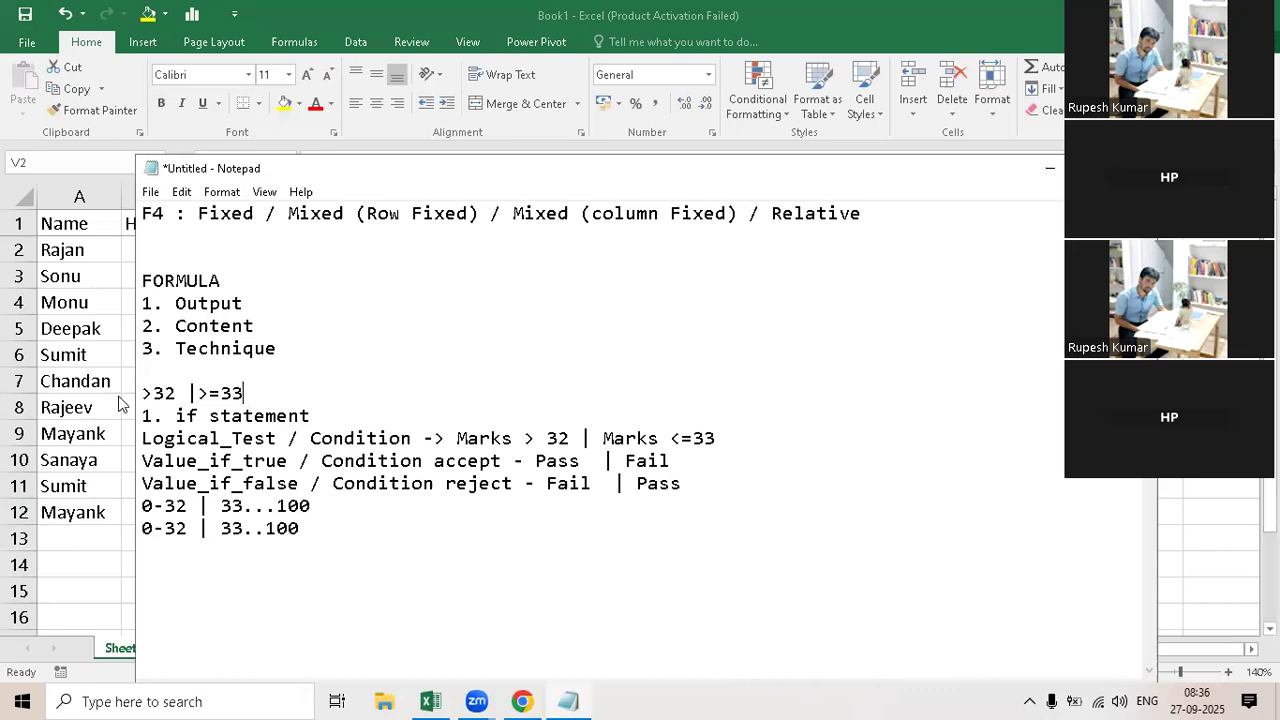
Step: Delete the comparison line above the if statement heading and set the Logical_Test conditions to Marks >= 33 | Marks <33
key(shift+Home)
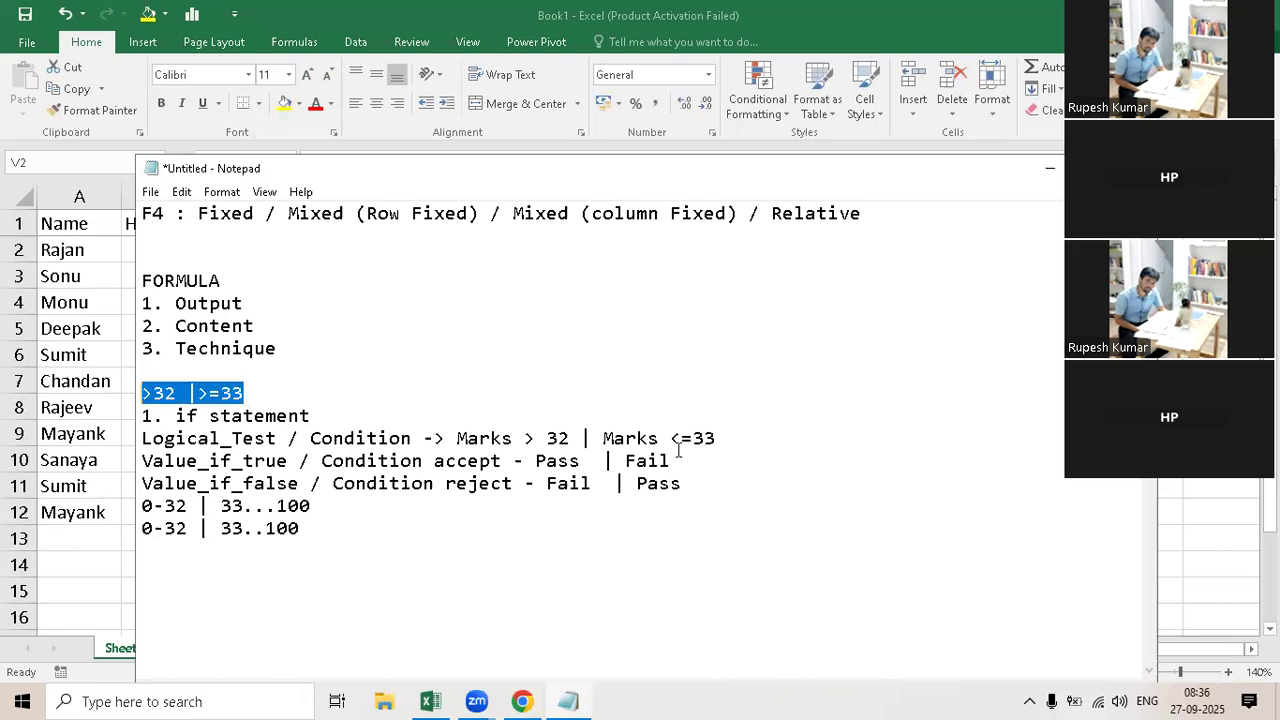
key(BackSpace)
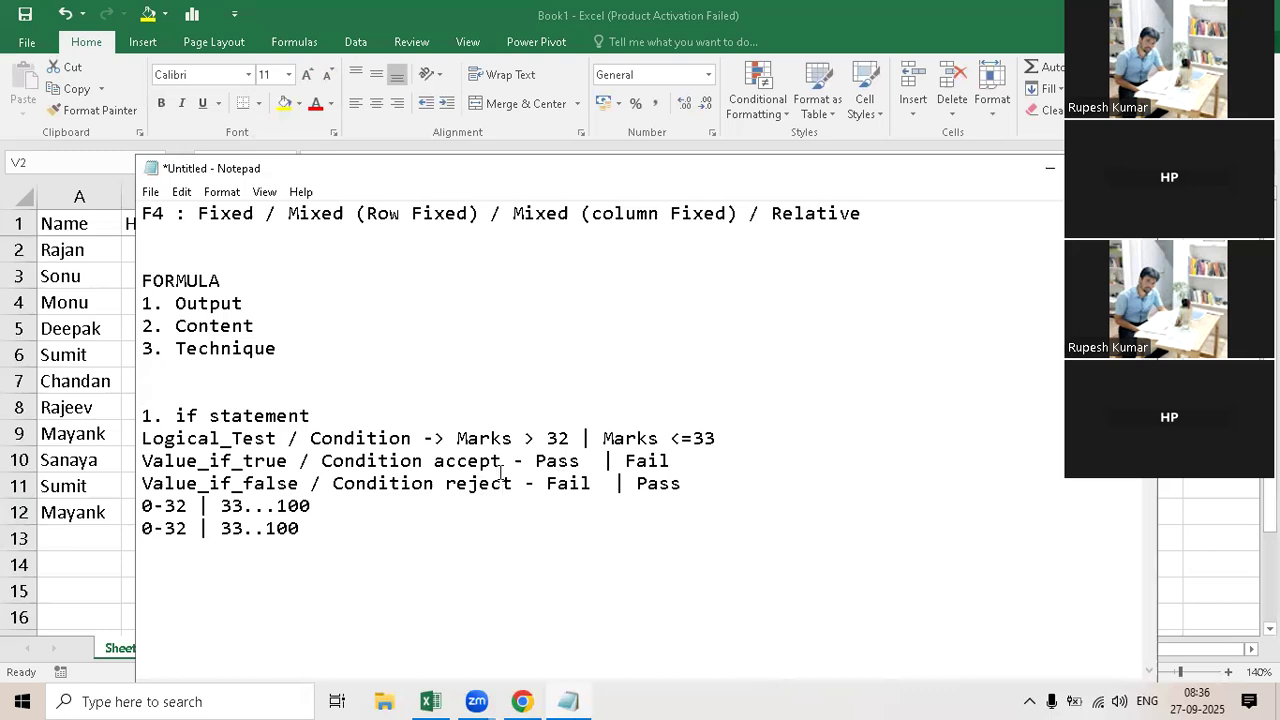
click(533, 438)
text(=)
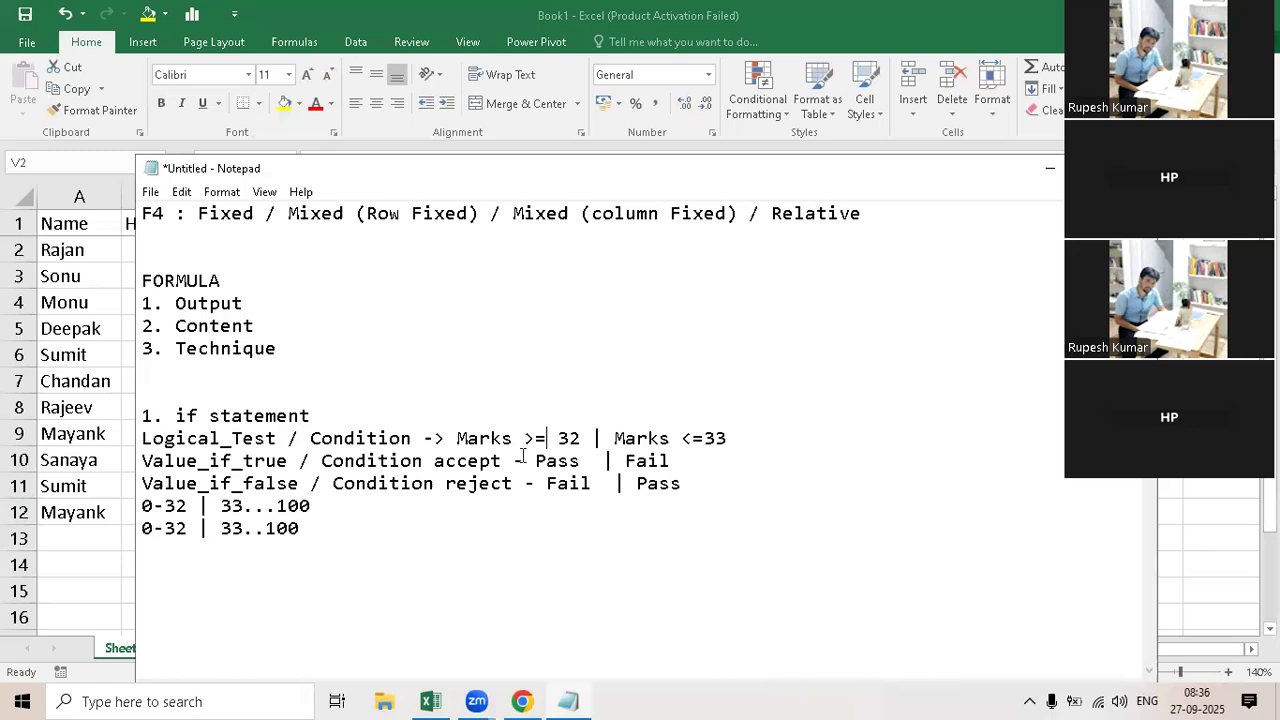
drag(582, 438, 569, 438)
text(3)
key(BackSpace)
Step: Delete the two mark-range lines below the Value_if_false line and switch to the Excel workbook
drag(298, 528, 124, 511)
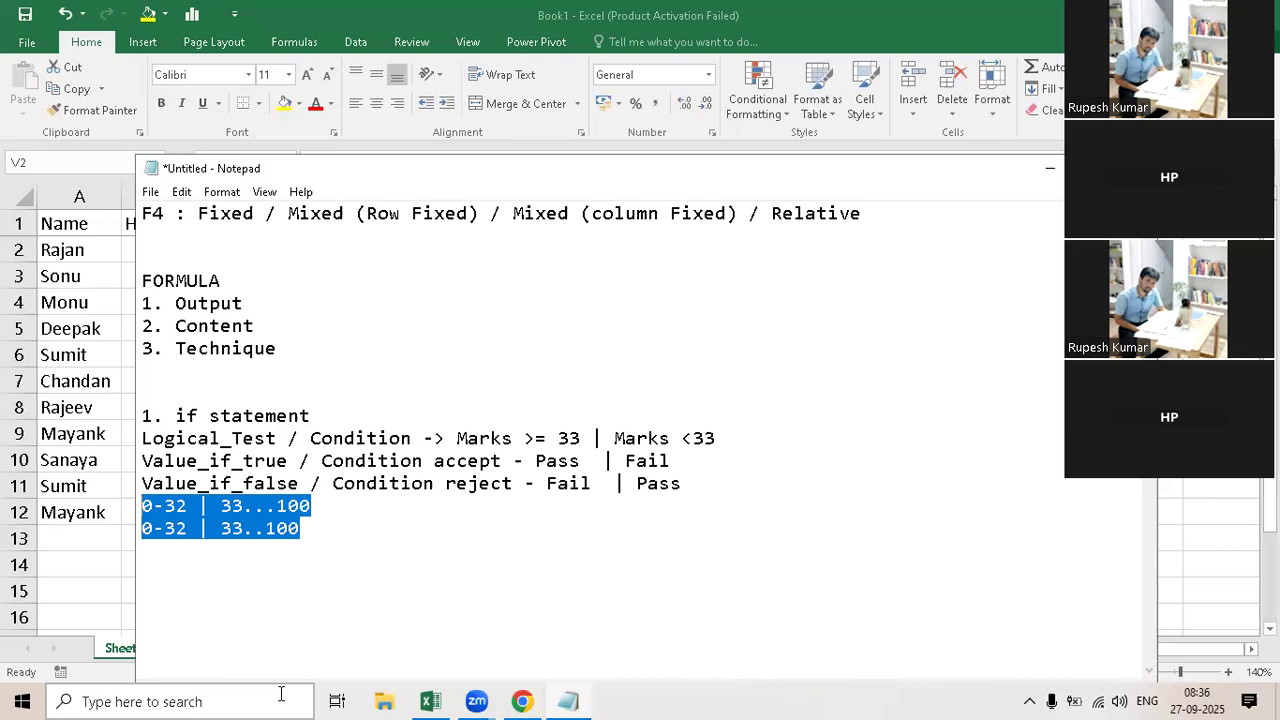
key(BackSpace)
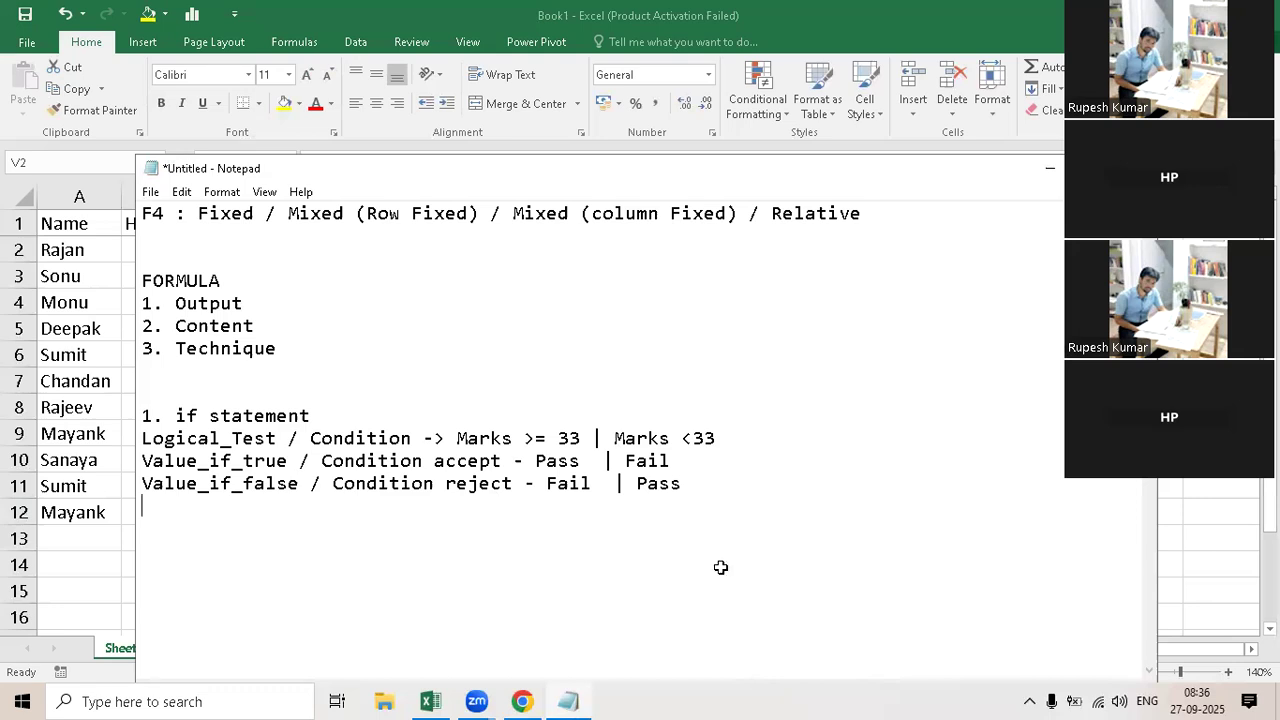
key(alt+Tab)
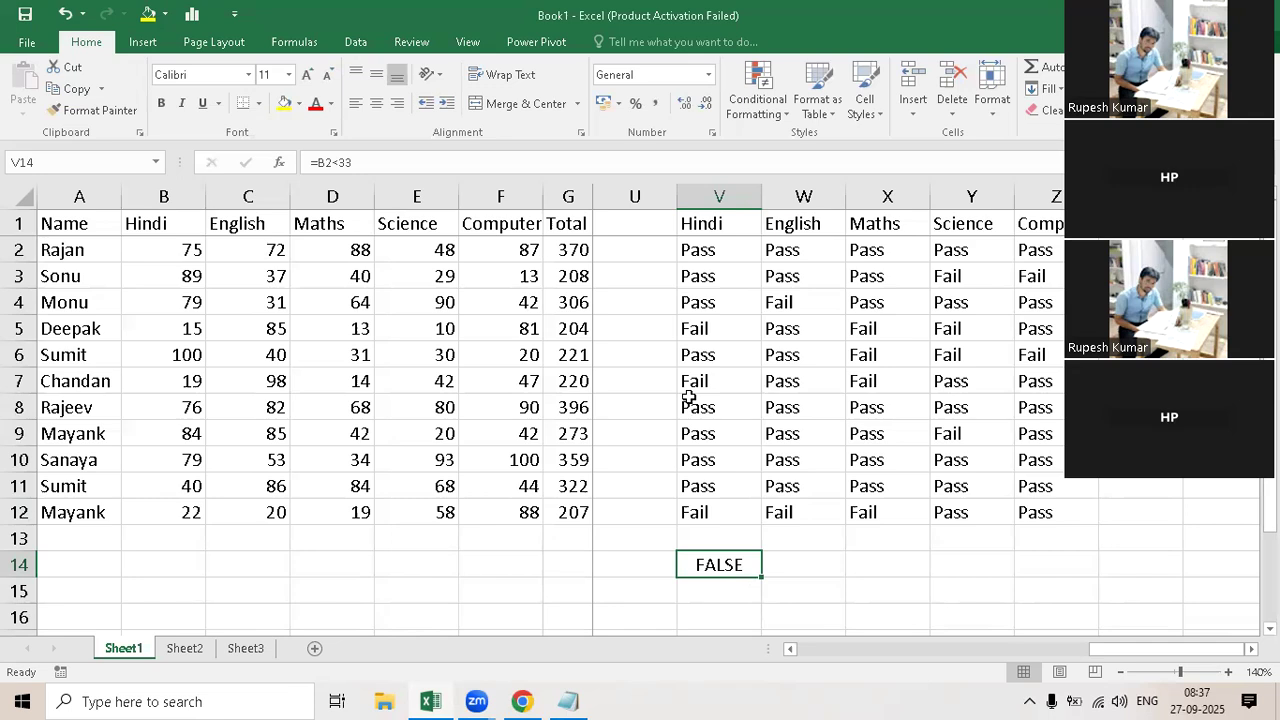
Step: Highlight the logical test B2<33 in V2's IF formula, leave the formula unedited, and select the comparison in V14
click(709, 252)
double_click(709, 252)
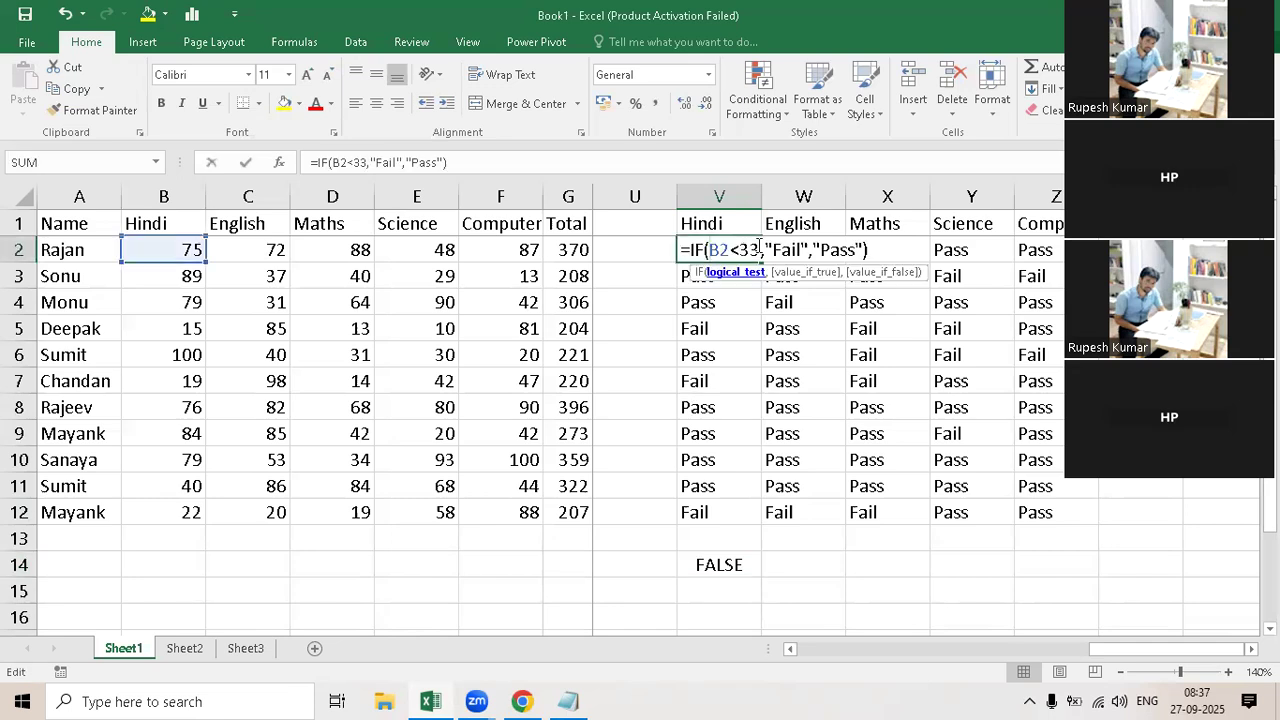
drag(759, 245, 713, 250)
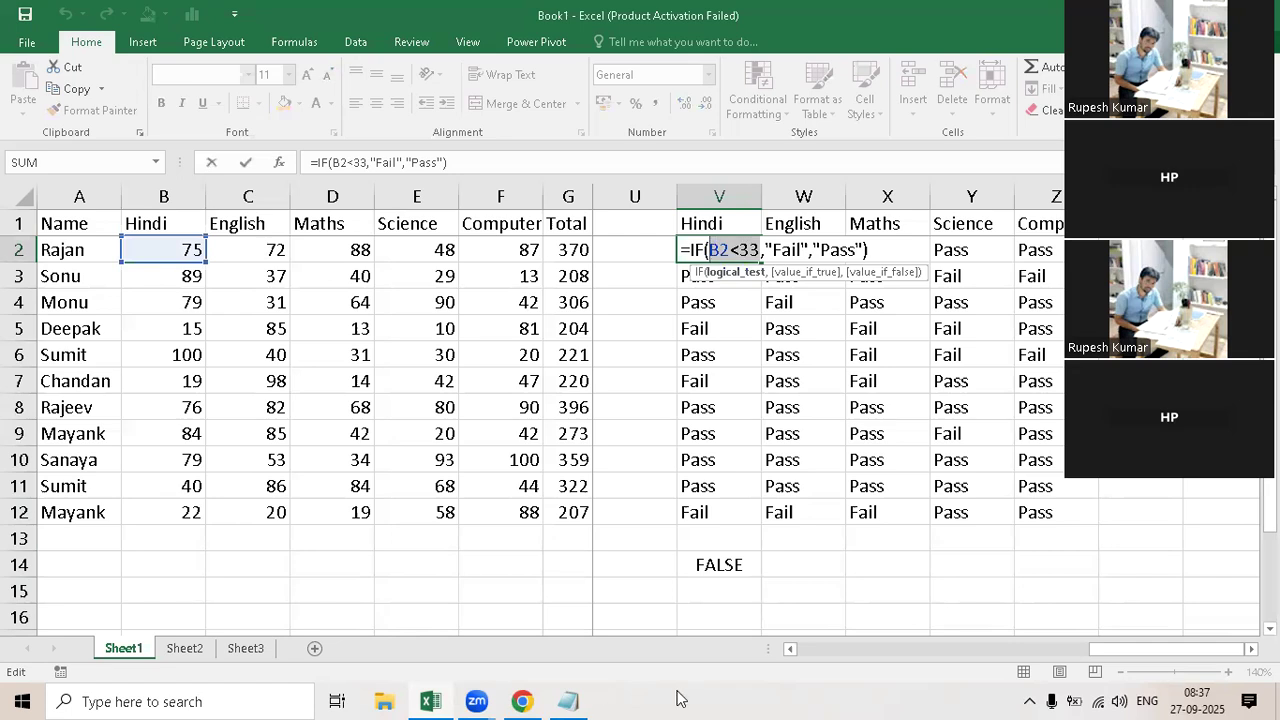
key(Escape)
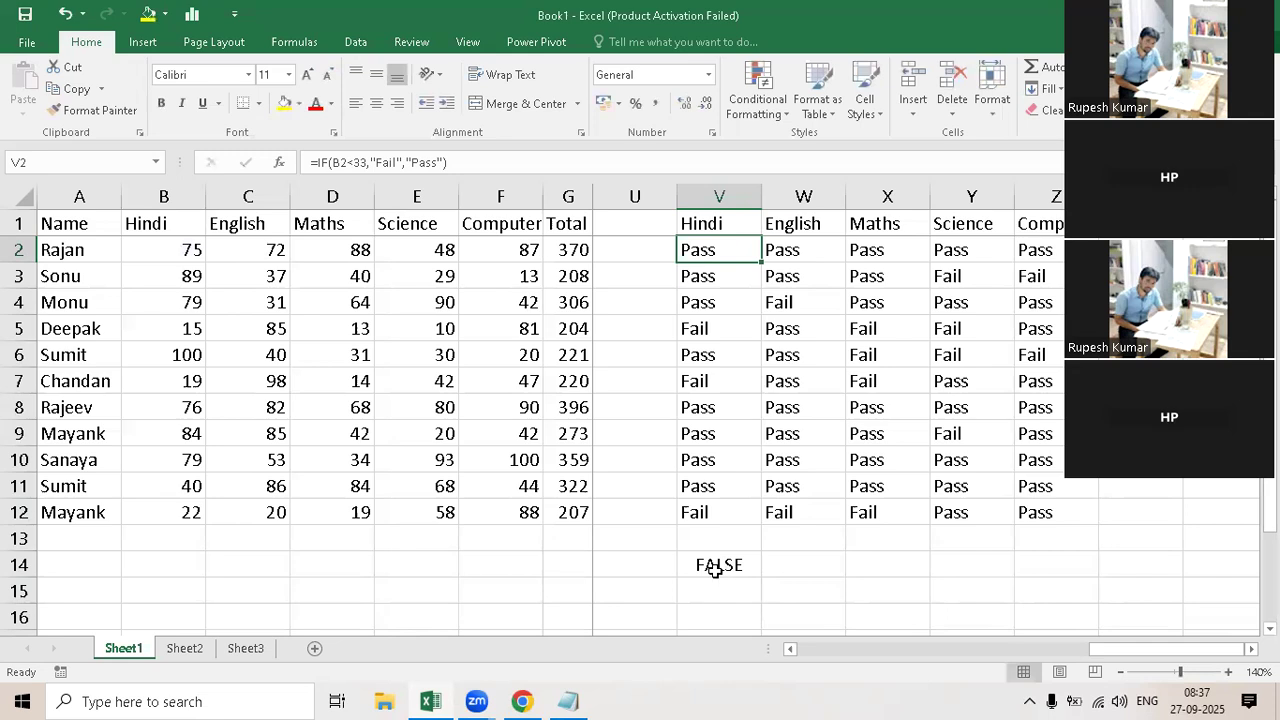
click(728, 566)
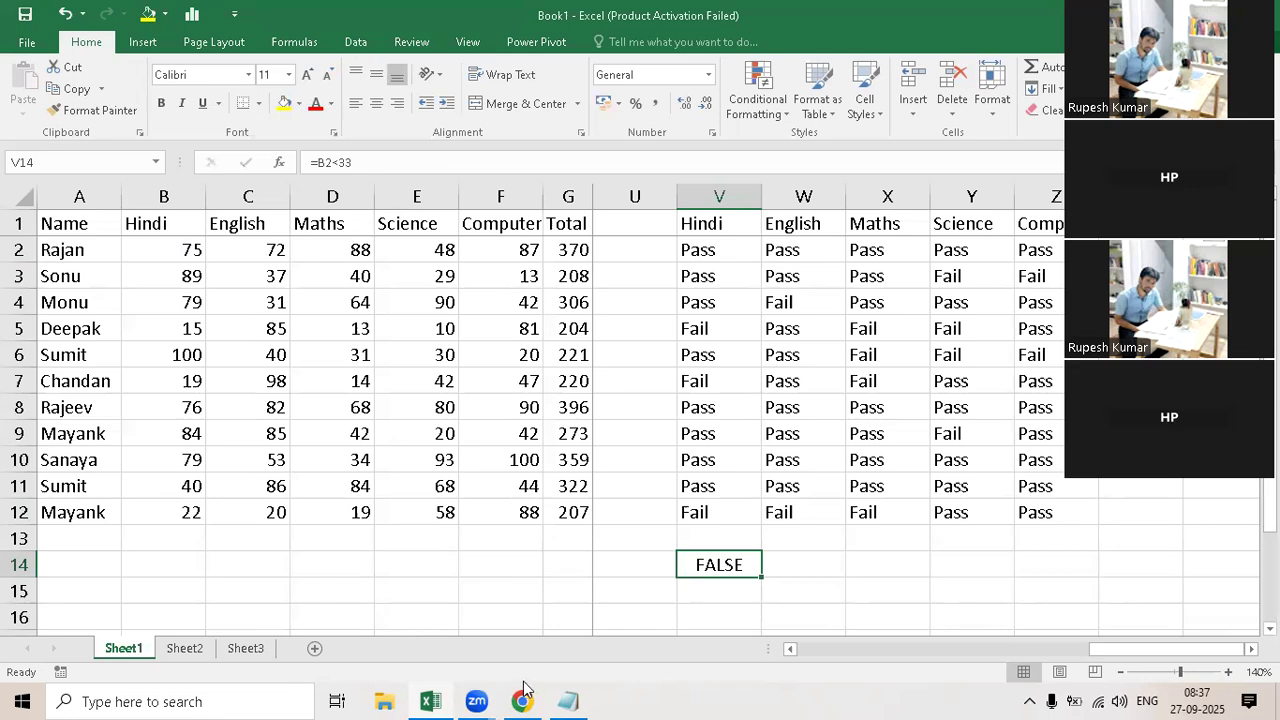
Step: Enter the formula =IF(TRUE,"Fail","Pass") in cell F14
click(522, 565)
text(=if(t)
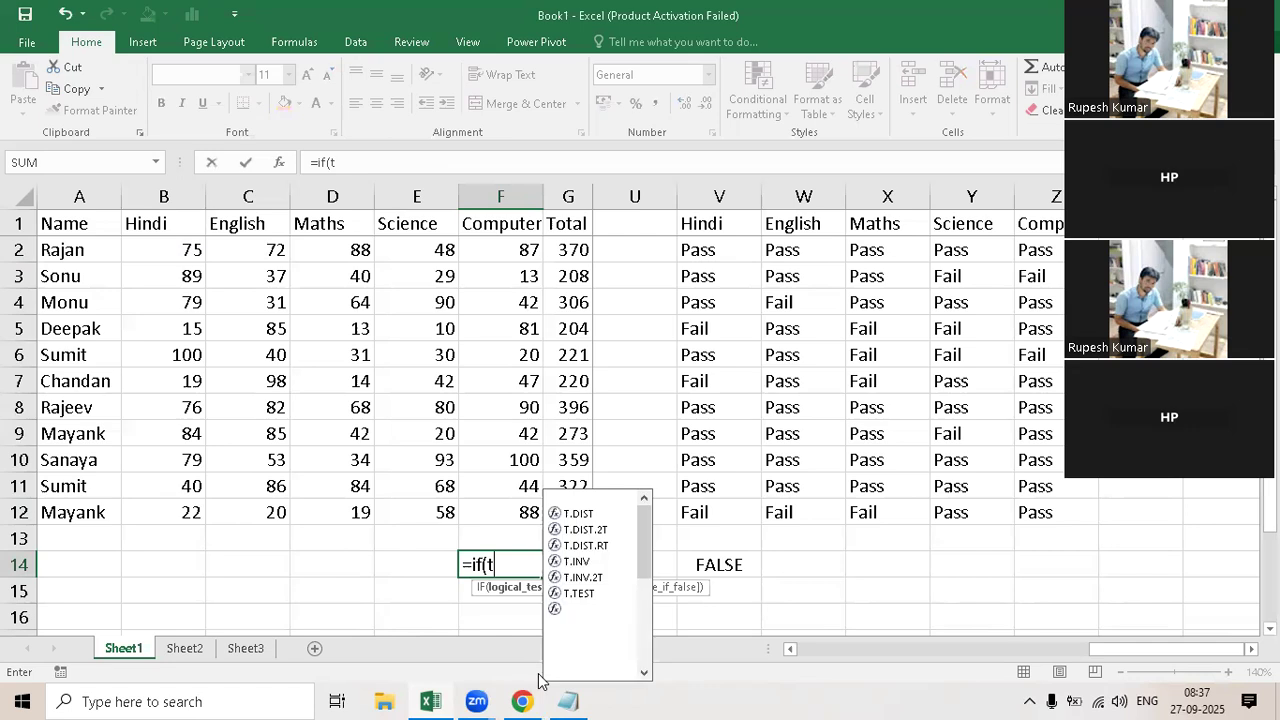
text(r)
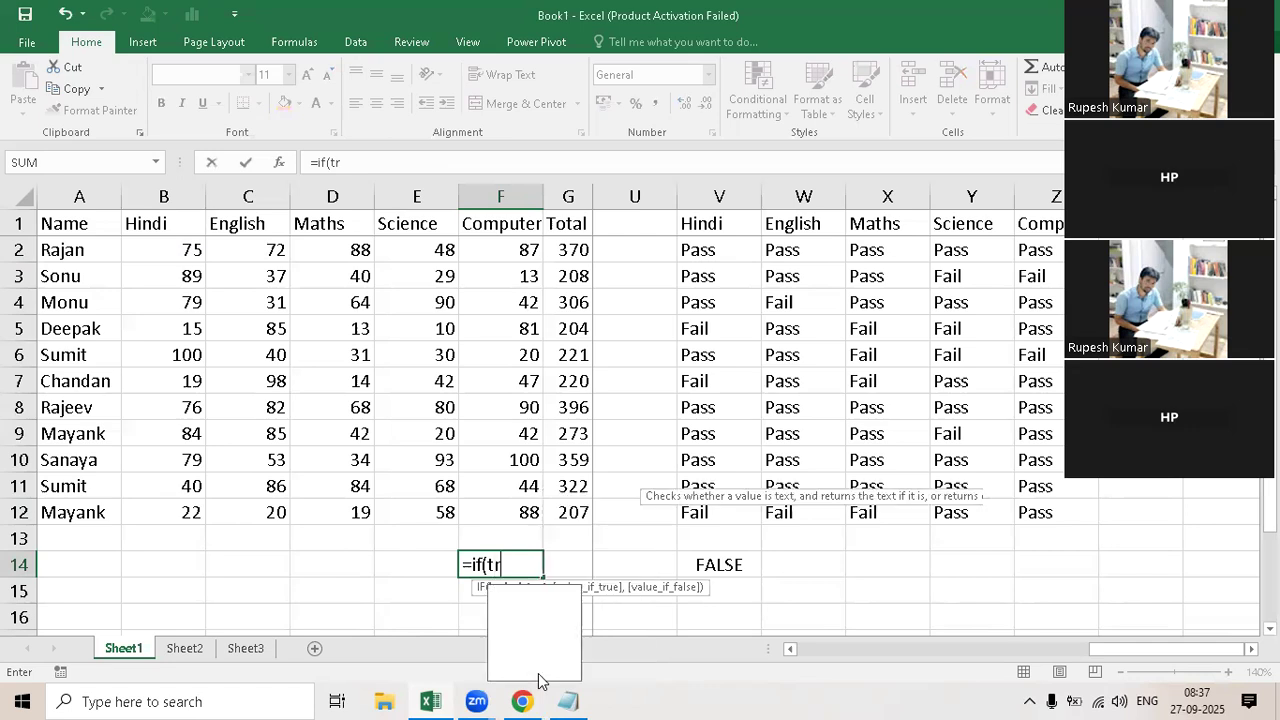
text(ue,")
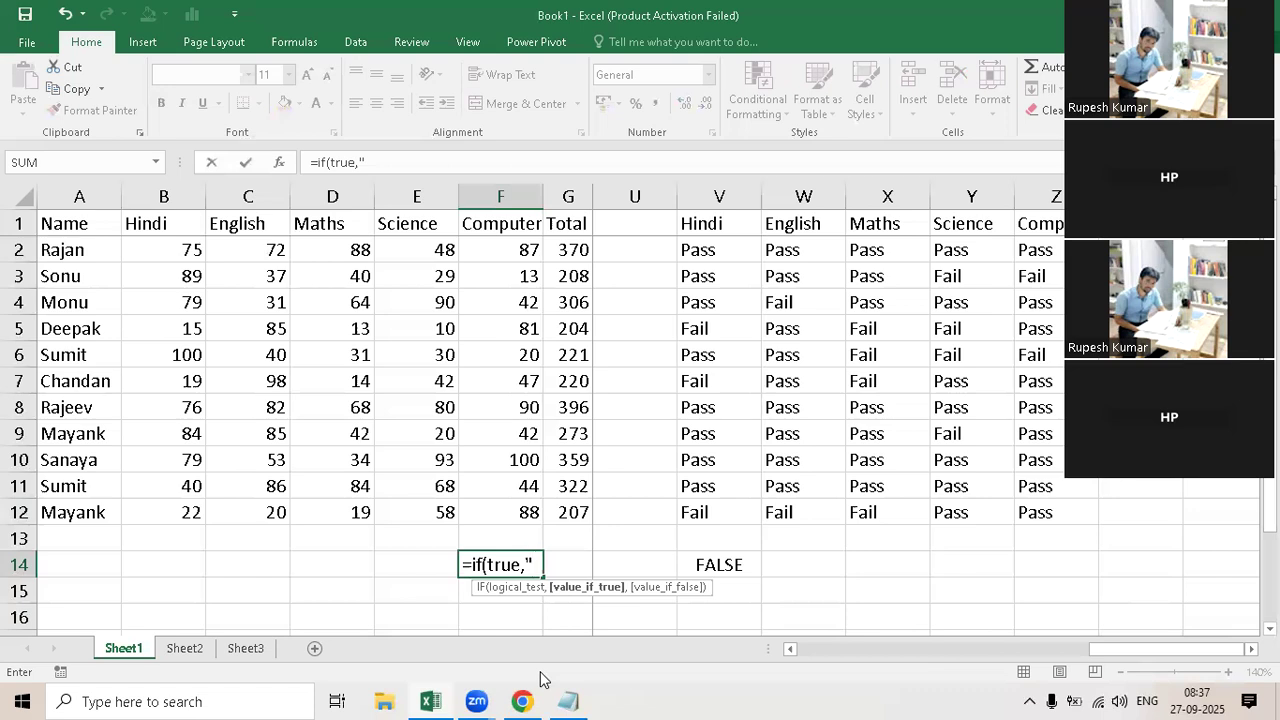
text(Fail","Pa)
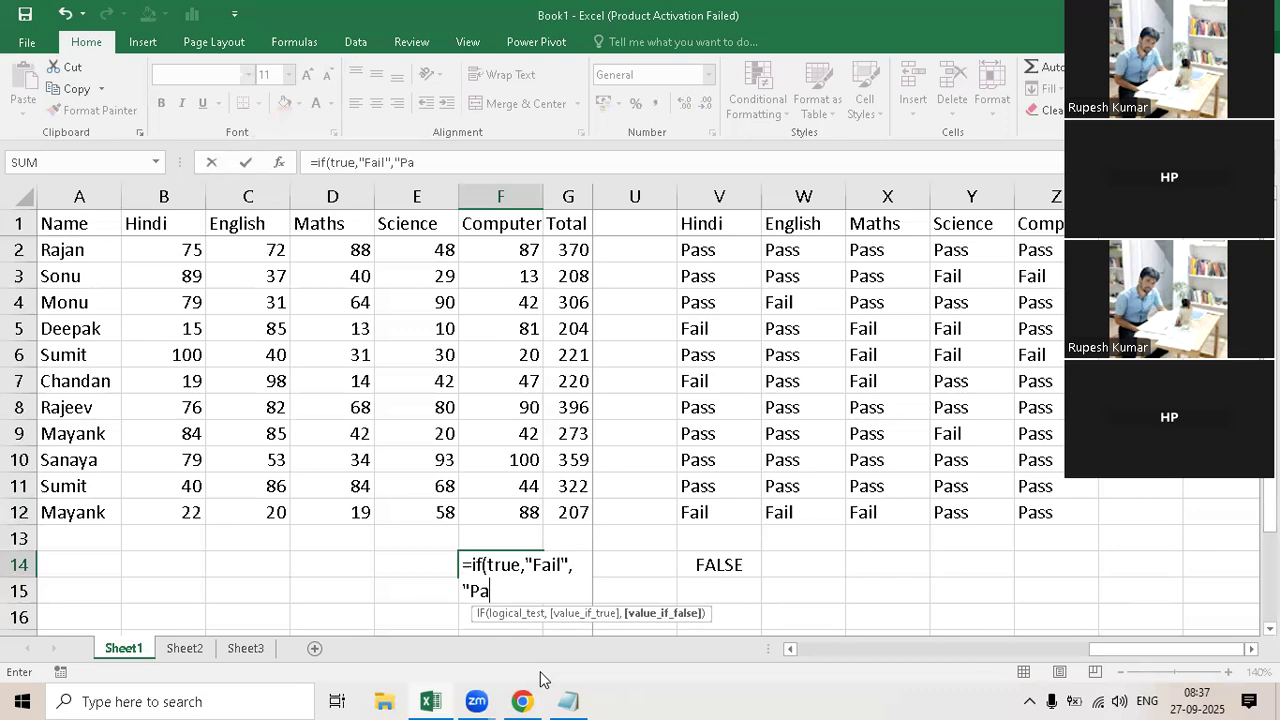
text(ss"))
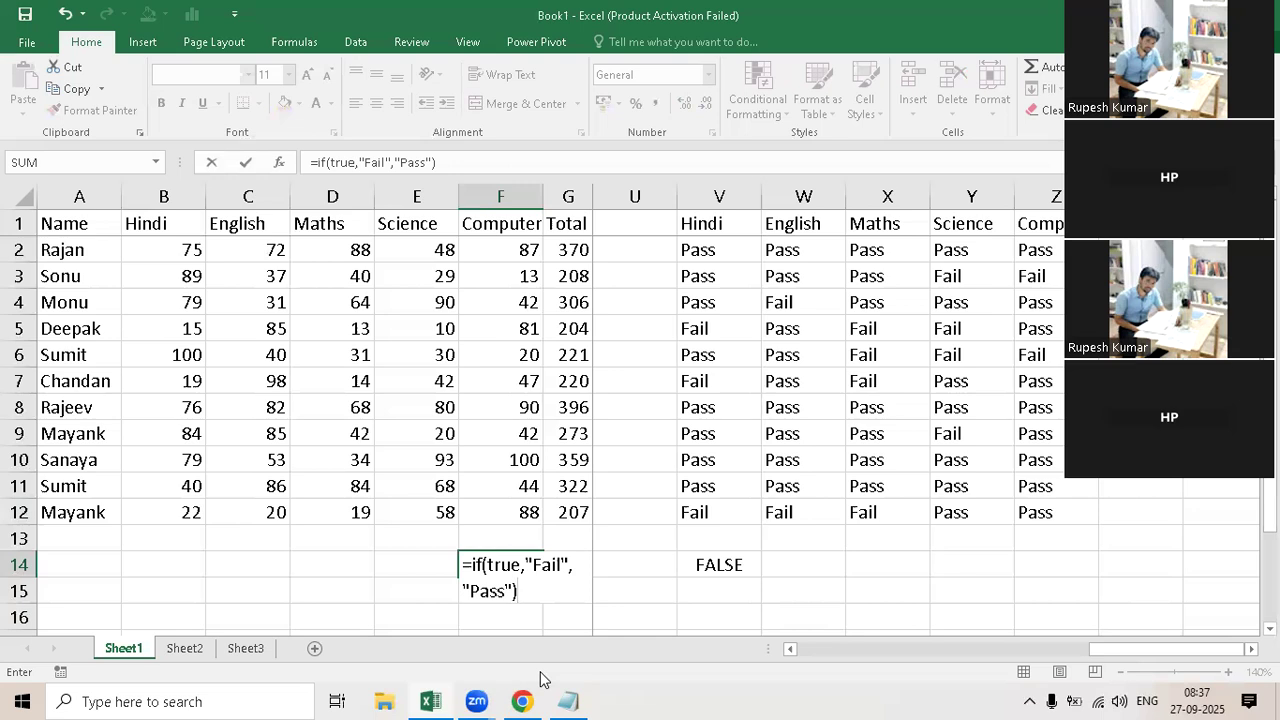
key(Return)
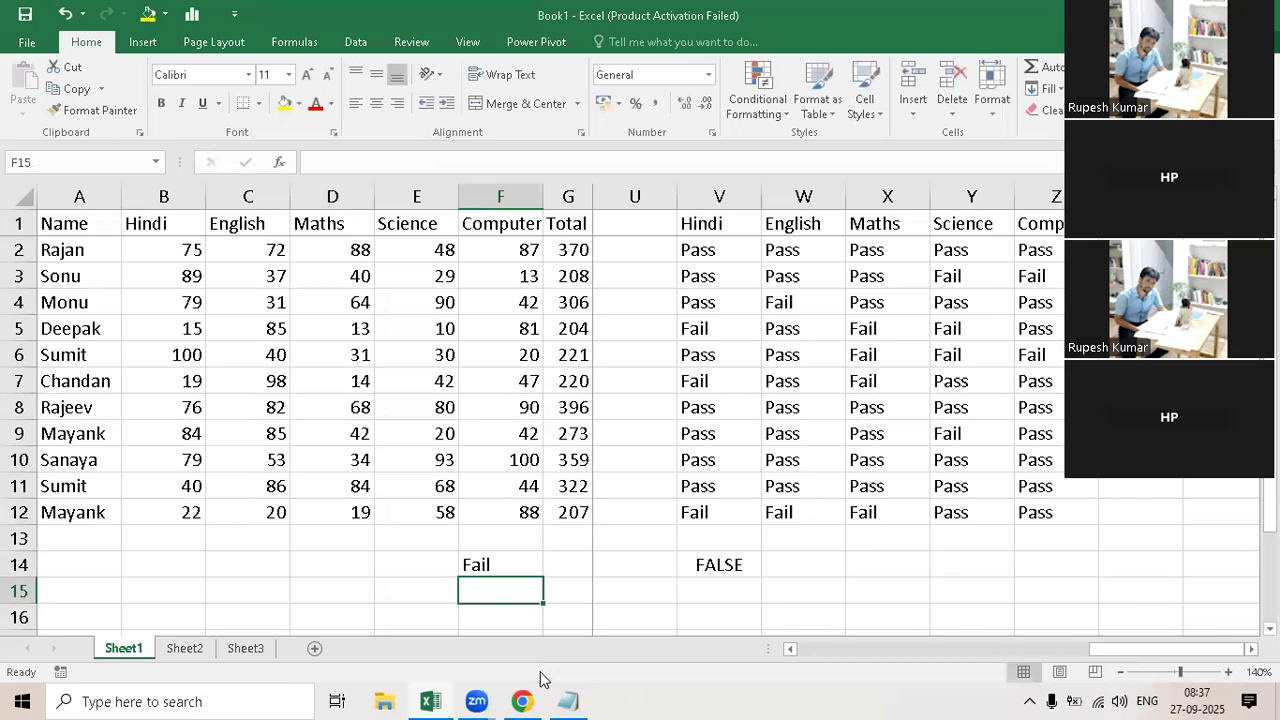
Step: Replace the logical test in F14's IF formula with FALSE
double_click(491, 568)
drag(530, 564, 491, 564)
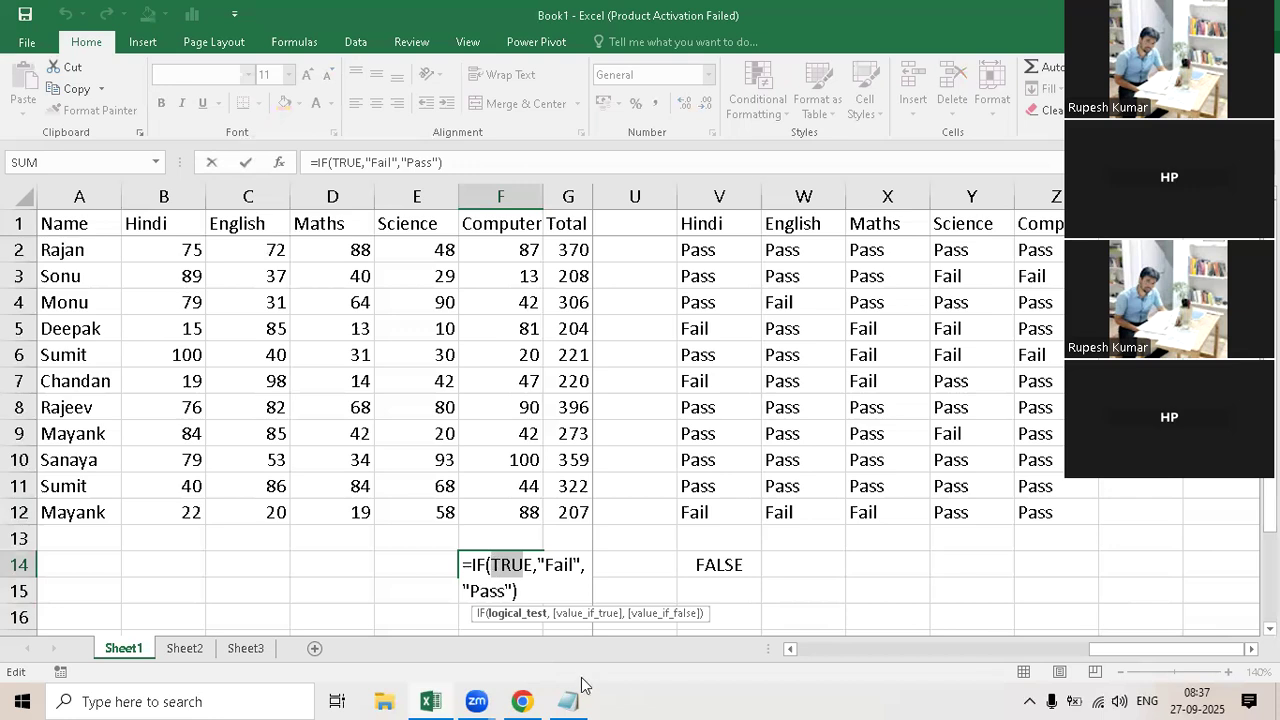
text(E)
key(BackSpace)
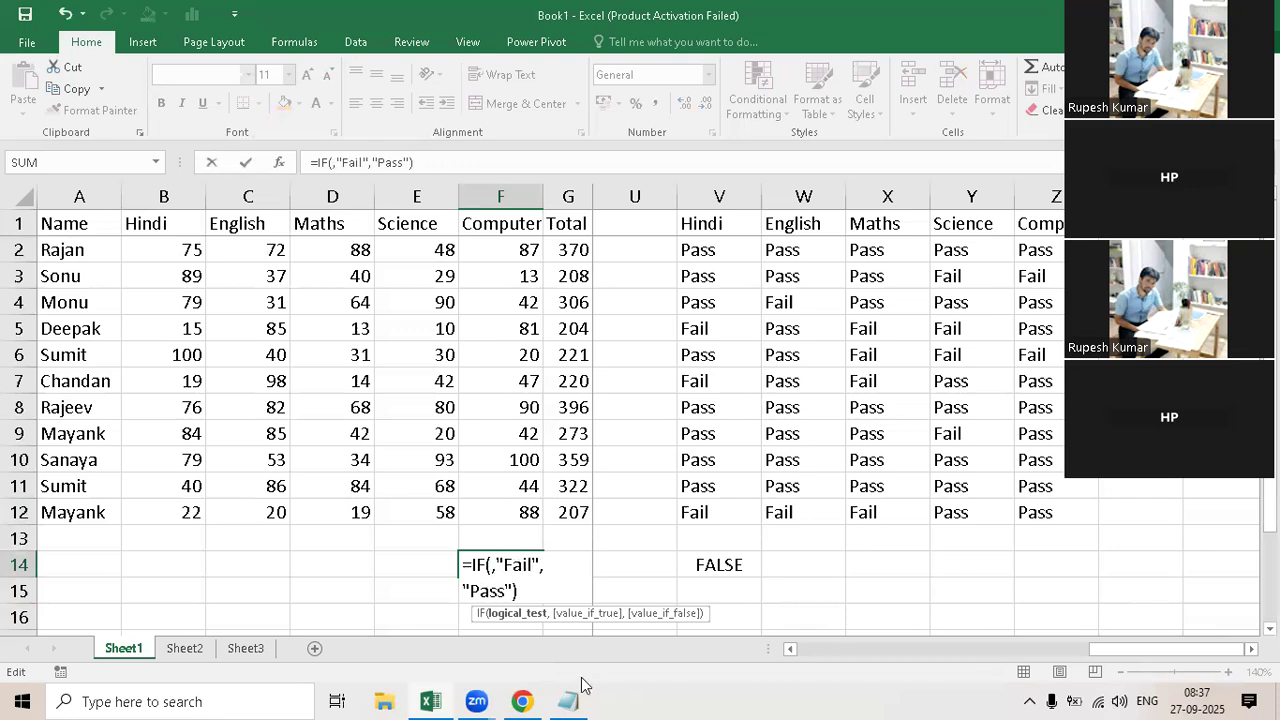
text(f)
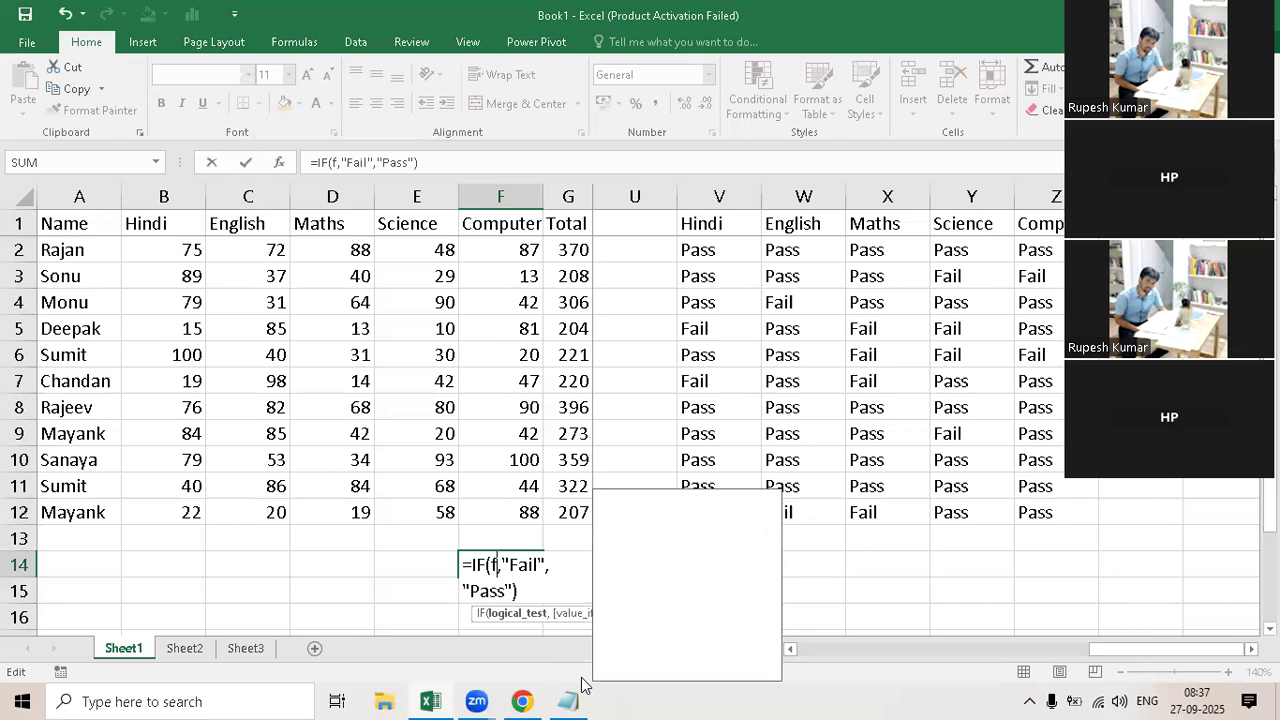
text(alse)
key(Return)
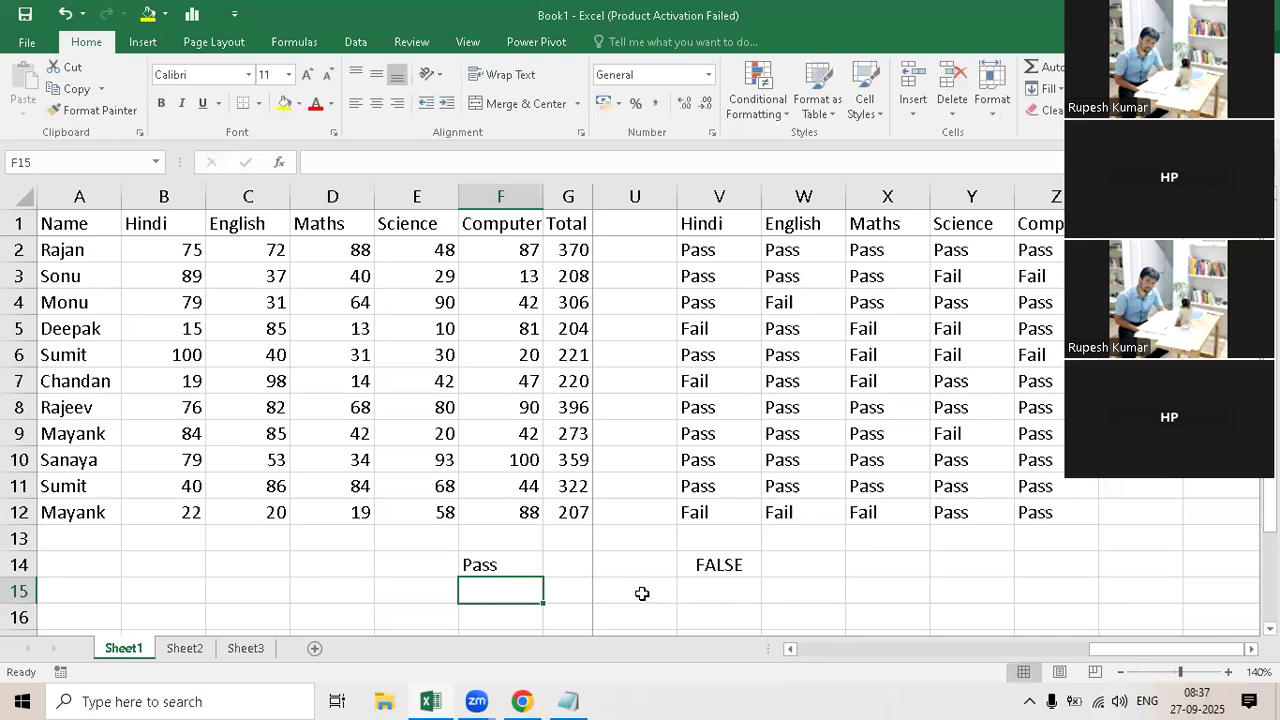
Step: Reopen F14's IF formula and highlight its FALSE logical test
key(Up)
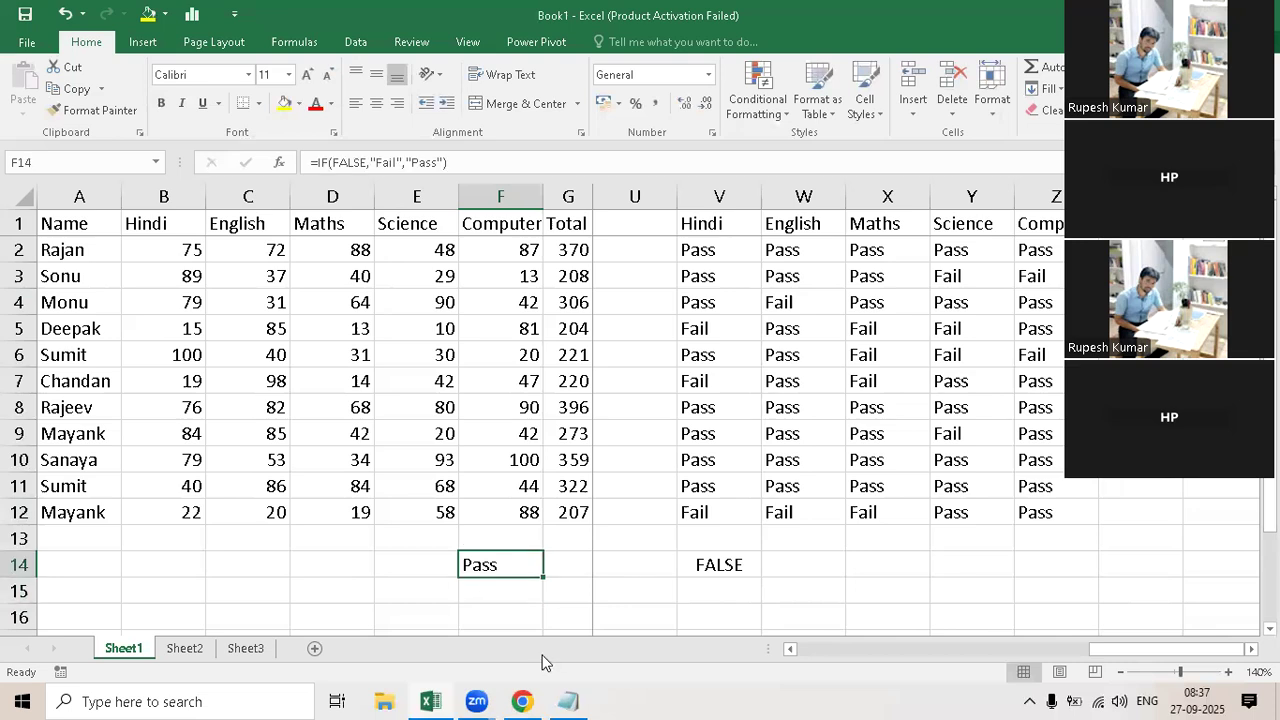
key(F2)
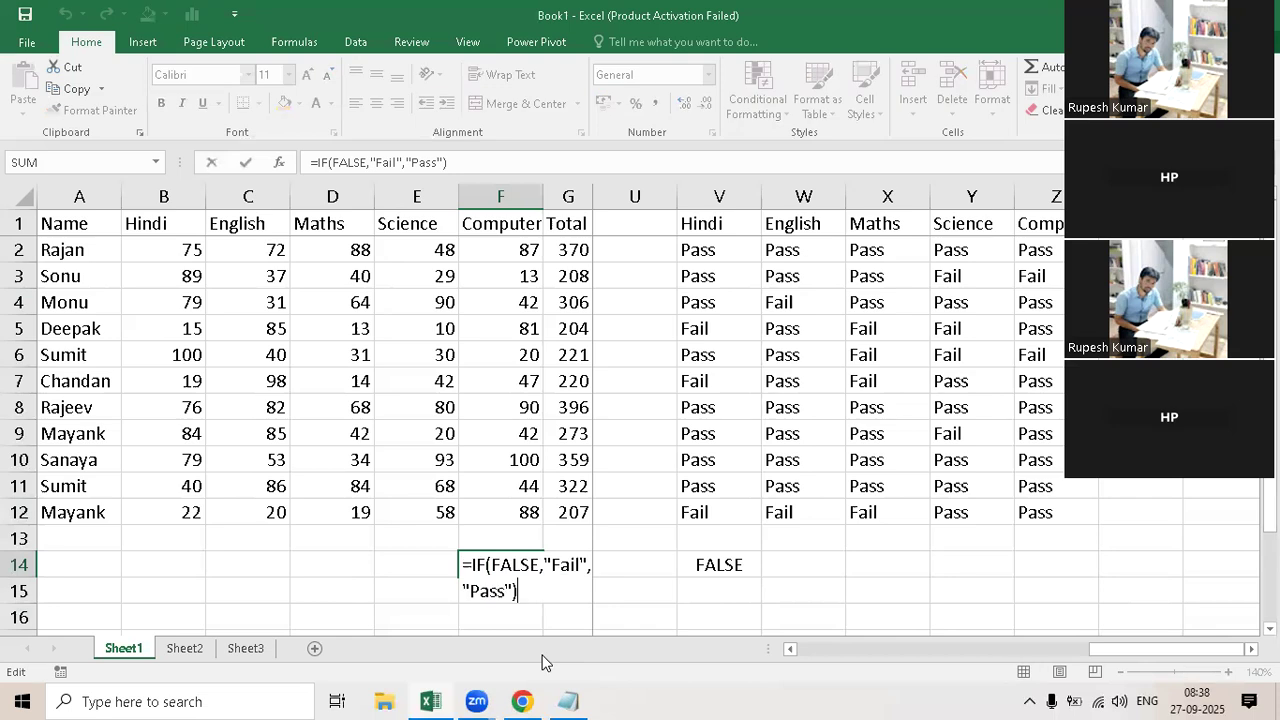
click(541, 565)
key(ctrl+shift+Left)
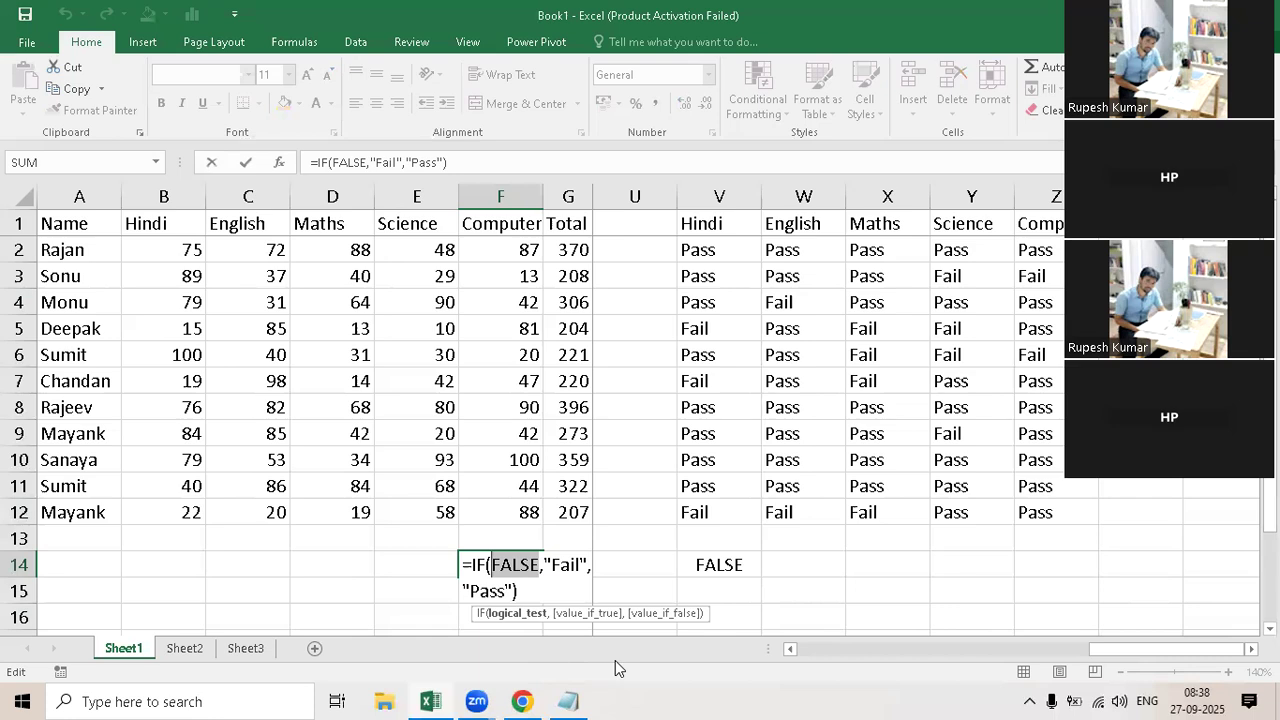
key(ctrl+Return)
Step: Compare the logical expression in V14 with V2's IF formula, inspecting its value_if_false argument
click(730, 570)
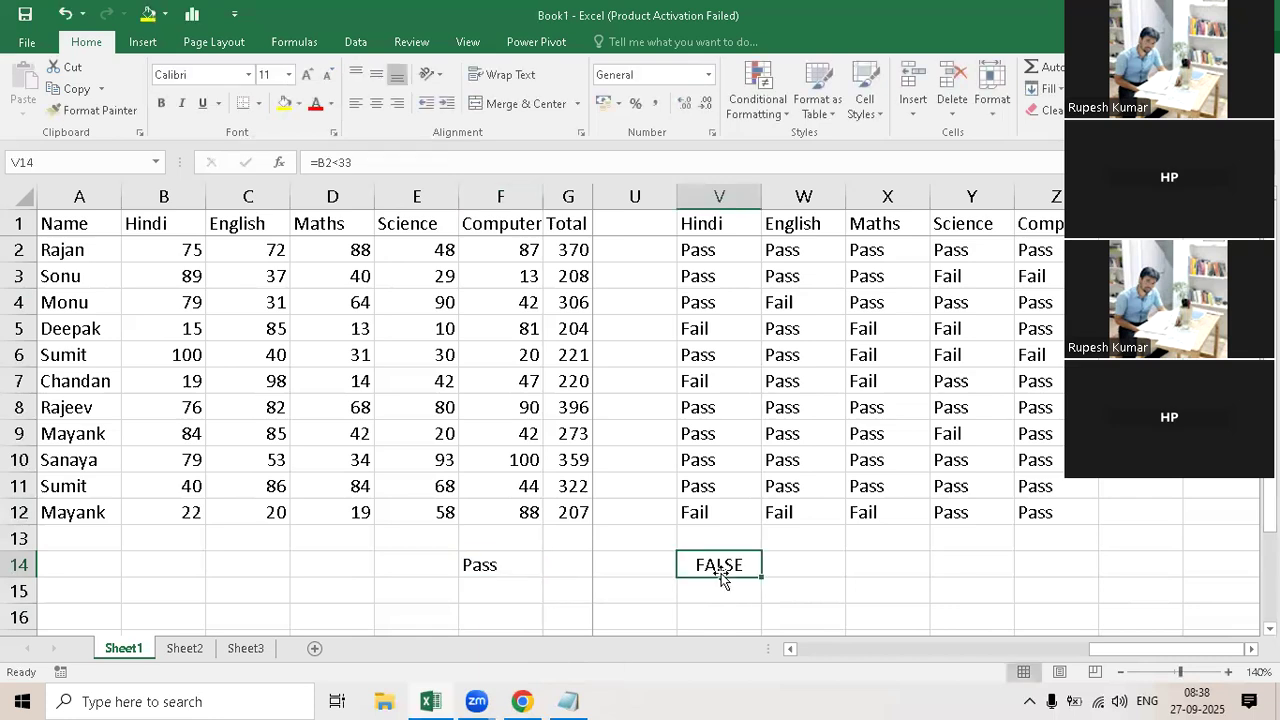
click(697, 249)
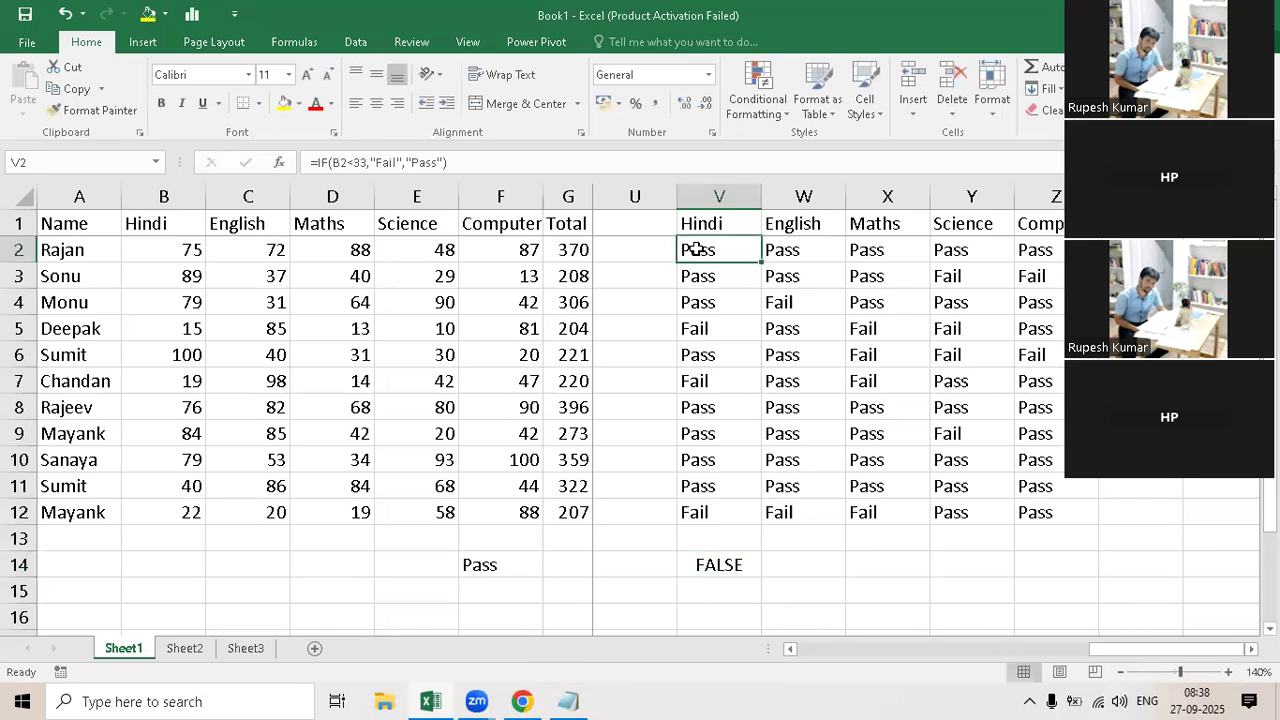
key(F2)
click(840, 252)
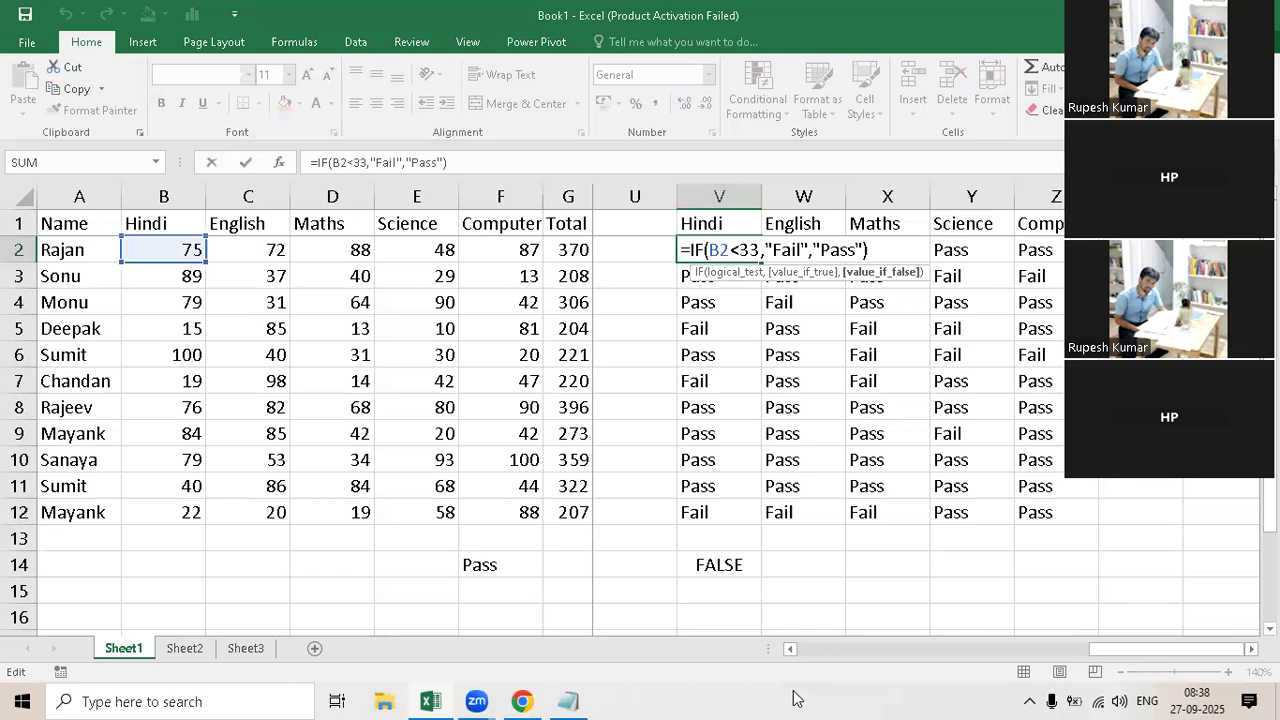
key(Escape)
Step: Review the FALSE argument in F14's IF formula once more, leave it unedited, and select cell E15
click(497, 566)
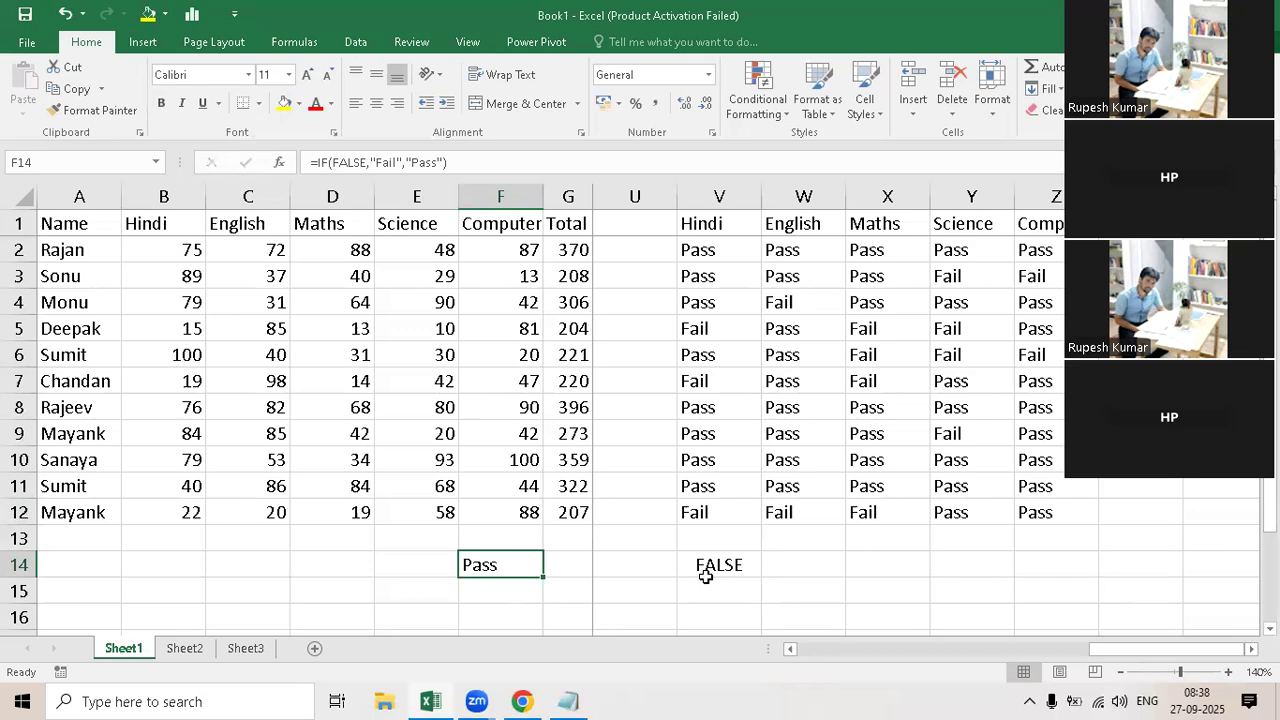
key(F2)
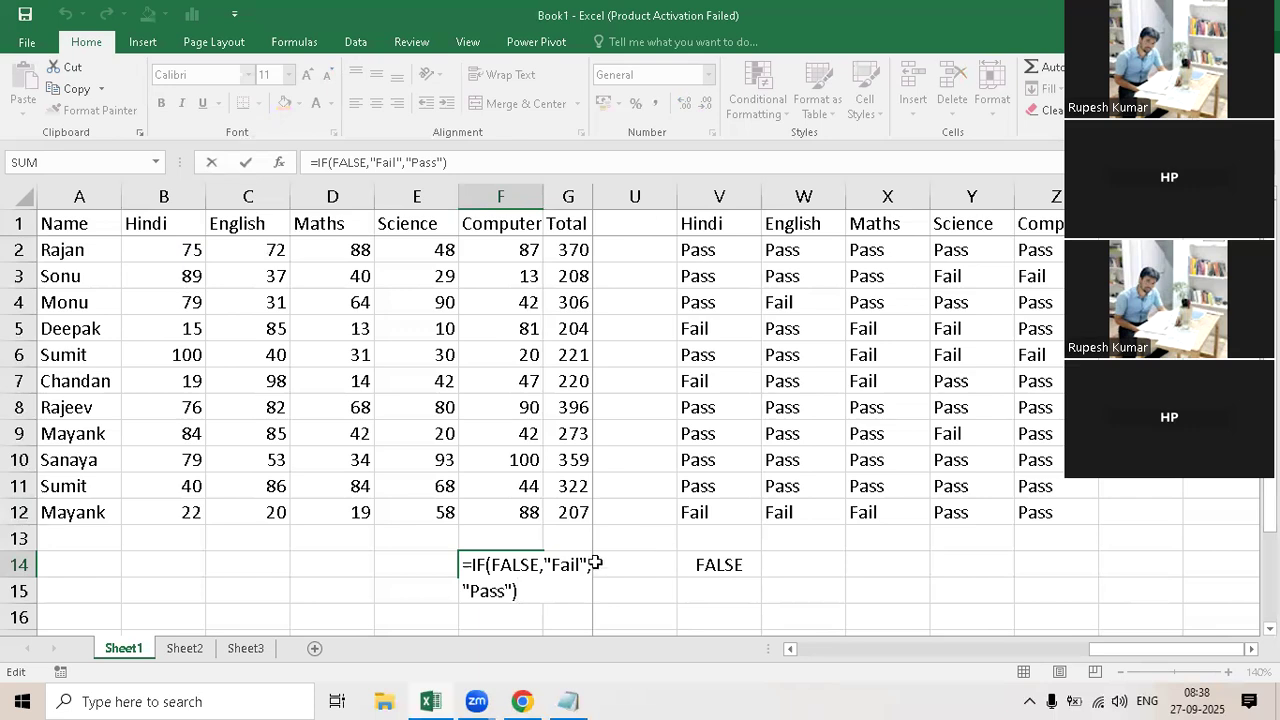
drag(543, 568, 491, 568)
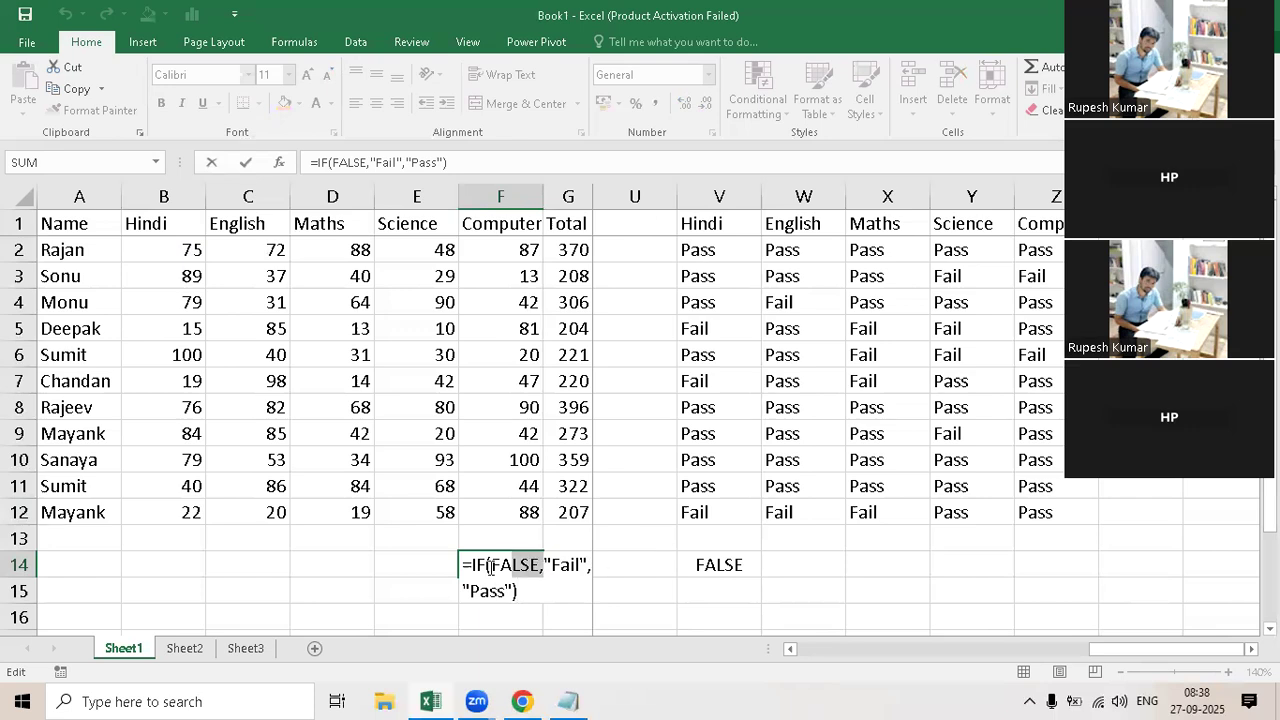
key(shift+Left)
key(shift+Left)
key(shift+Left)
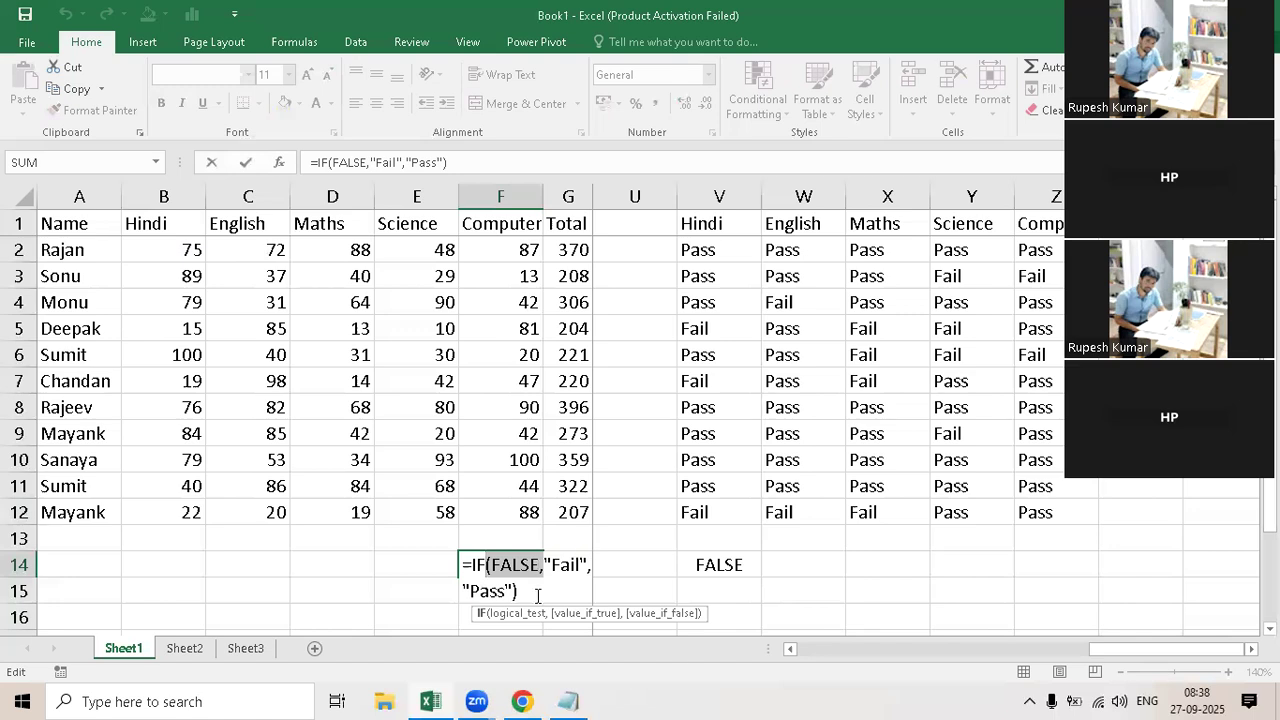
key(Right)
key(Escape)
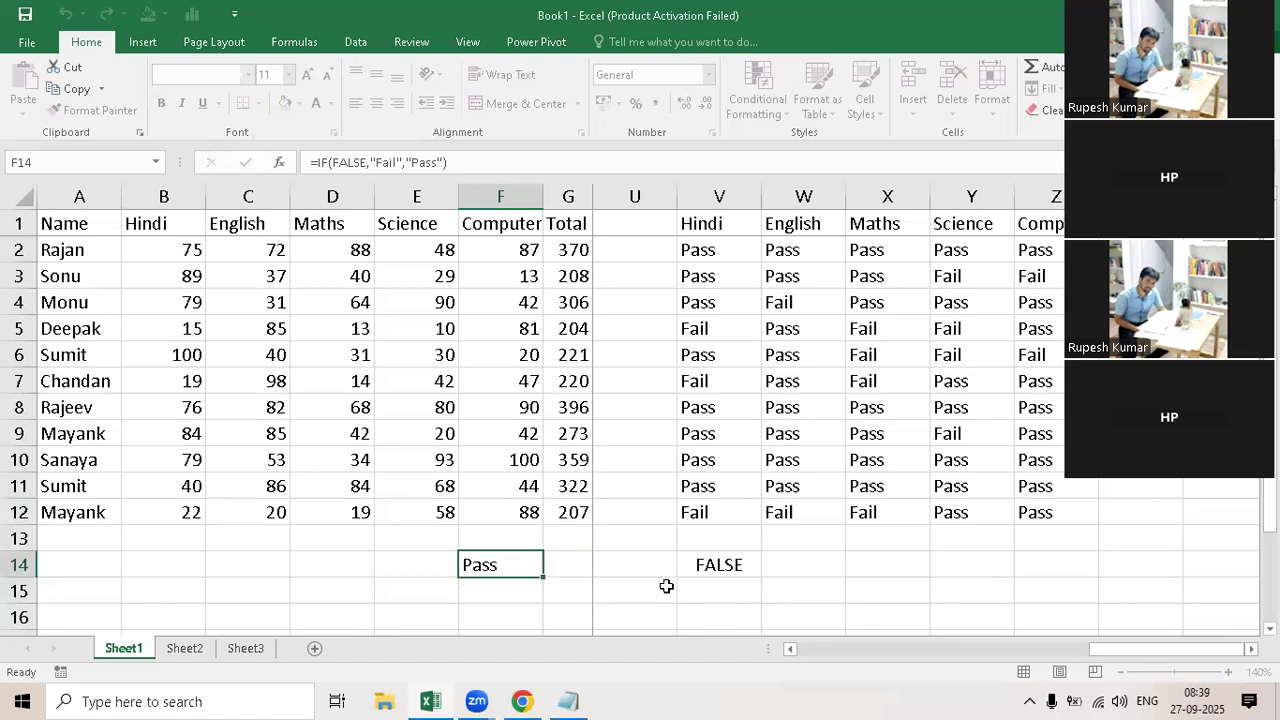
drag(499, 562, 751, 566)
click(416, 590)
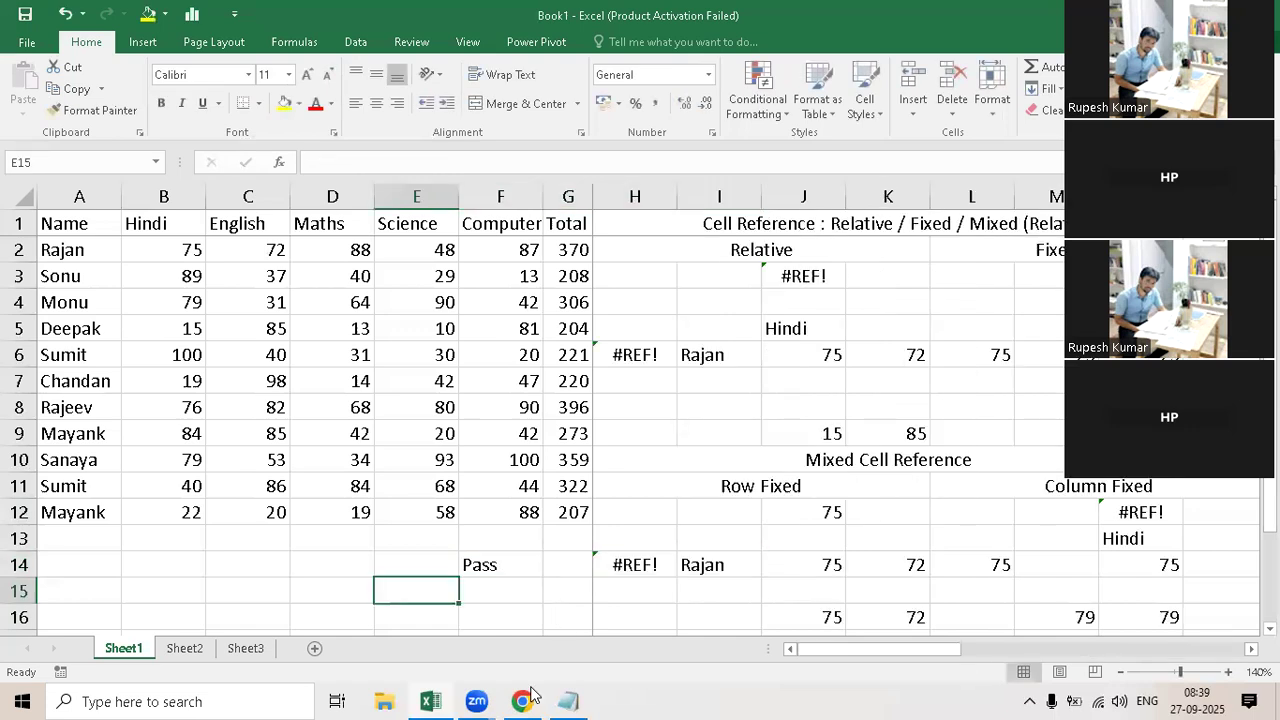
Step: Clear the IF formula from cell F14
key(Up)
key(Right)
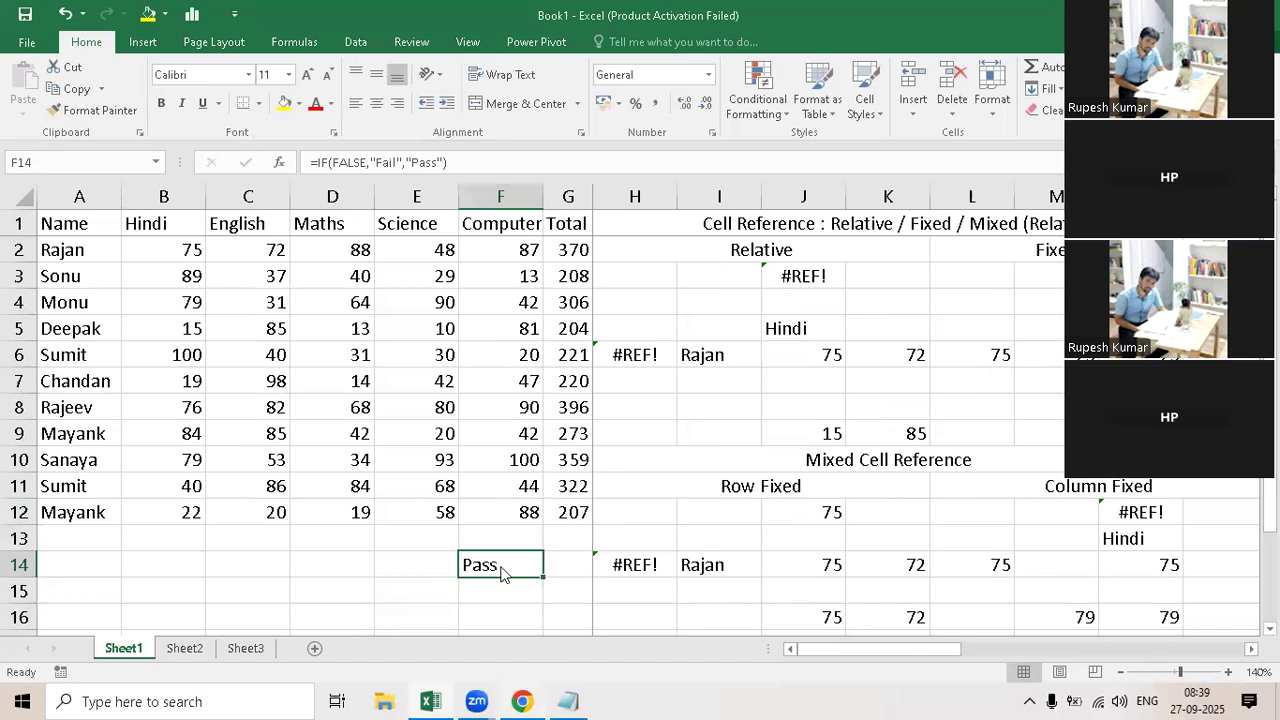
key(Delete)
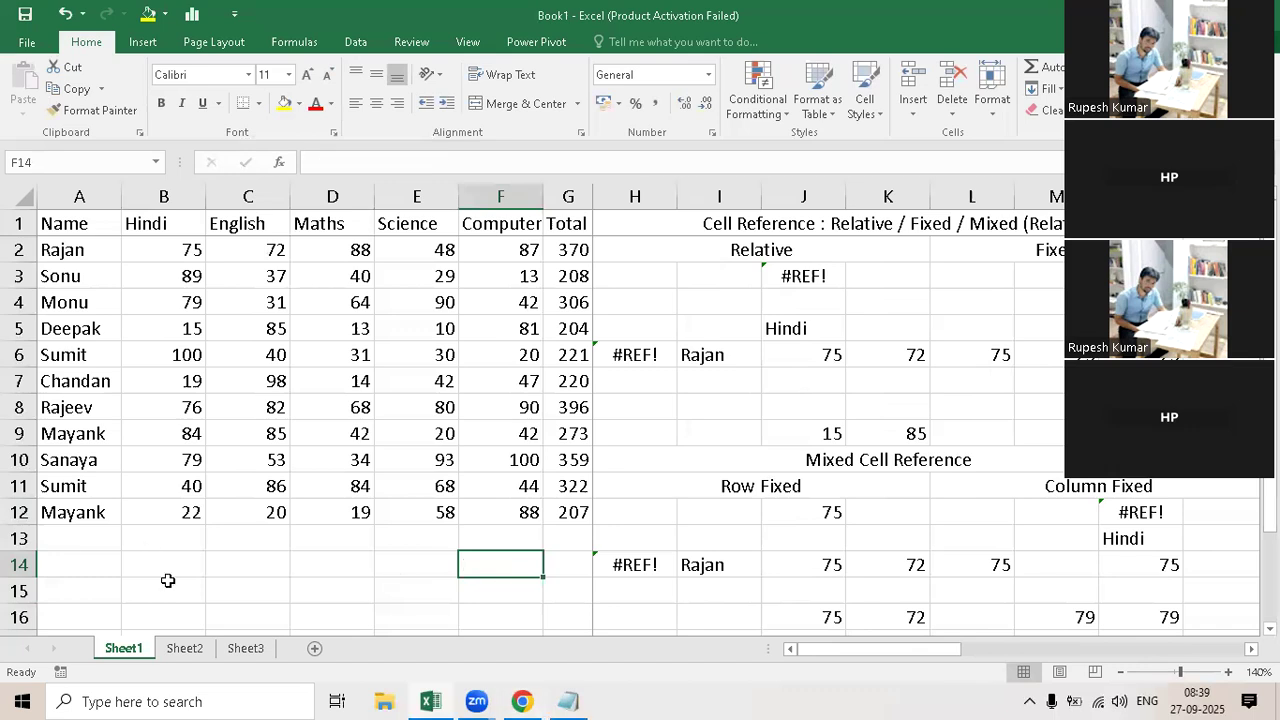
Step: Enter a in A14, b in A15 and c in A17, leaving A16 empty
click(143, 591)
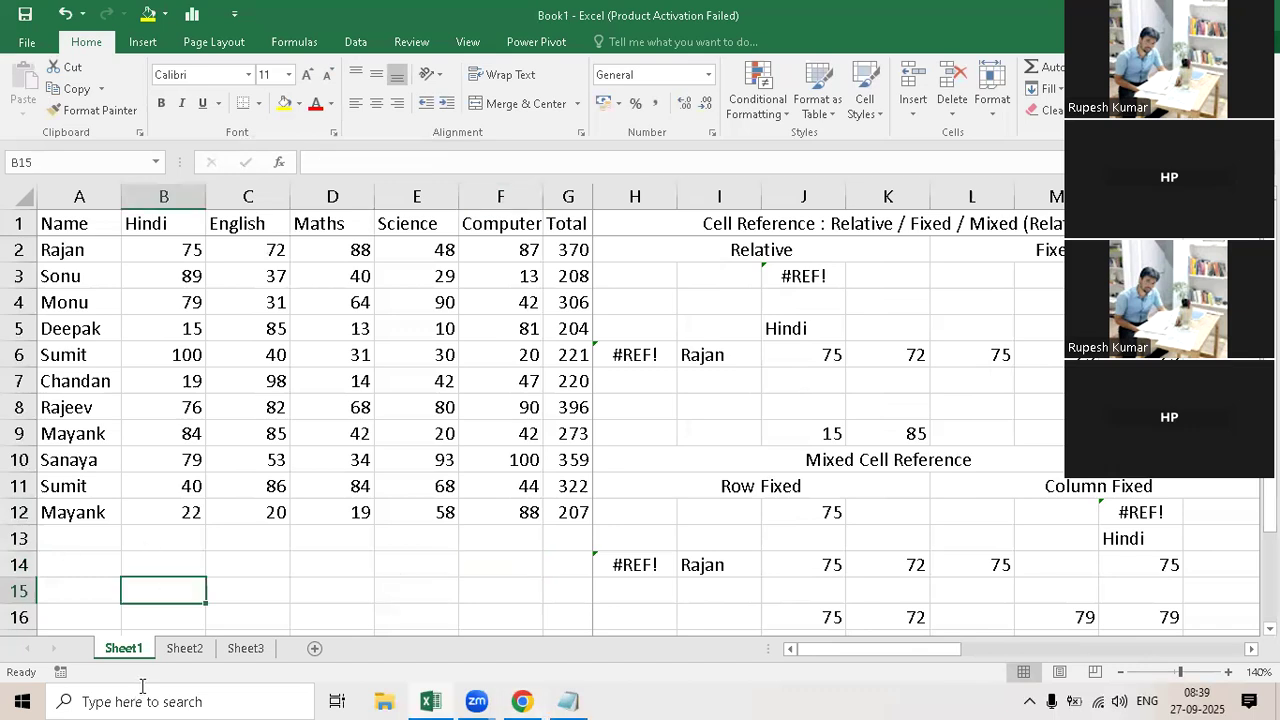
key(Up)
key(Left)
text(Raj)
key(BackSpace)
key(BackSpace)
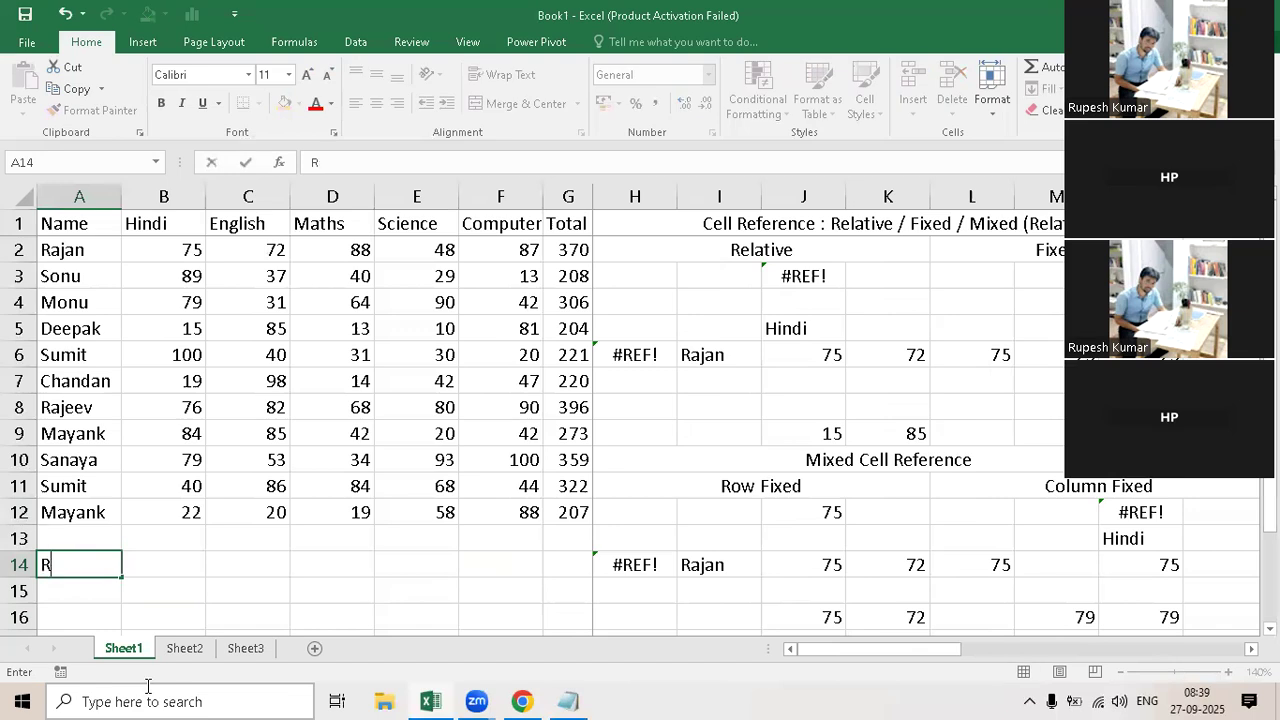
key(BackSpace)
text(a)
key(Return)
text(b)
key(Return)
key(Return)
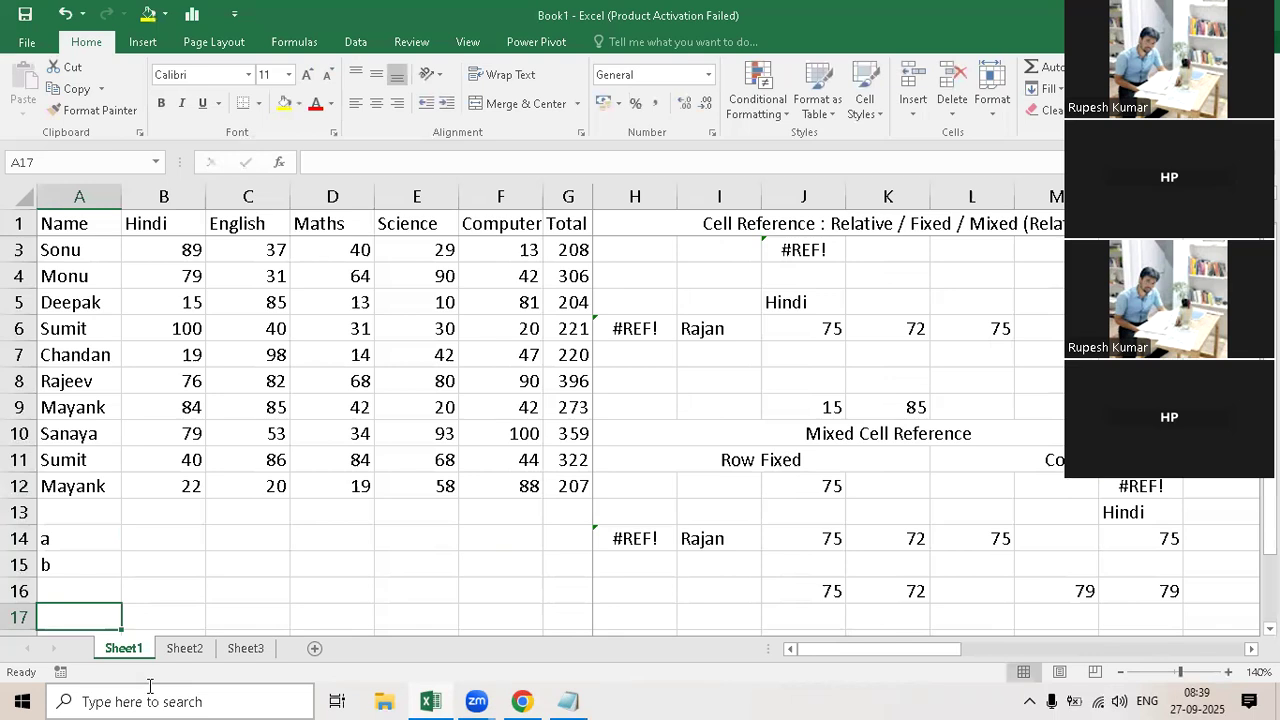
text(c)
key(Return)
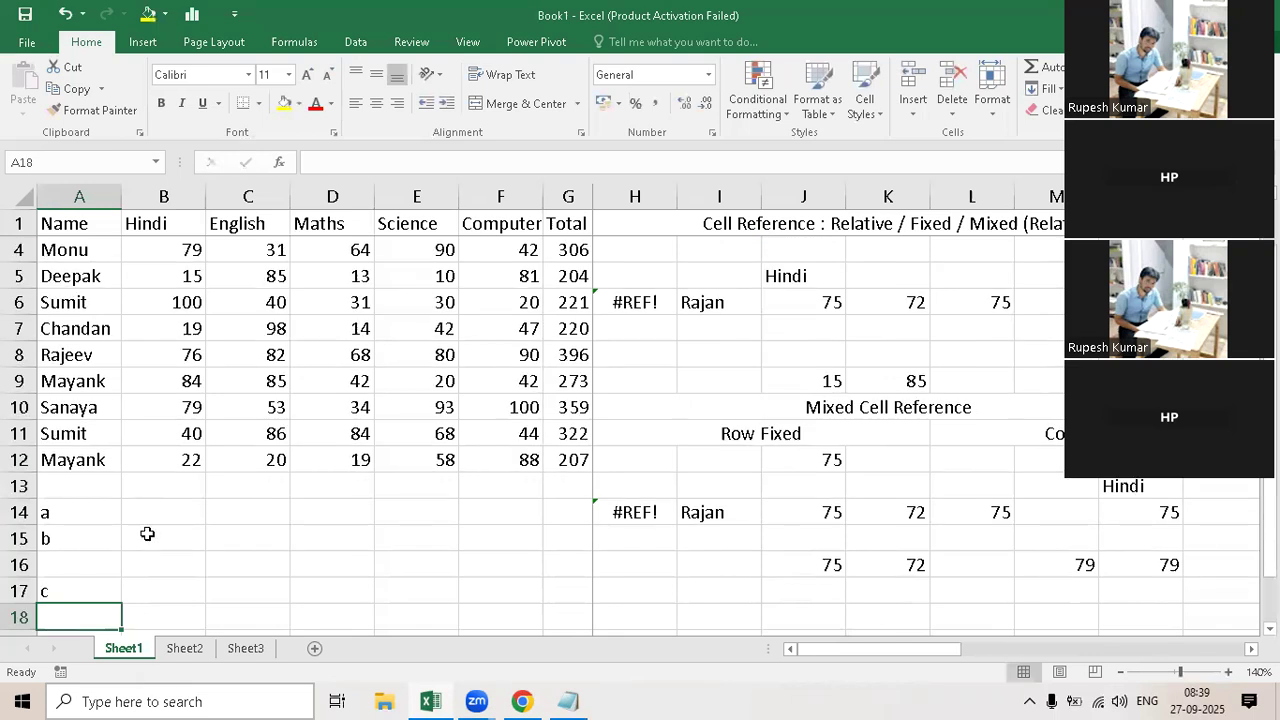
Step: Enter =ISBLANK(A14) in B14 to test whether the first sample cell is empty
drag(77, 514, 72, 584)
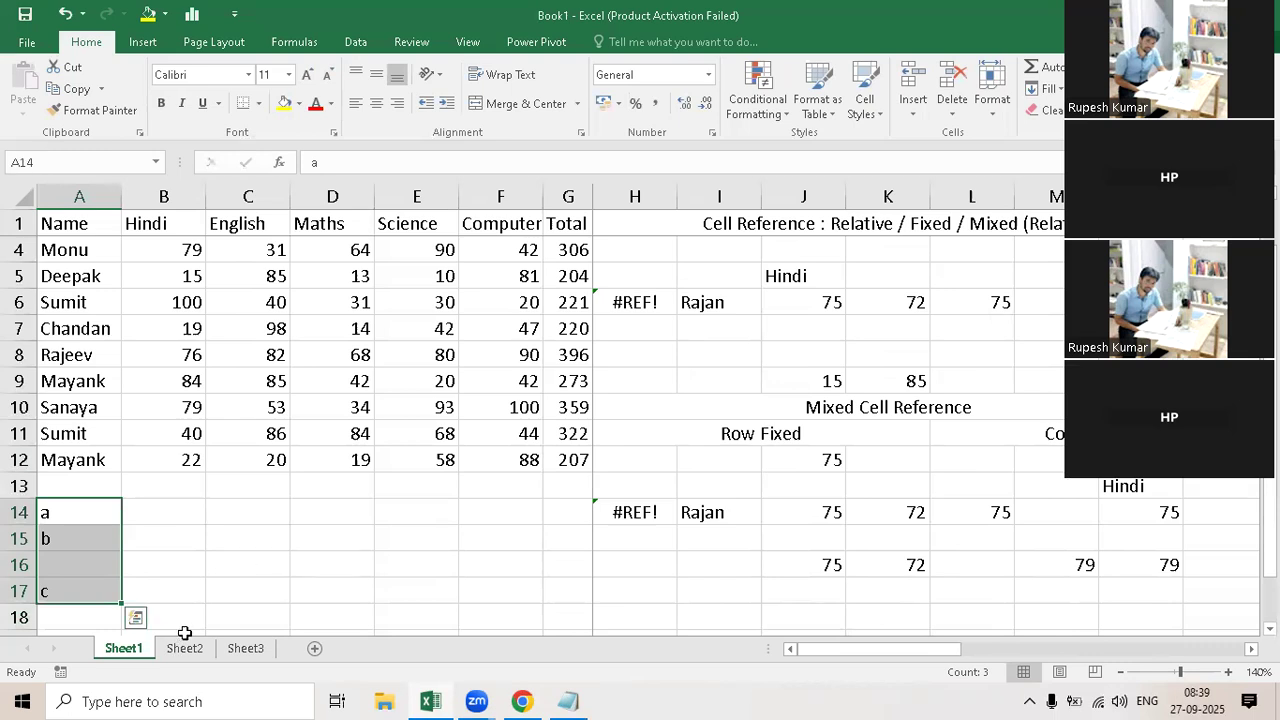
key(Right)
text(=isbl)
key(Tab)
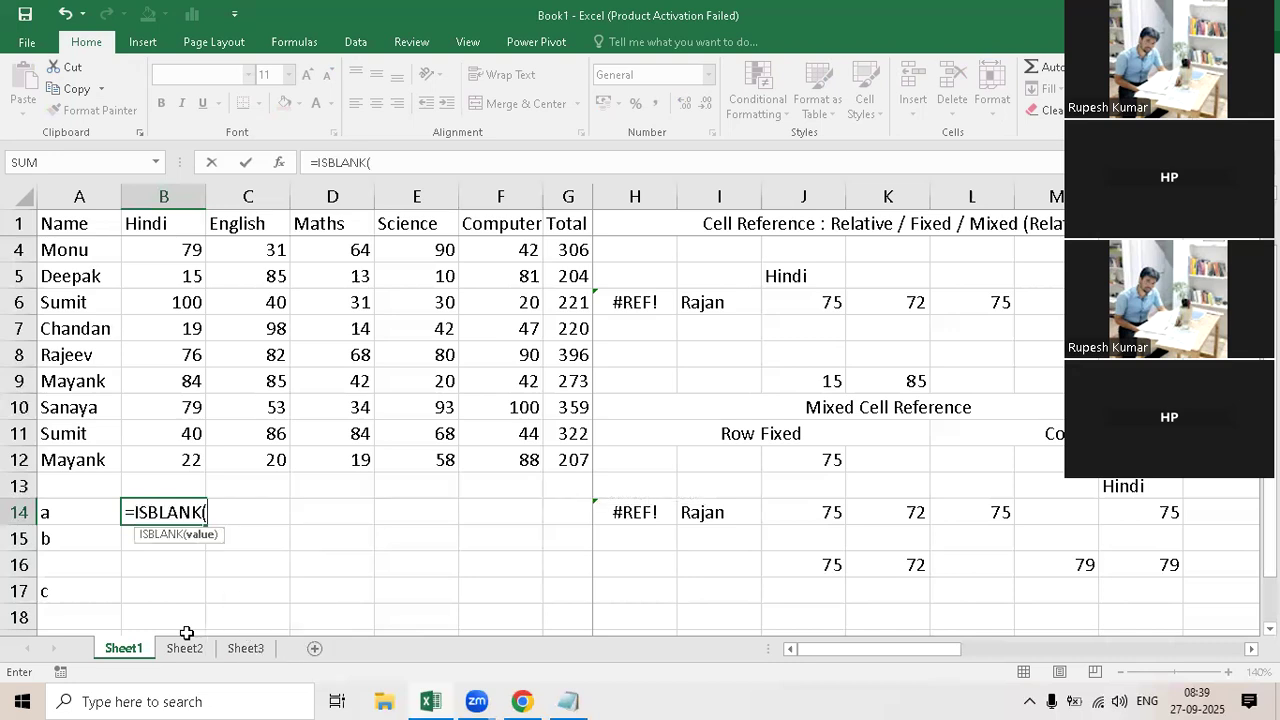
click(59, 515)
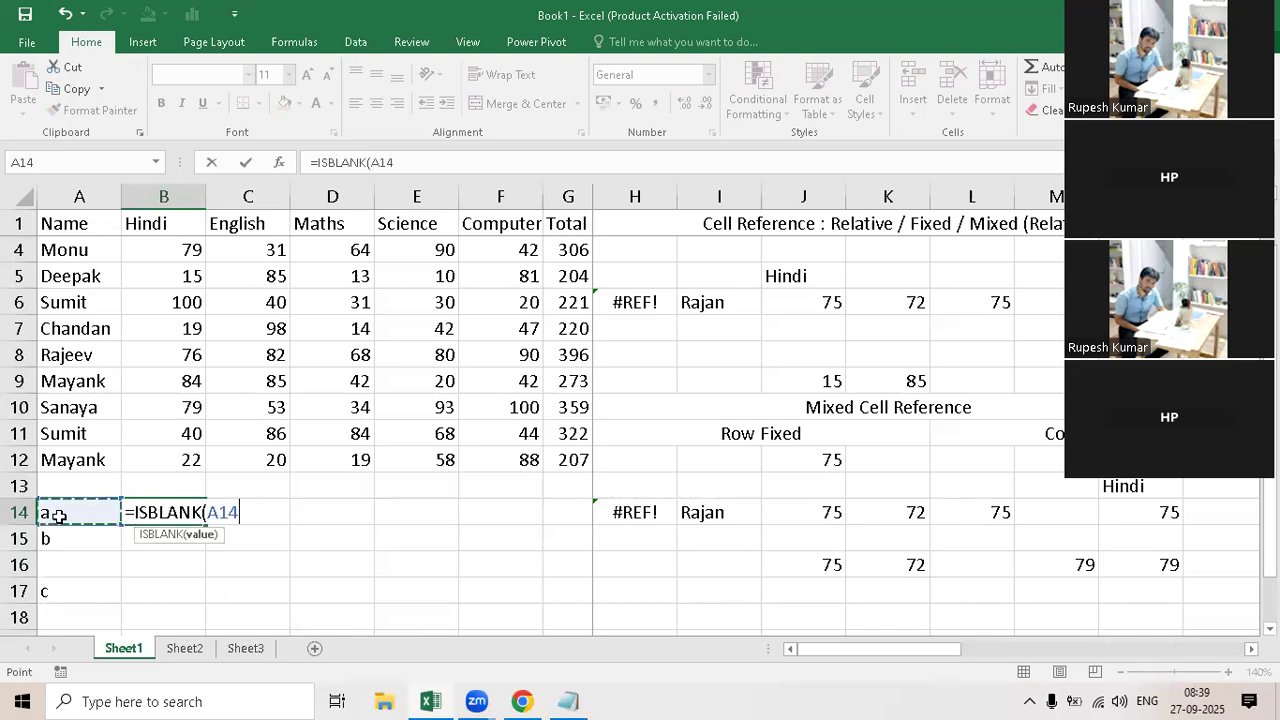
key(Return)
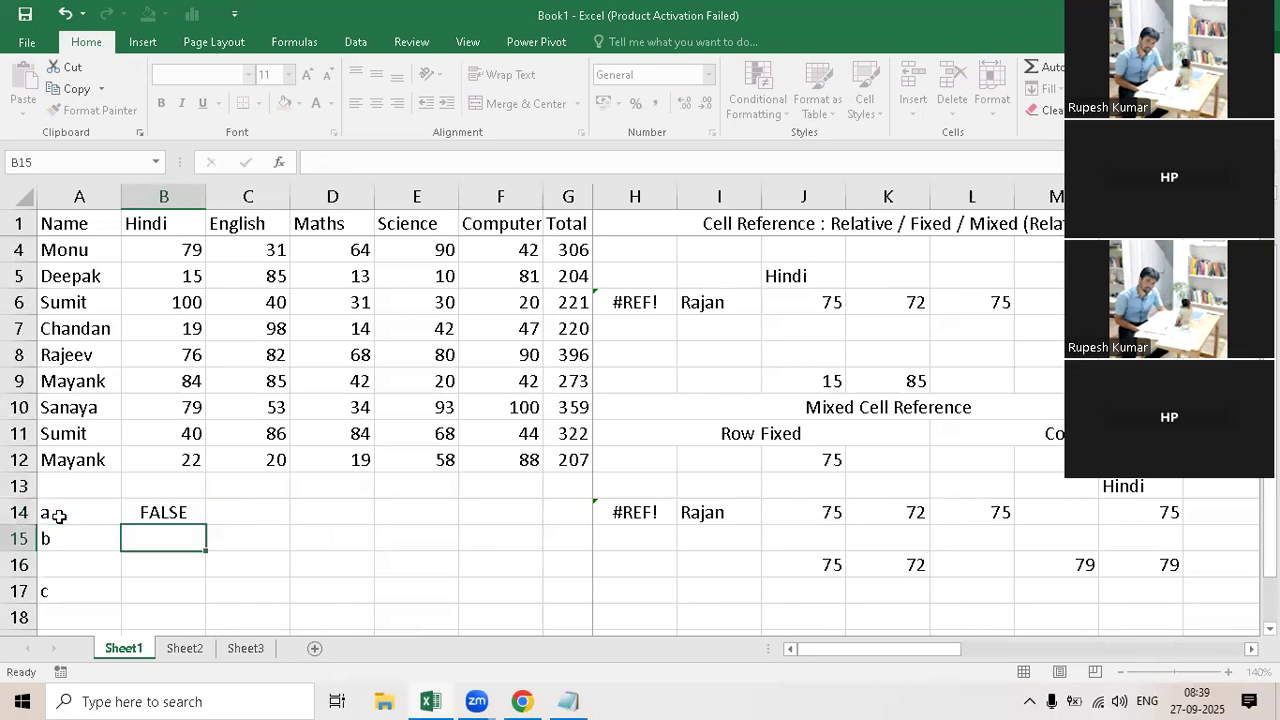
Step: Fill B14's ISBLANK formula down to B17, check the formula in B16, and select B14:B17
click(192, 518)
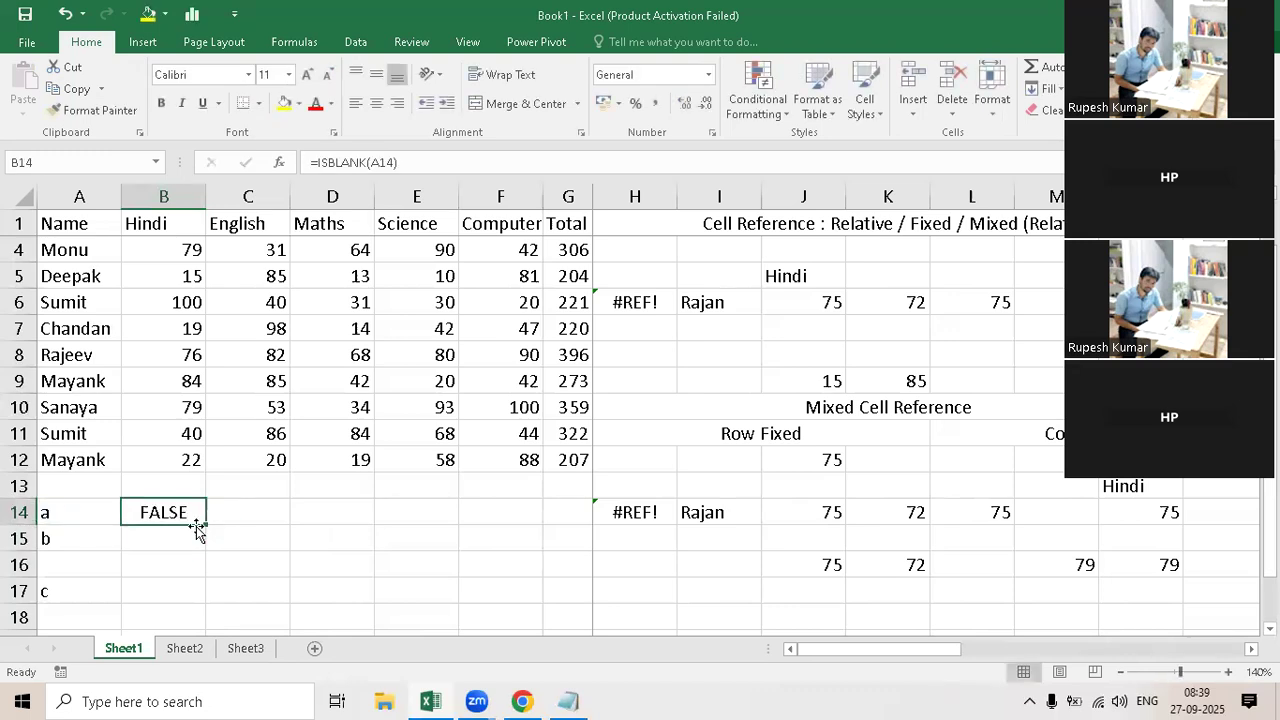
drag(208, 523, 163, 592)
click(171, 565)
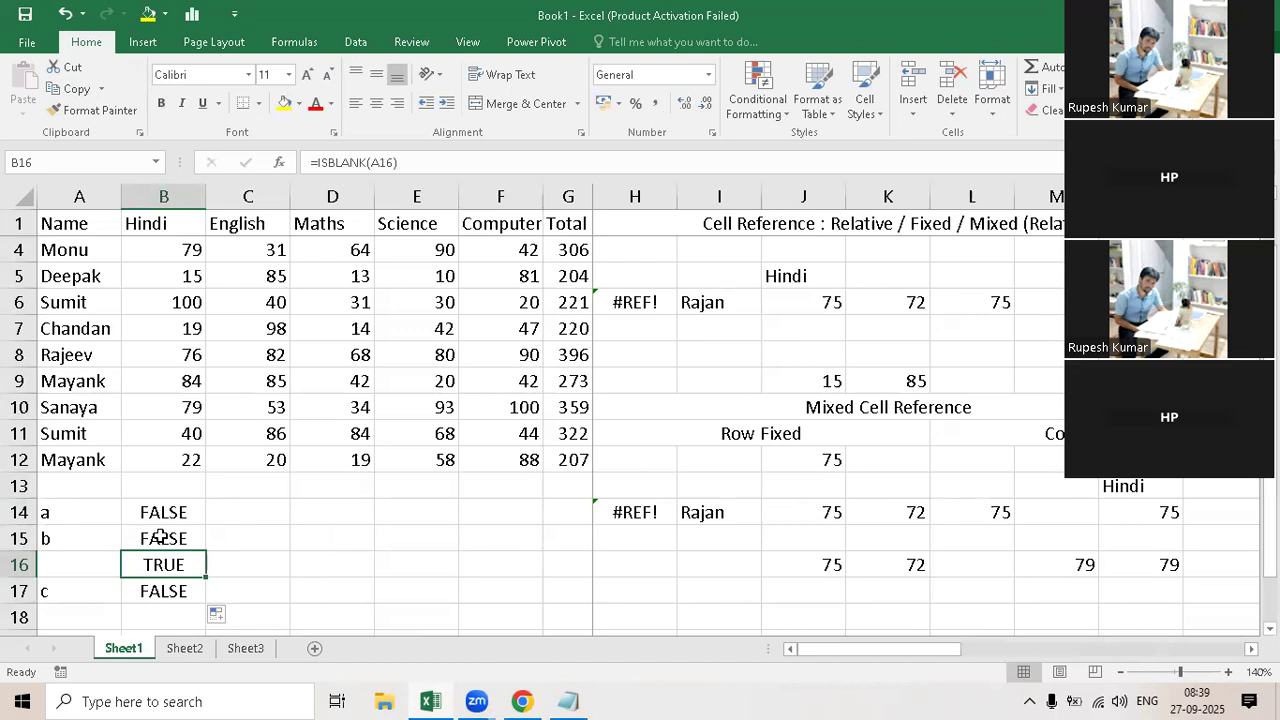
drag(163, 512, 173, 629)
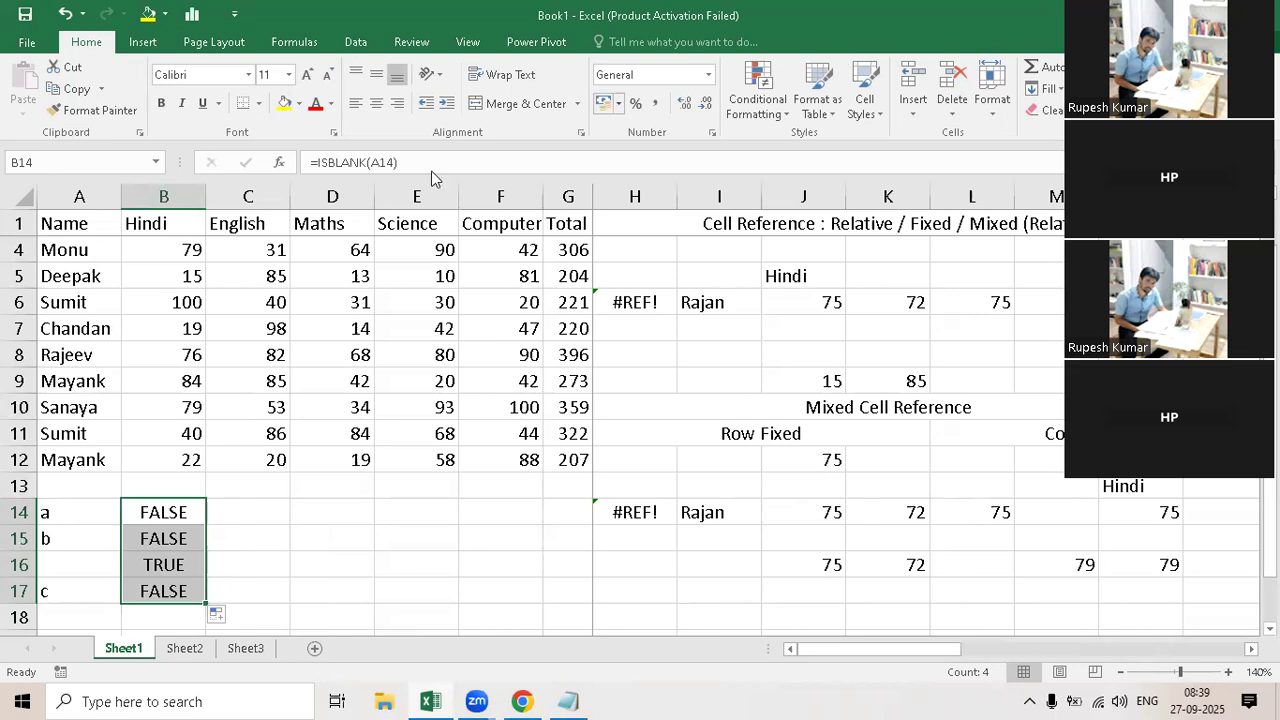
Step: Copy the ISBLANK(A14) expression from B14 and start an IF formula in C14 with it as the logical test
click(335, 162)
drag(318, 162, 395, 361)
key(ctrl+c)
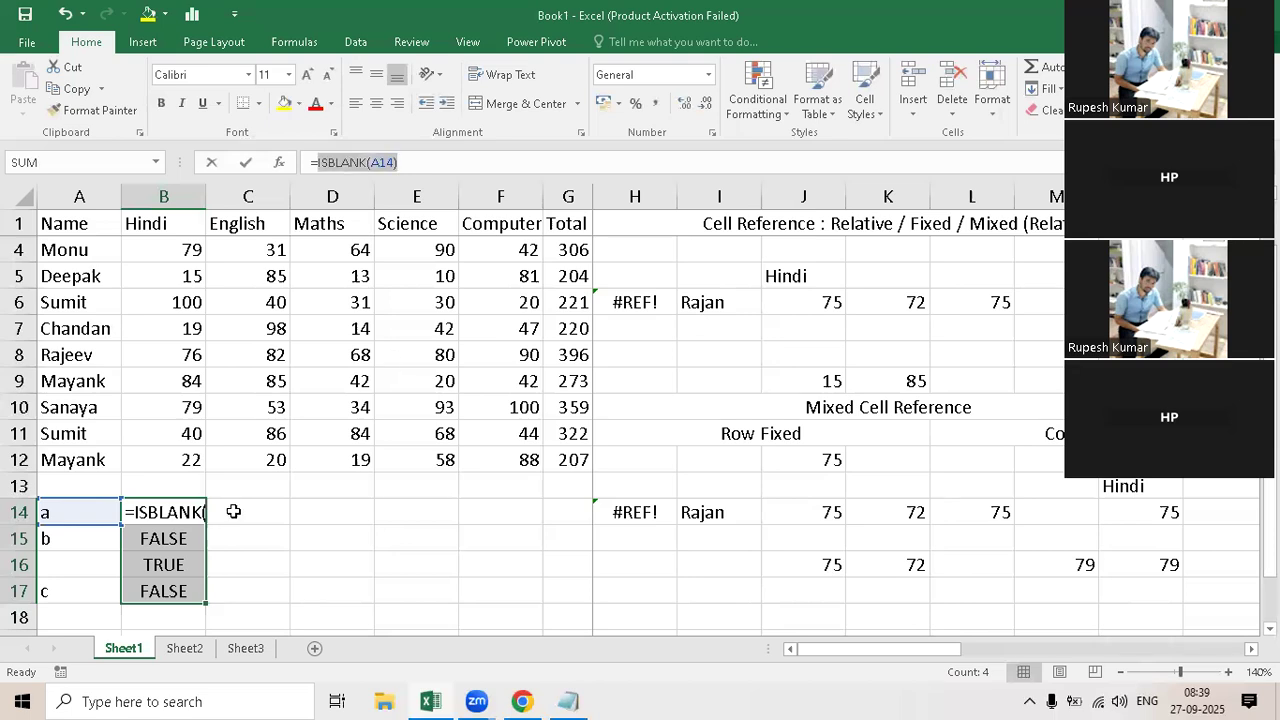
key(Escape)
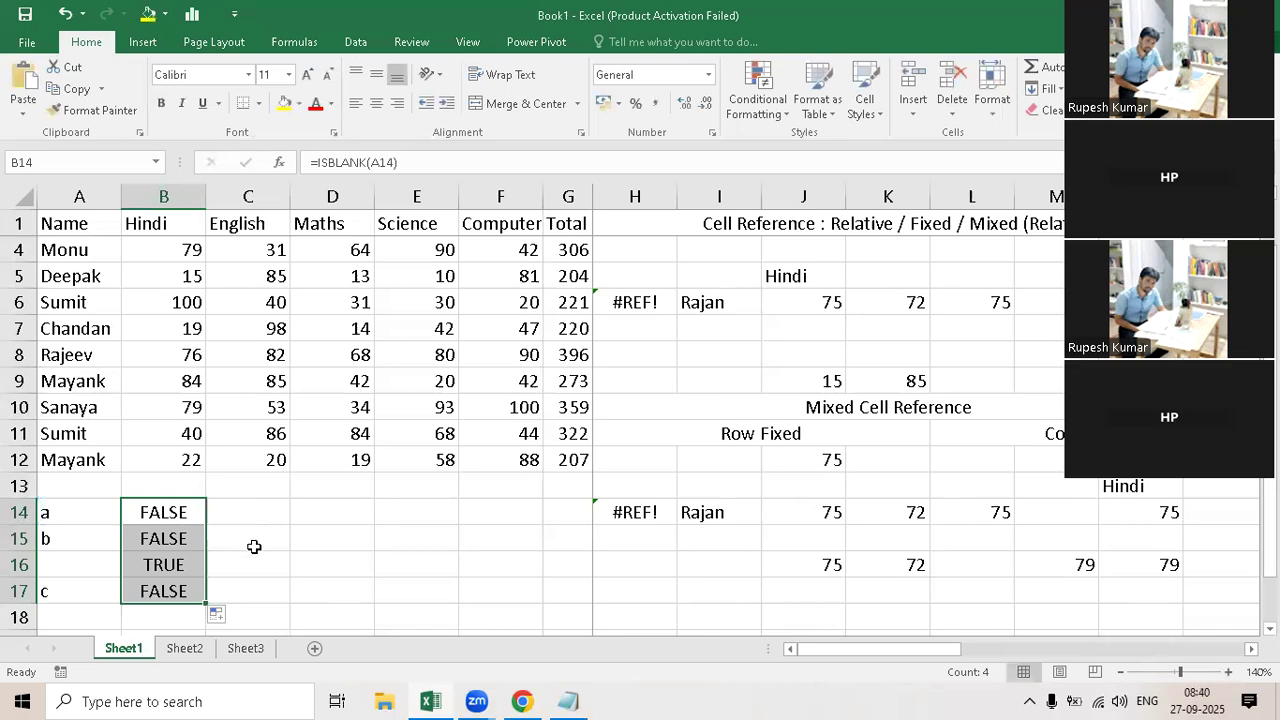
key(Right)
text(=)
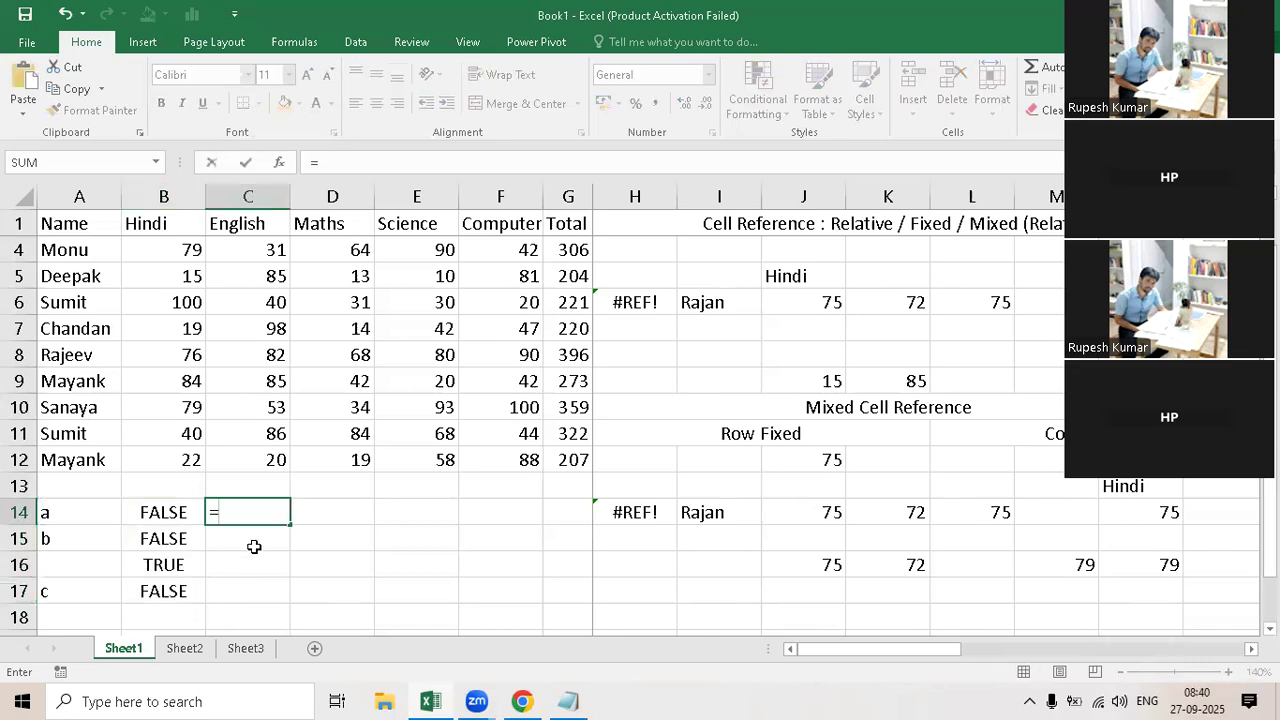
text(if)
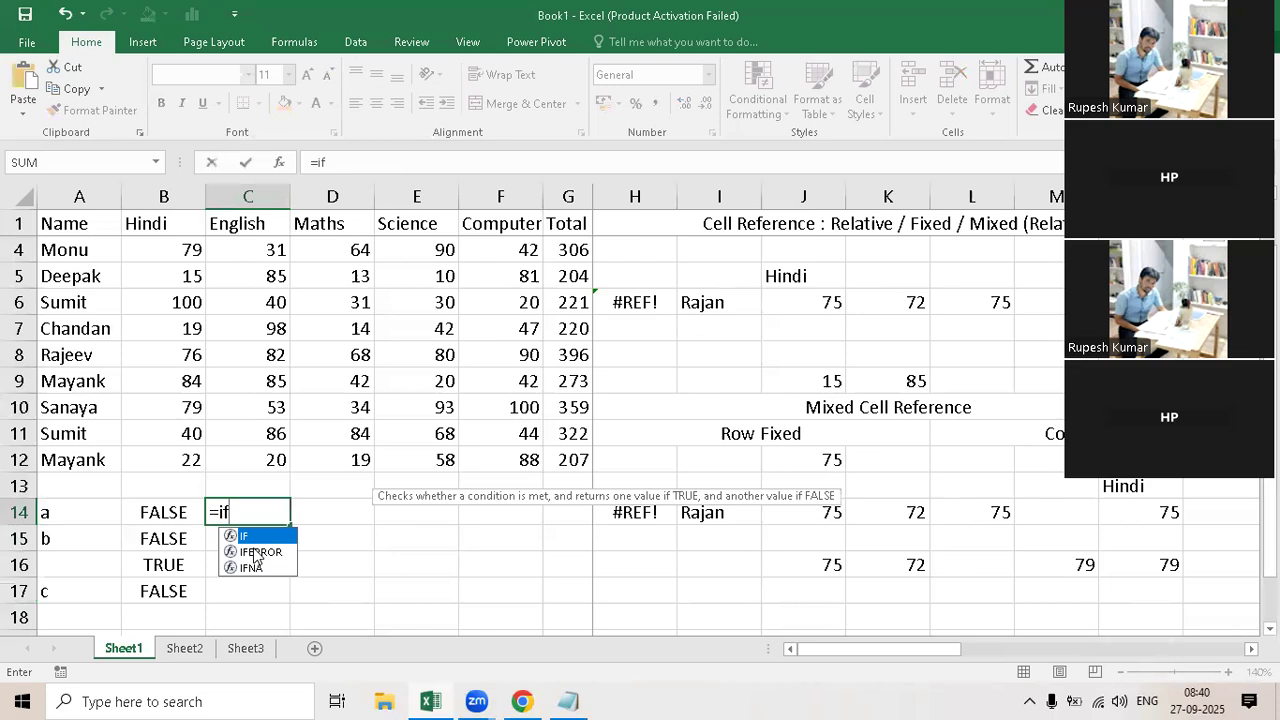
text(()
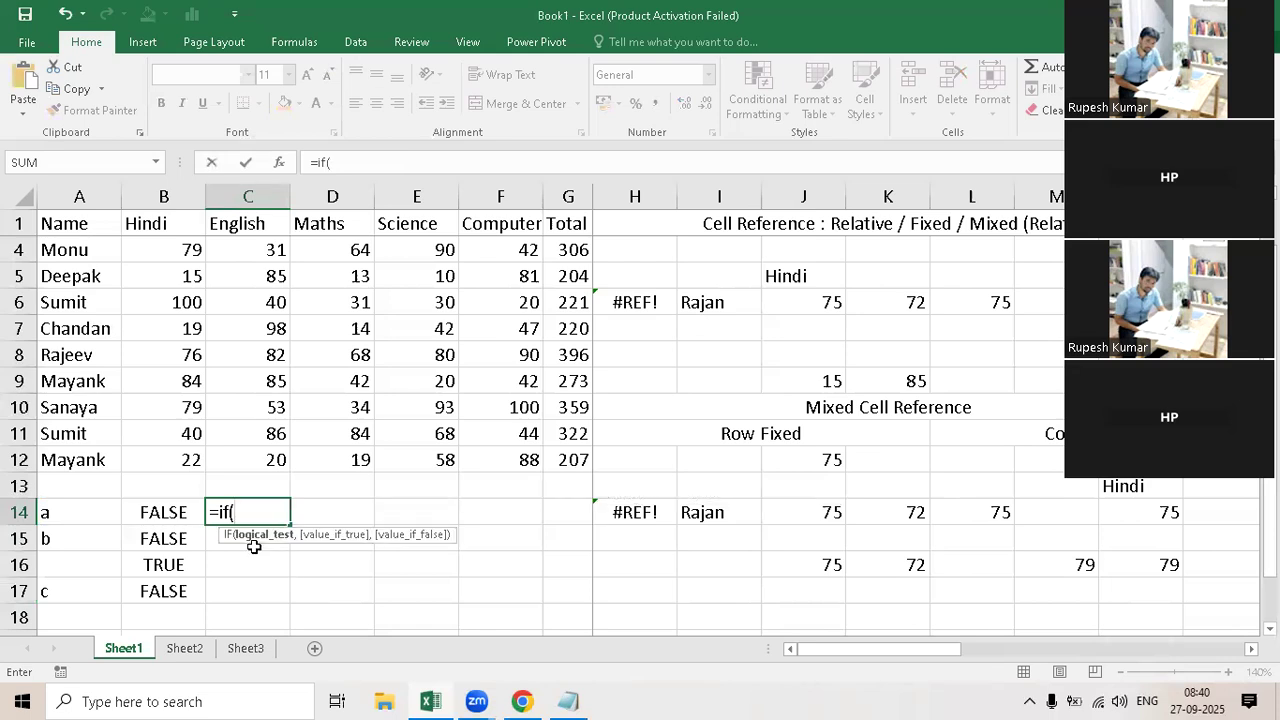
key(ctrl+v)
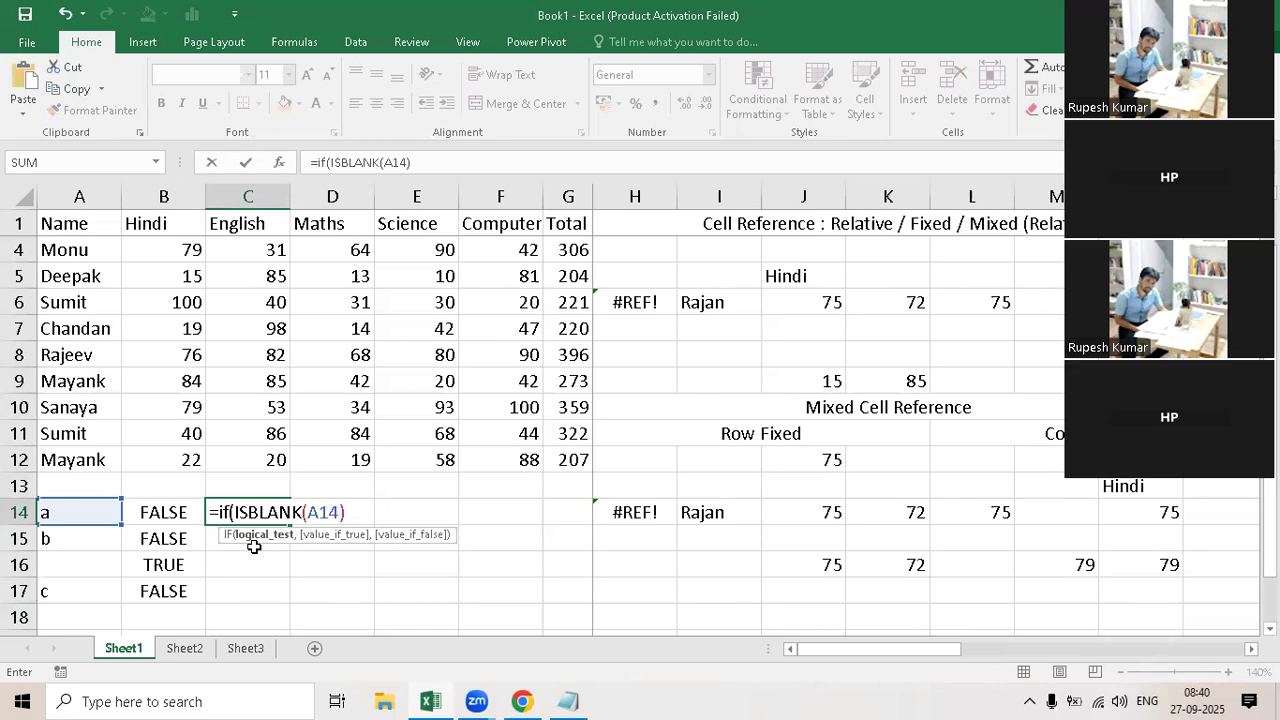
text(,)
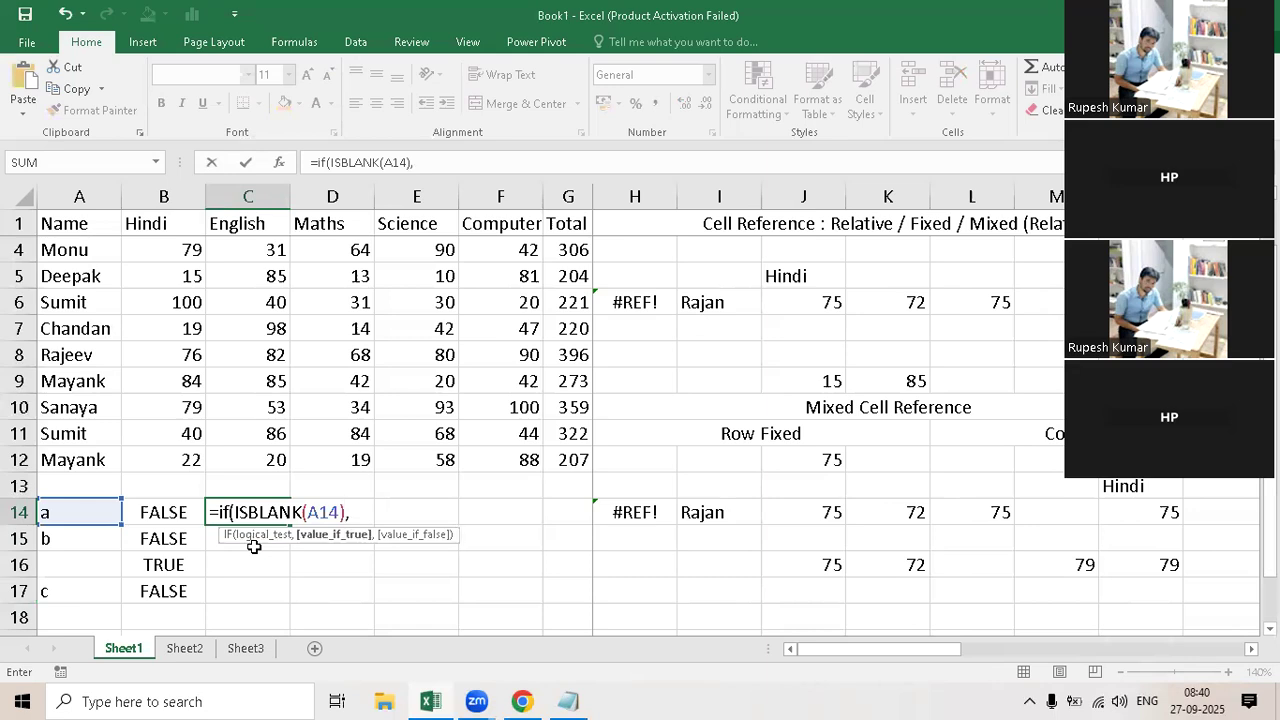
text("Blank",")
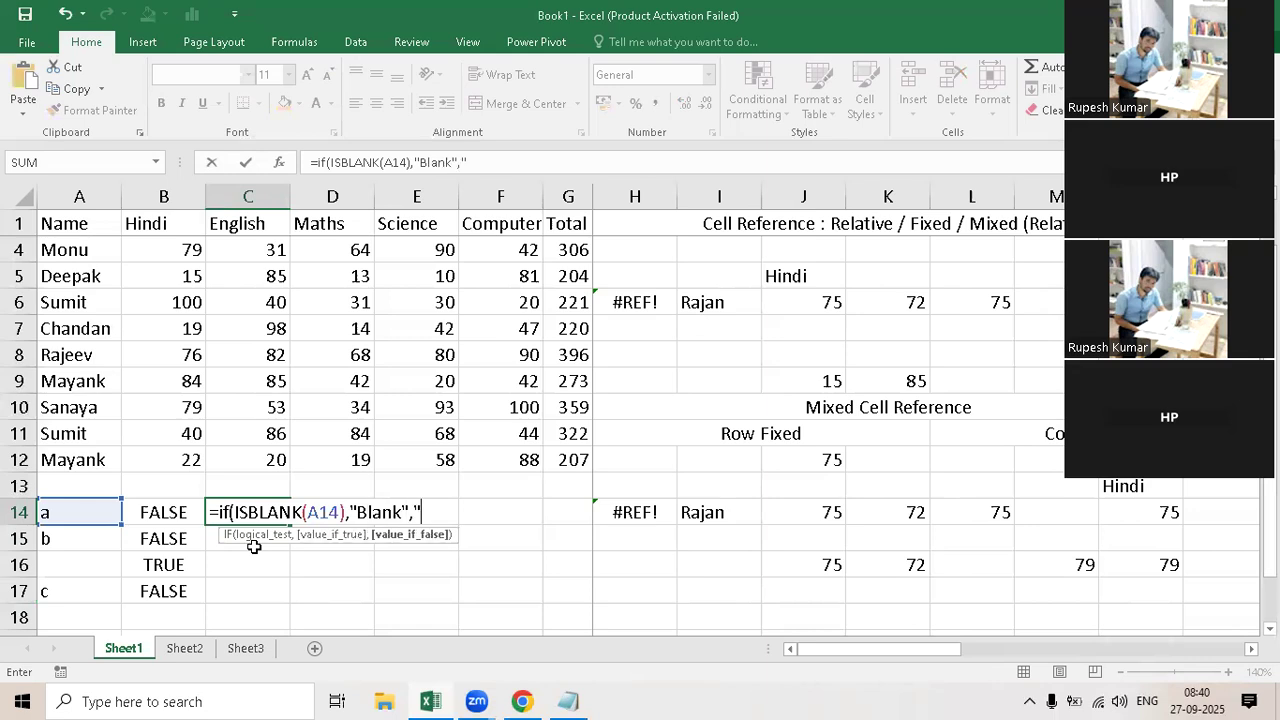
text(Non Blank"))
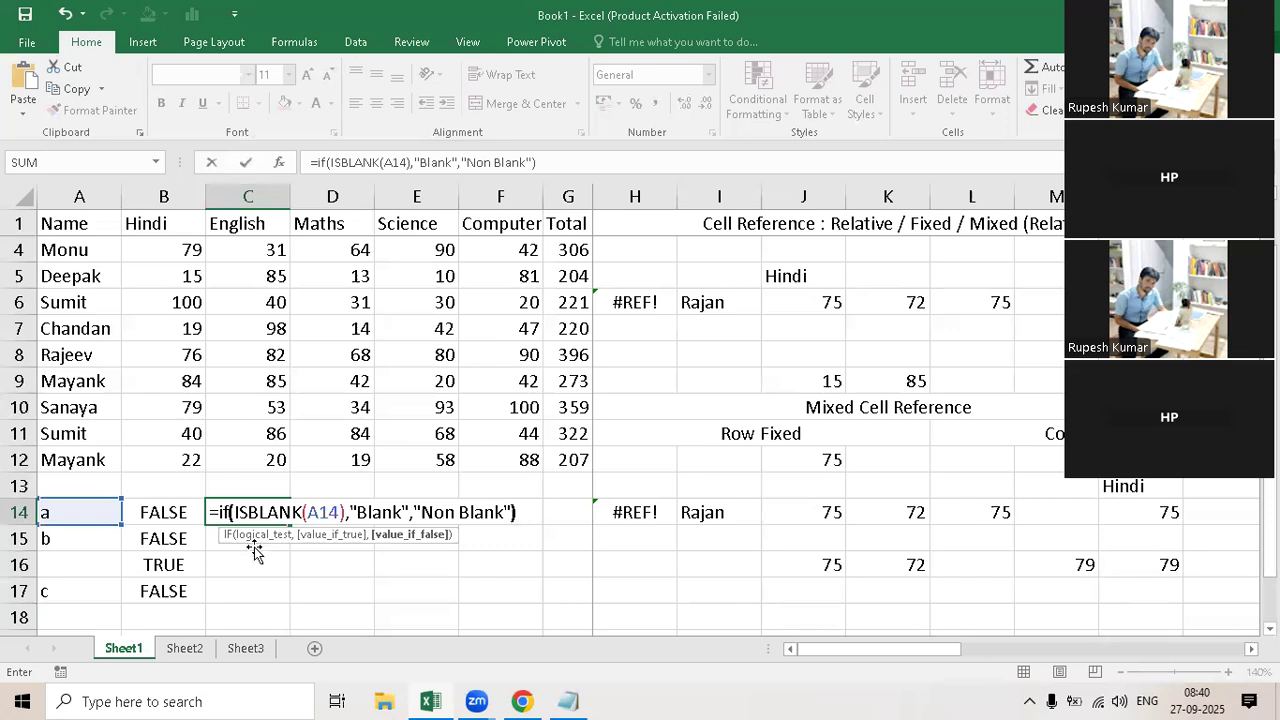
Step: Complete C14's IF formula with "Blank" as the value if true and "Non Blank" as the value if false
key(Return)
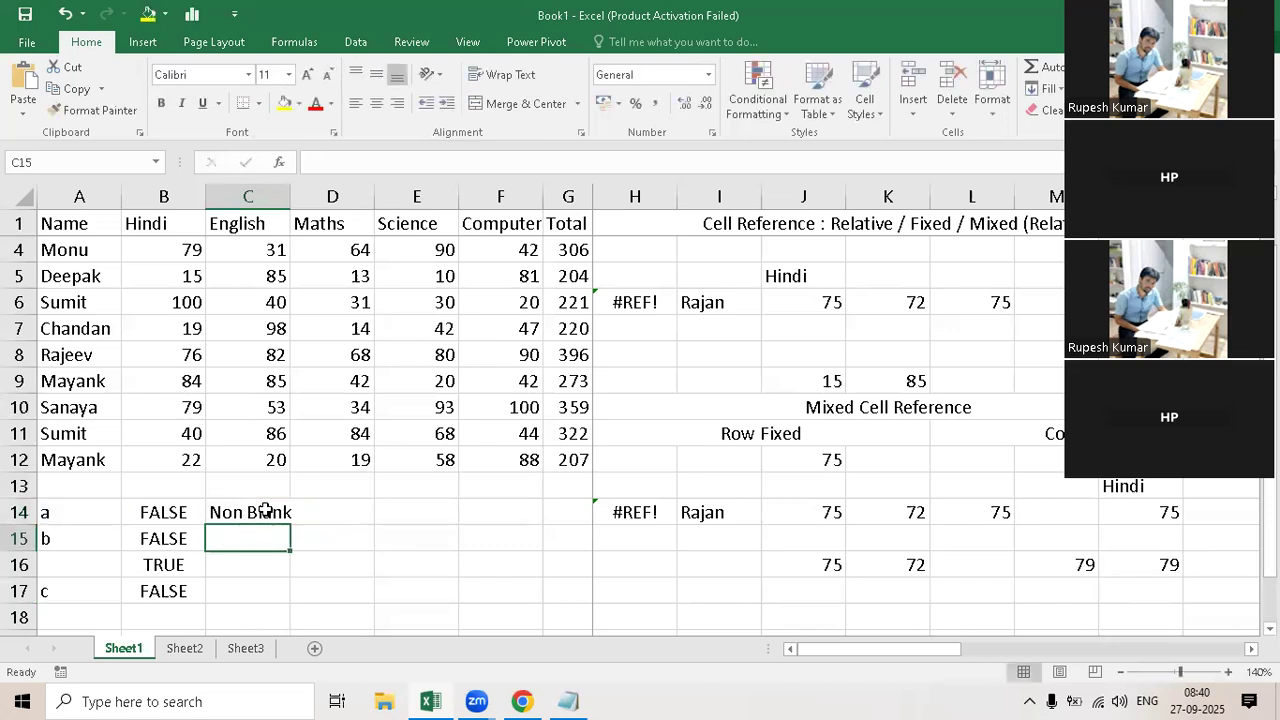
Step: Fill C14's IF formula down to C17 and compare it with the ISBLANK formula in B14
key(Up)
drag(290, 526, 290, 594)
double_click(250, 505)
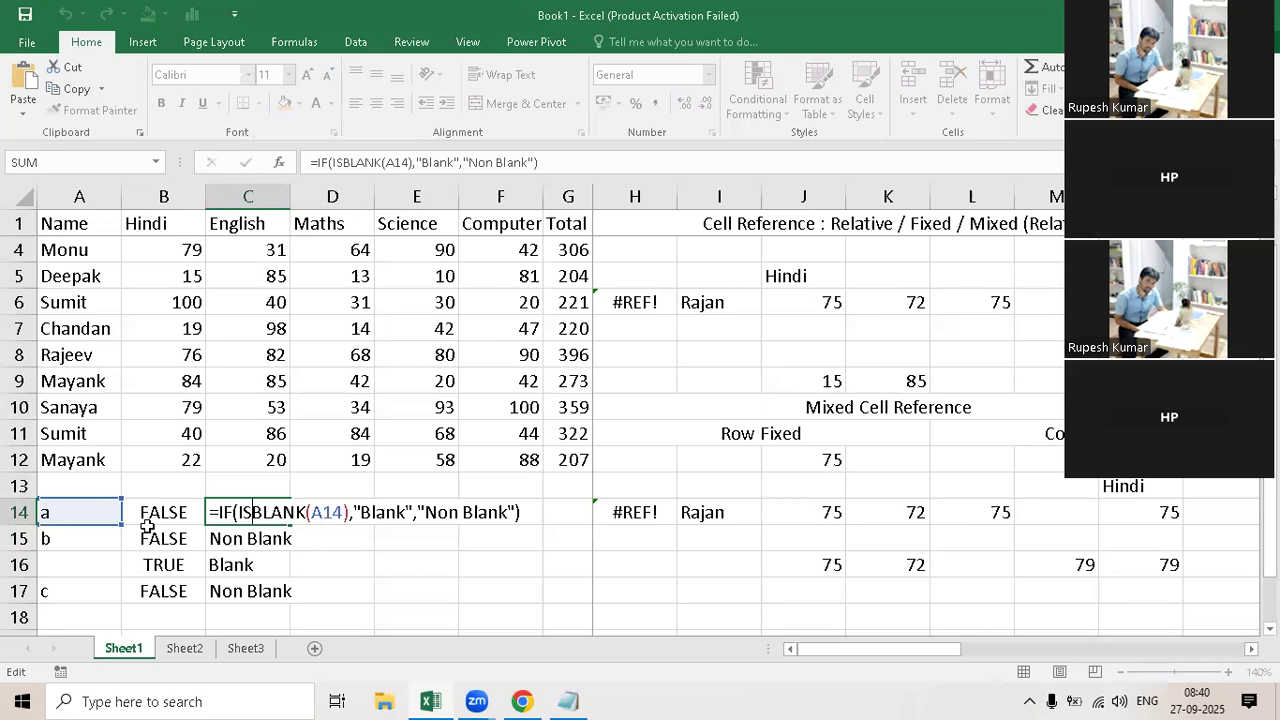
key(Escape)
key(Left)
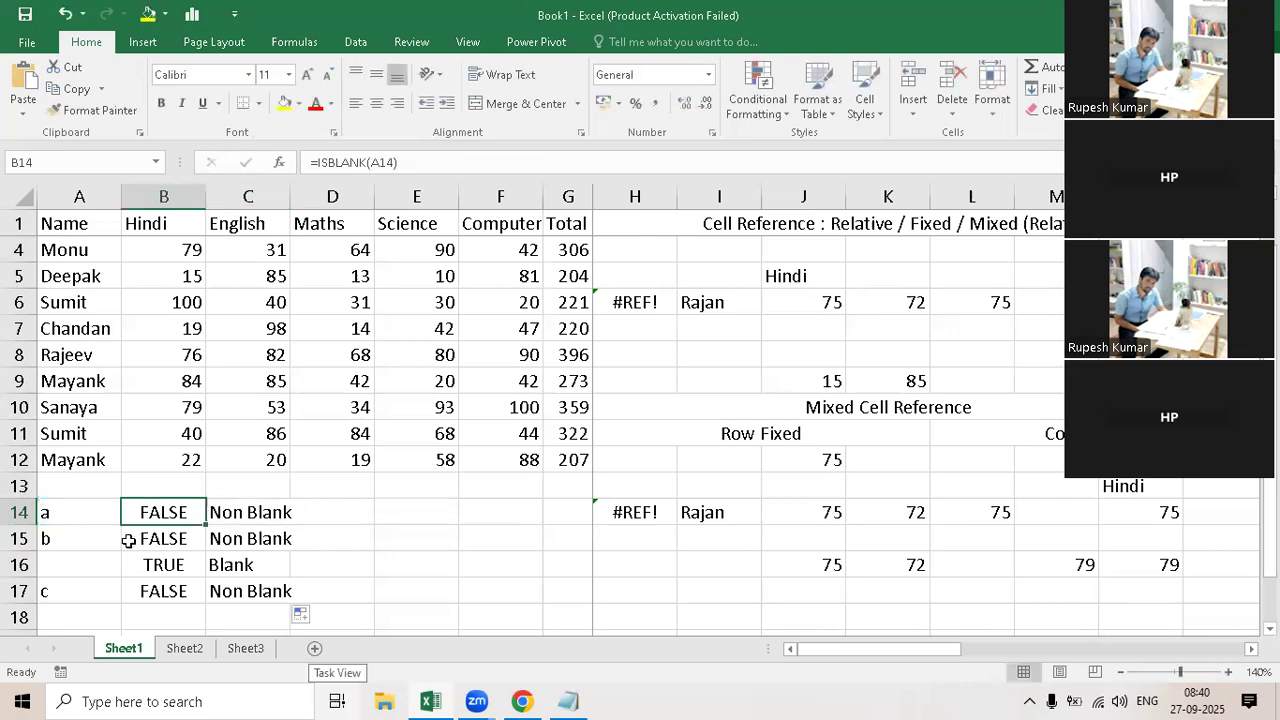
Step: Reopen C14's IF formula, highlight its ISBLANK(A14) logical test, and close it unedited
click(239, 510)
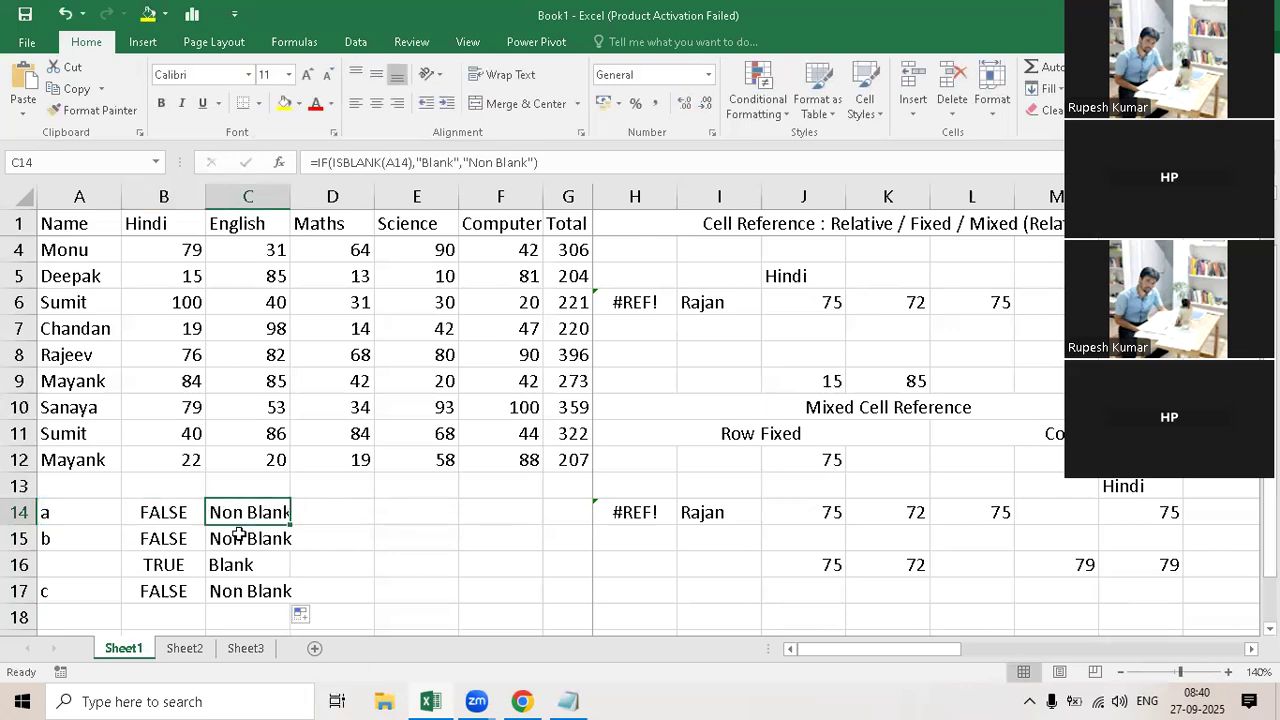
double_click(338, 513)
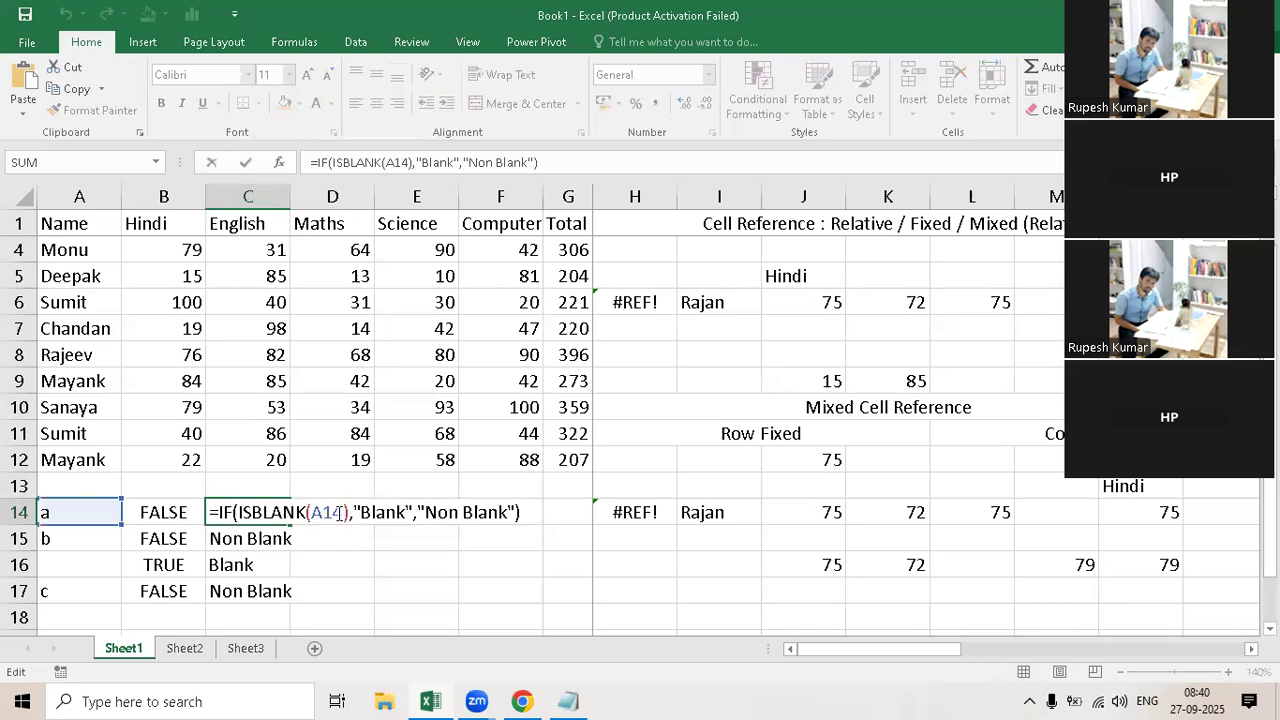
drag(351, 513, 235, 511)
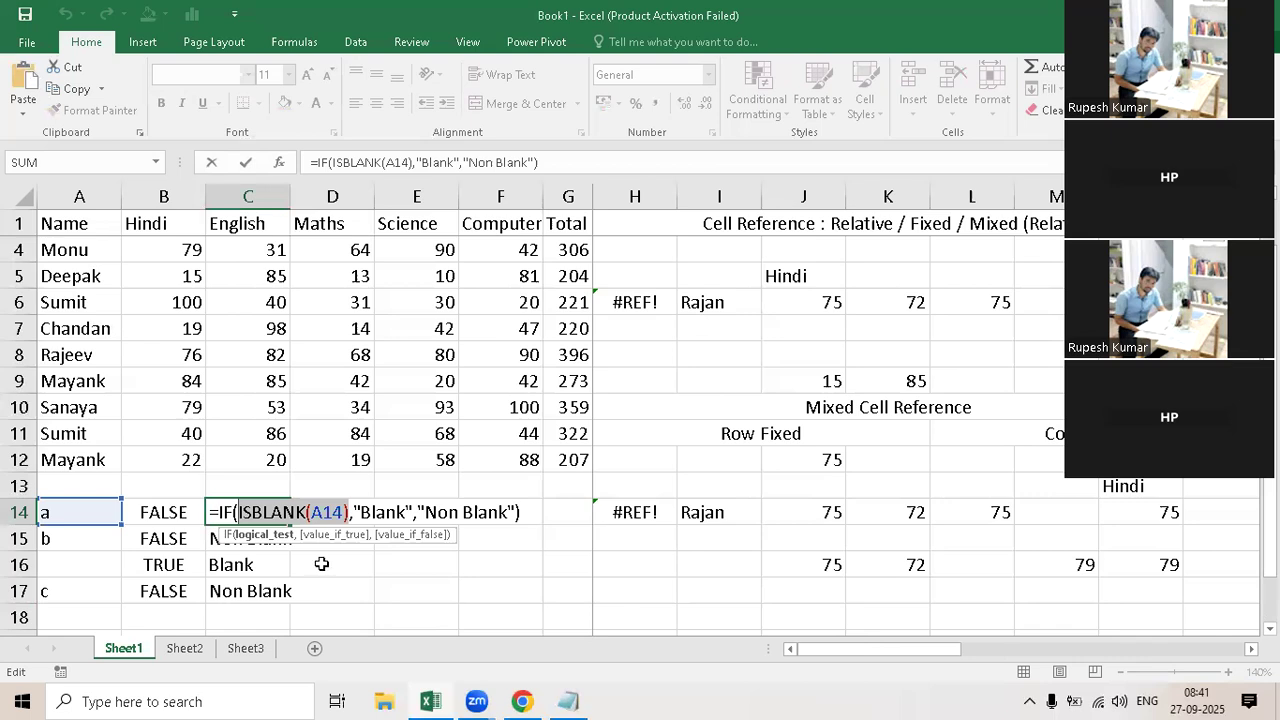
key(ctrl+Return)
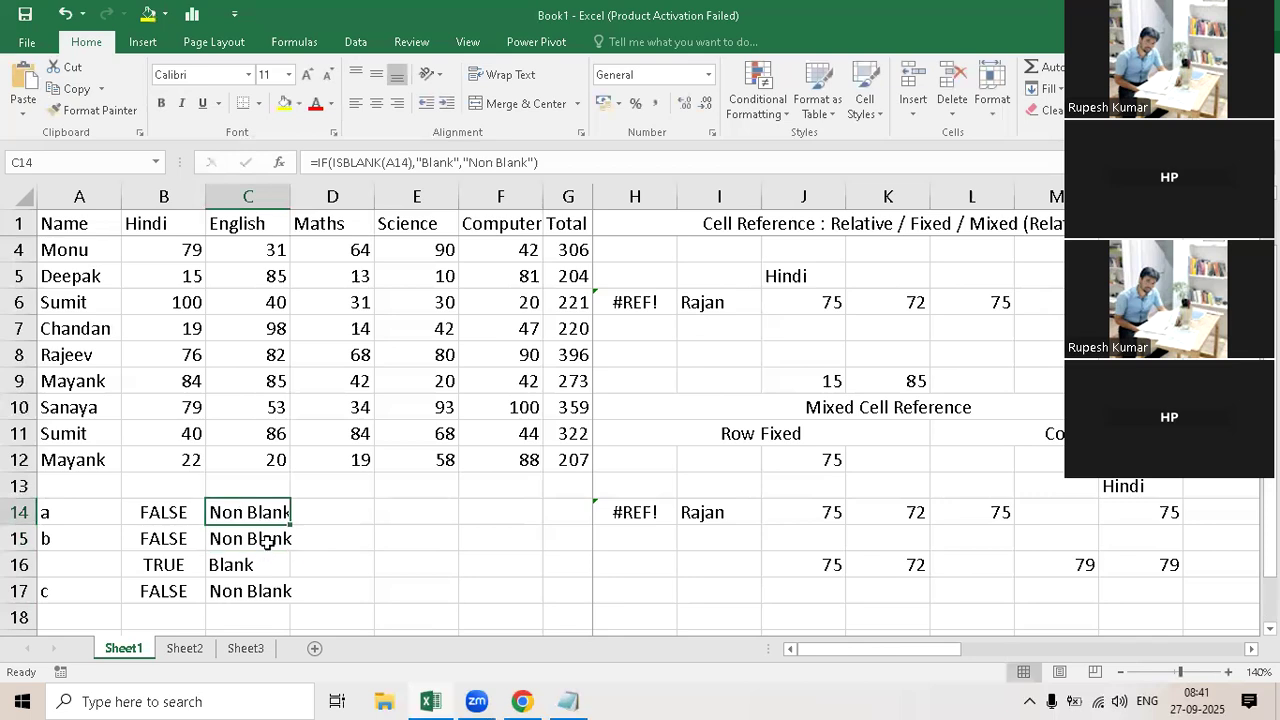